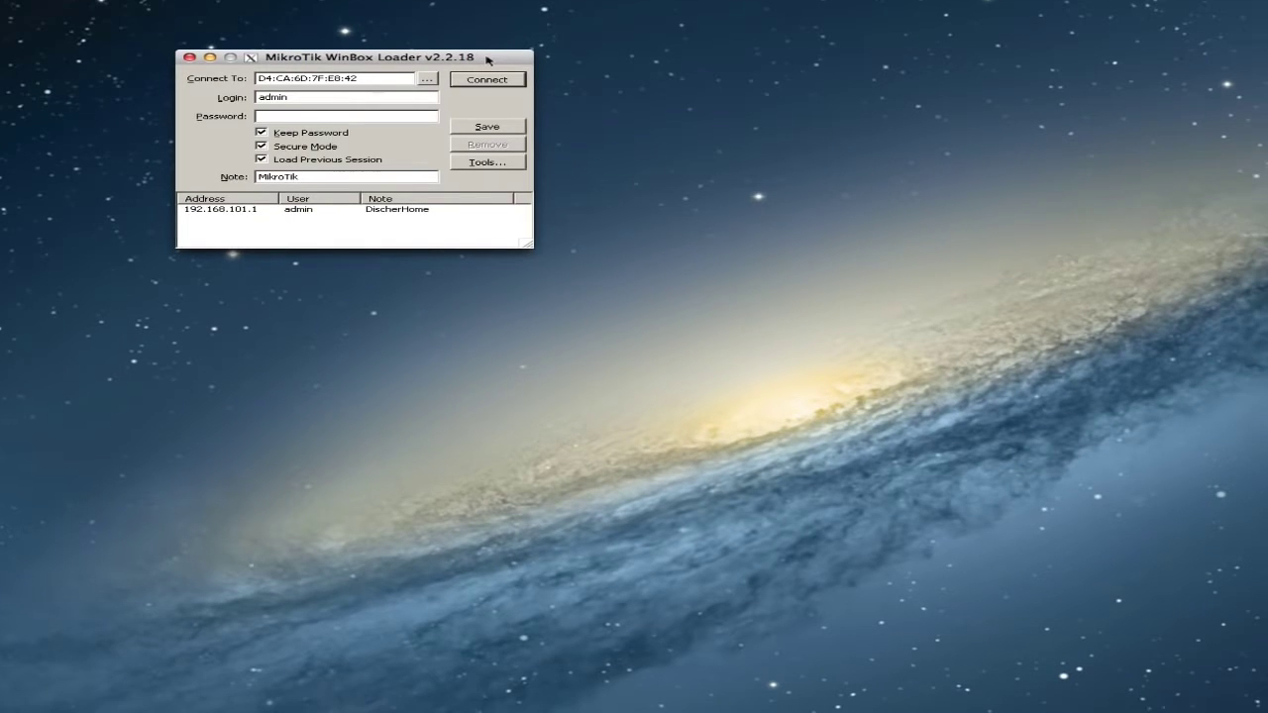
# Connect as admin to the discovered RB751U-2HnD router by its MAC address, and close the Terminal window in the session.
pyautogui.moveTo(519, 75); pyautogui.dragTo(737, 220)
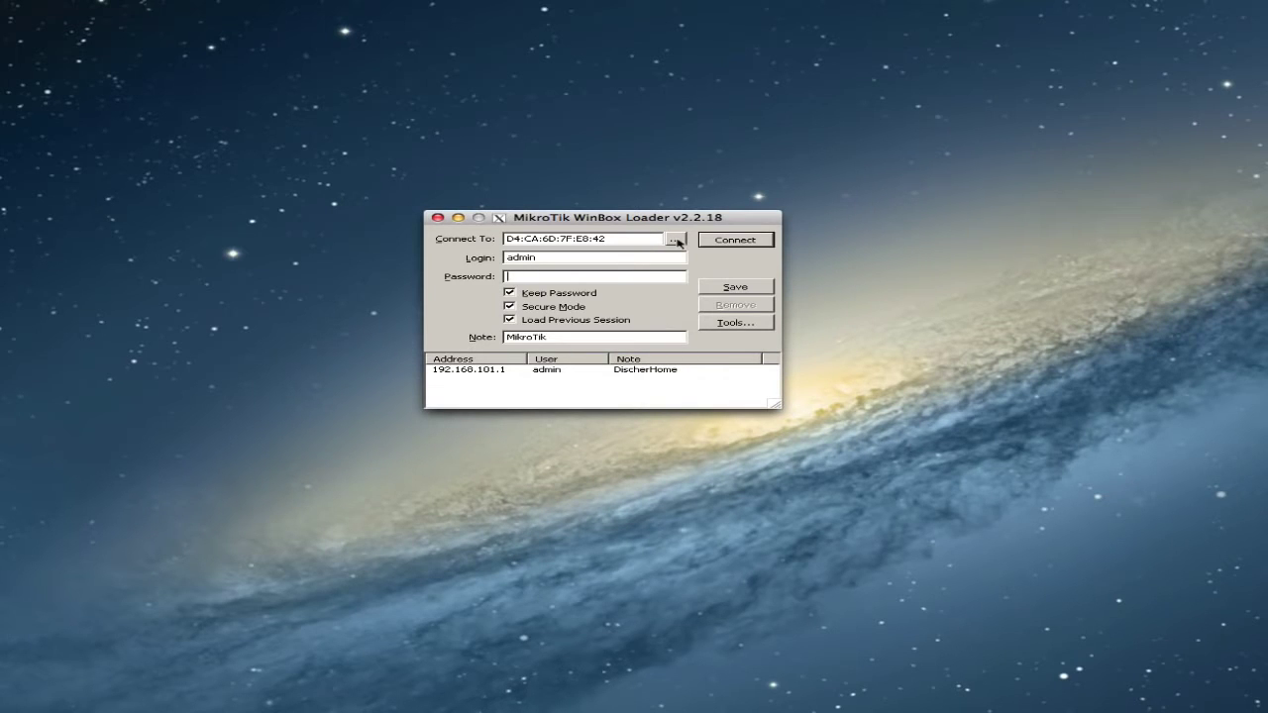
pyautogui.click(675, 241)
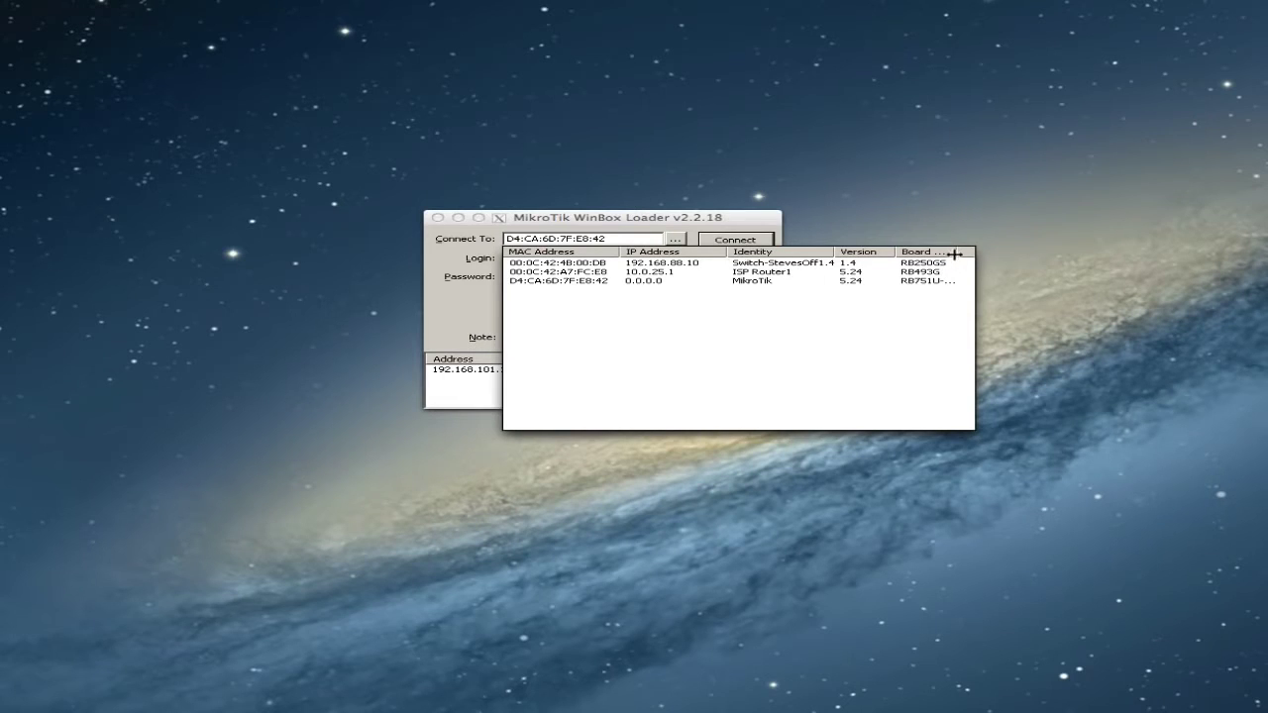
pyautogui.moveTo(955, 252); pyautogui.dragTo(971, 251)
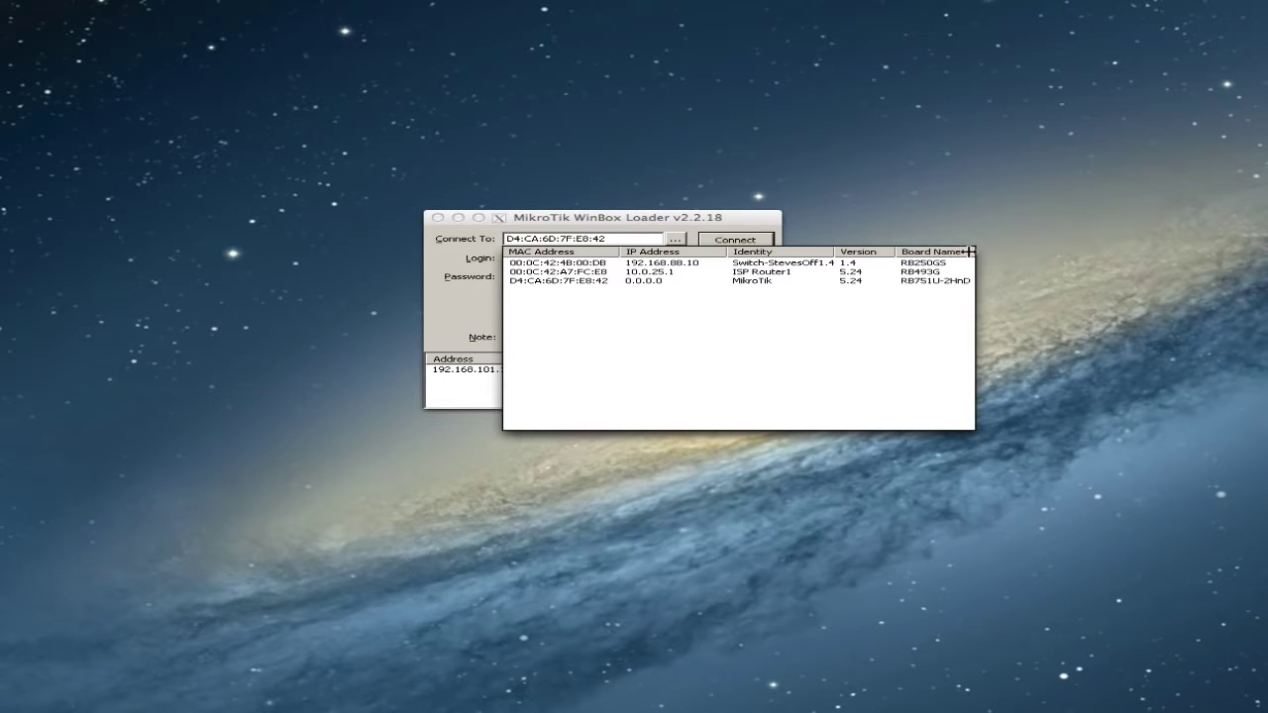
pyautogui.click(929, 282)
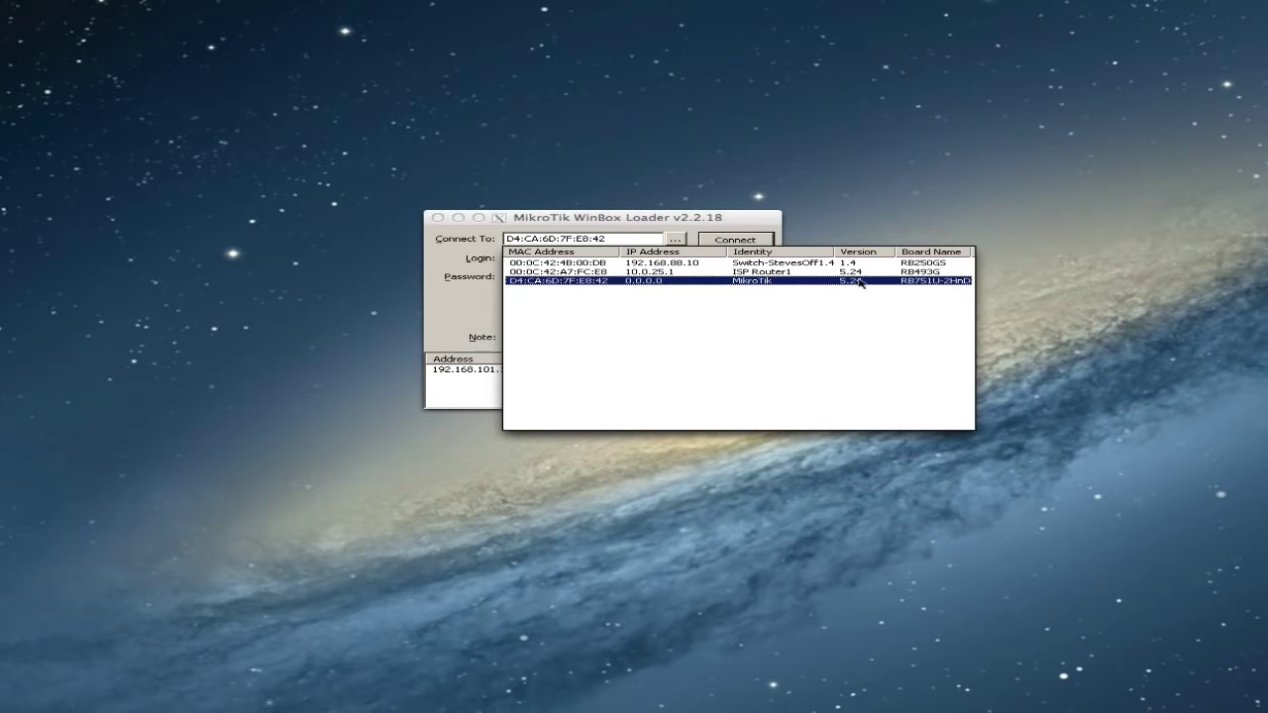
pyautogui.click(560, 282)
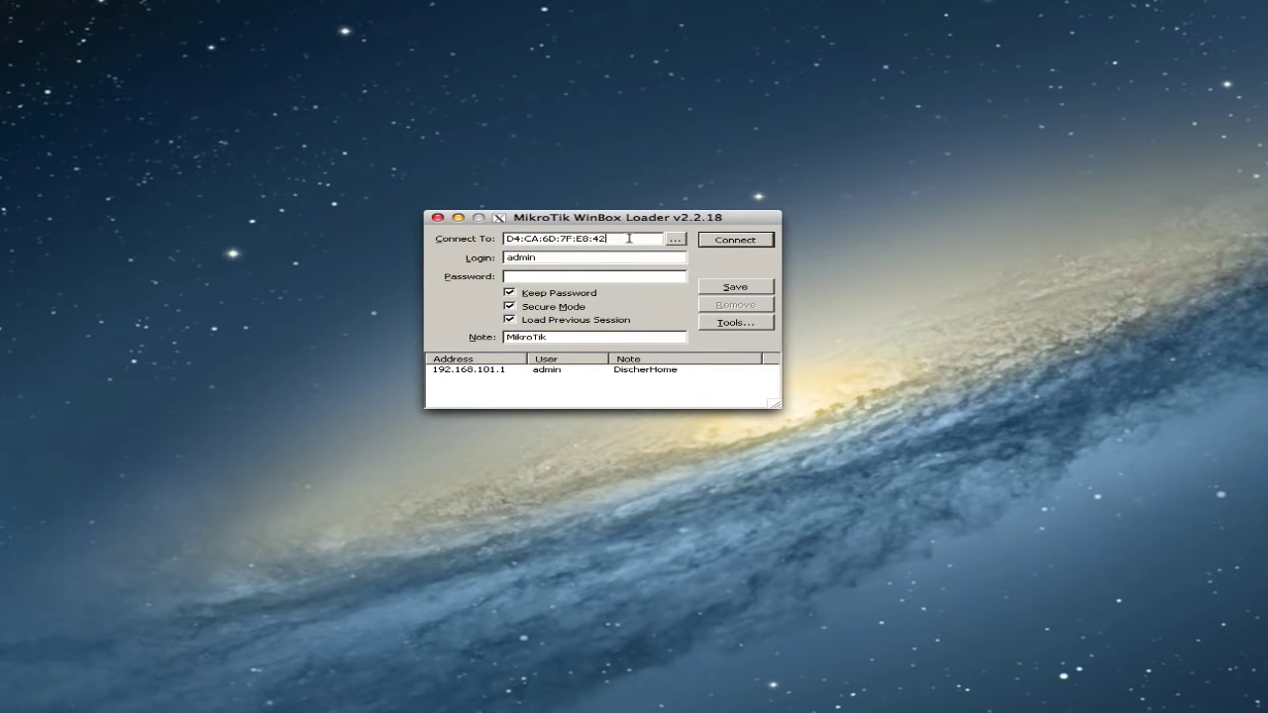
pyautogui.click(730, 240)
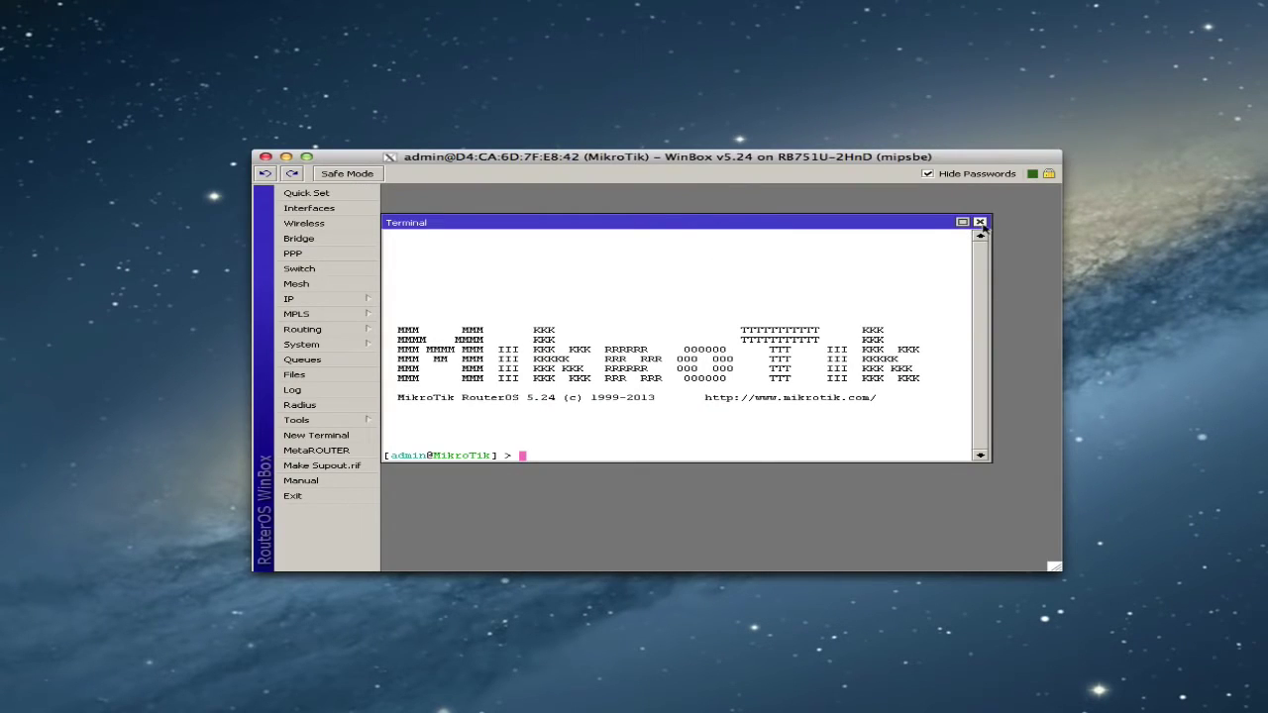
pyautogui.click(979, 222)
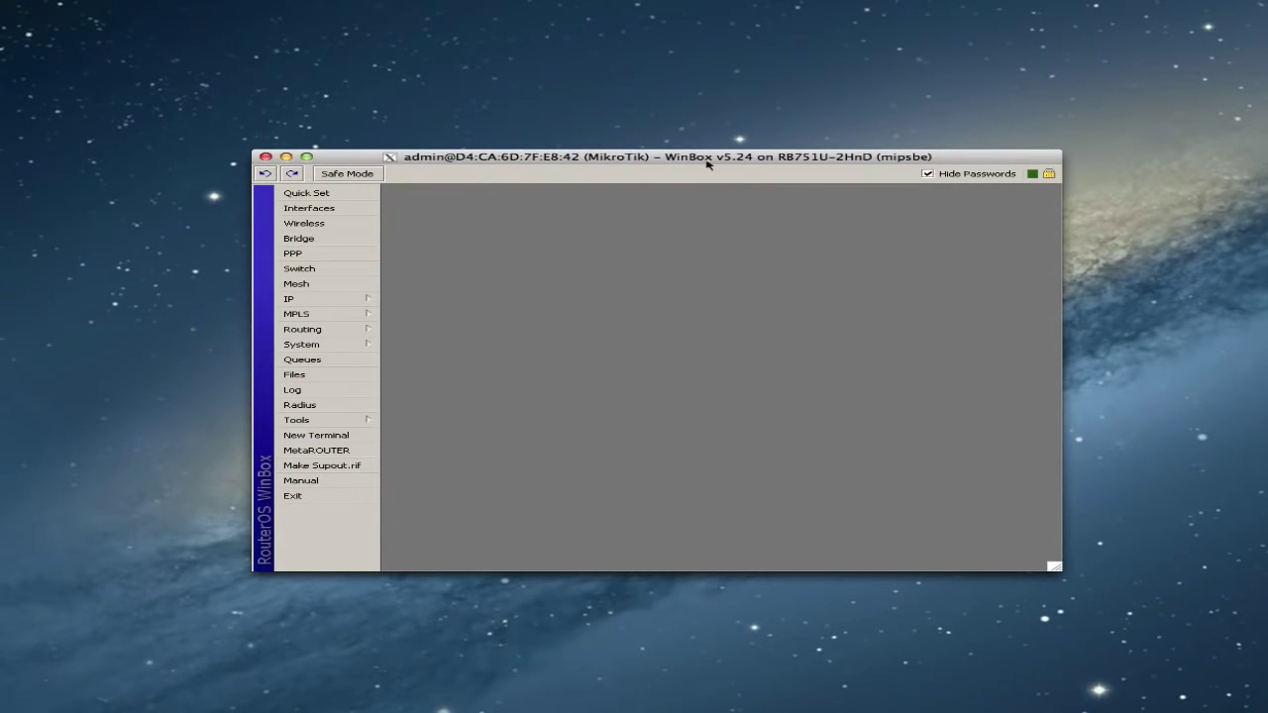
pyautogui.moveTo(708, 163); pyautogui.dragTo(691, 140)
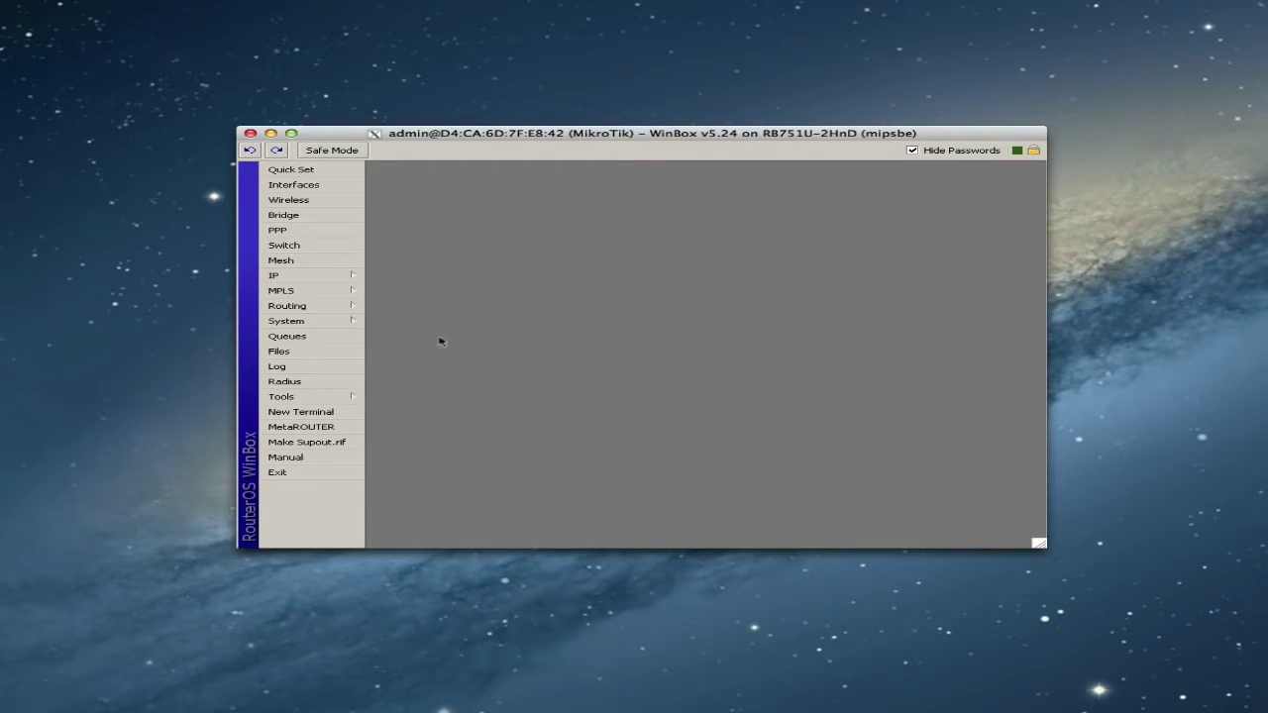
# Reset the router's configuration with the No Default Configuration option enabled.
pyautogui.click(326, 322)
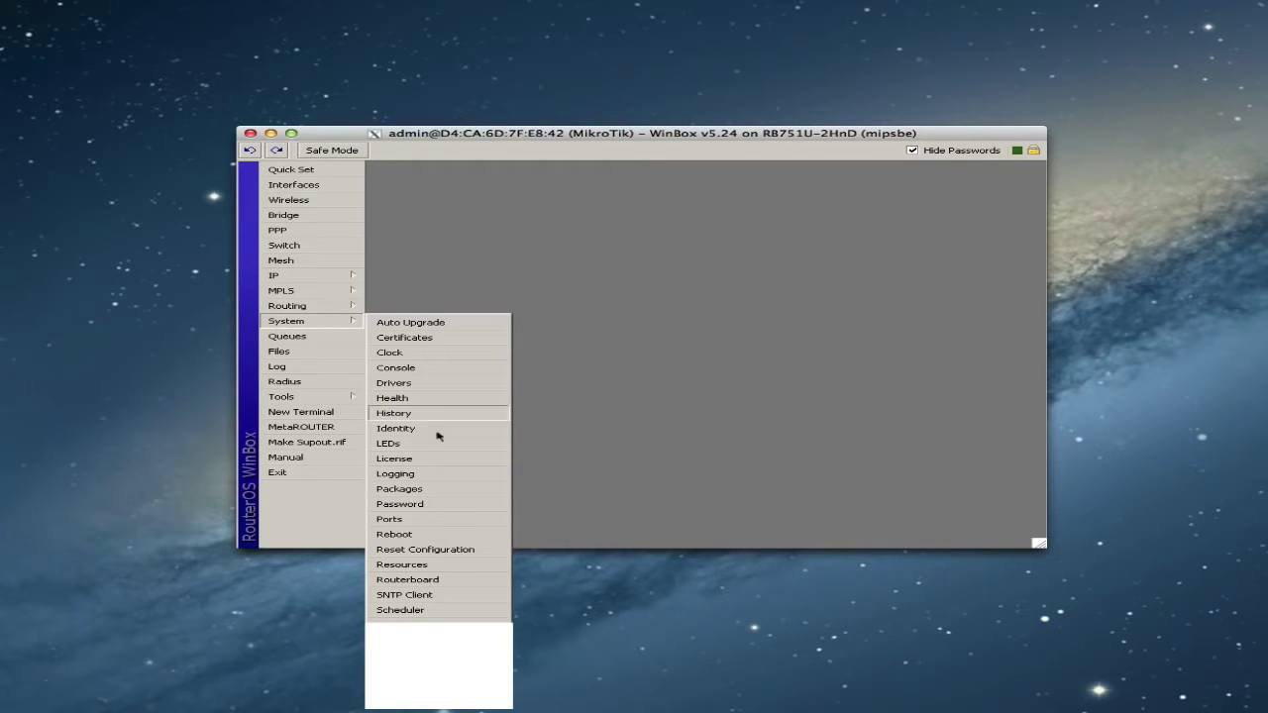
pyautogui.click(428, 551)
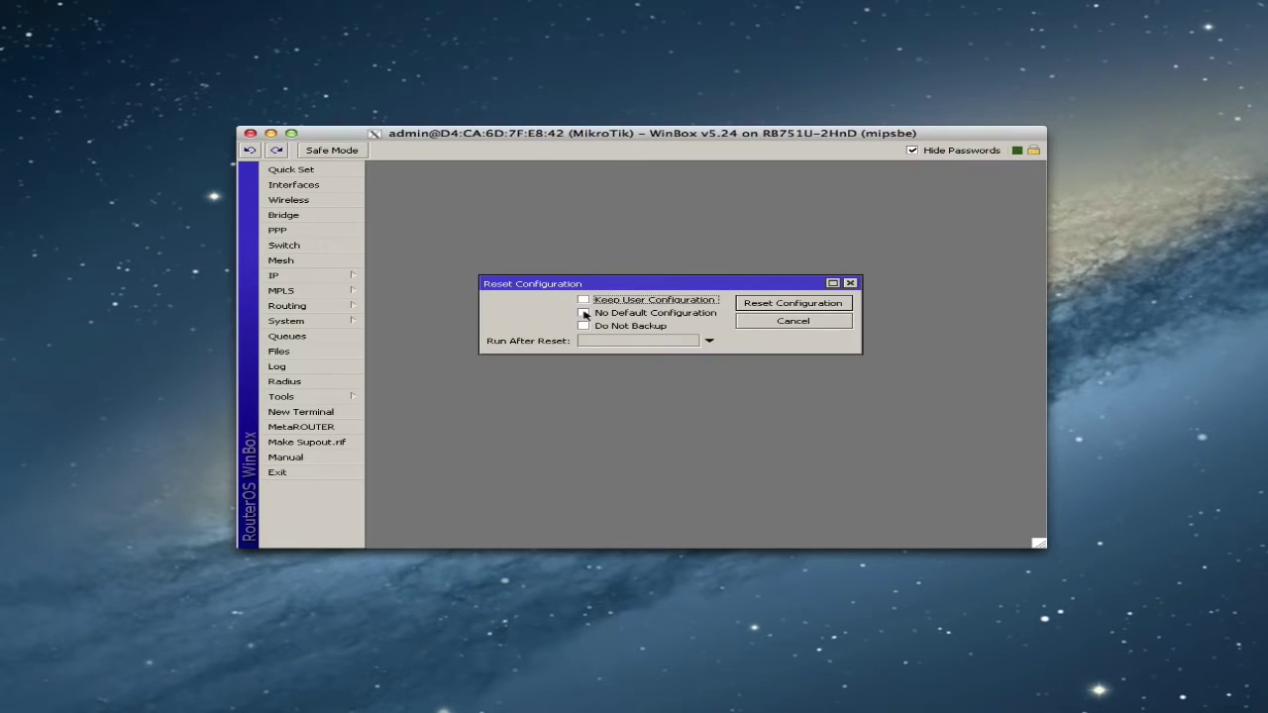
pyautogui.click(584, 314)
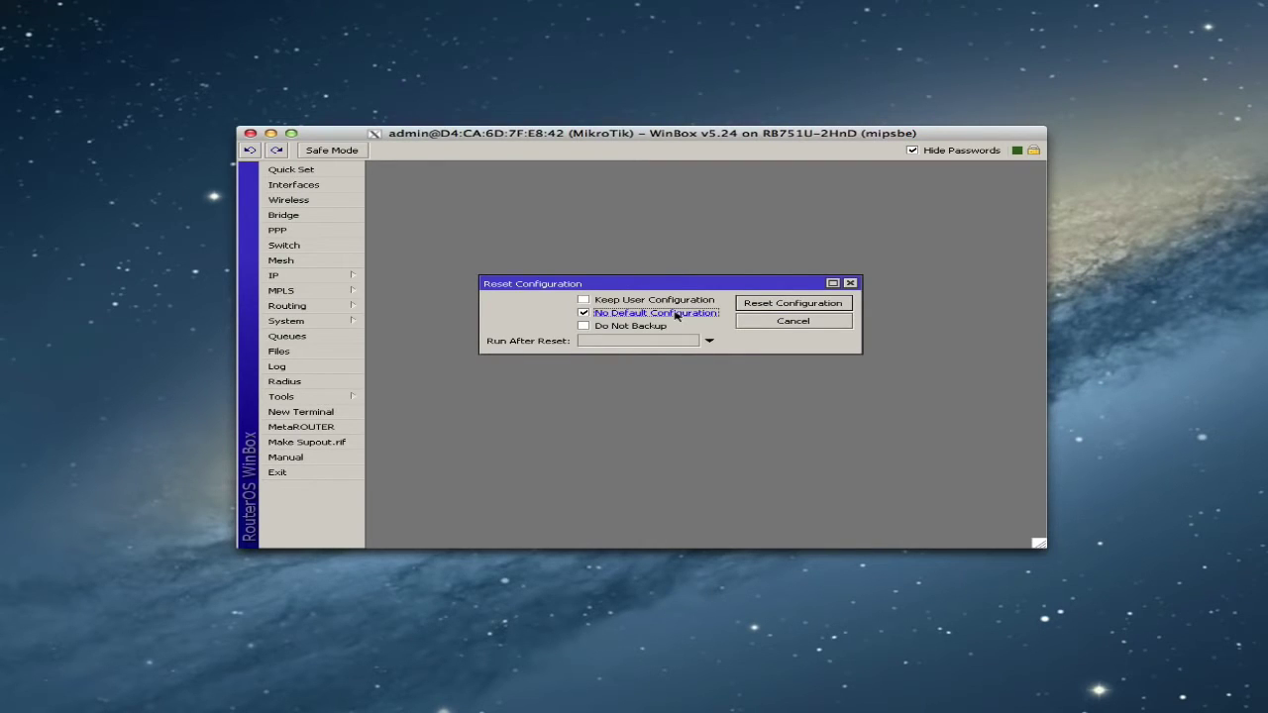
pyautogui.click(780, 305)
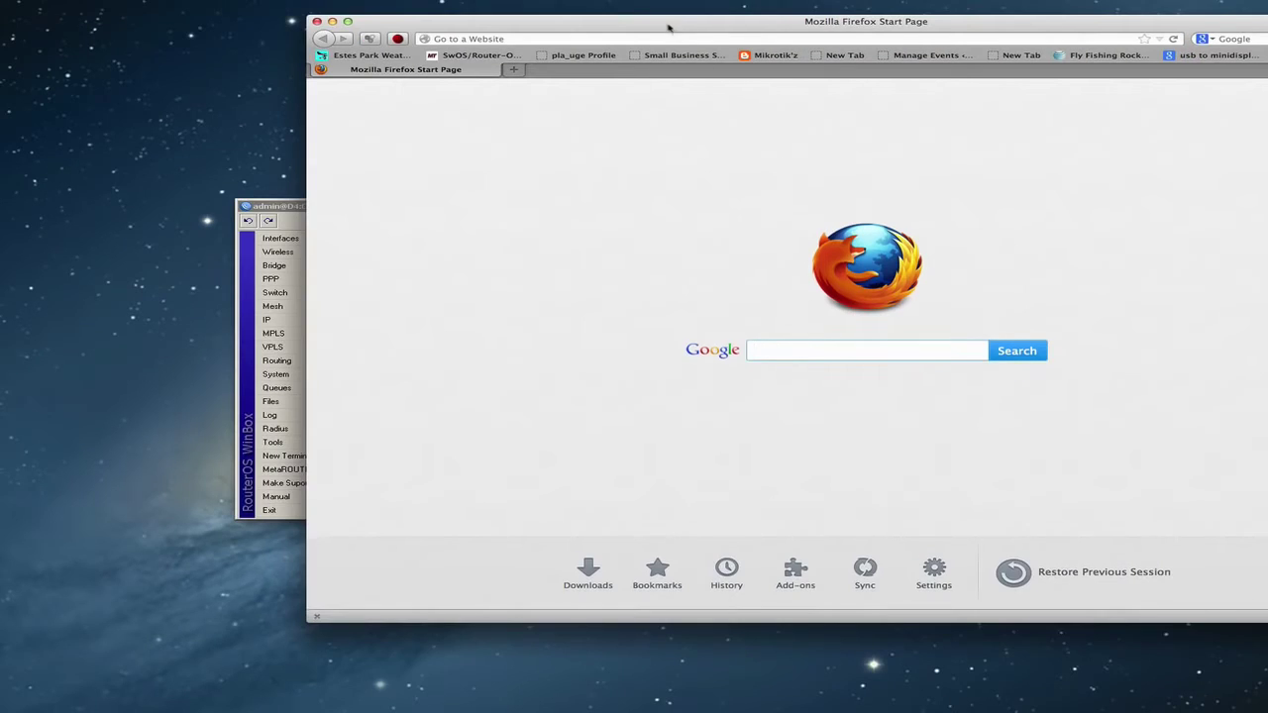
pyautogui.moveTo(667, 26); pyautogui.dragTo(458, 54)
pyautogui.click(444, 65)
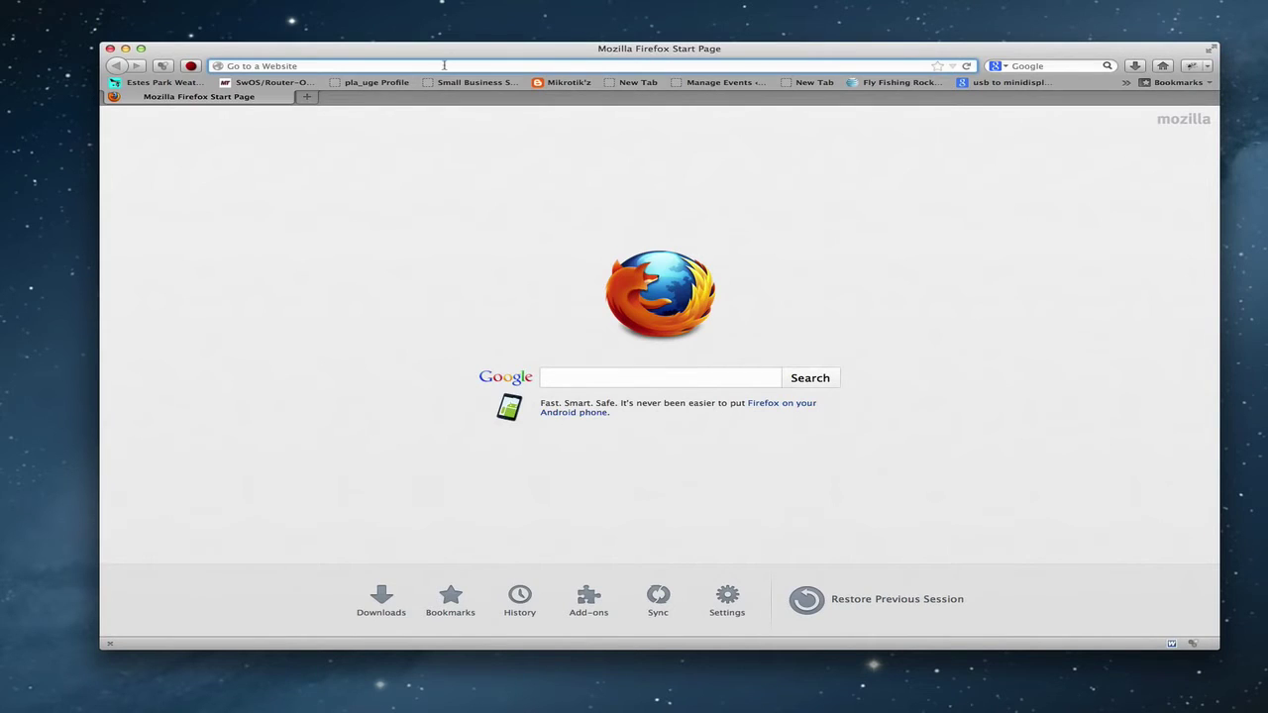
pyautogui.write('www.mikr')
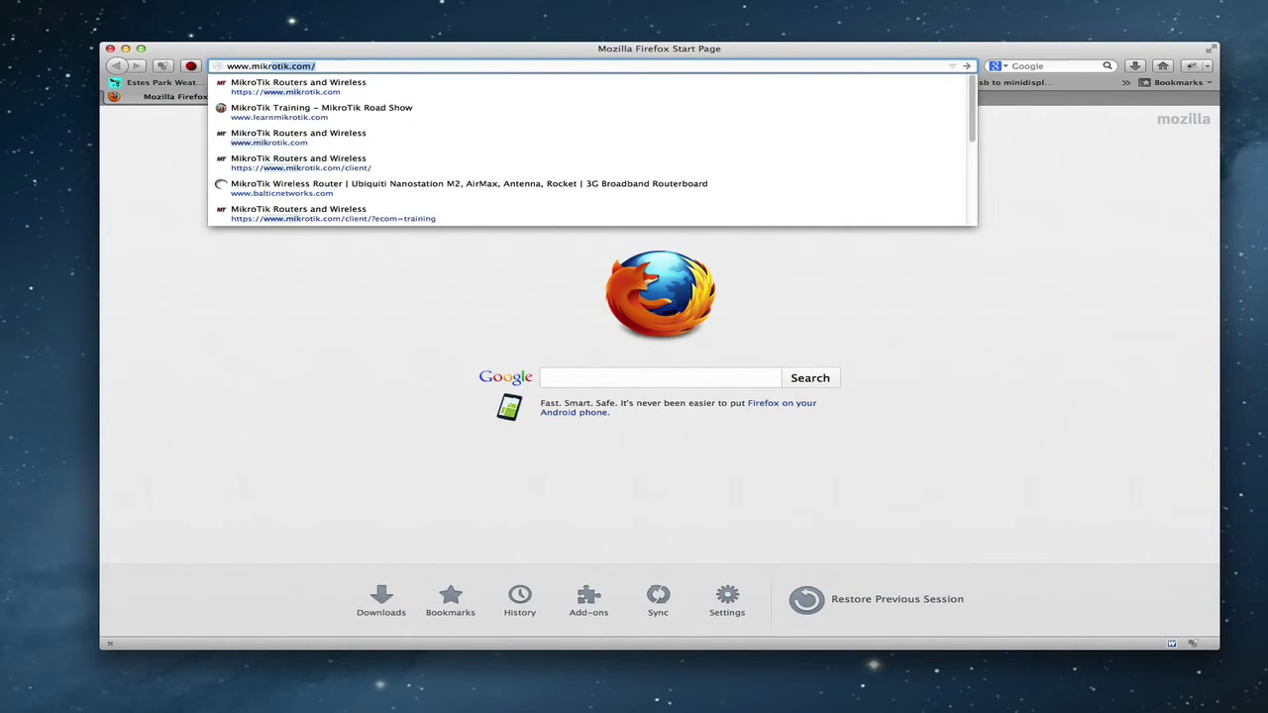
pyautogui.write('otik.com')
pyautogui.press('Return')
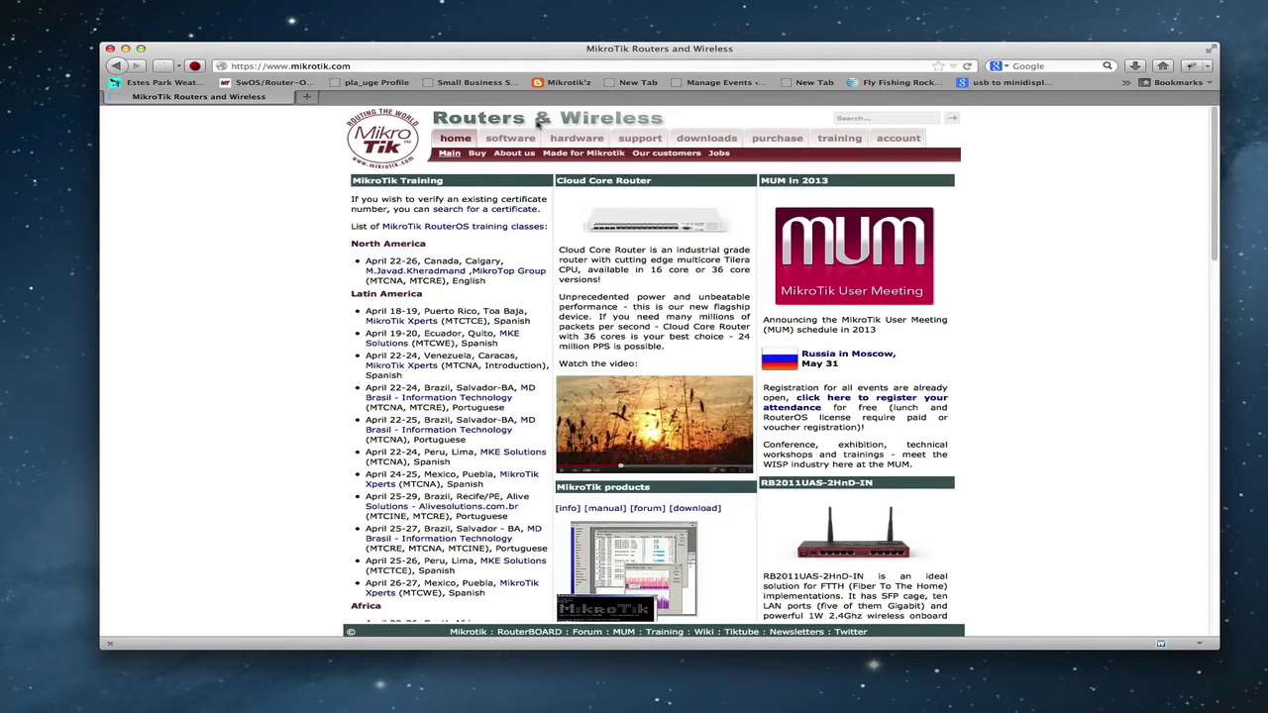
# Download the RouterOS v5.24 upgrade package for the mipsbe instruction set and save the file.
pyautogui.click(706, 140)
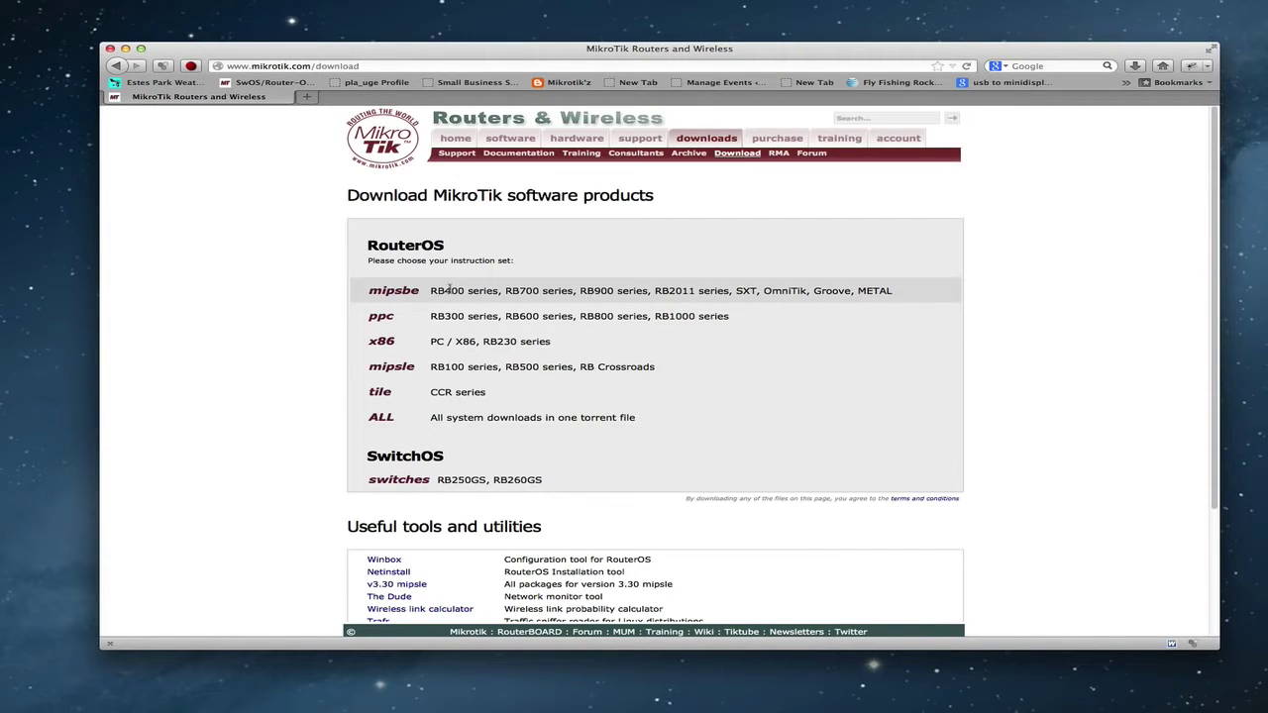
pyautogui.click(396, 290)
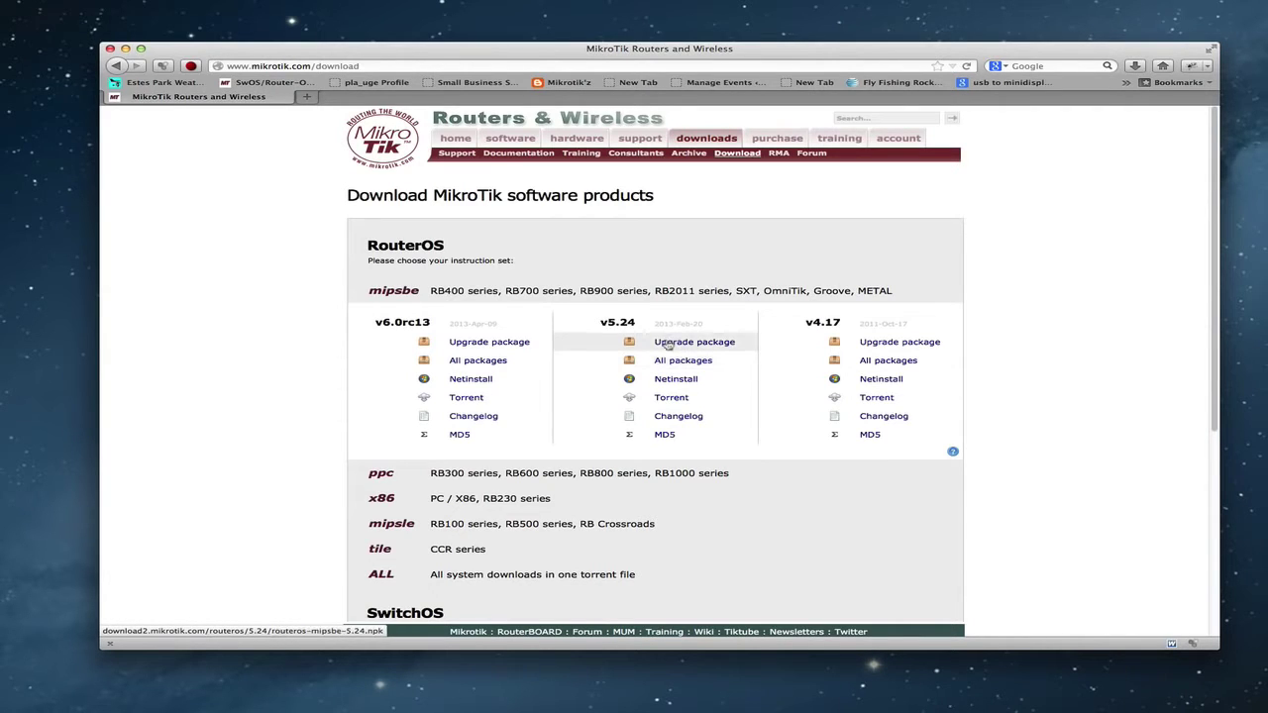
pyautogui.click(668, 343)
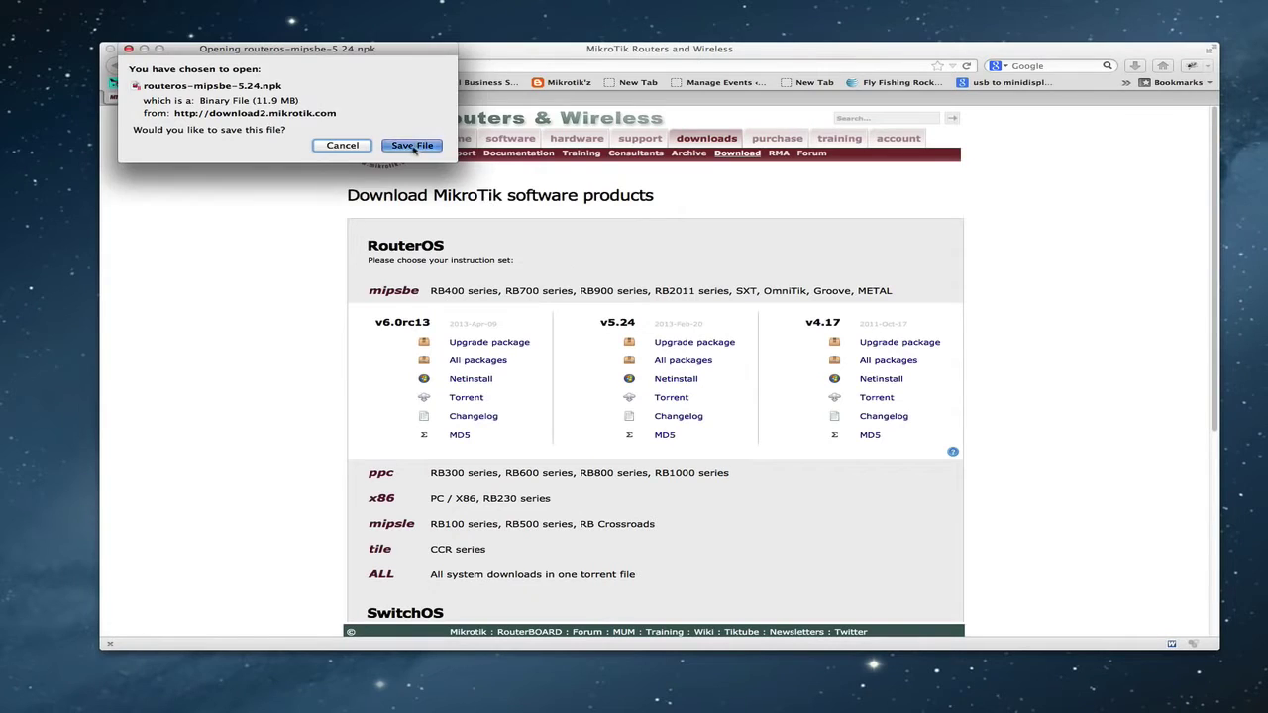
pyautogui.click(412, 146)
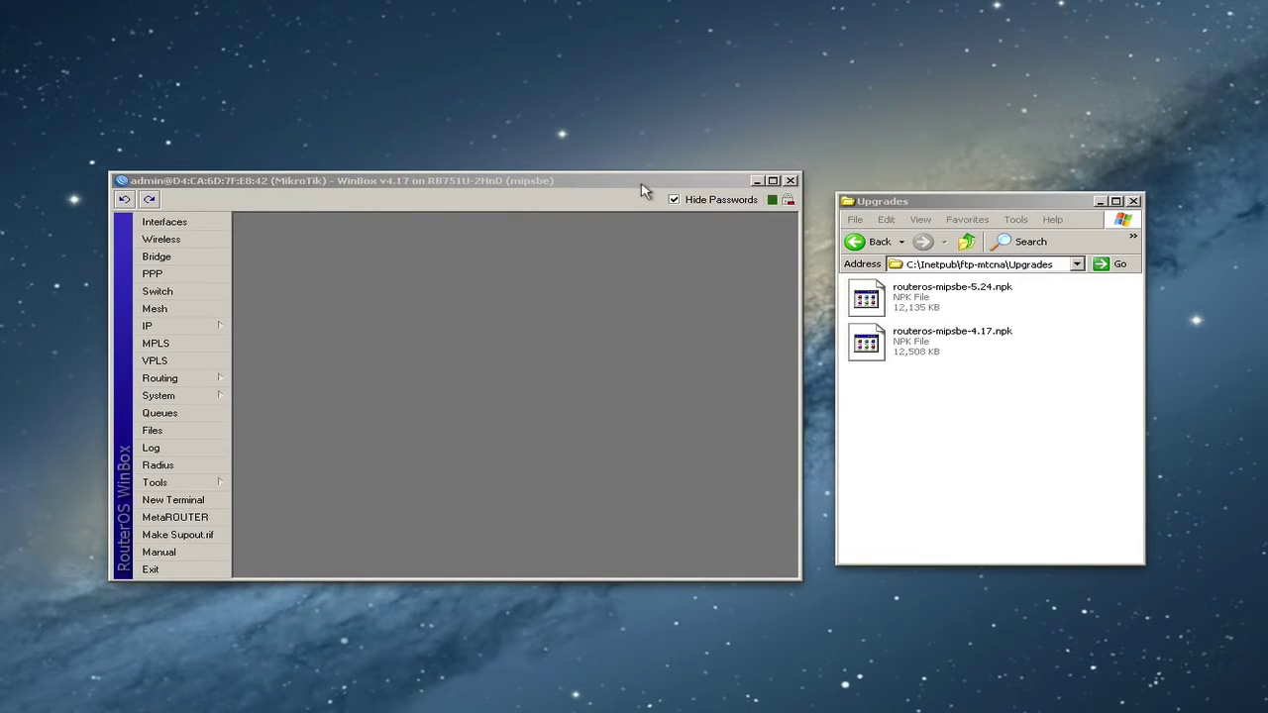
pyautogui.moveTo(641, 190); pyautogui.dragTo(658, 187)
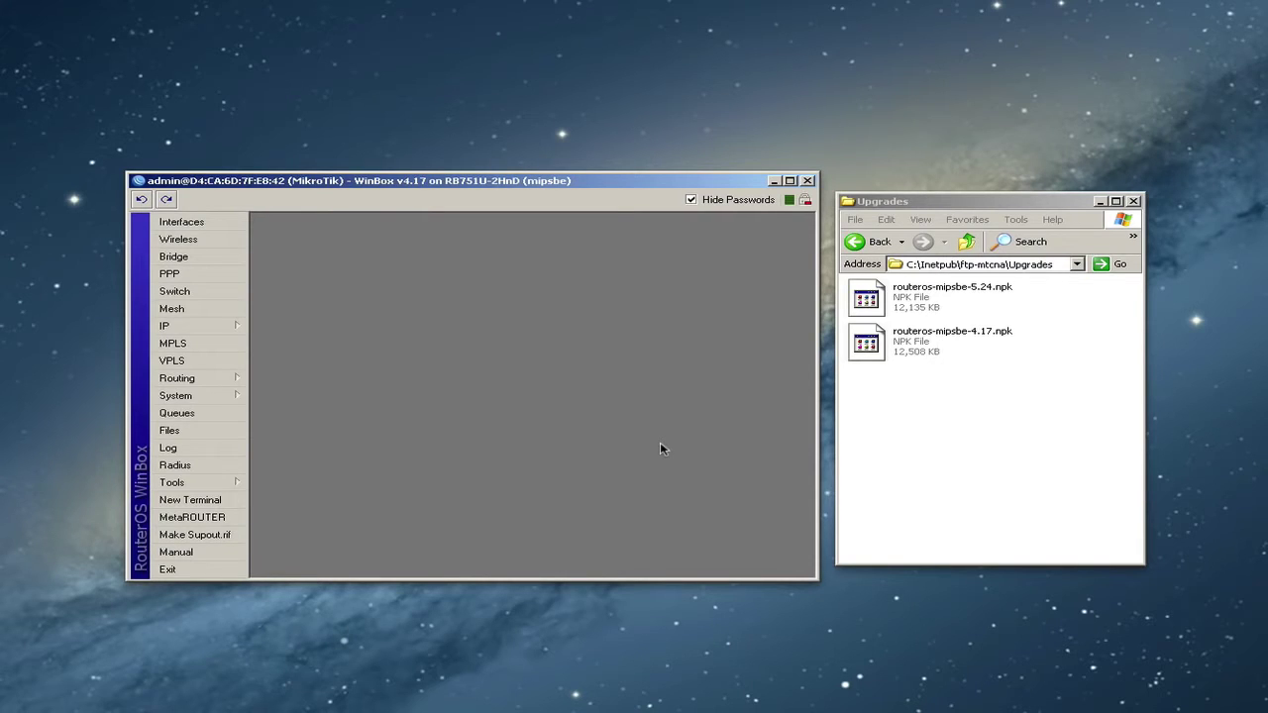
pyautogui.click(945, 444)
pyautogui.click(582, 319)
pyautogui.click(982, 393)
pyautogui.click(913, 302)
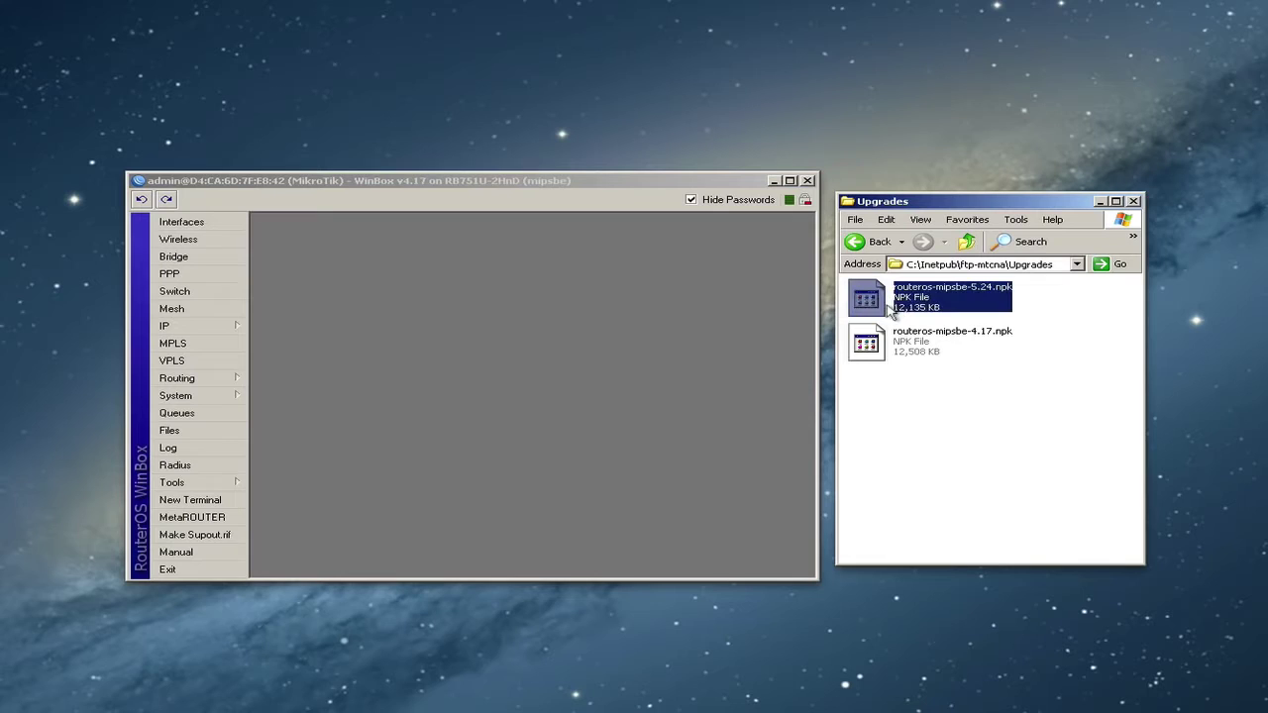
pyautogui.click(1056, 309)
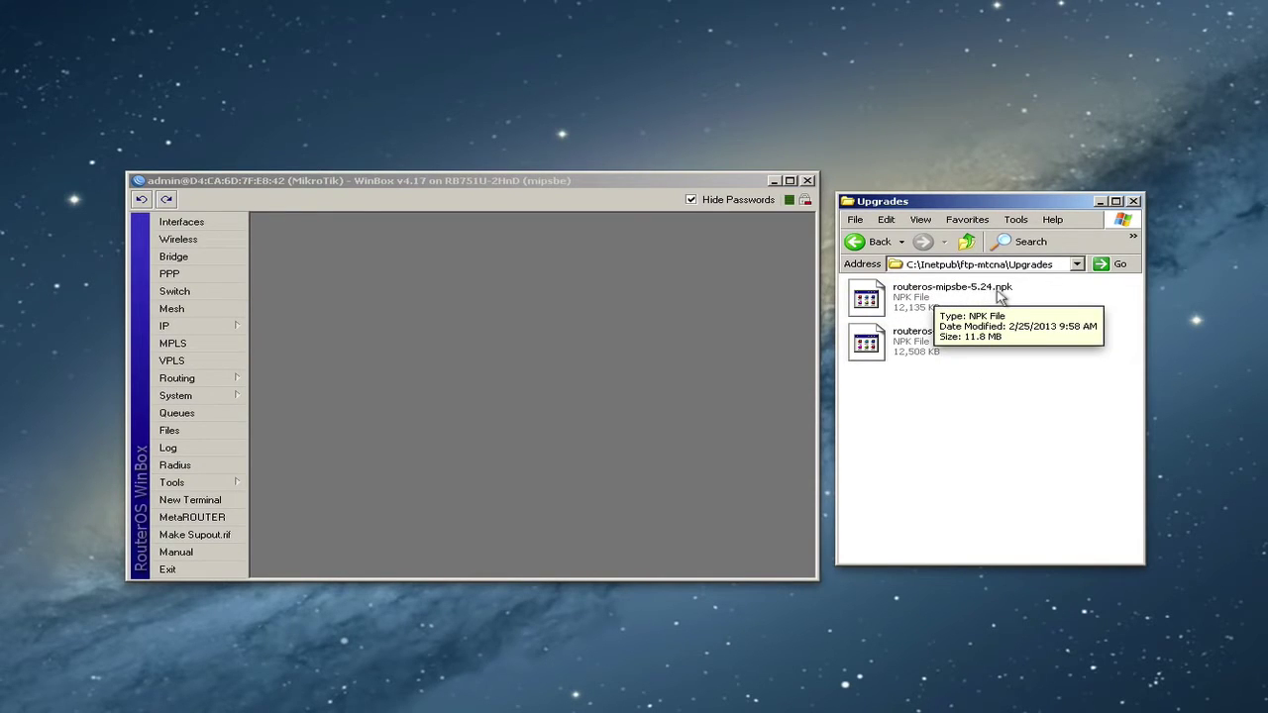
# Upload routeros-mipsbe-5.24.npk from the Upgrades folder to the router's file list, keeping the upload progress window clear of the entries.
pyautogui.click(985, 295)
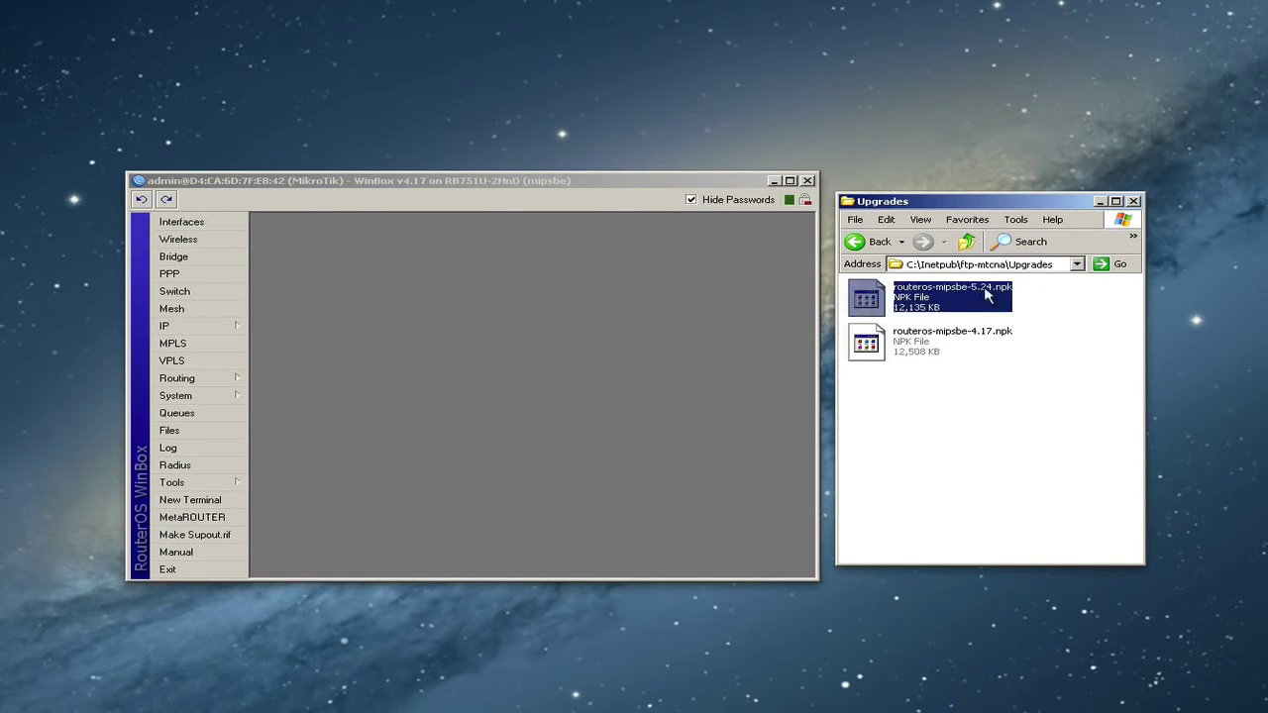
pyautogui.click(473, 354)
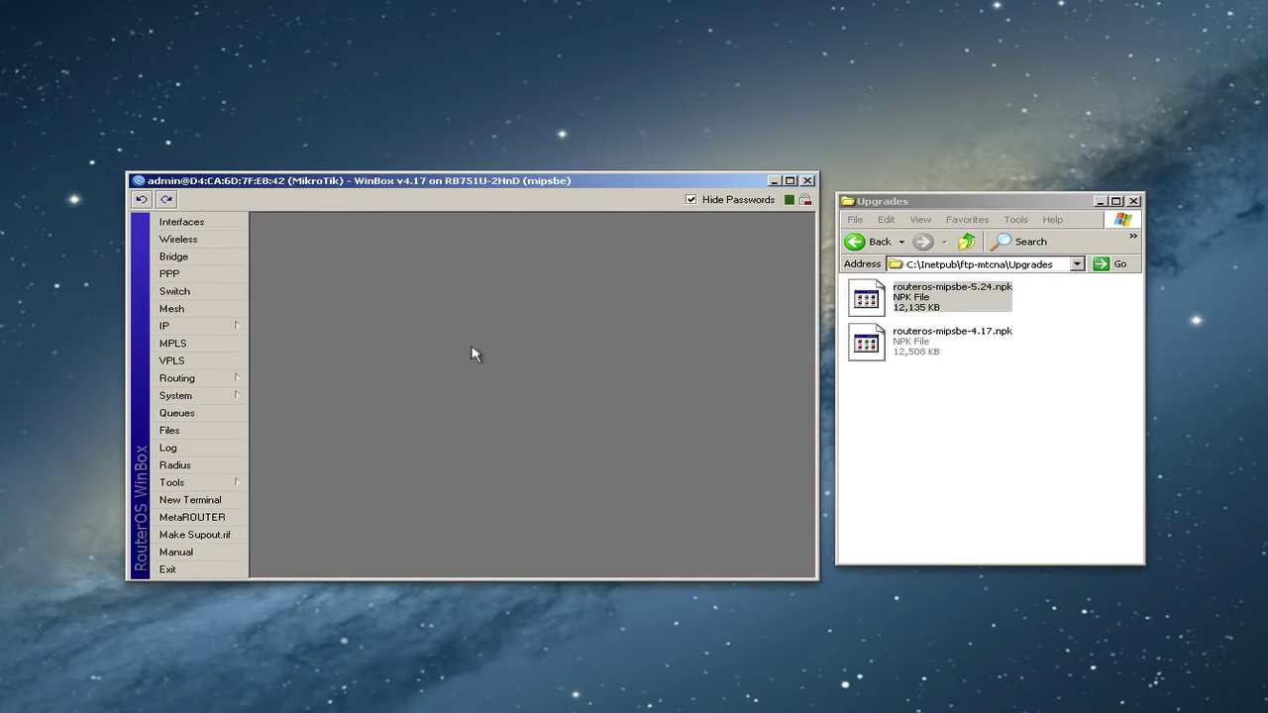
pyautogui.click(203, 431)
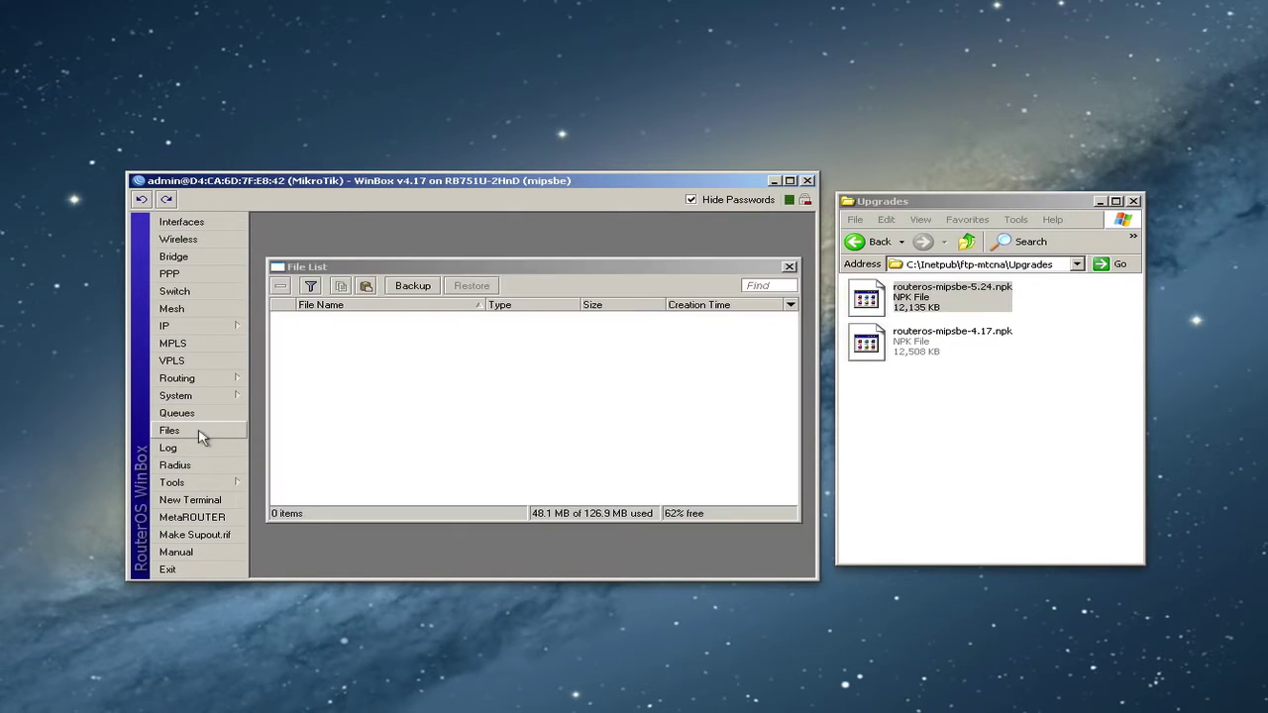
pyautogui.moveTo(896, 309); pyautogui.dragTo(486, 382)
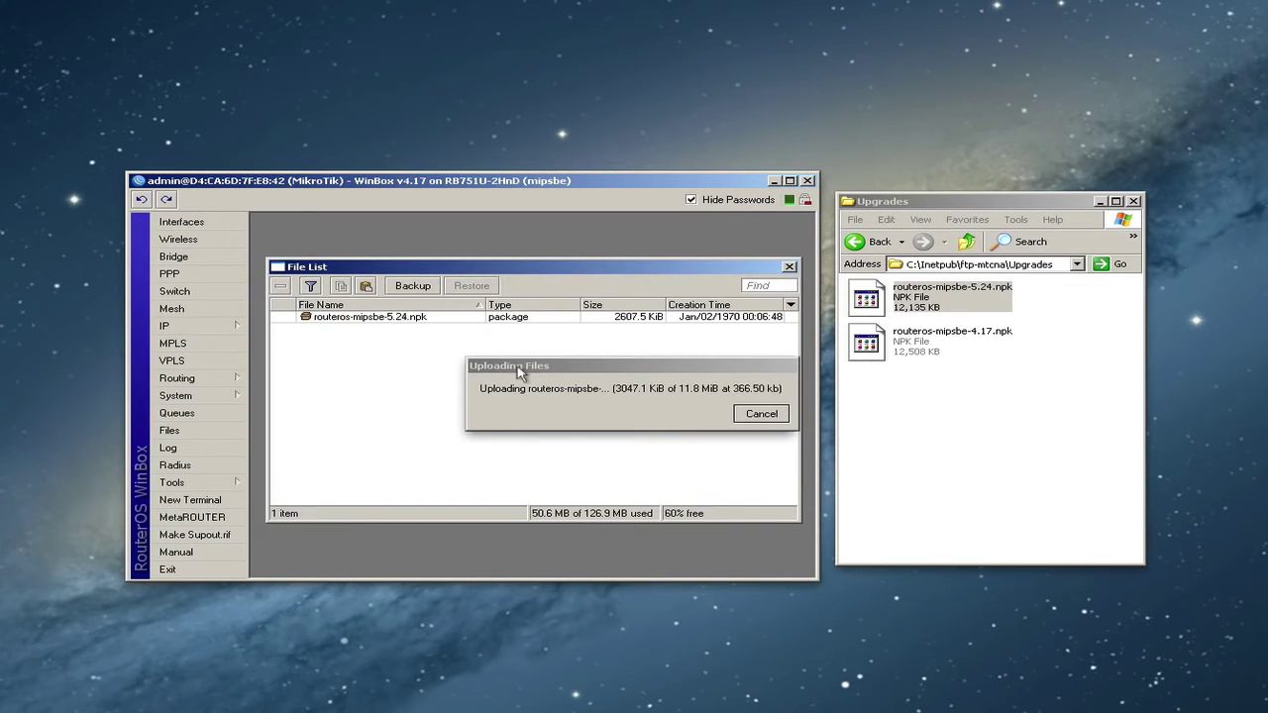
pyautogui.moveTo(518, 367); pyautogui.dragTo(504, 390)
pyautogui.moveTo(471, 441); pyautogui.dragTo(446, 477)
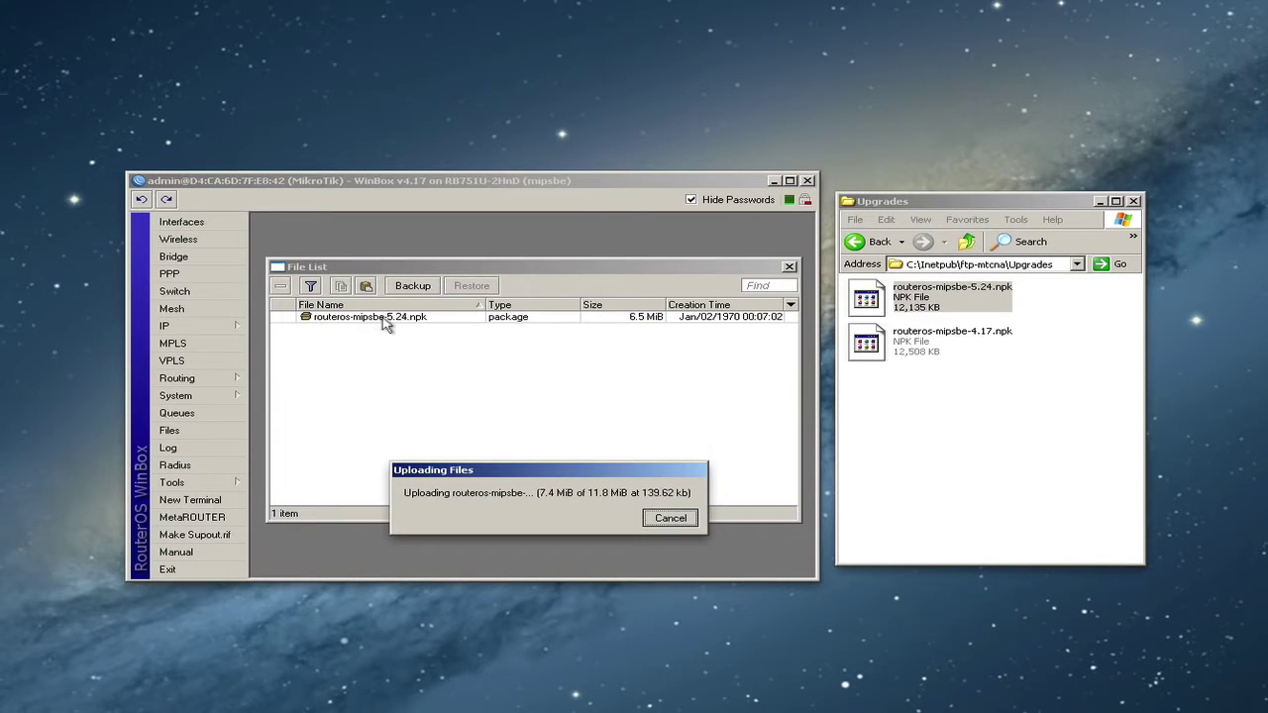
# Create a backup of the router's configuration in the file list and select the routeros-mipsbe-5.24.npk package.
pyautogui.click(450, 342)
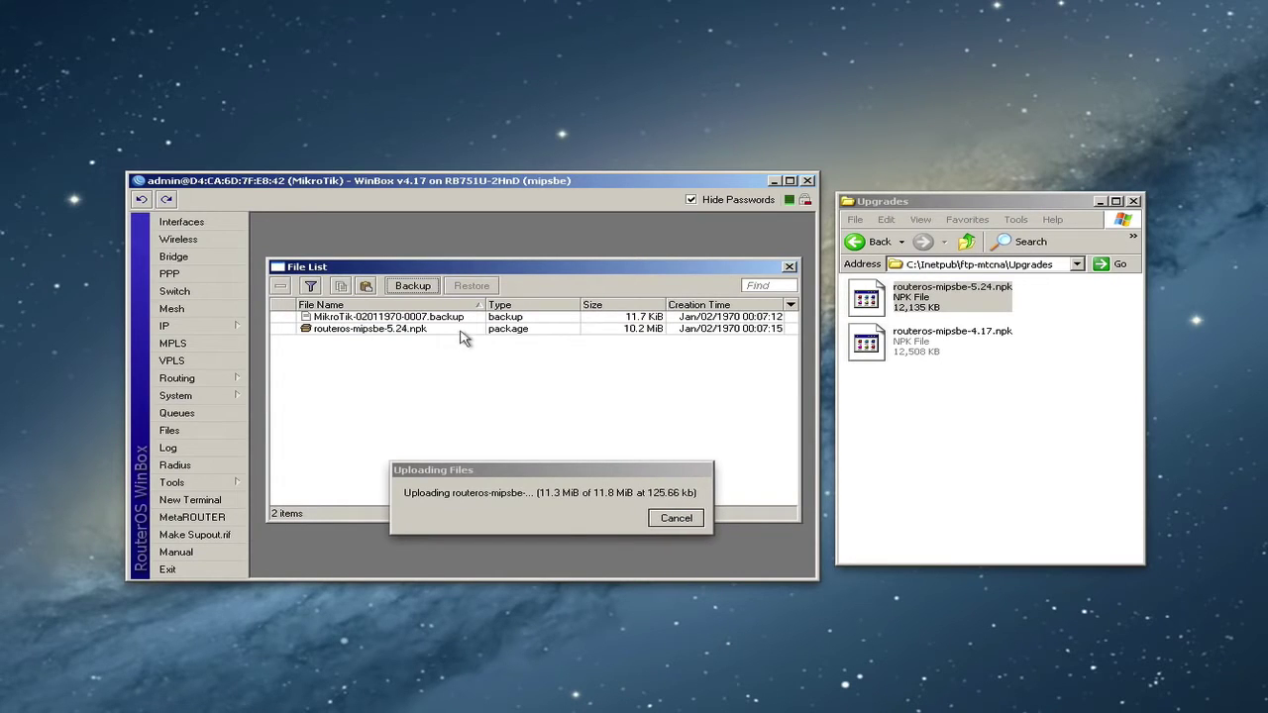
pyautogui.click(421, 318)
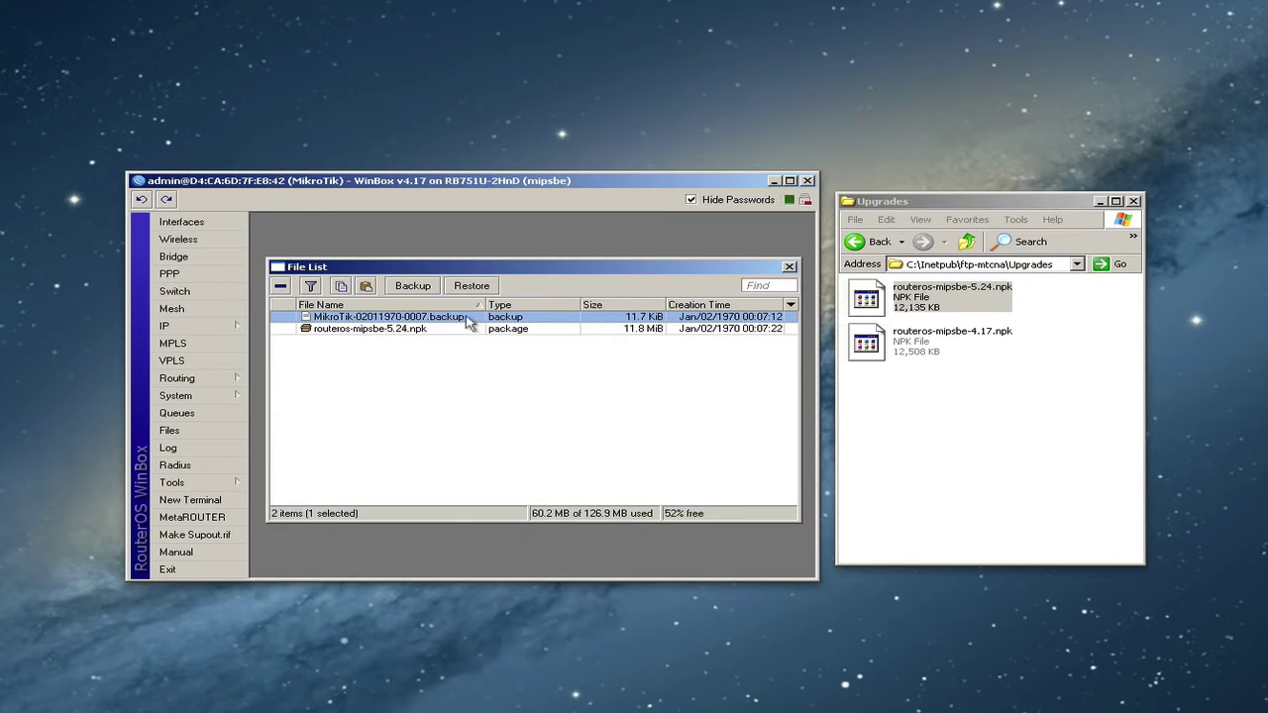
pyautogui.click(376, 330)
pyautogui.click(374, 319)
pyautogui.click(585, 330)
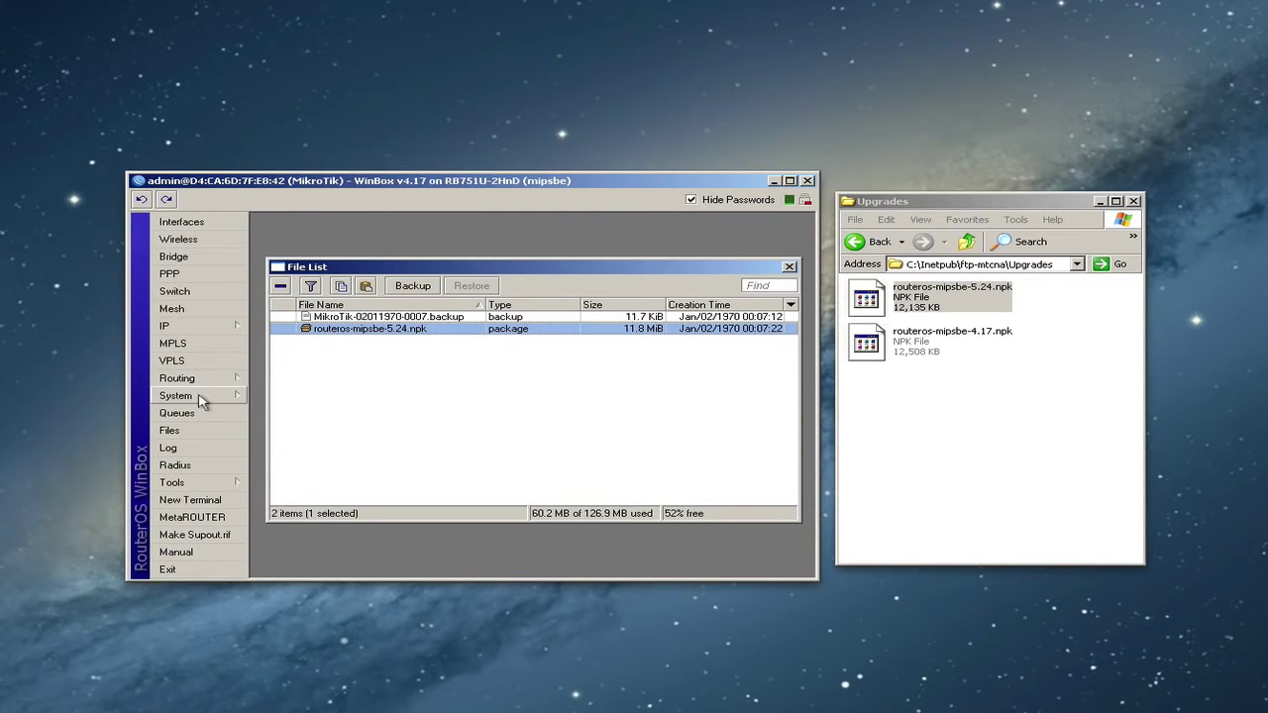
# Reboot the router to install the uploaded RouterOS package.
pyautogui.click(199, 400)
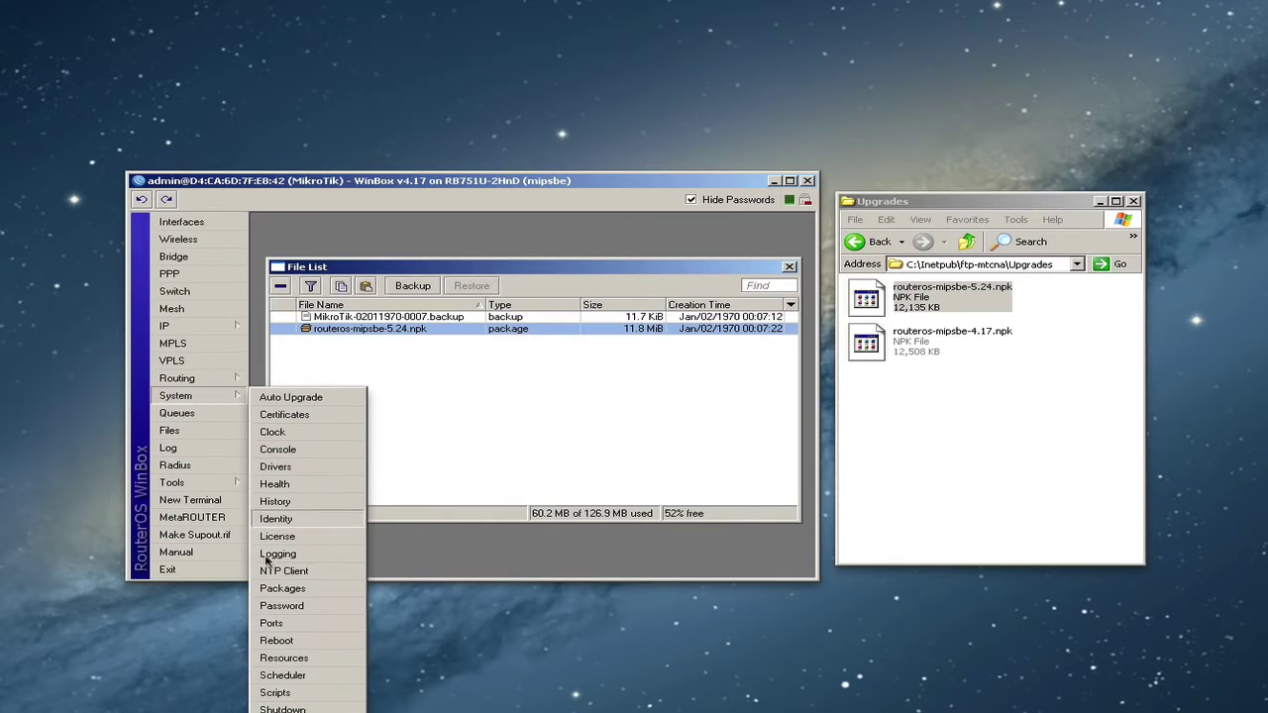
pyautogui.click(284, 640)
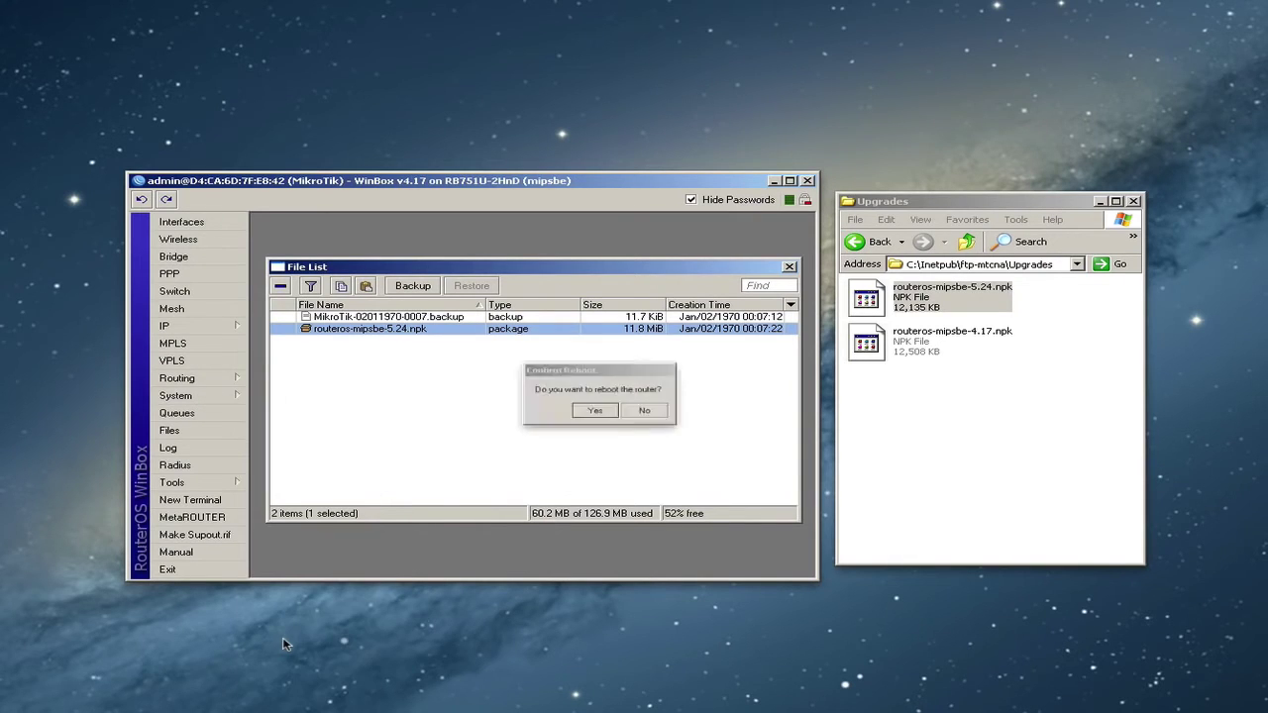
pyautogui.click(596, 416)
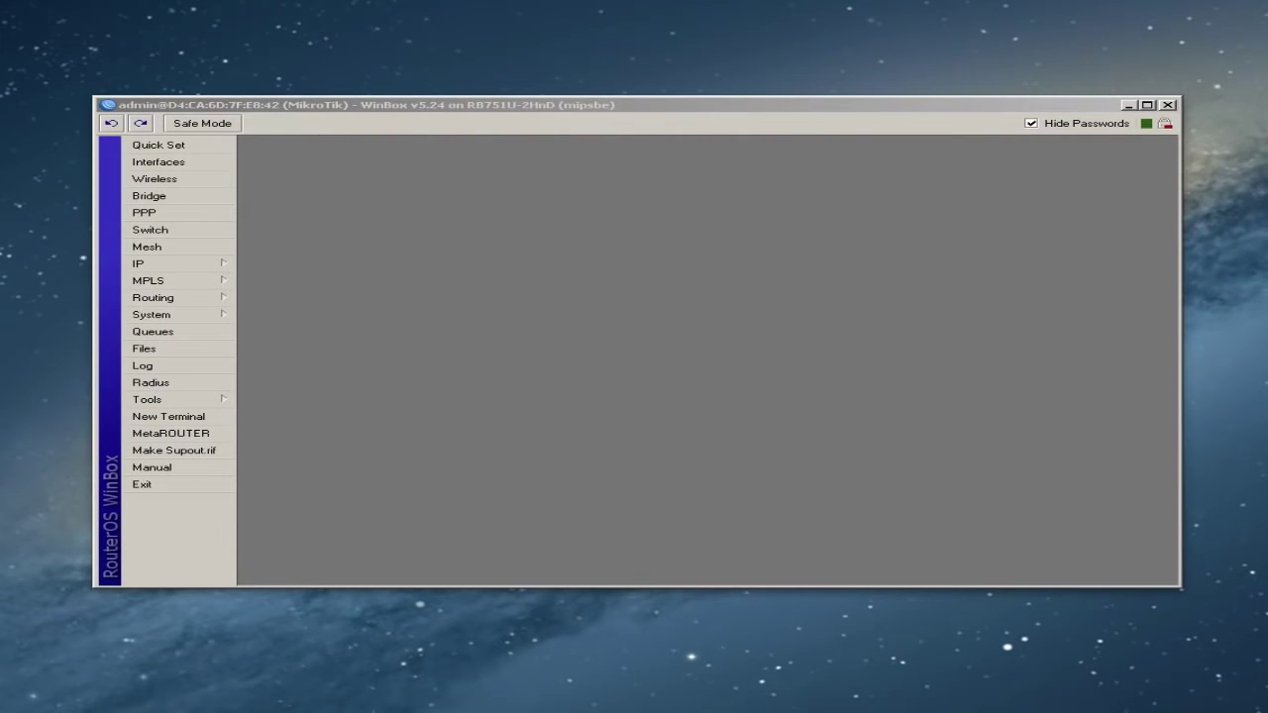
# Open the upgraded router's interface list.
pyautogui.click(724, 235)
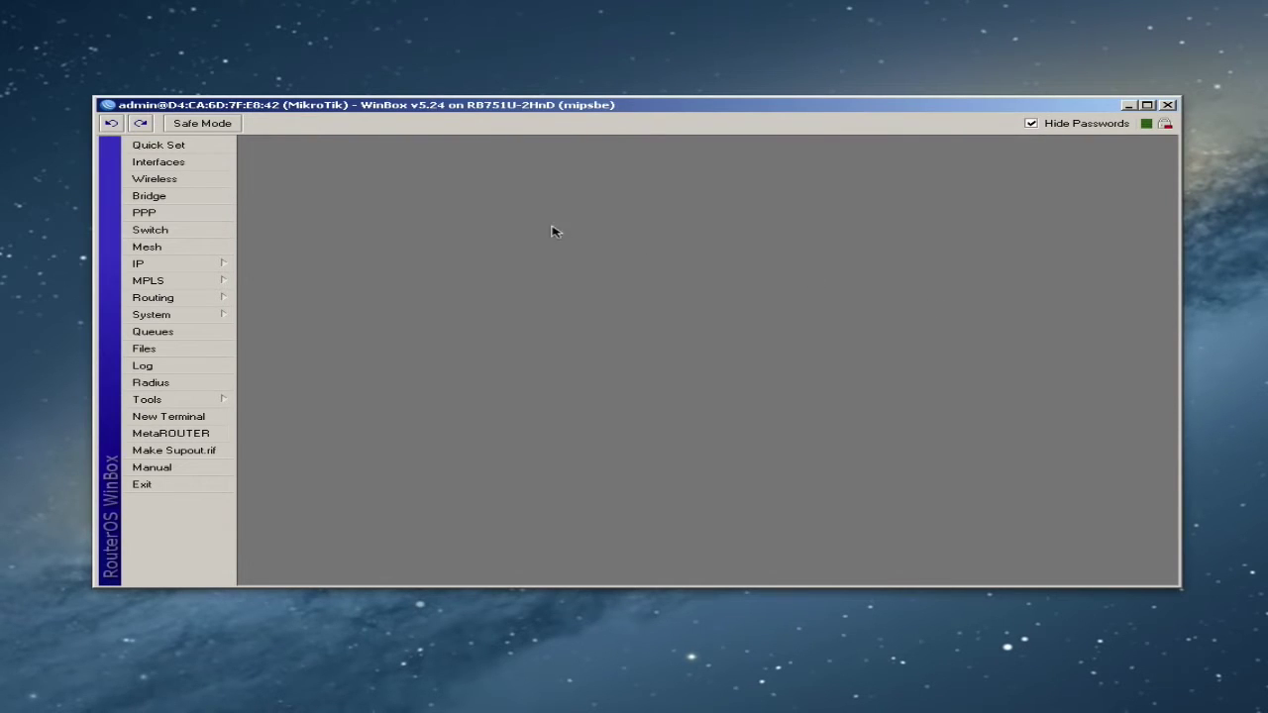
pyautogui.click(158, 164)
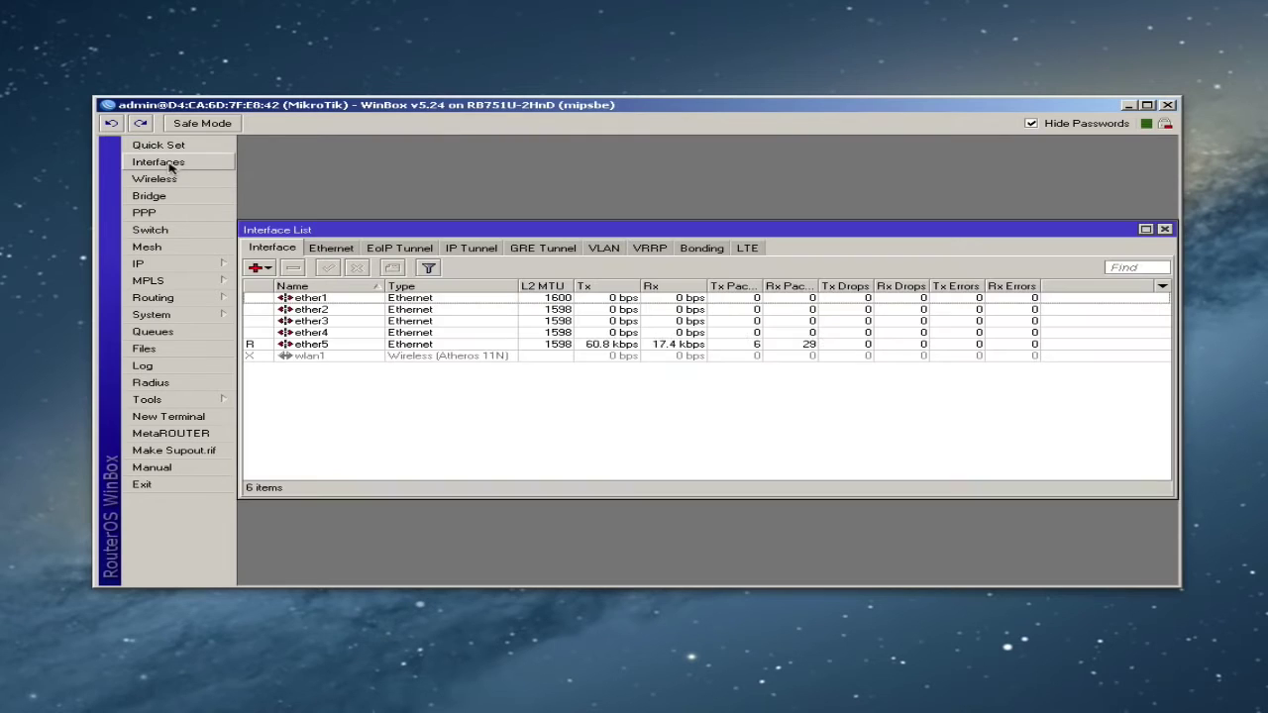
# Add the comment "WAN" to the ether1 interface, keeping the comment window clear of the interface names.
pyautogui.click(326, 299)
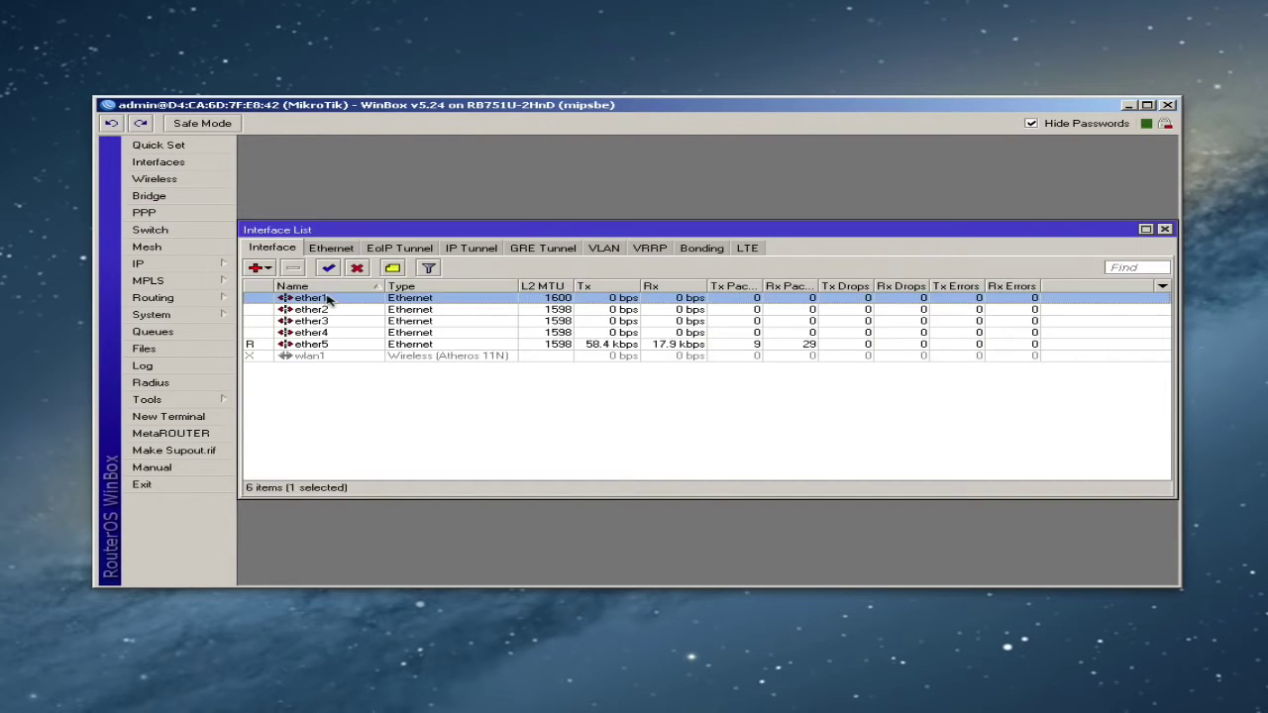
pyautogui.click(392, 269)
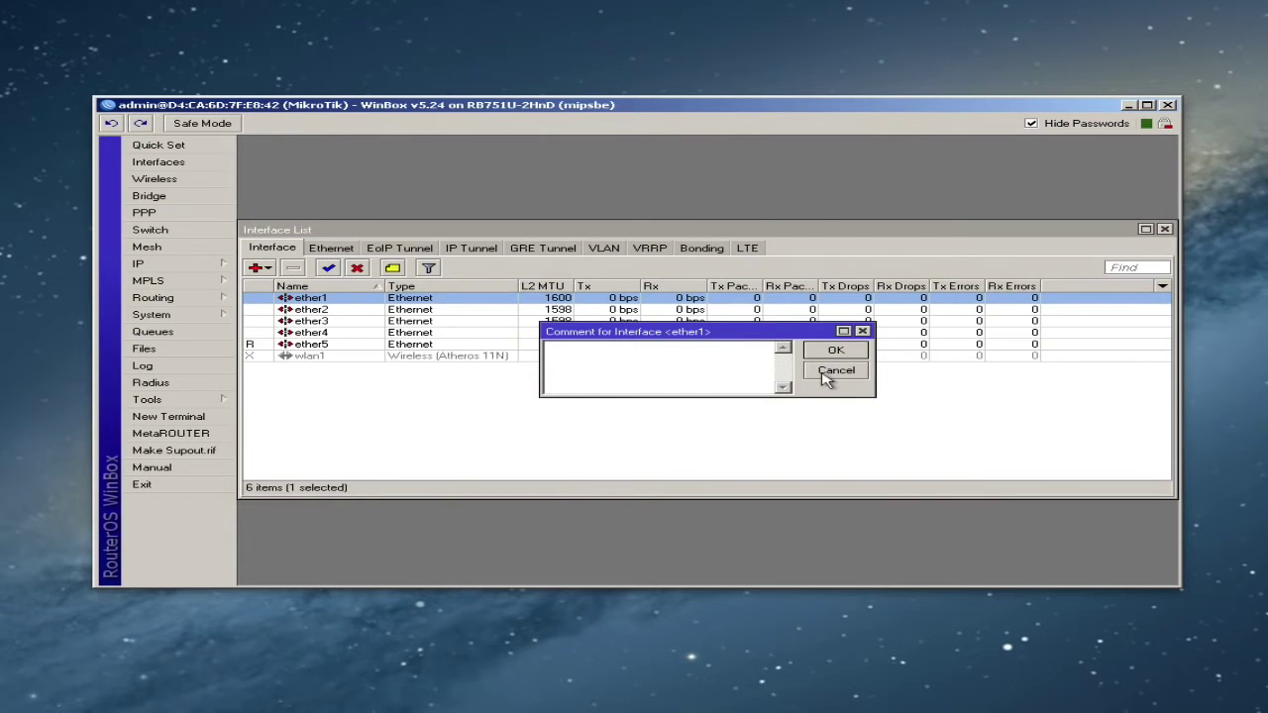
pyautogui.moveTo(707, 331); pyautogui.dragTo(652, 172)
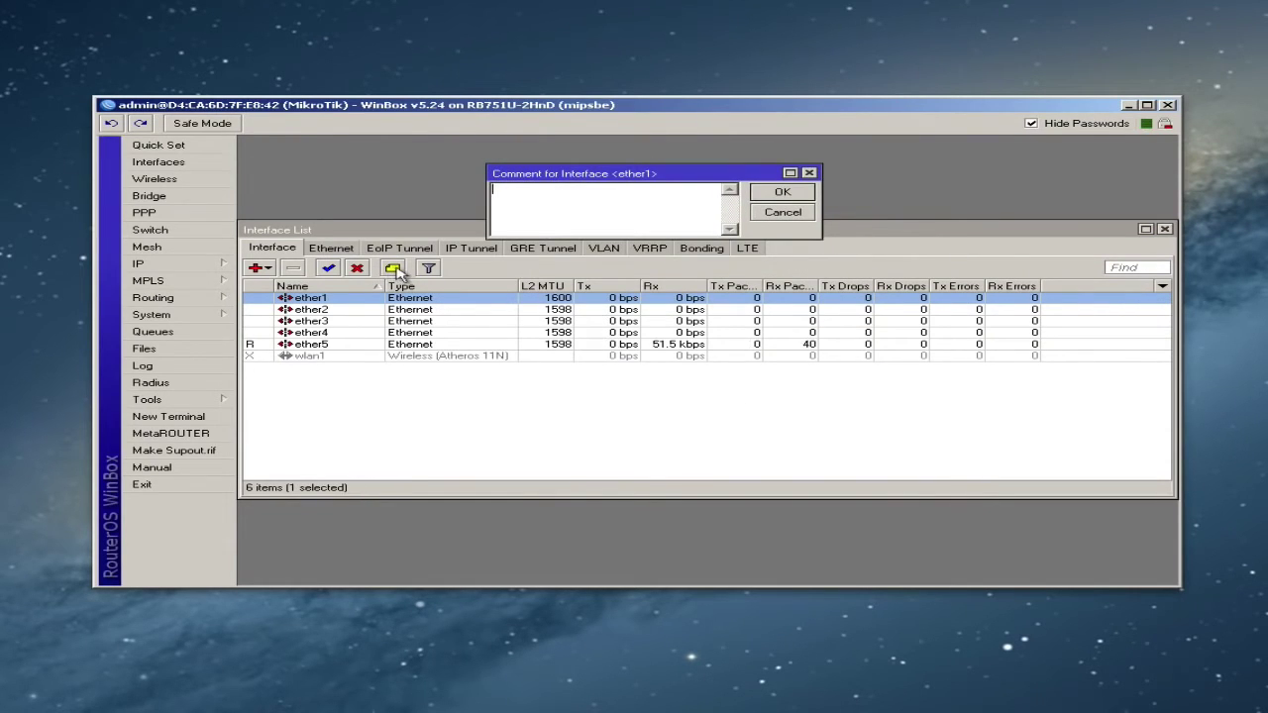
pyautogui.moveTo(585, 176); pyautogui.dragTo(552, 255)
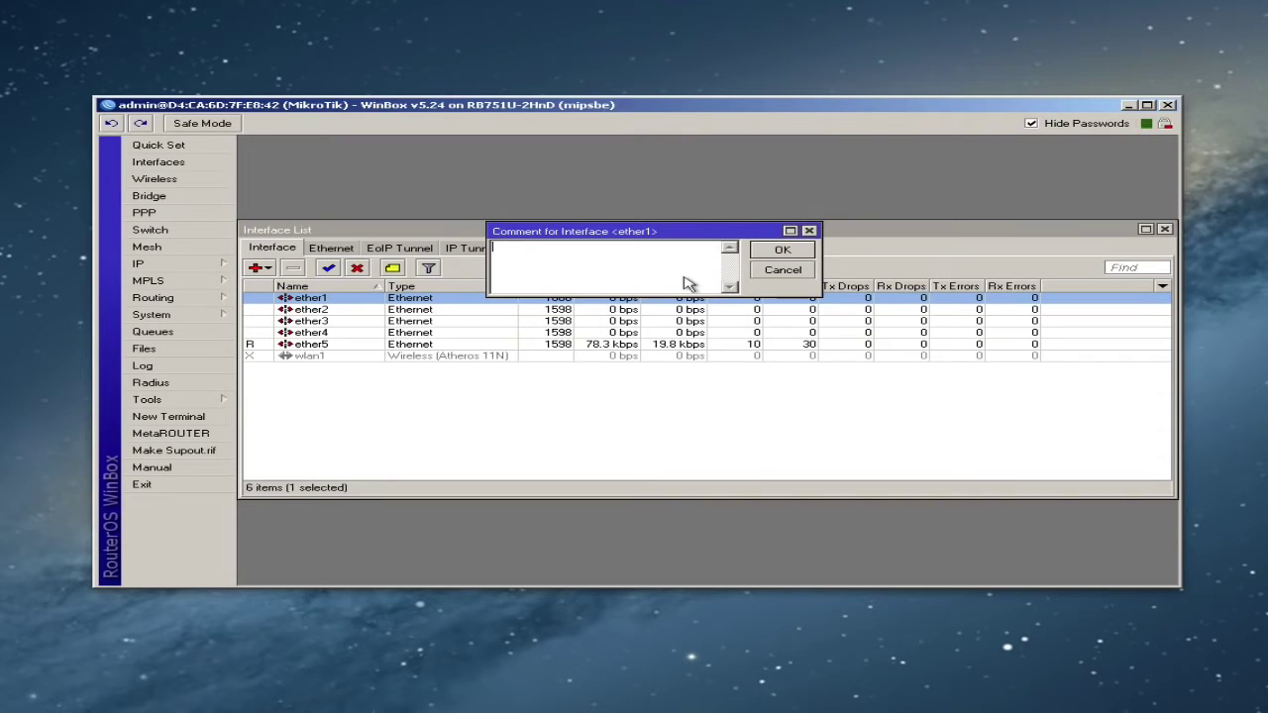
pyautogui.write('WAN')
pyautogui.click(782, 250)
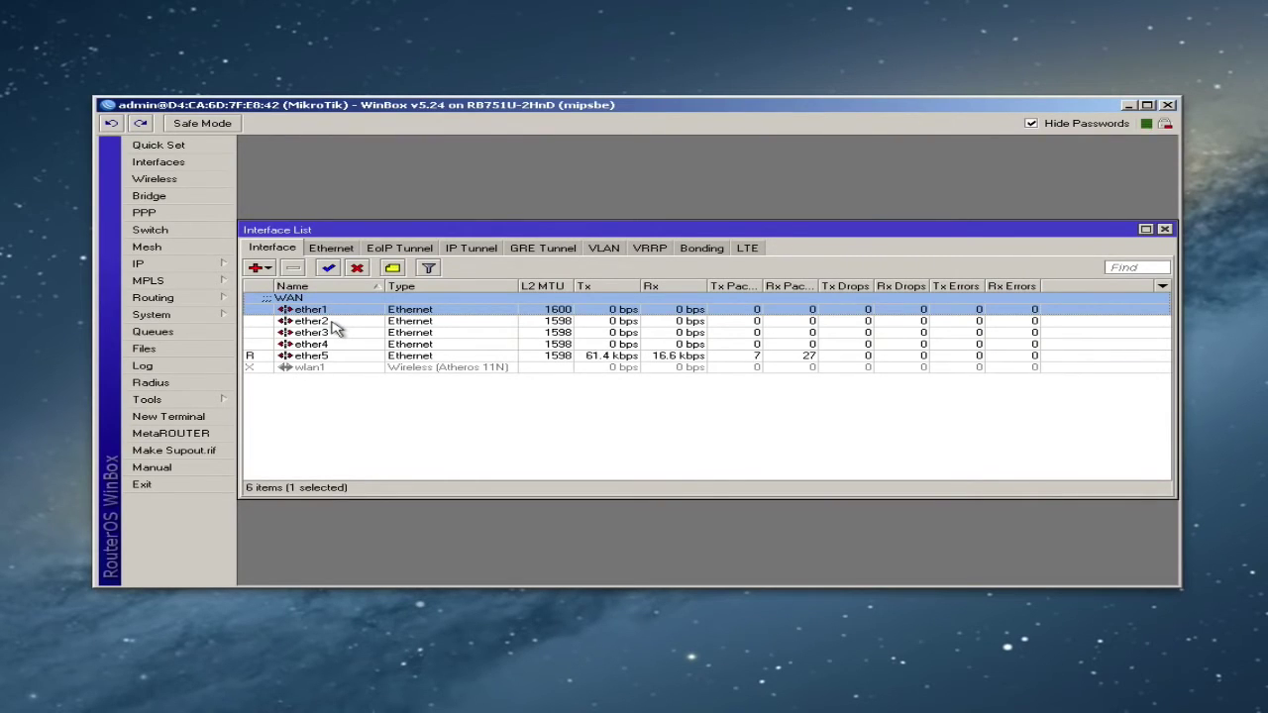
# Examine the ether2 to ether5 entries in the interface list and identify which port is running.
pyautogui.click(333, 324)
pyautogui.keyDown('shift'); pyautogui.click(330, 358); pyautogui.keyUp('shift')
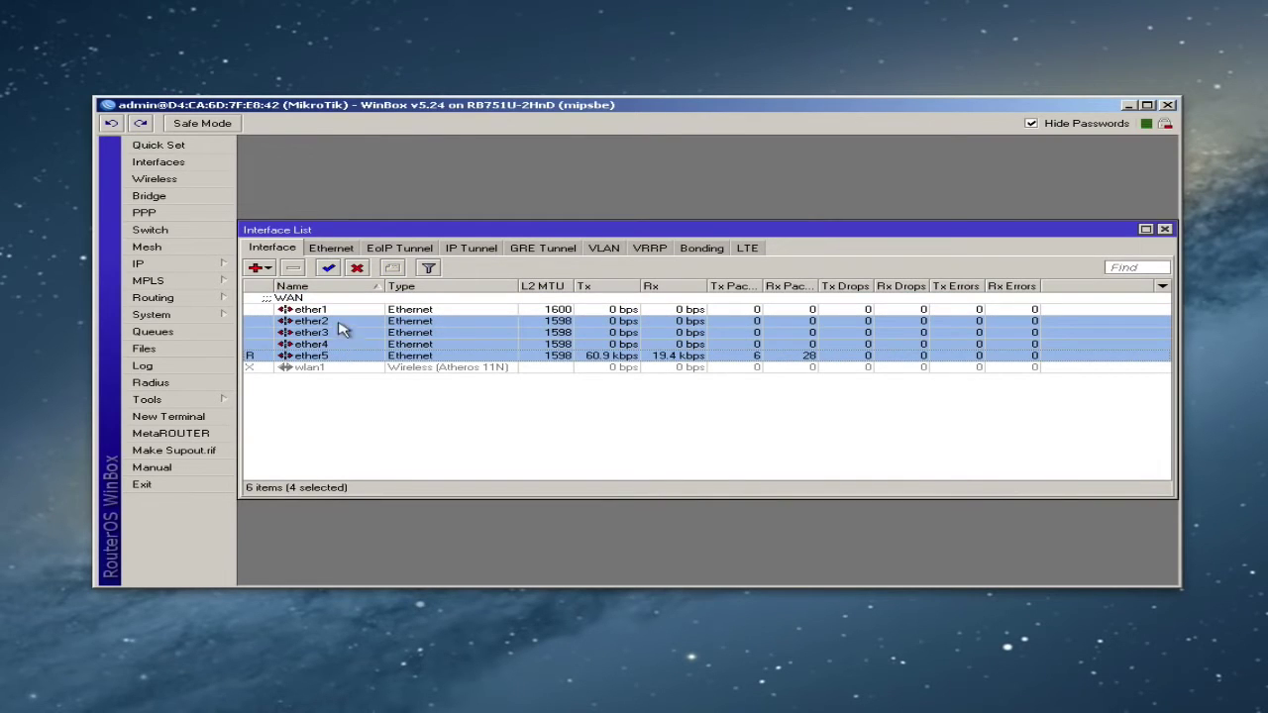
pyautogui.click(313, 359)
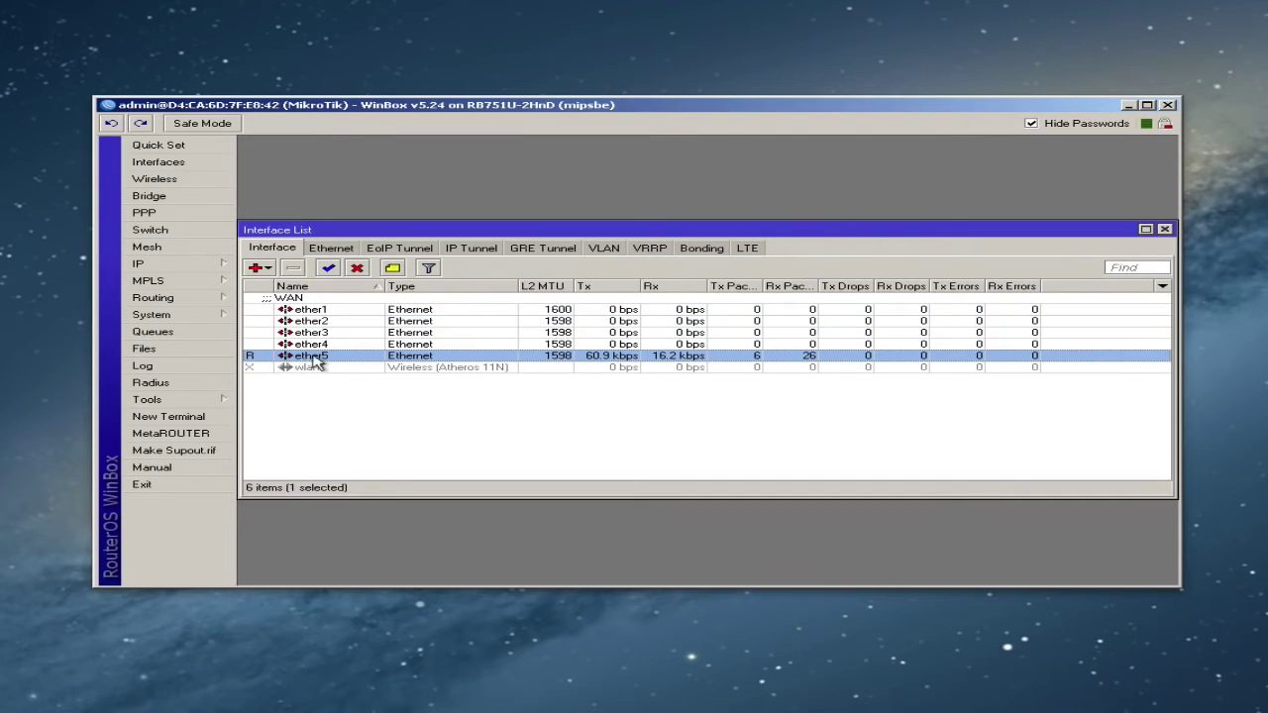
pyautogui.moveTo(253, 360)
pyautogui.click(335, 345)
pyautogui.click(337, 334)
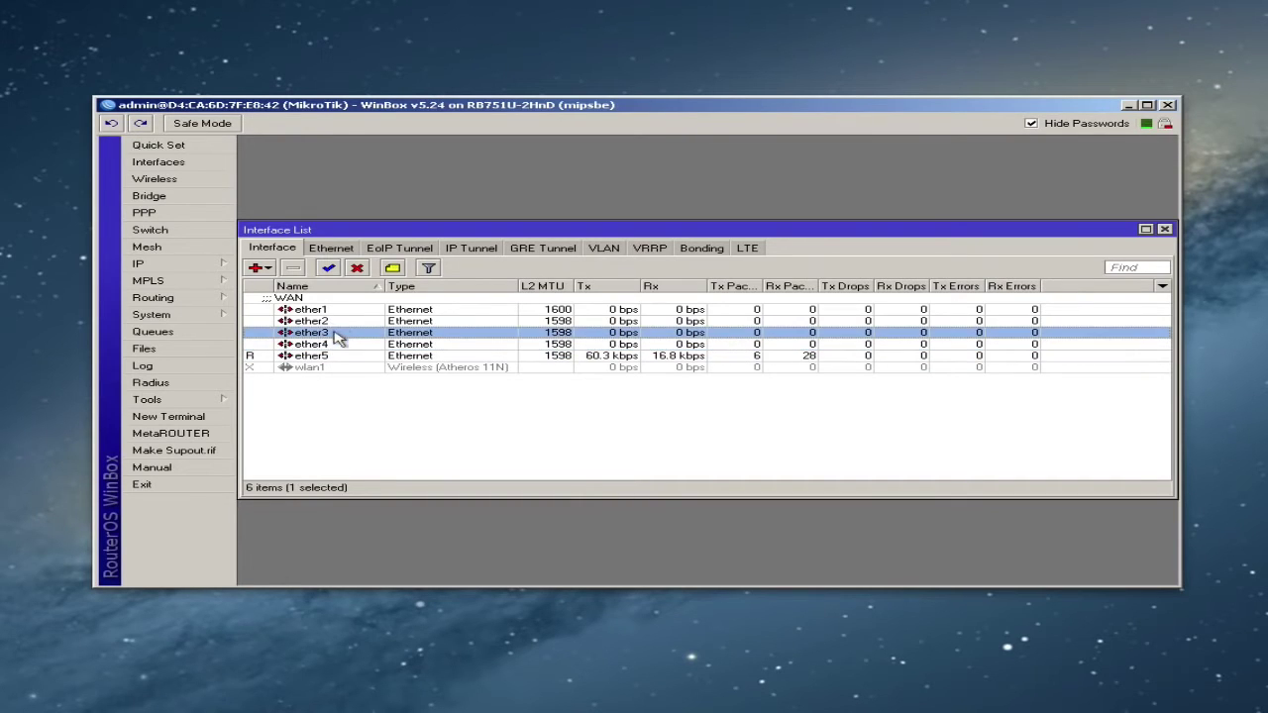
pyautogui.click(334, 321)
pyautogui.click(335, 332)
pyautogui.click(336, 345)
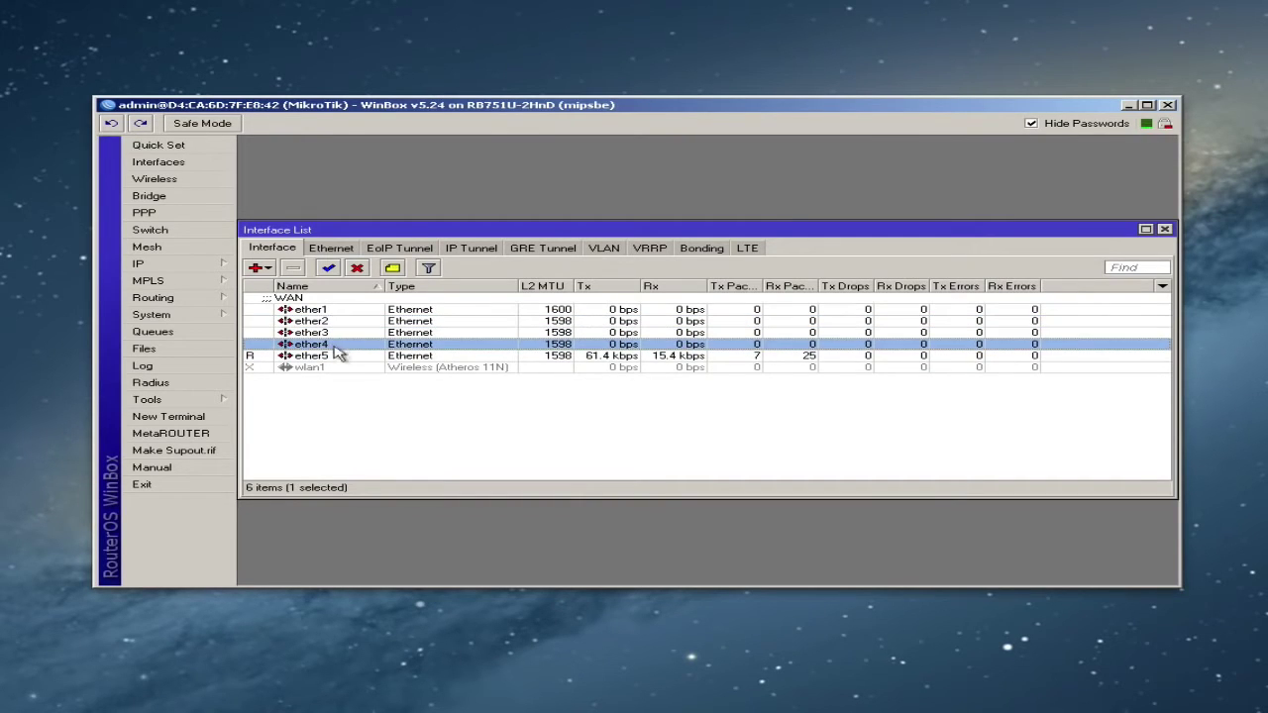
pyautogui.click(337, 356)
# Add the comment "LAN - All ports are switched off ether2" to the ether2 interface.
pyautogui.click(336, 323)
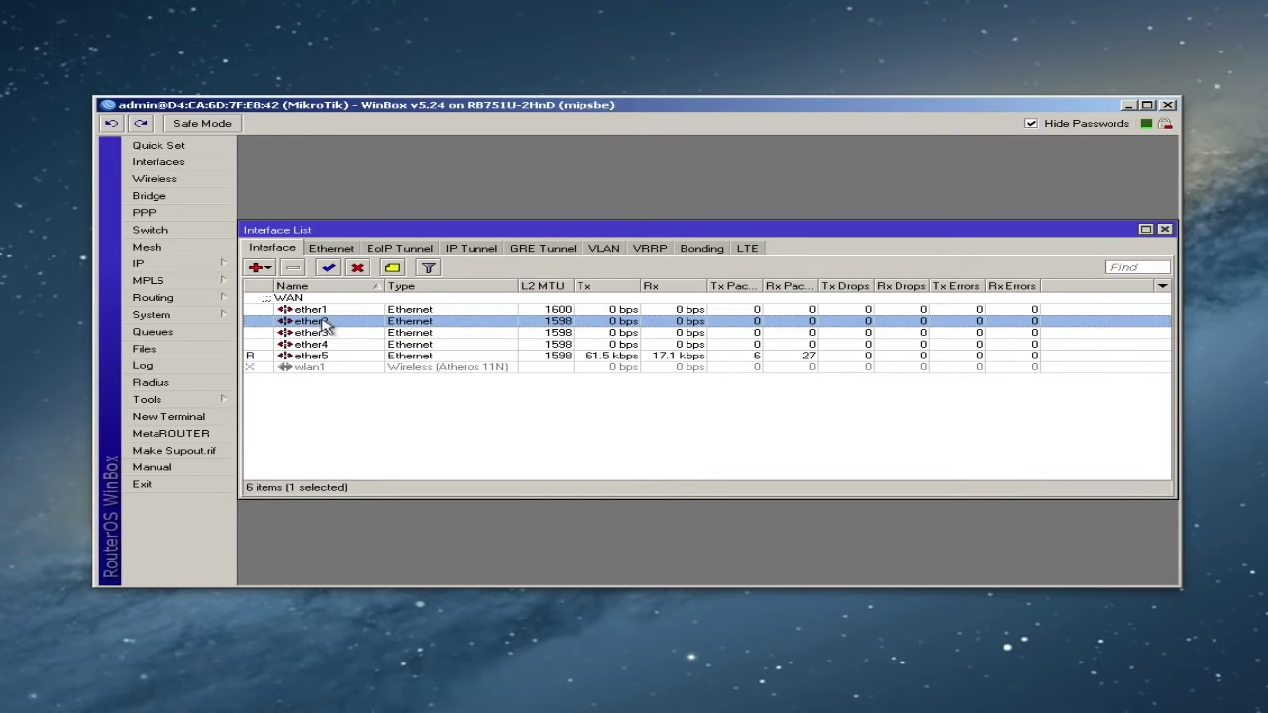
pyautogui.click(393, 268)
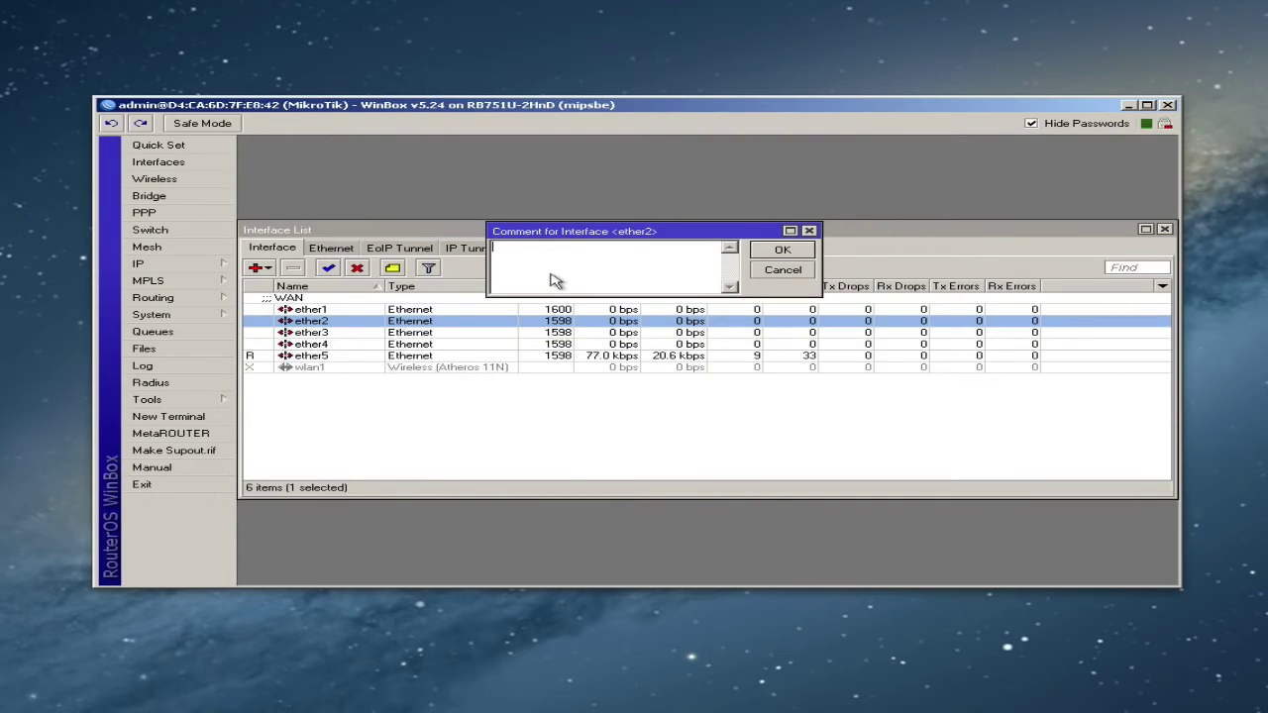
pyautogui.write('LAN - All ports areere switched o')
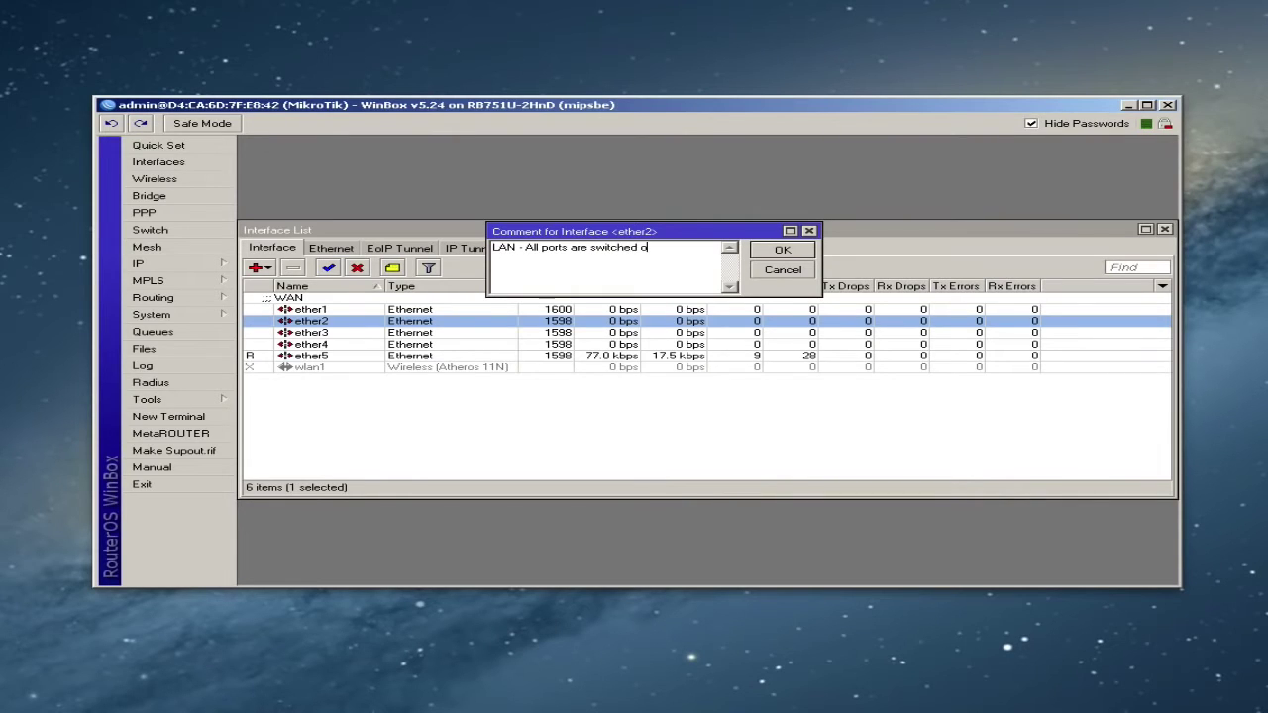
pyautogui.write('ff ether2')
pyautogui.click(766, 252)
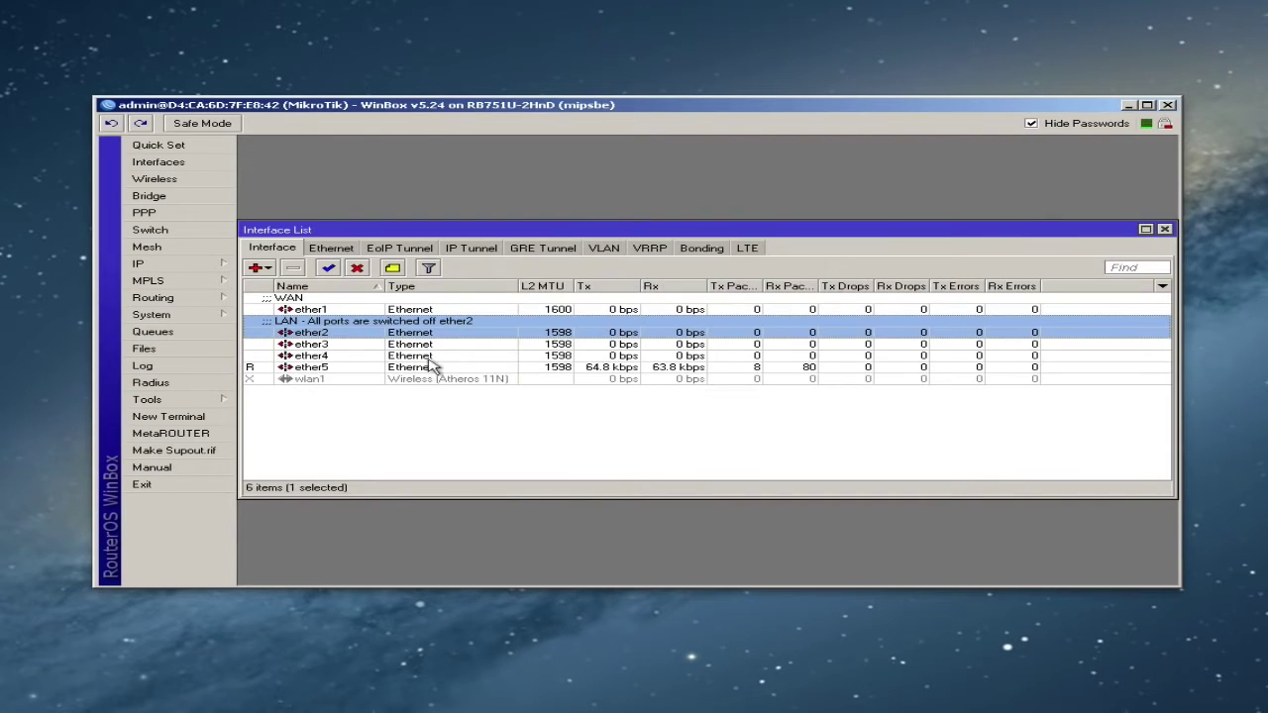
# Set the master port of the ether3 interface to ether2.
pyautogui.doubleClick(377, 345)
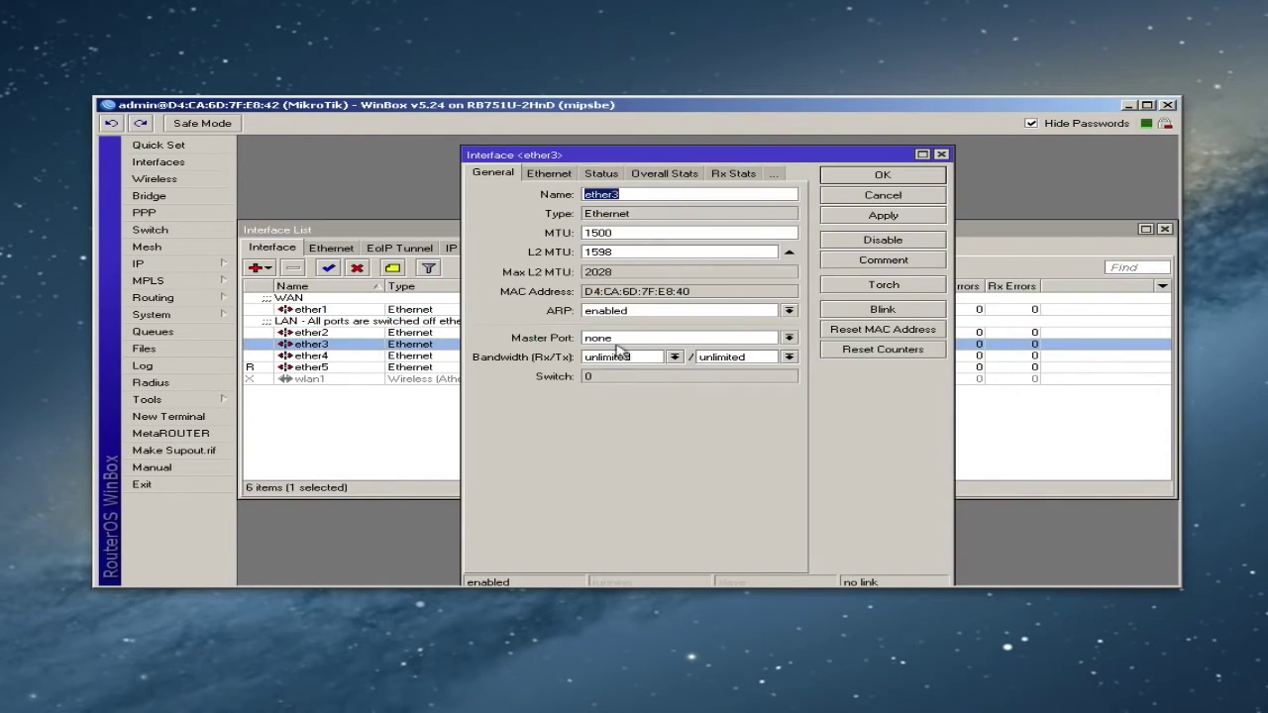
pyautogui.click(645, 340)
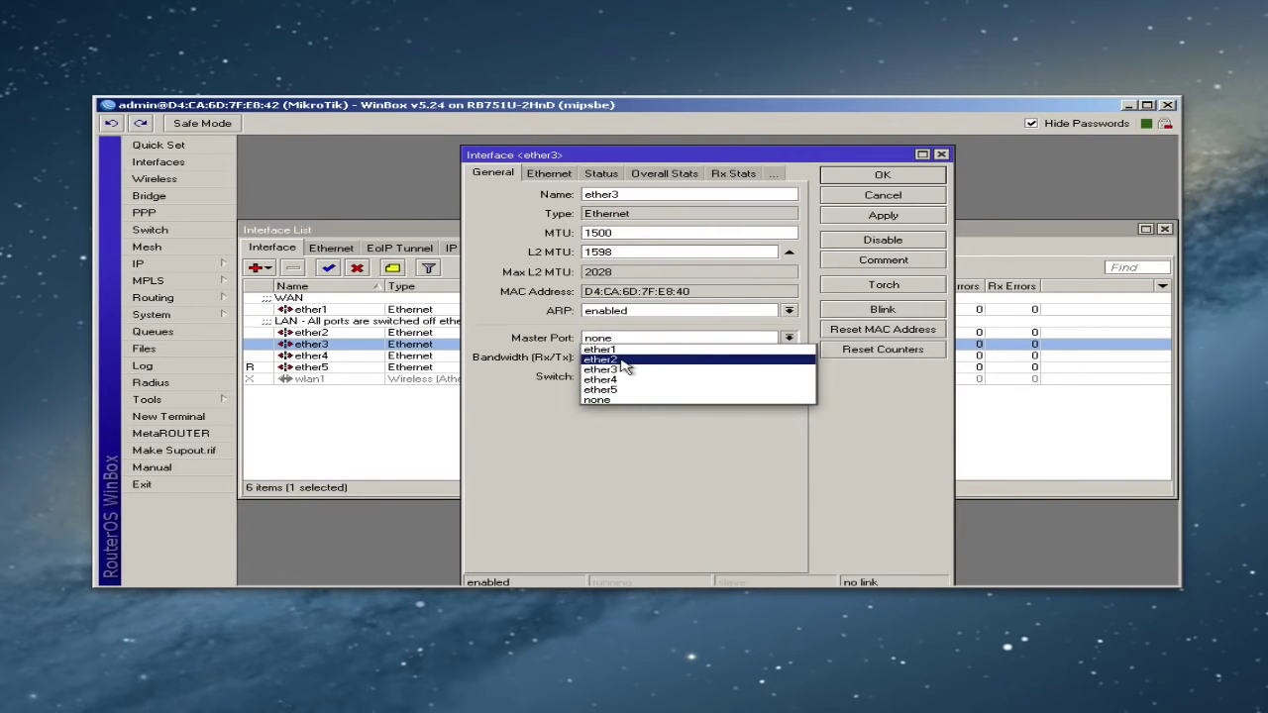
pyautogui.click(628, 360)
pyautogui.click(860, 180)
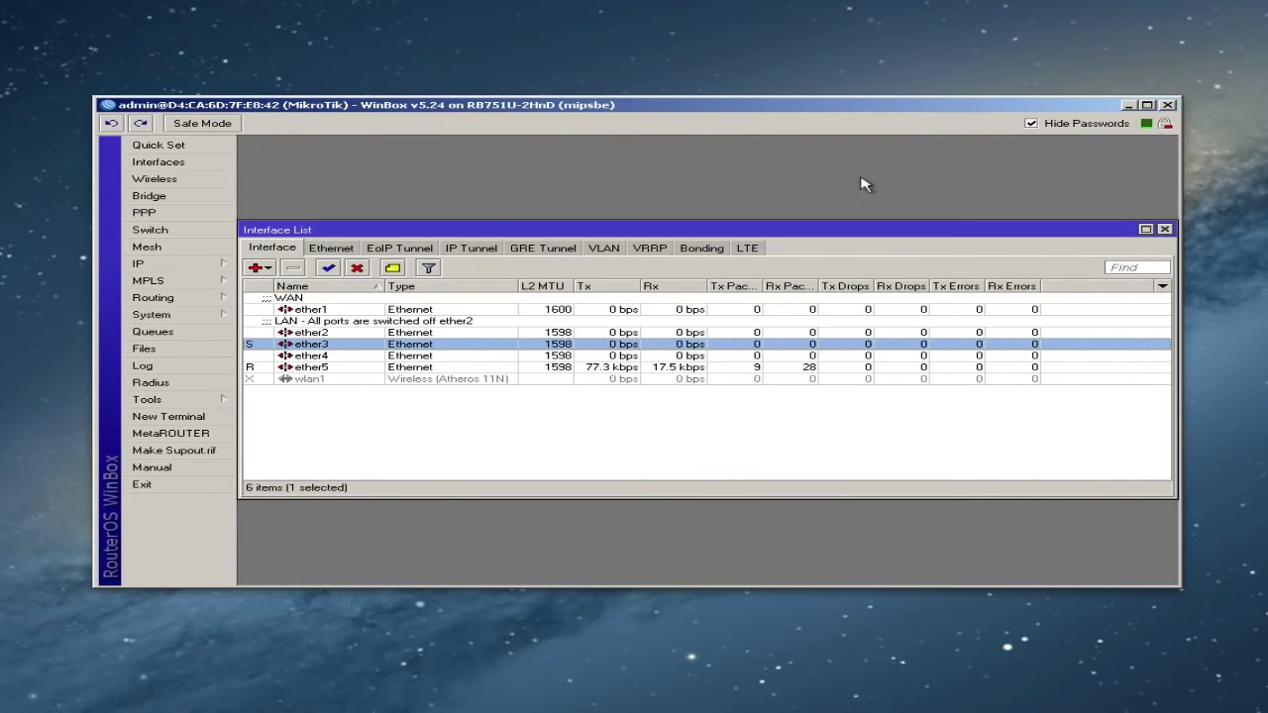
# Set the master port of both the ether4 and ether5 interfaces to ether2.
pyautogui.doubleClick(354, 356)
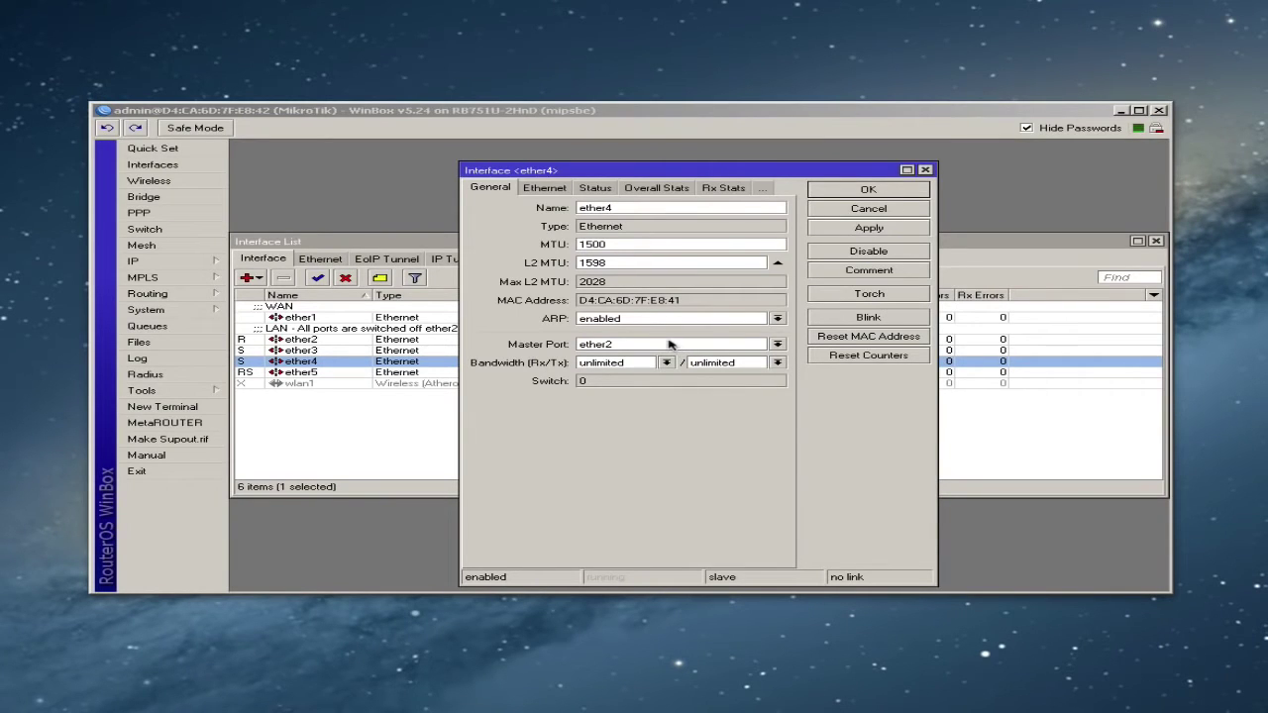
pyautogui.click(852, 193)
pyautogui.click(491, 372)
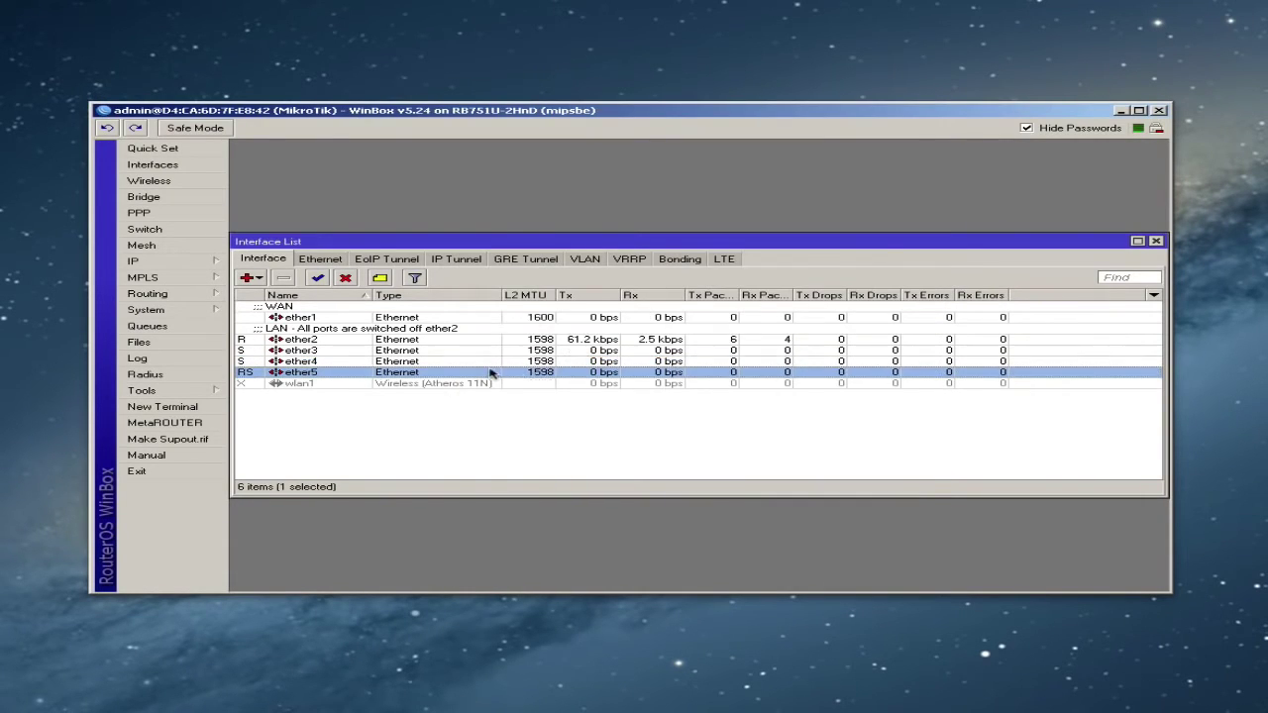
pyautogui.doubleClick(491, 371)
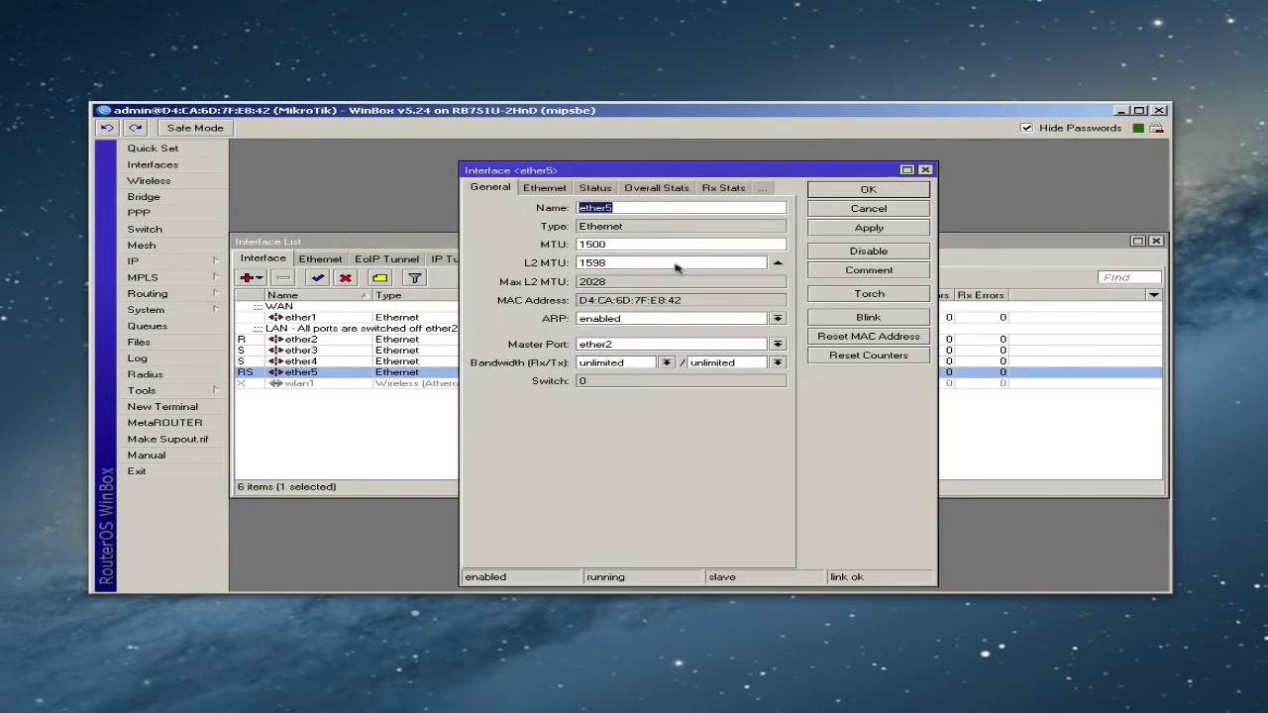
pyautogui.click(867, 193)
# Review the flags and traffic of ether2 and the ports ether3 to ether5, and close the interface list.
pyautogui.click(324, 353)
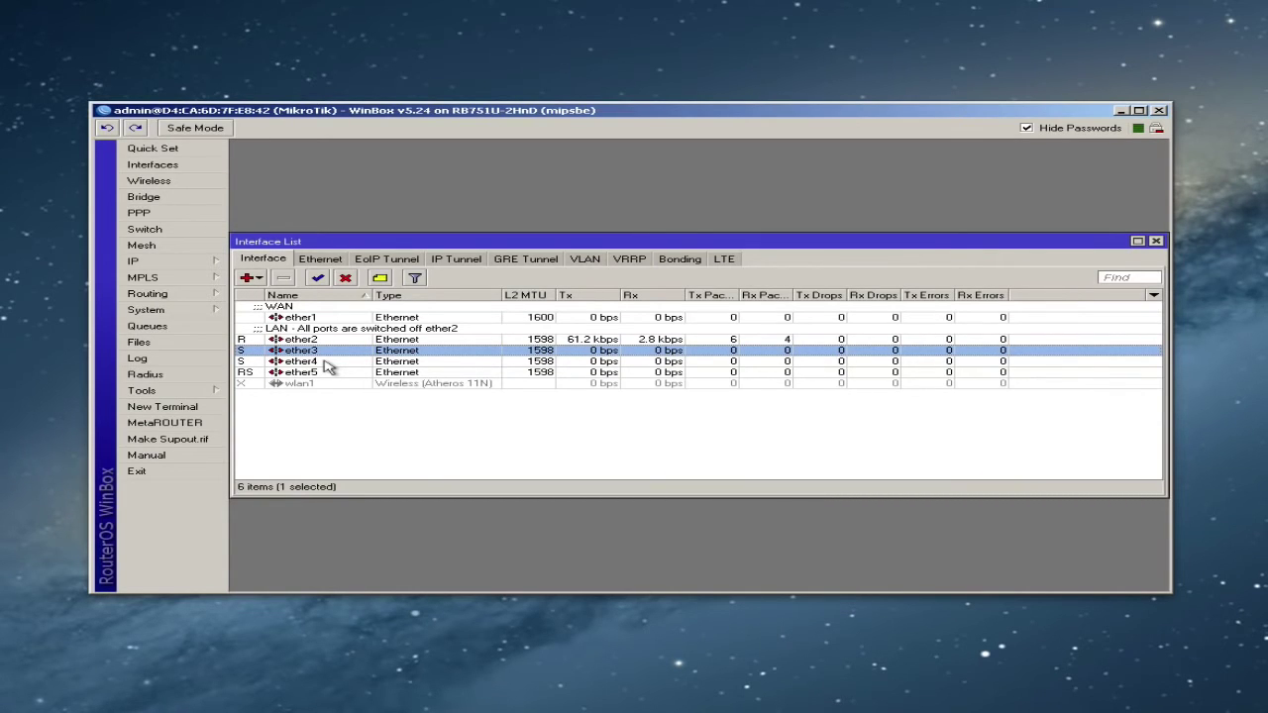
pyautogui.click(325, 340)
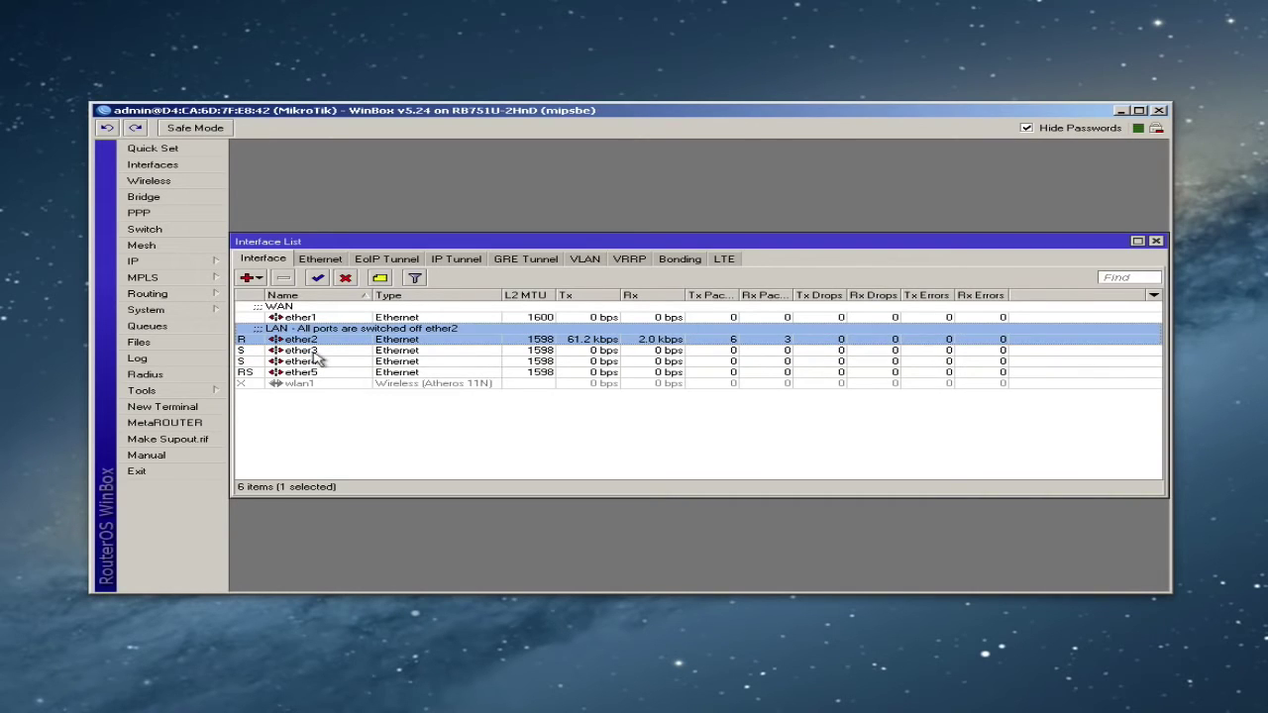
pyautogui.press('Down')
pyautogui.press('Down')
pyautogui.press('Down')
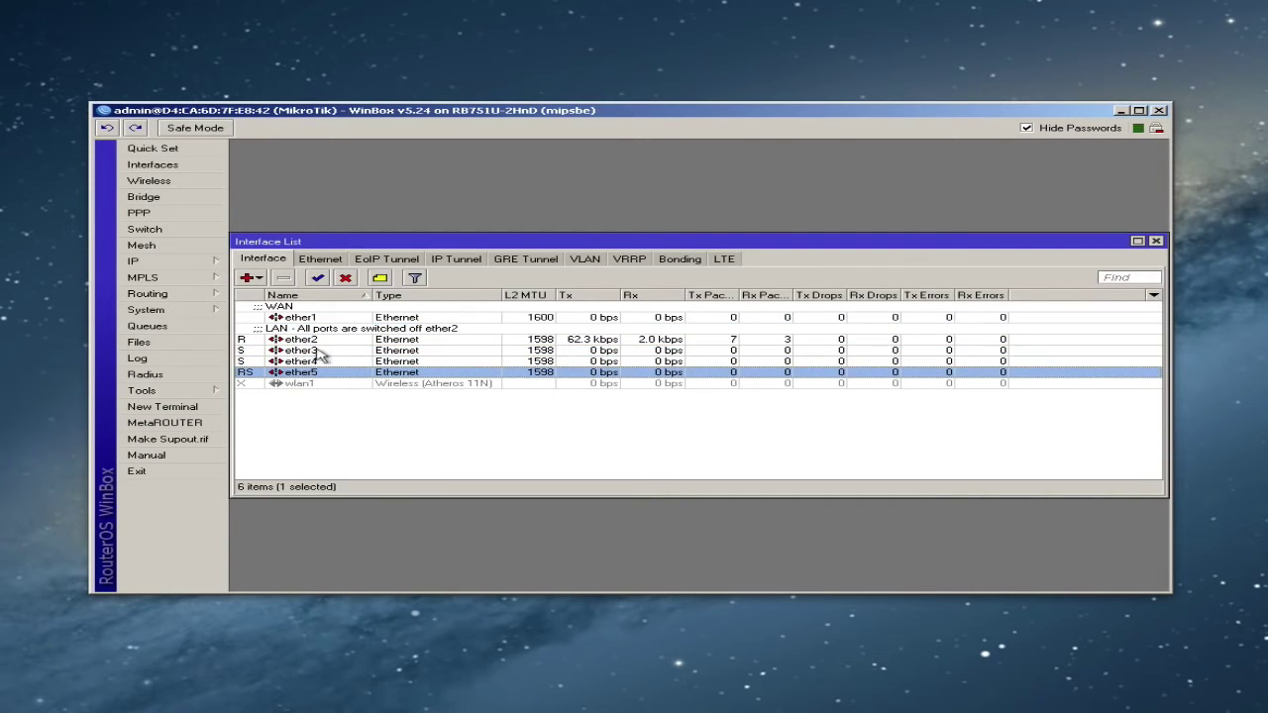
pyautogui.click(323, 352)
pyautogui.click(327, 342)
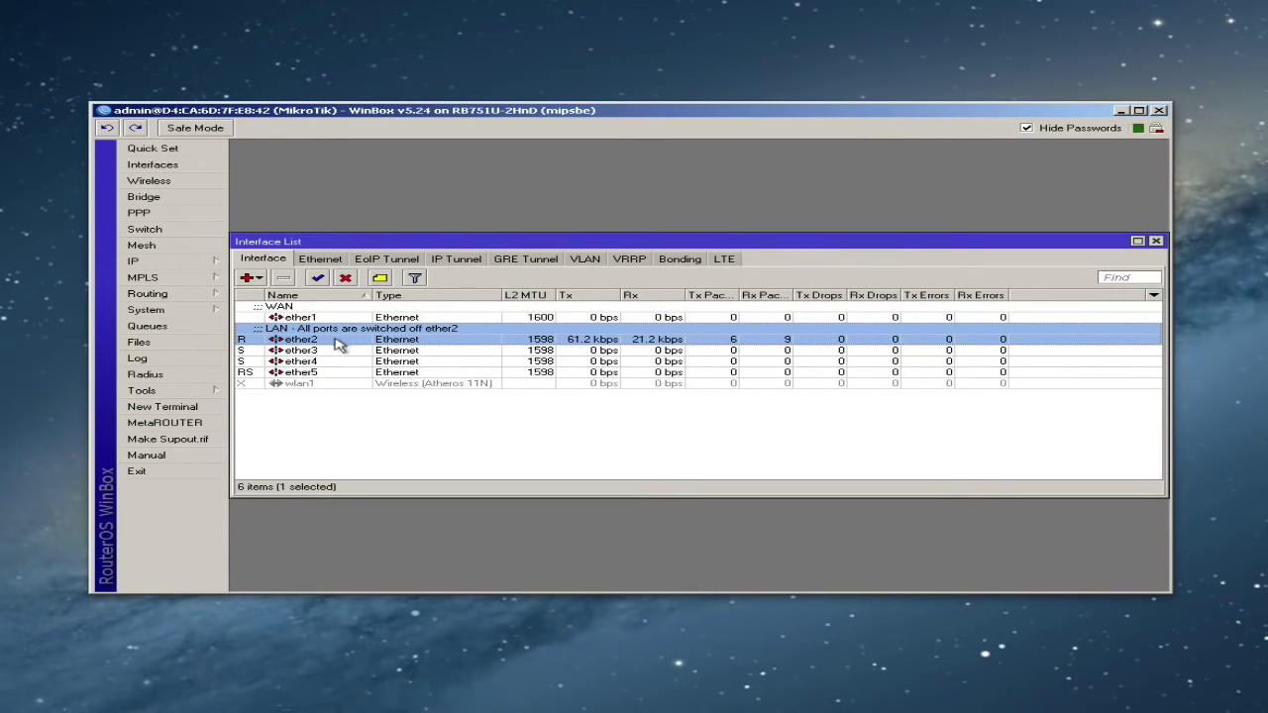
pyautogui.click(332, 351)
pyautogui.click(328, 361)
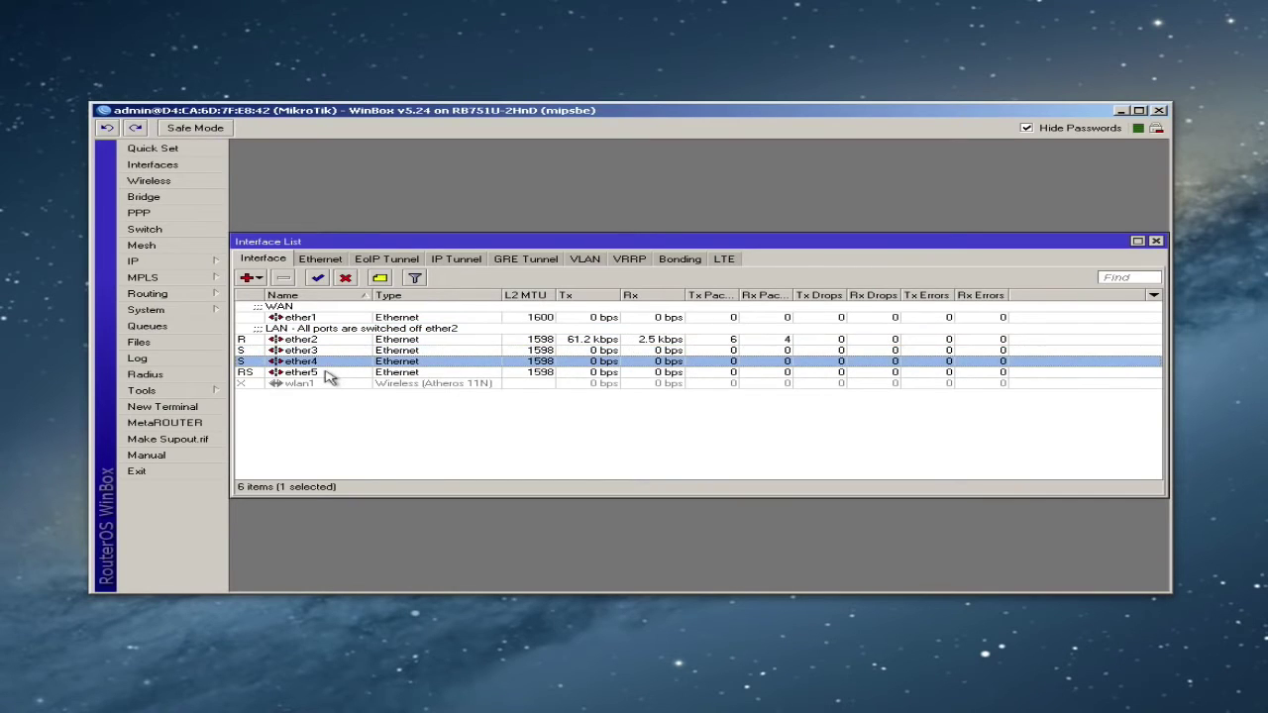
pyautogui.click(327, 373)
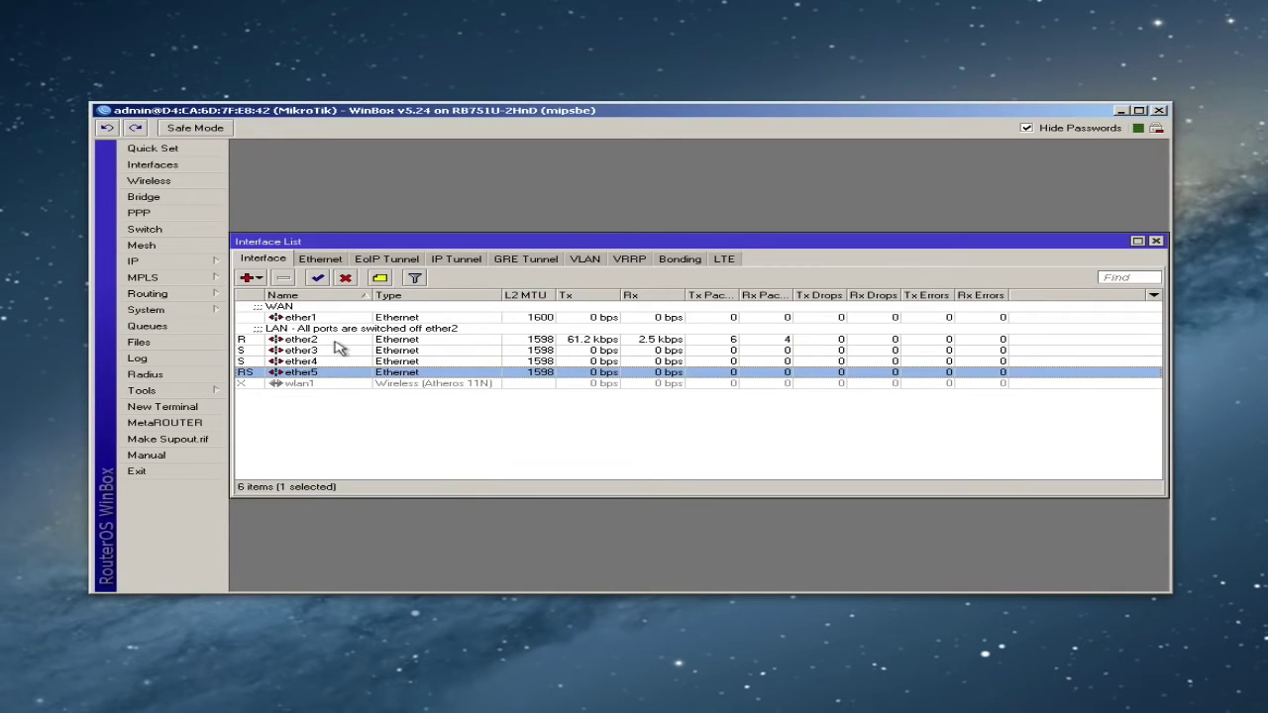
pyautogui.click(1156, 241)
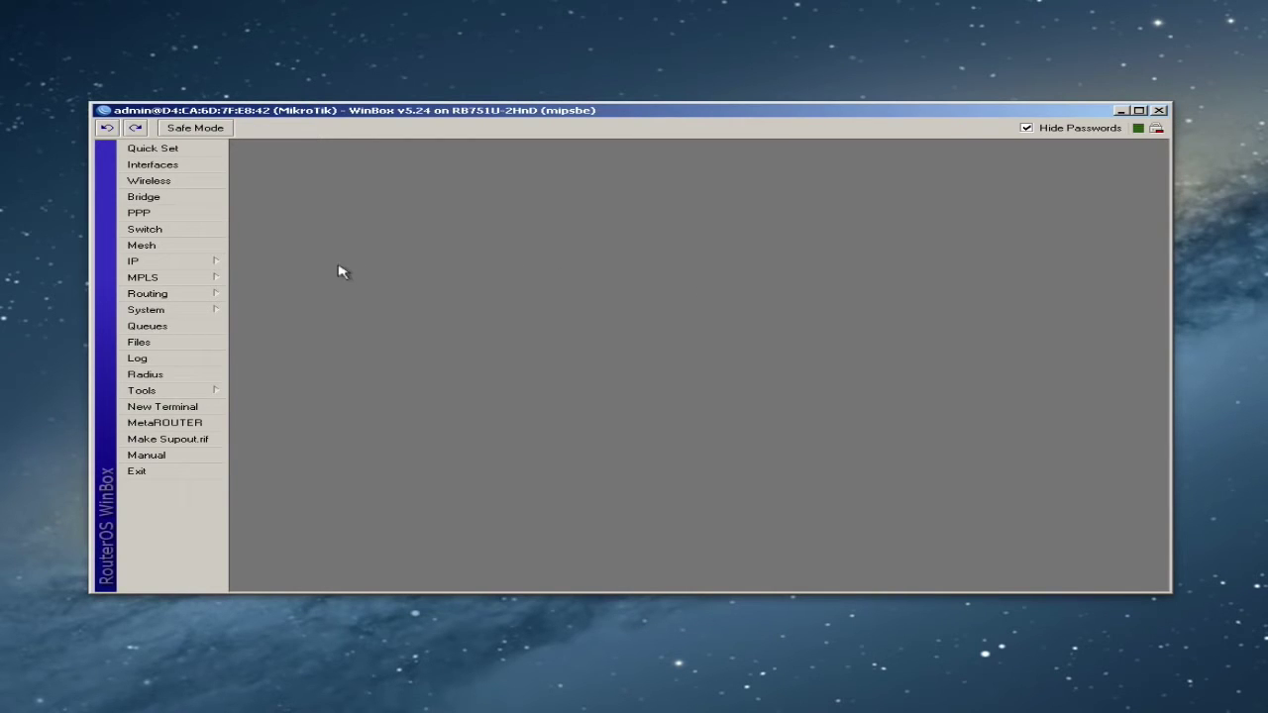
# Add a DHCP client on ether1 with peer DNS, peer NTP and the default route enabled.
pyautogui.click(156, 263)
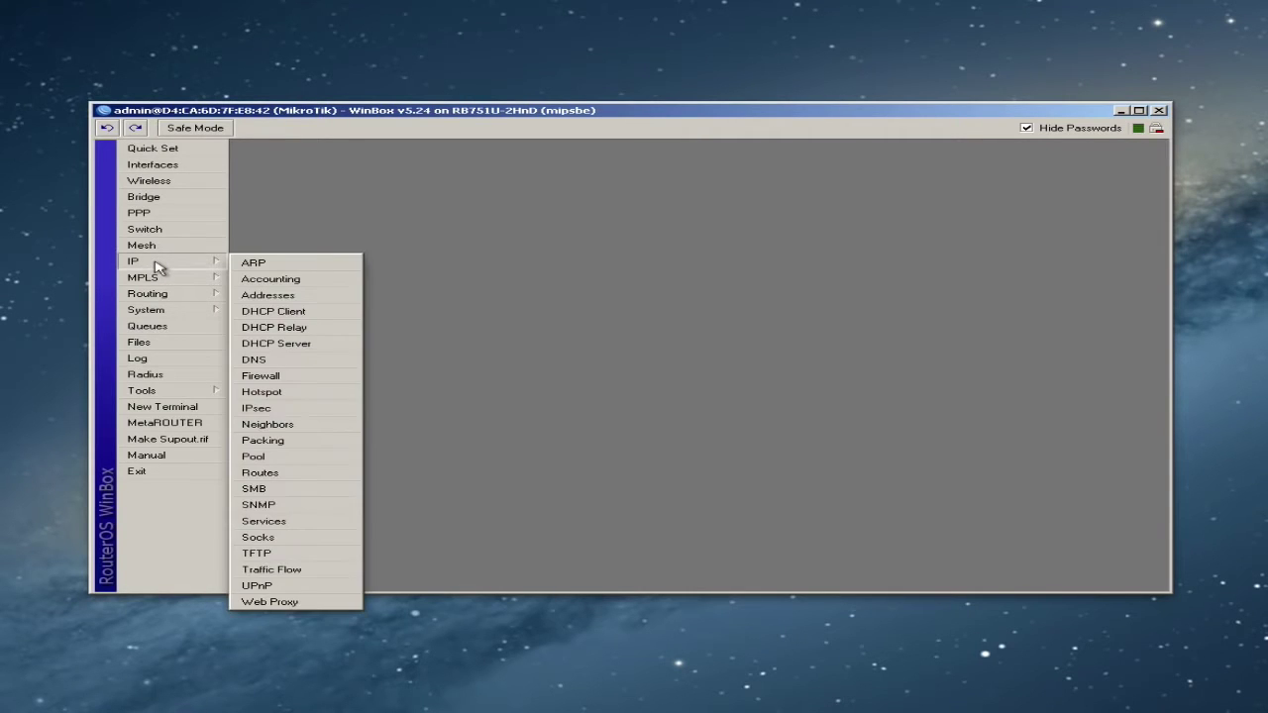
pyautogui.click(287, 313)
pyautogui.click(457, 269)
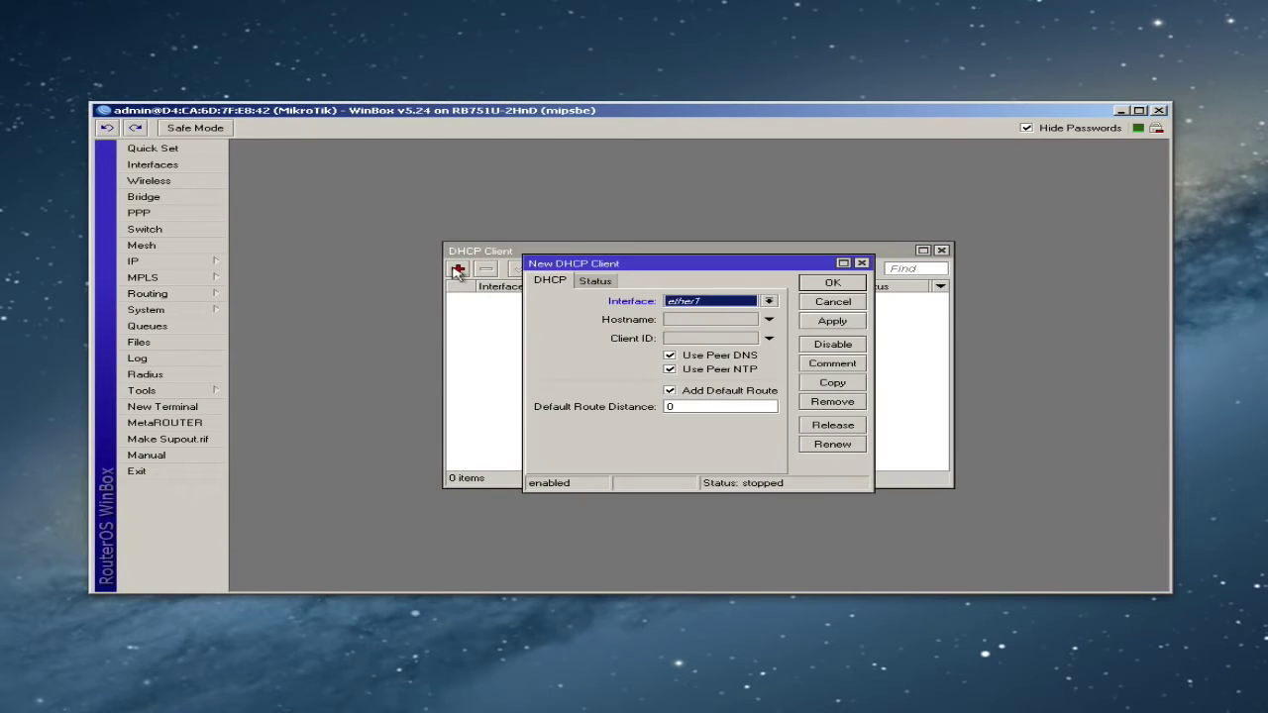
pyautogui.click(719, 304)
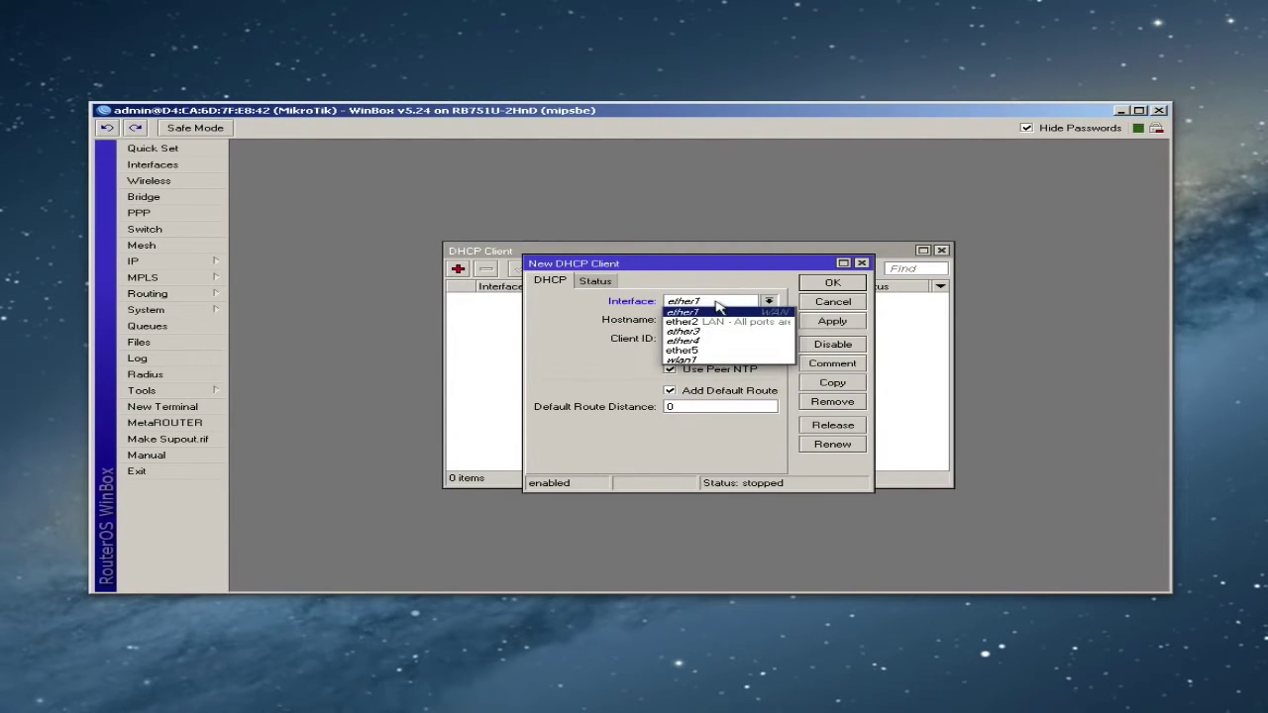
pyautogui.click(709, 313)
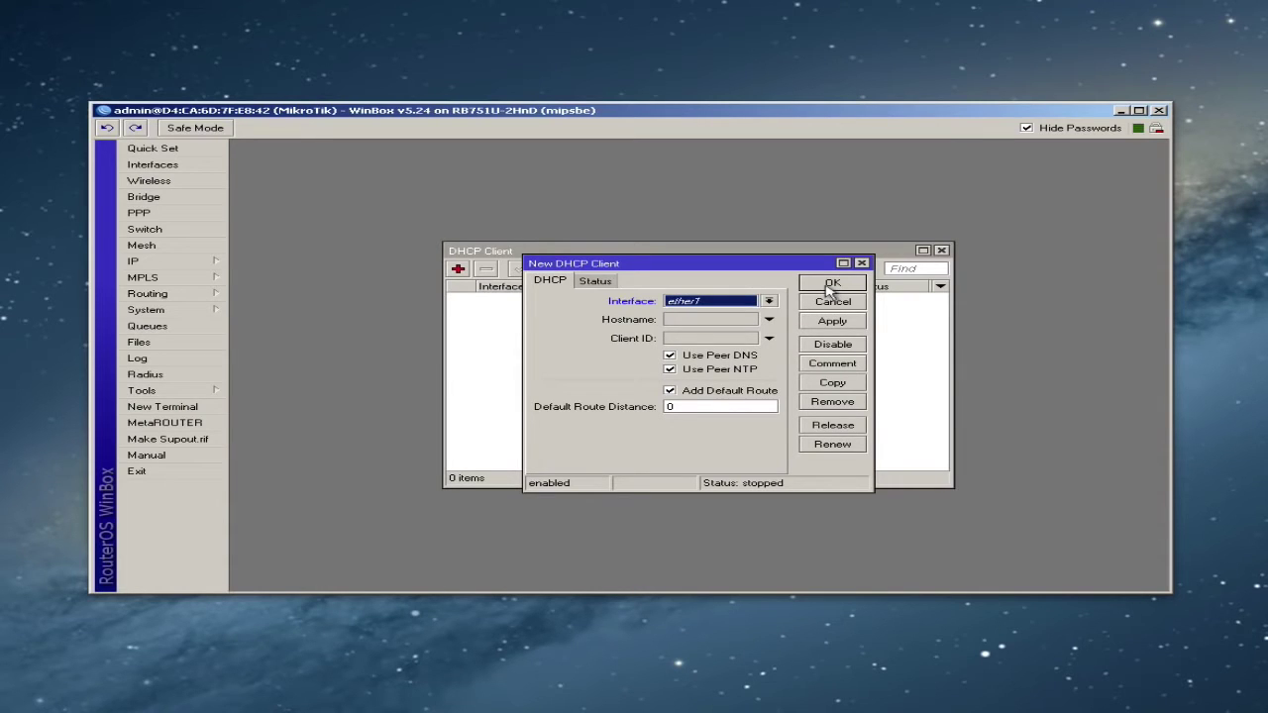
pyautogui.click(831, 284)
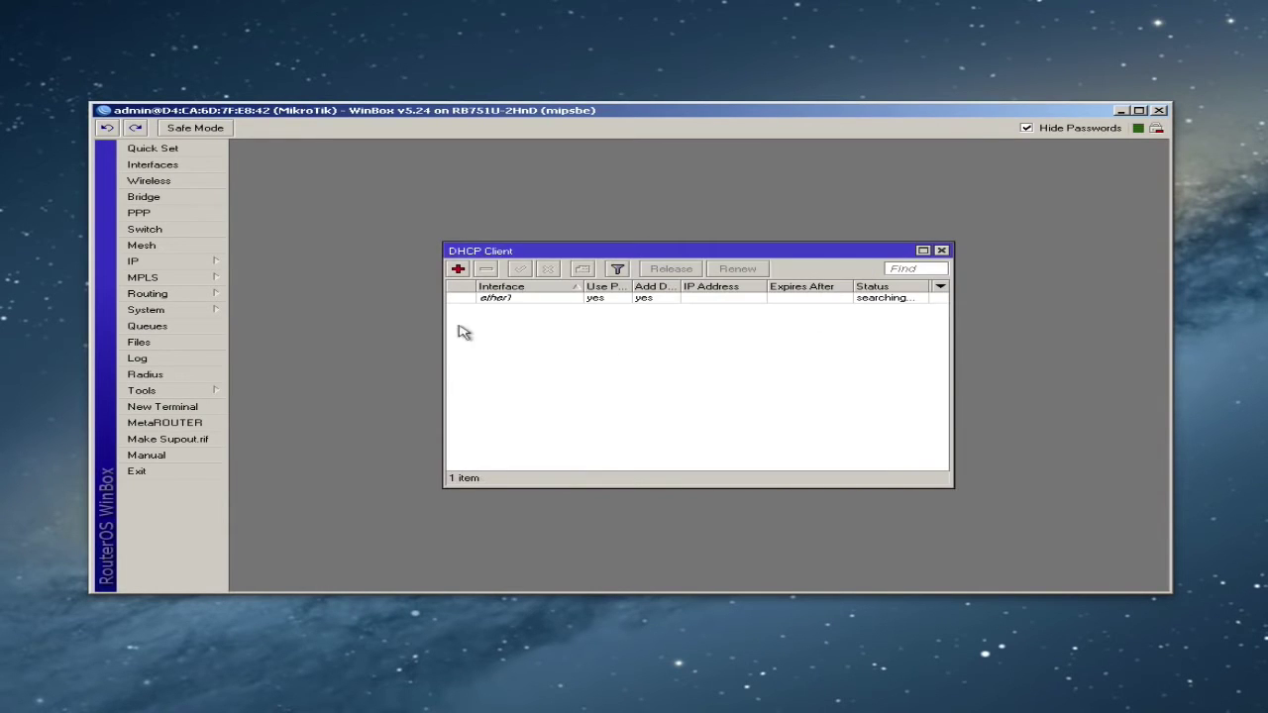
# Enlarge the DHCP client window on both sides and widen its Status column.
pyautogui.moveTo(441, 317); pyautogui.dragTo(365, 319)
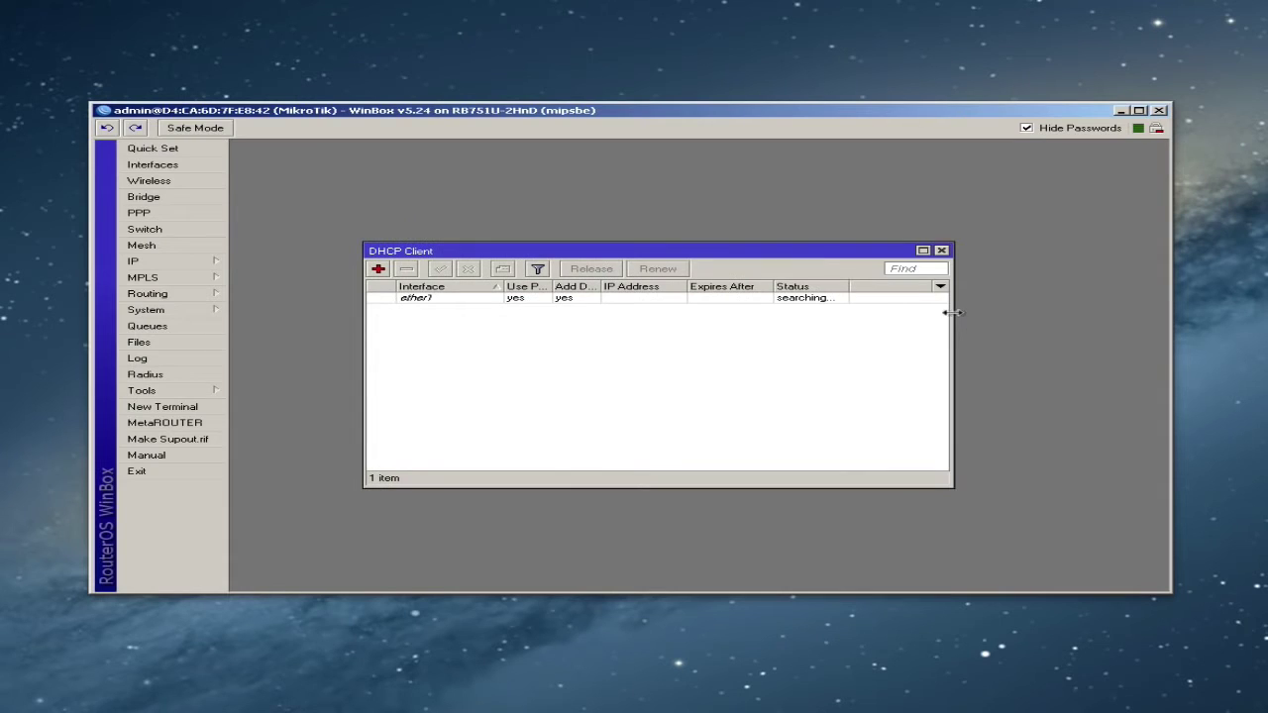
pyautogui.moveTo(951, 312); pyautogui.dragTo(1001, 312)
pyautogui.moveTo(849, 285); pyautogui.dragTo(920, 284)
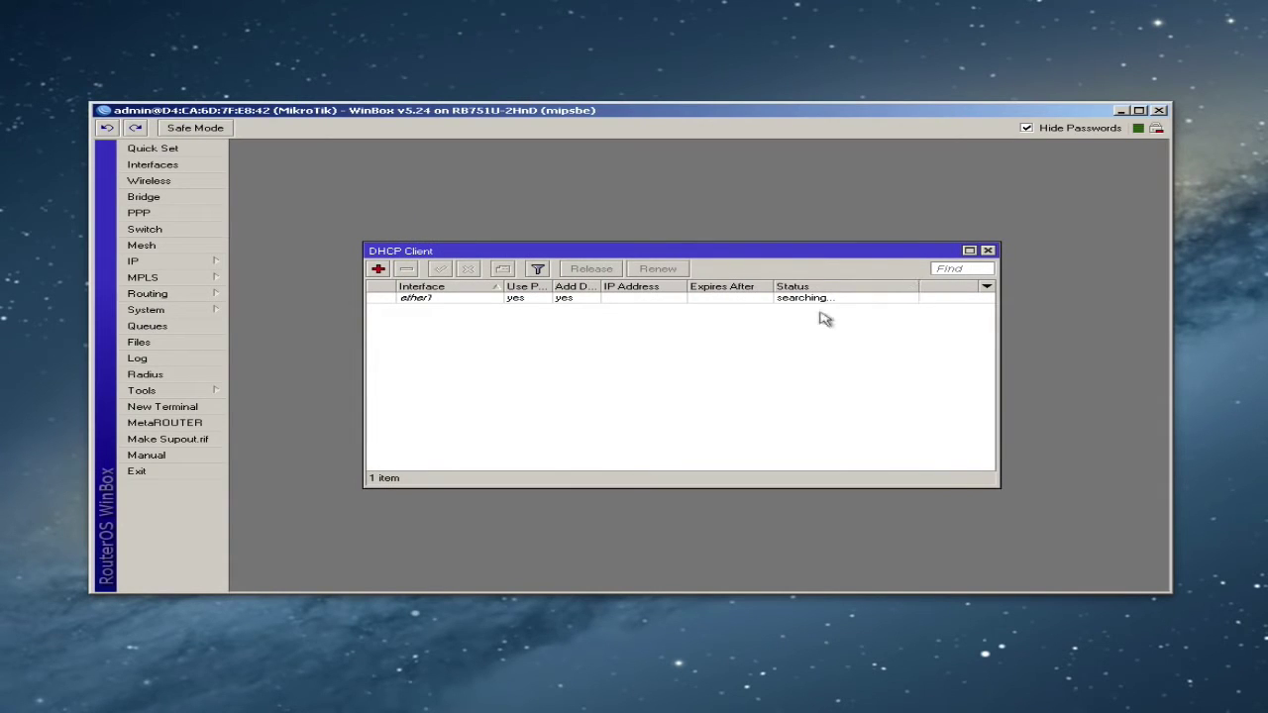
# Remove the DHCP client entry on ether1 and close the DHCP client list.
pyautogui.click(679, 299)
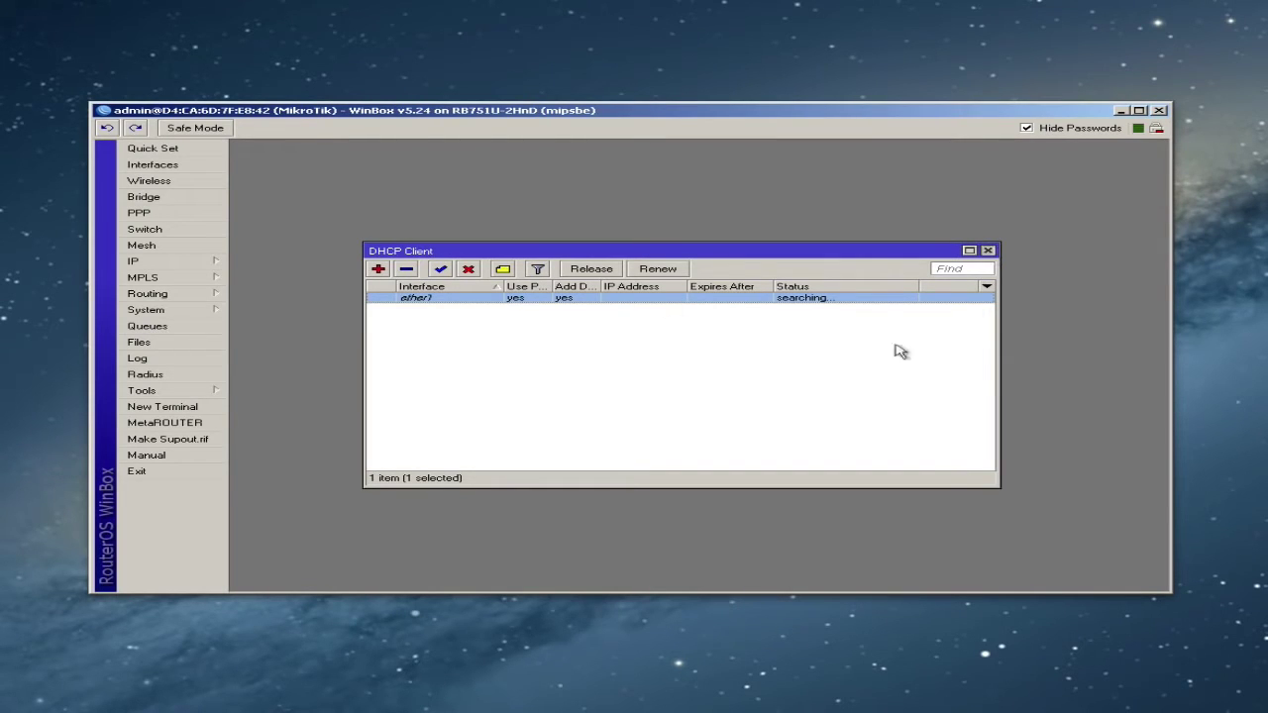
pyautogui.click(406, 270)
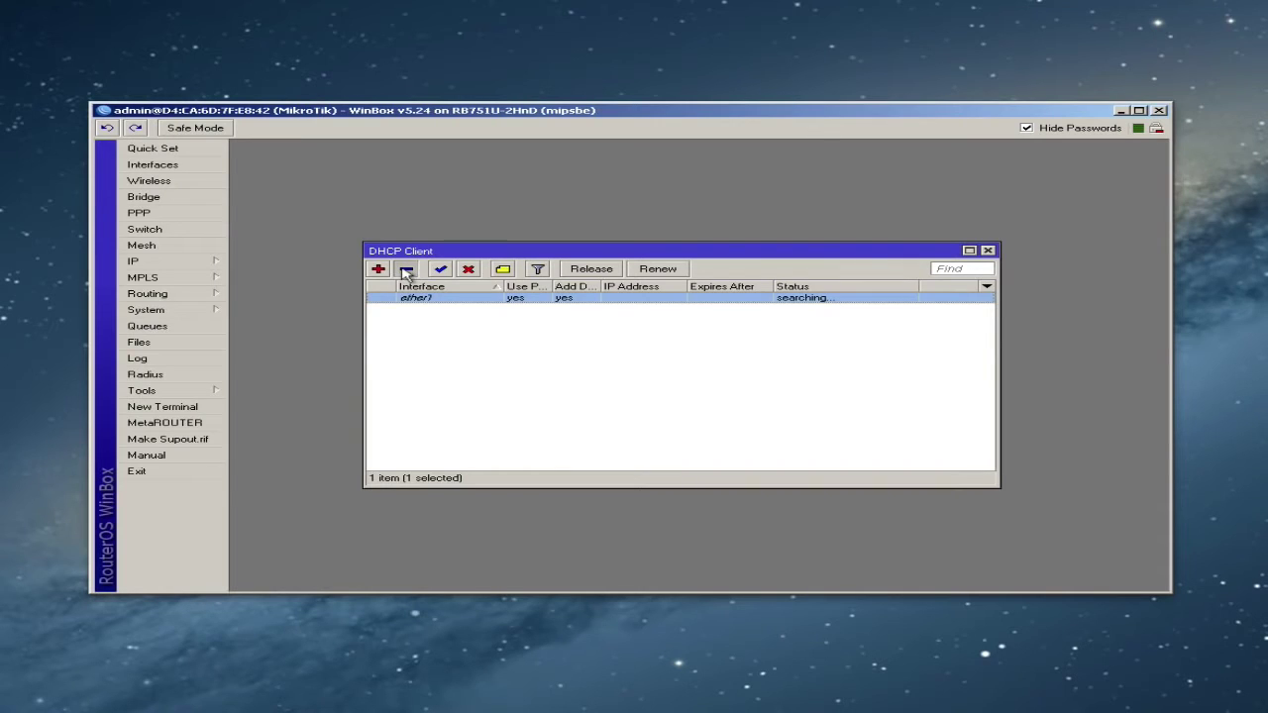
pyautogui.click(988, 252)
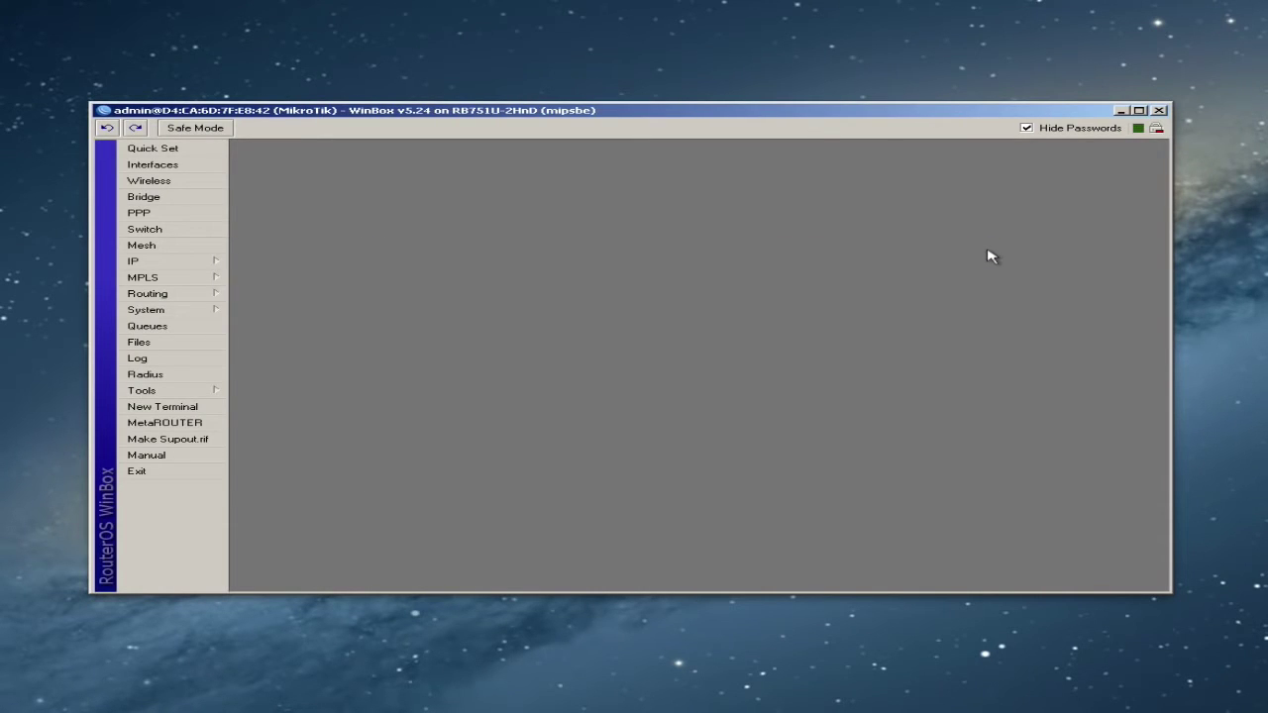
# Add the static address 216.81.35.2/24 on ether1, and widen the address list window and its Address column.
pyautogui.click(156, 267)
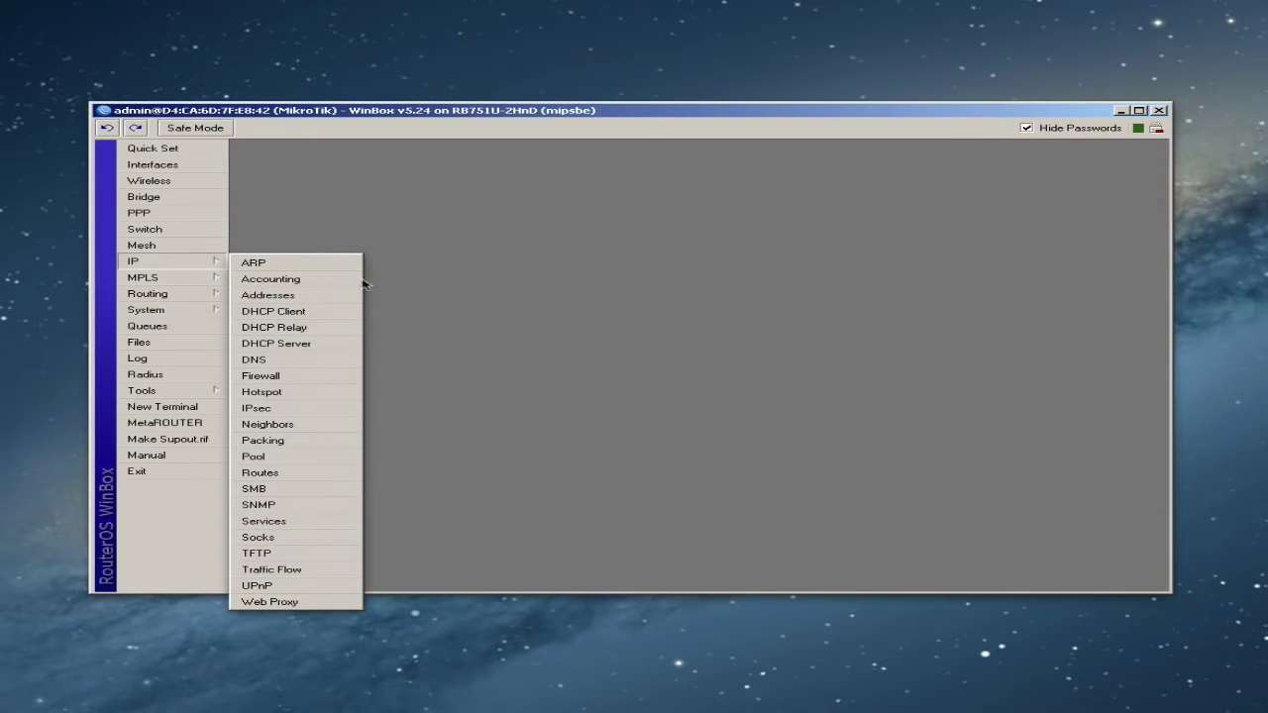
pyautogui.click(293, 297)
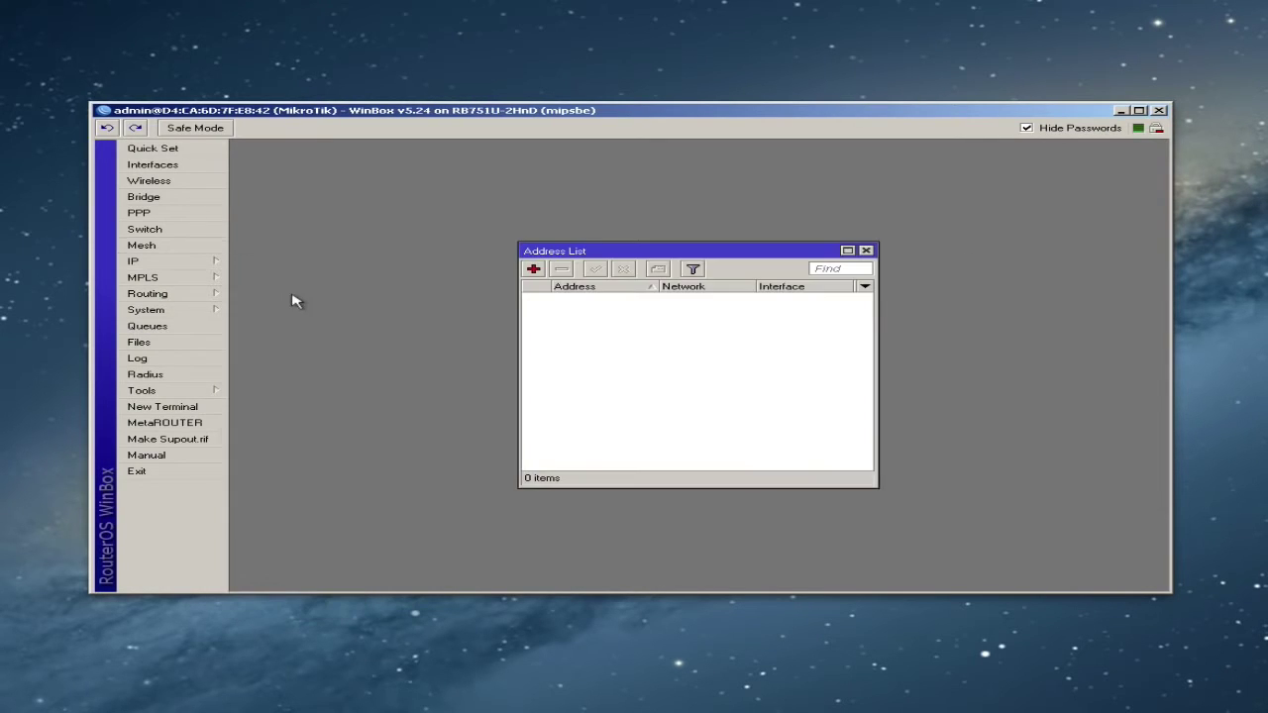
pyautogui.click(533, 268)
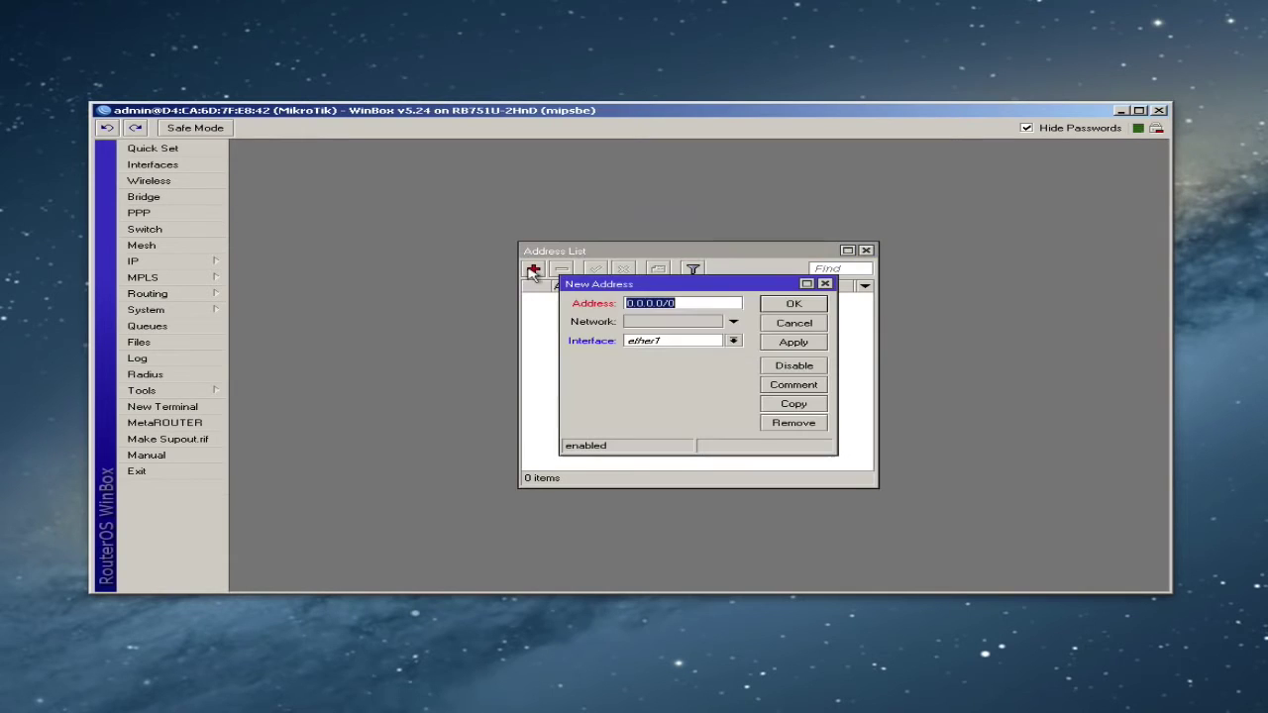
pyautogui.click(706, 302)
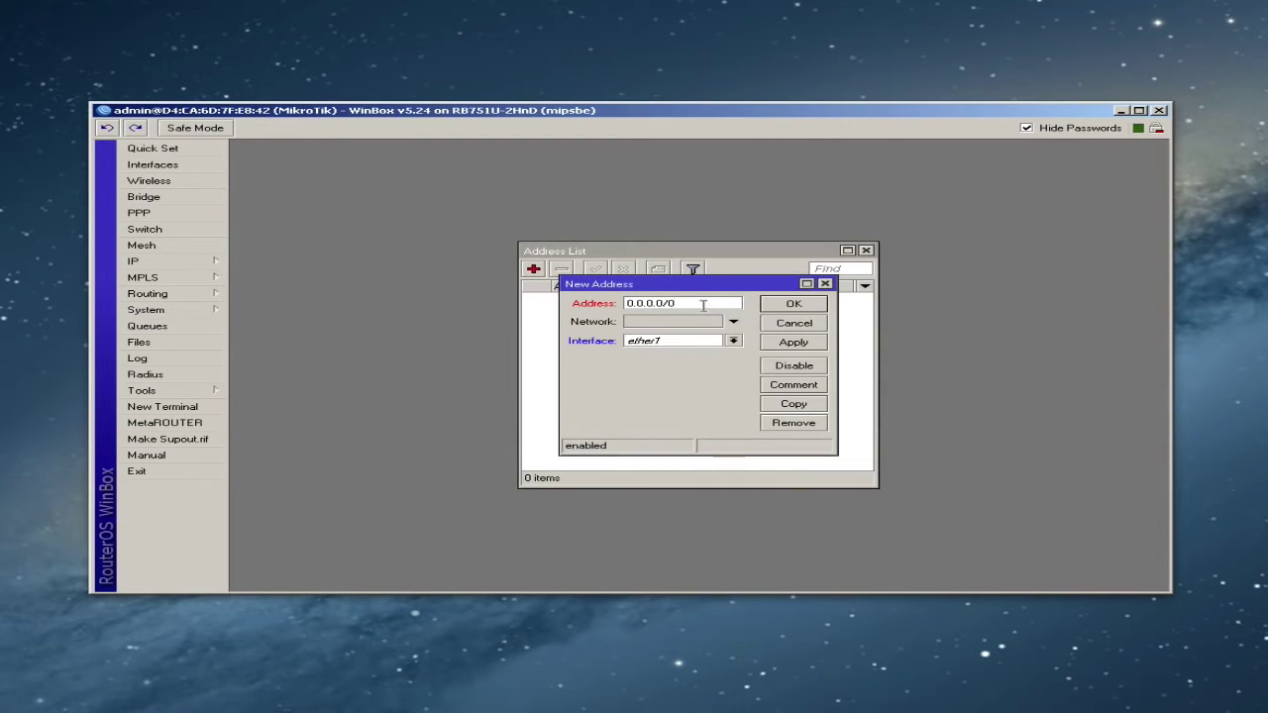
pyautogui.doubleClick(703, 304)
pyautogui.write('216.81.35.2/24')
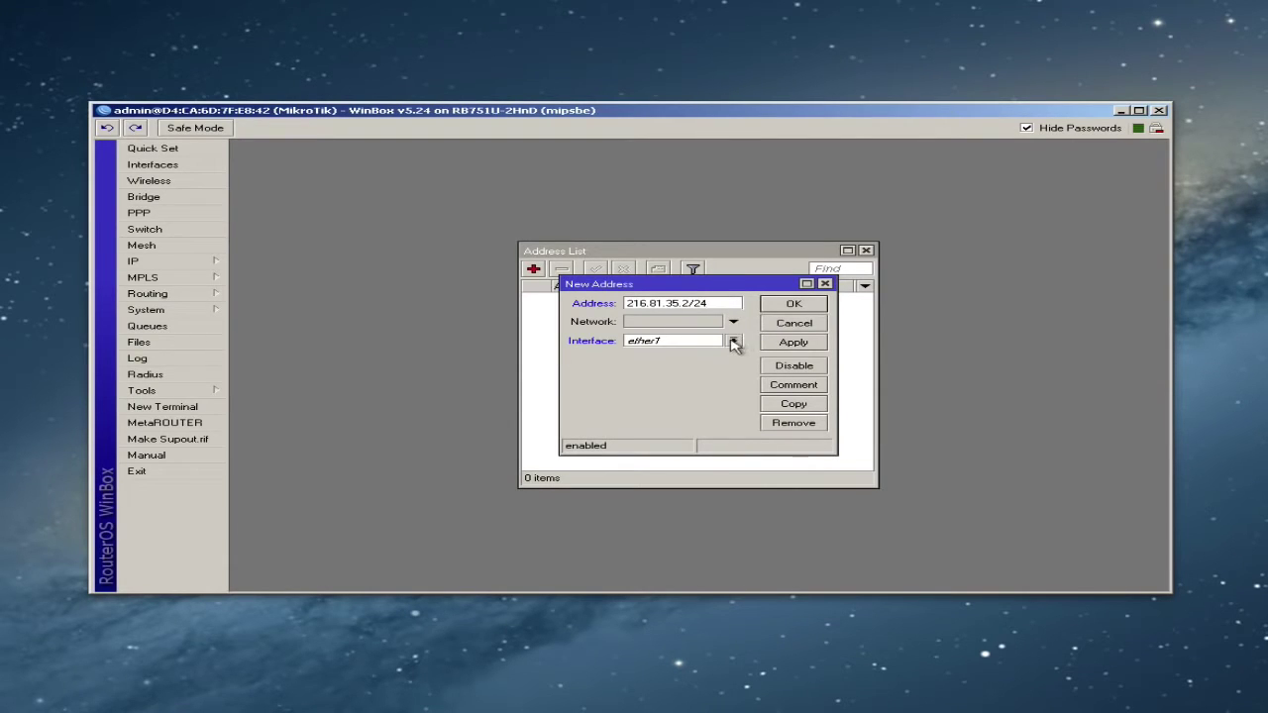
pyautogui.click(733, 341)
pyautogui.click(661, 353)
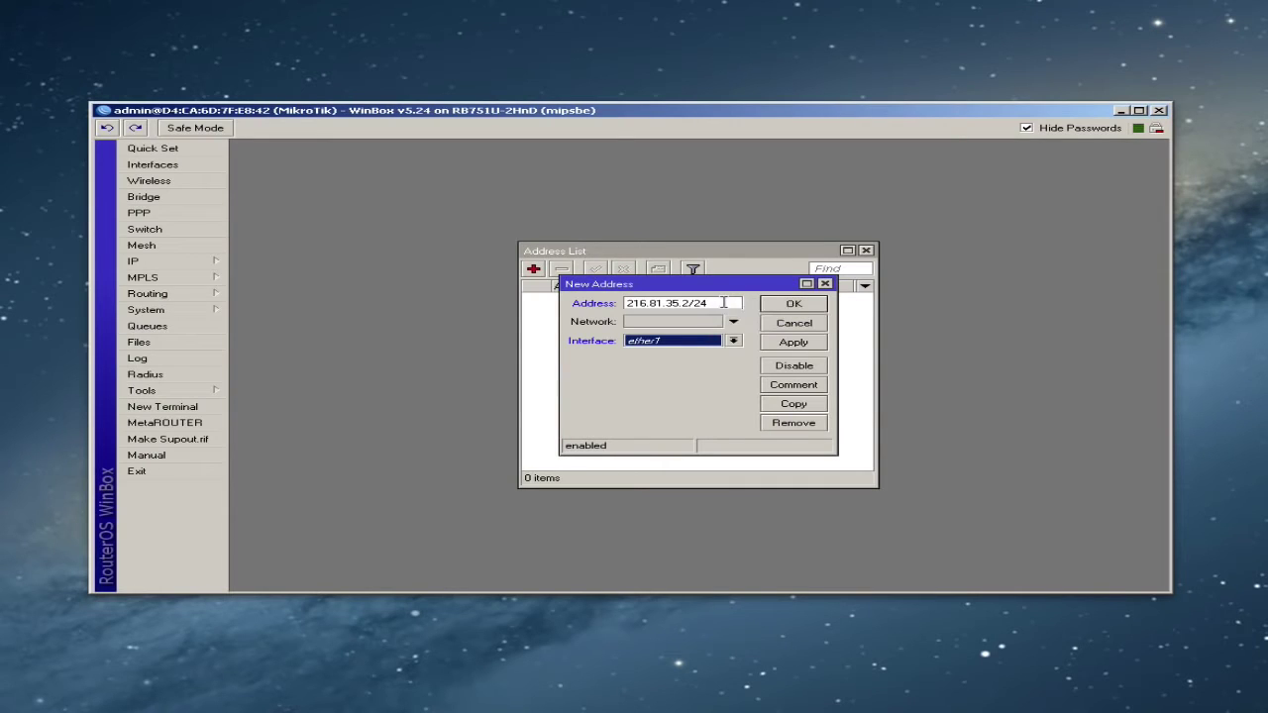
pyautogui.click(791, 342)
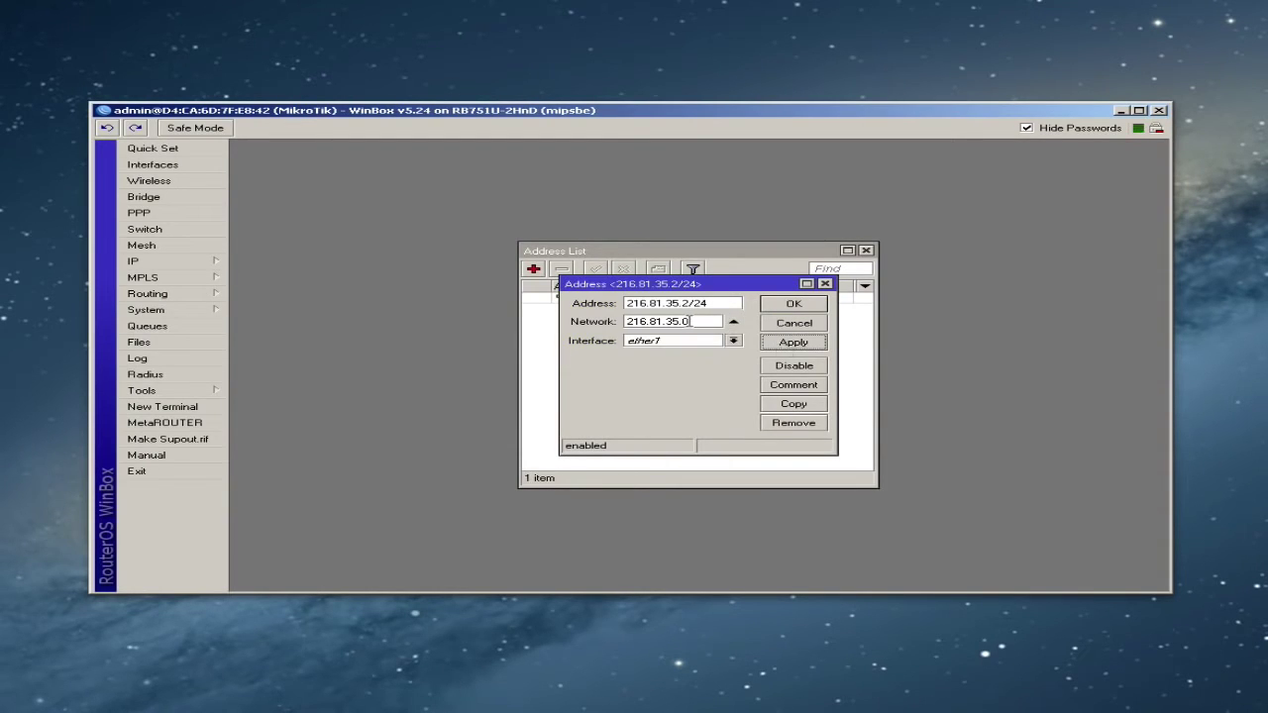
pyautogui.click(792, 304)
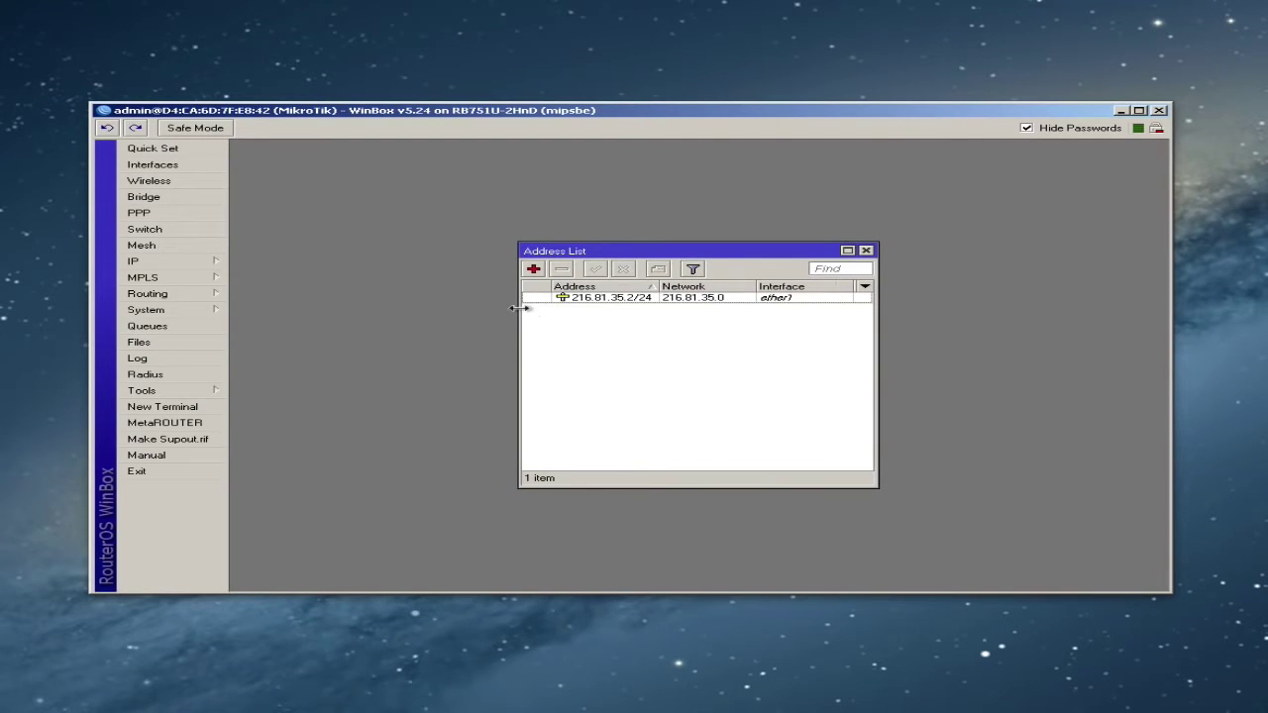
pyautogui.moveTo(519, 315); pyautogui.dragTo(371, 317)
pyautogui.moveTo(504, 286); pyautogui.dragTo(557, 286)
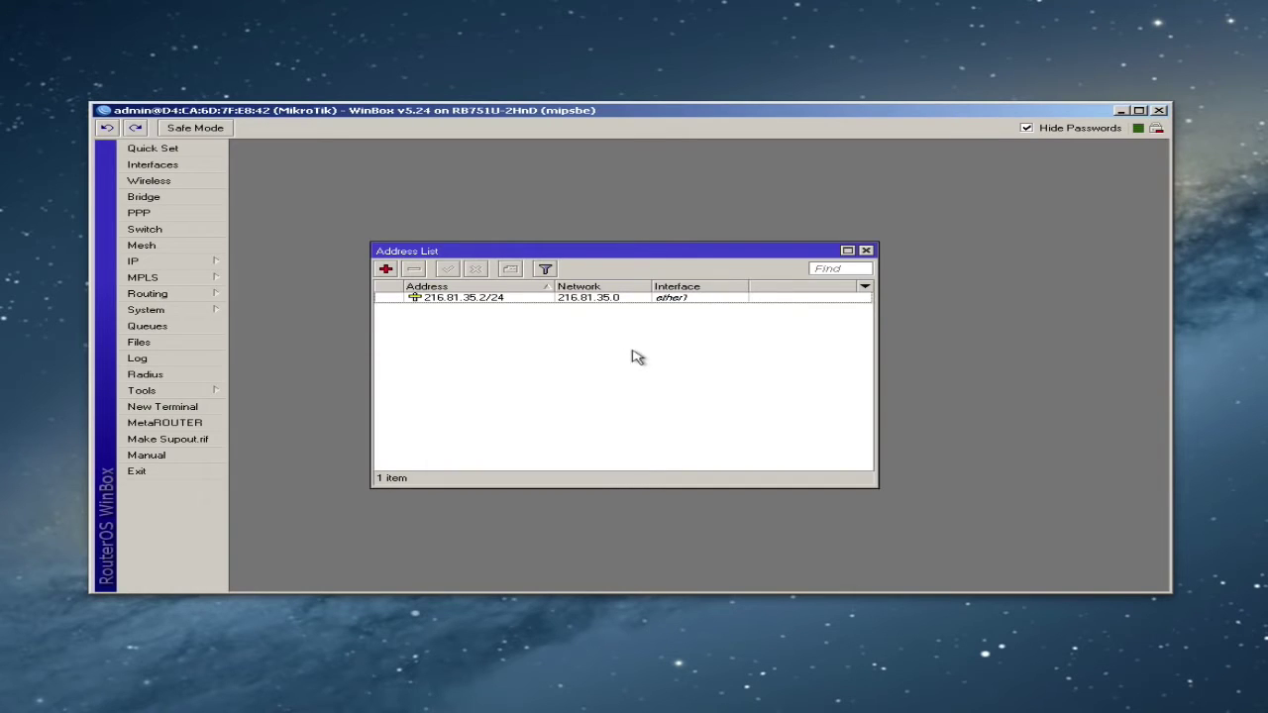
# Add a default route for destination 0.0.0.0/0 with gateway 216.81.35.1.
pyautogui.click(191, 265)
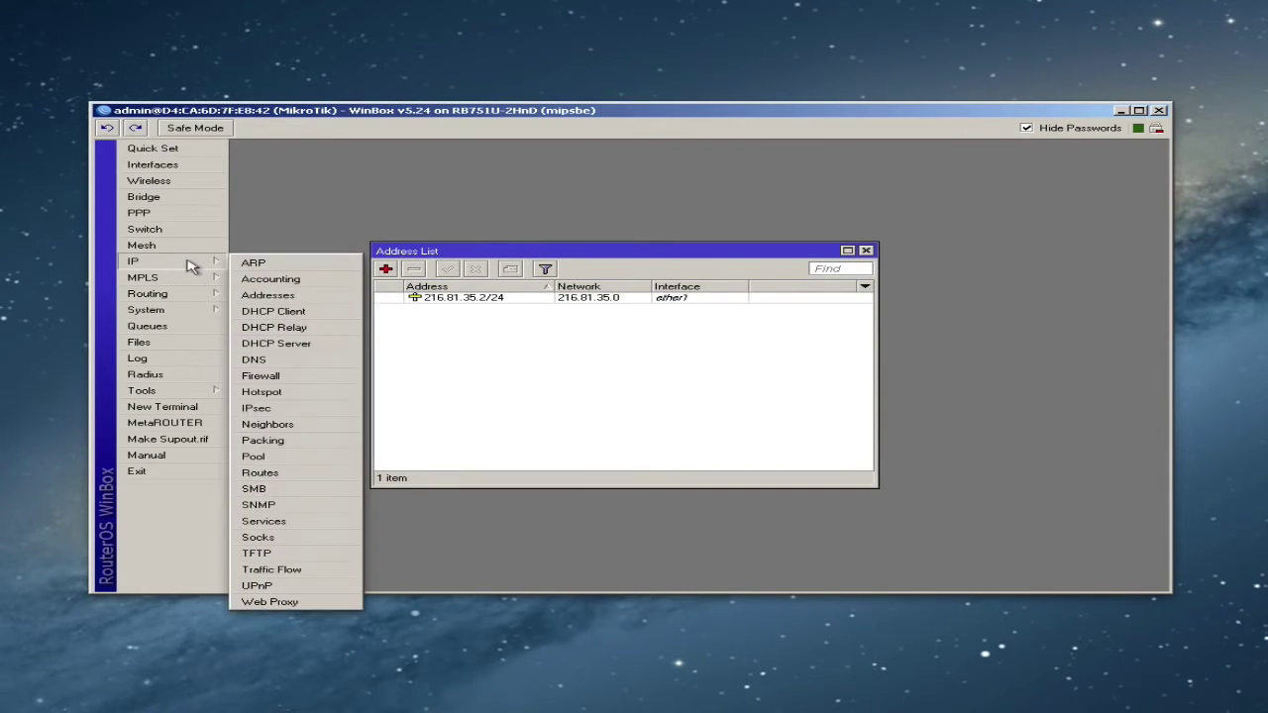
pyautogui.click(260, 472)
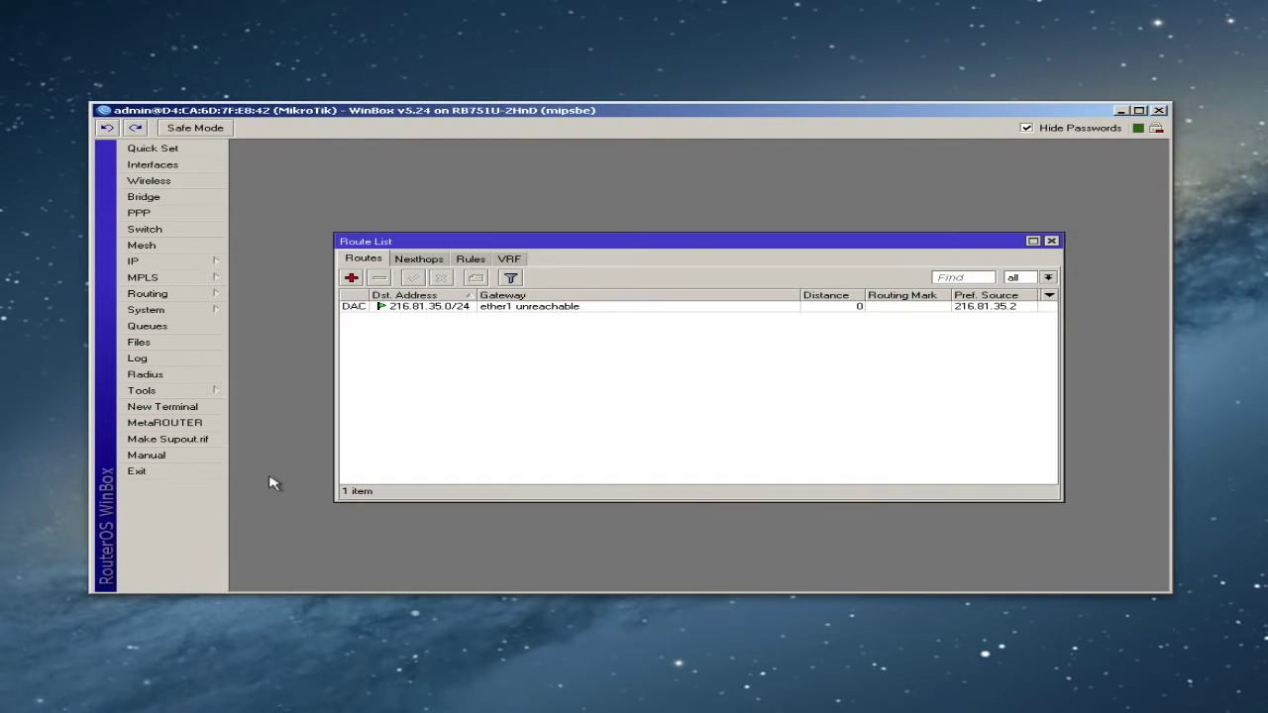
pyautogui.click(419, 312)
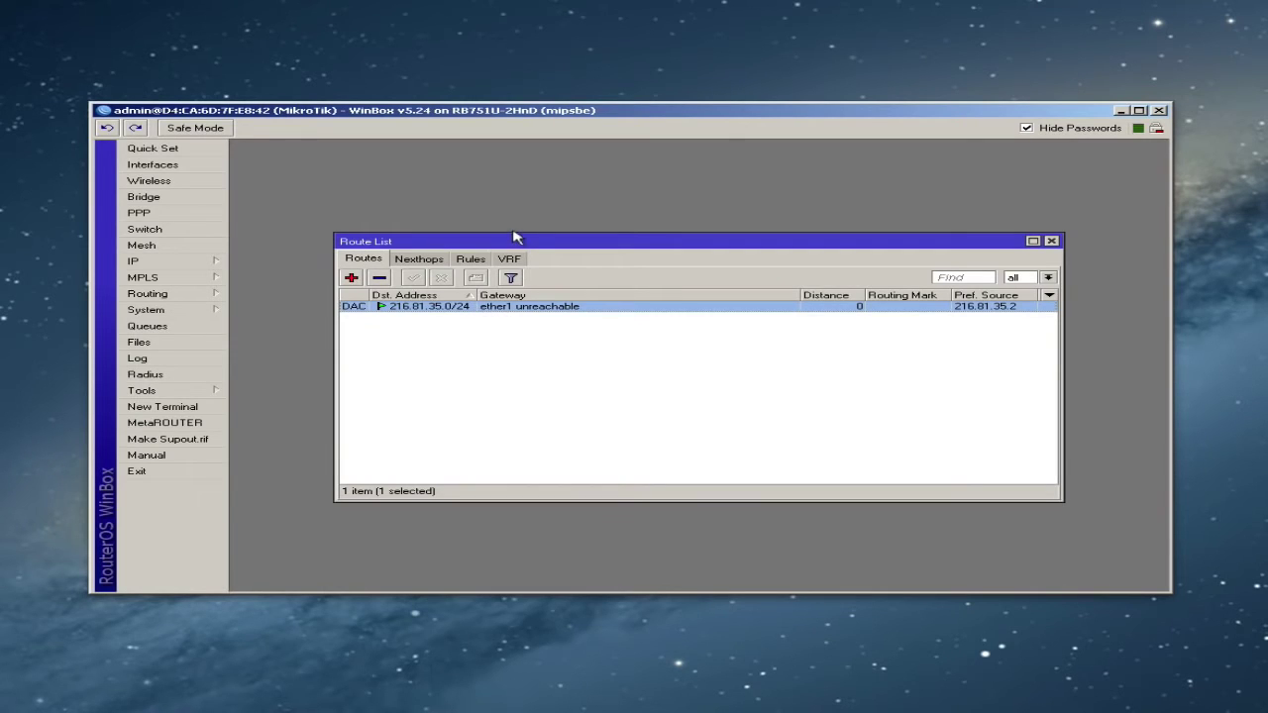
pyautogui.click(352, 279)
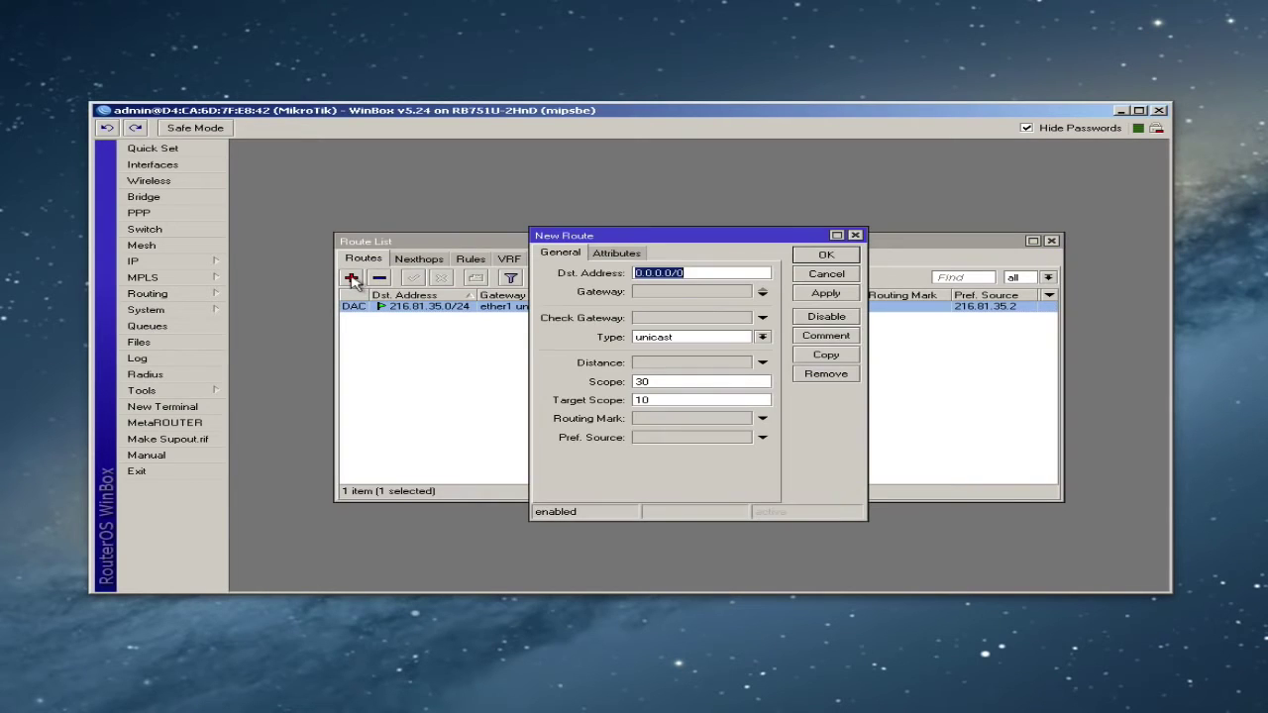
pyautogui.click(696, 273)
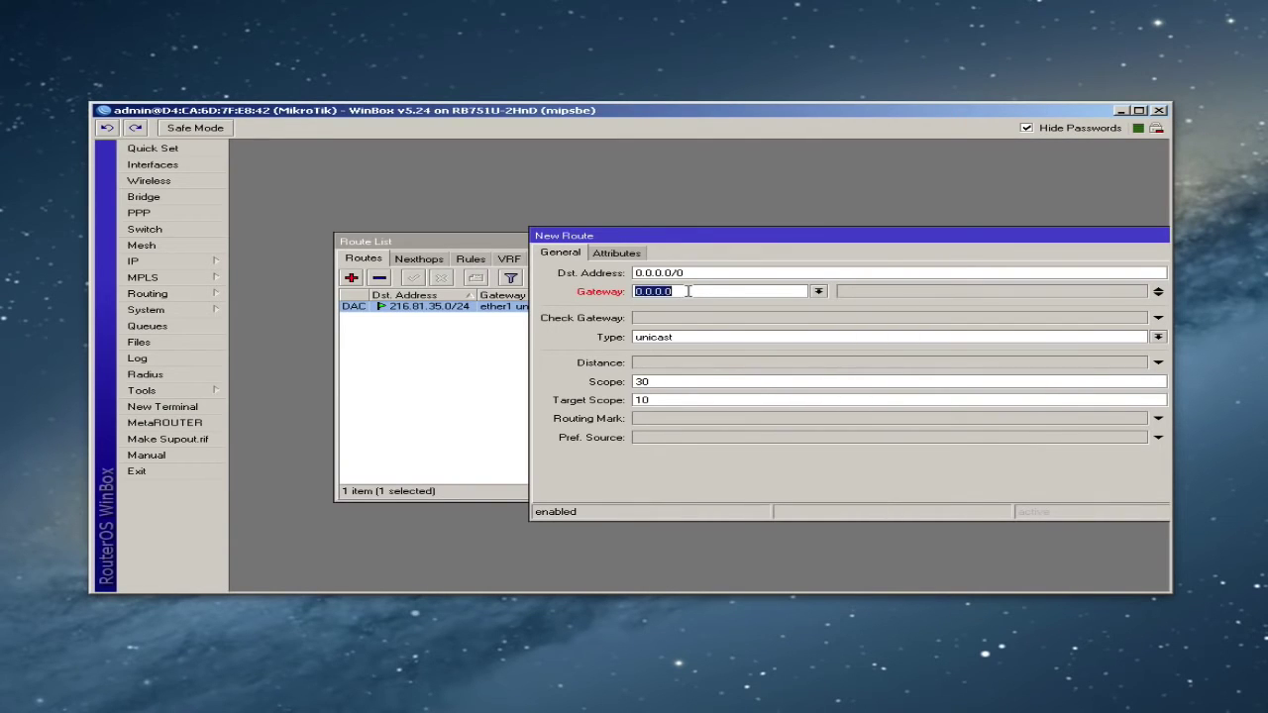
pyautogui.write('216.81.35.1')
pyautogui.moveTo(706, 236); pyautogui.dragTo(520, 235)
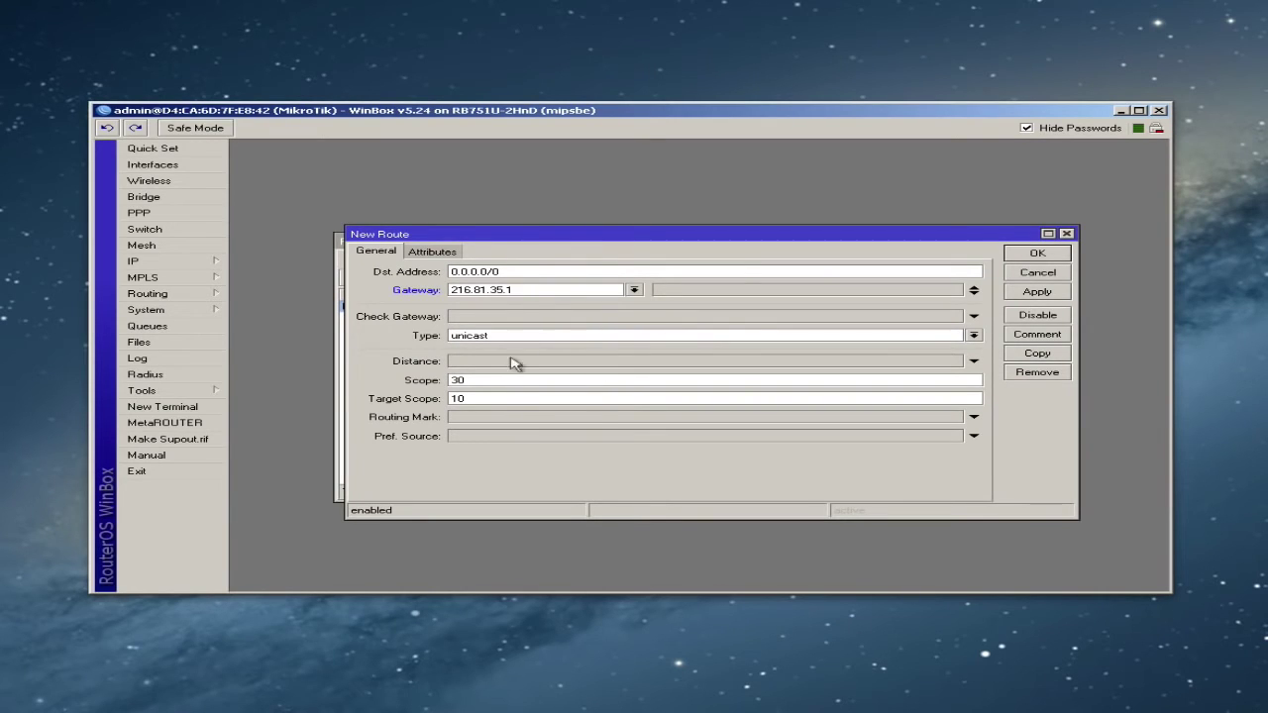
pyautogui.click(1035, 255)
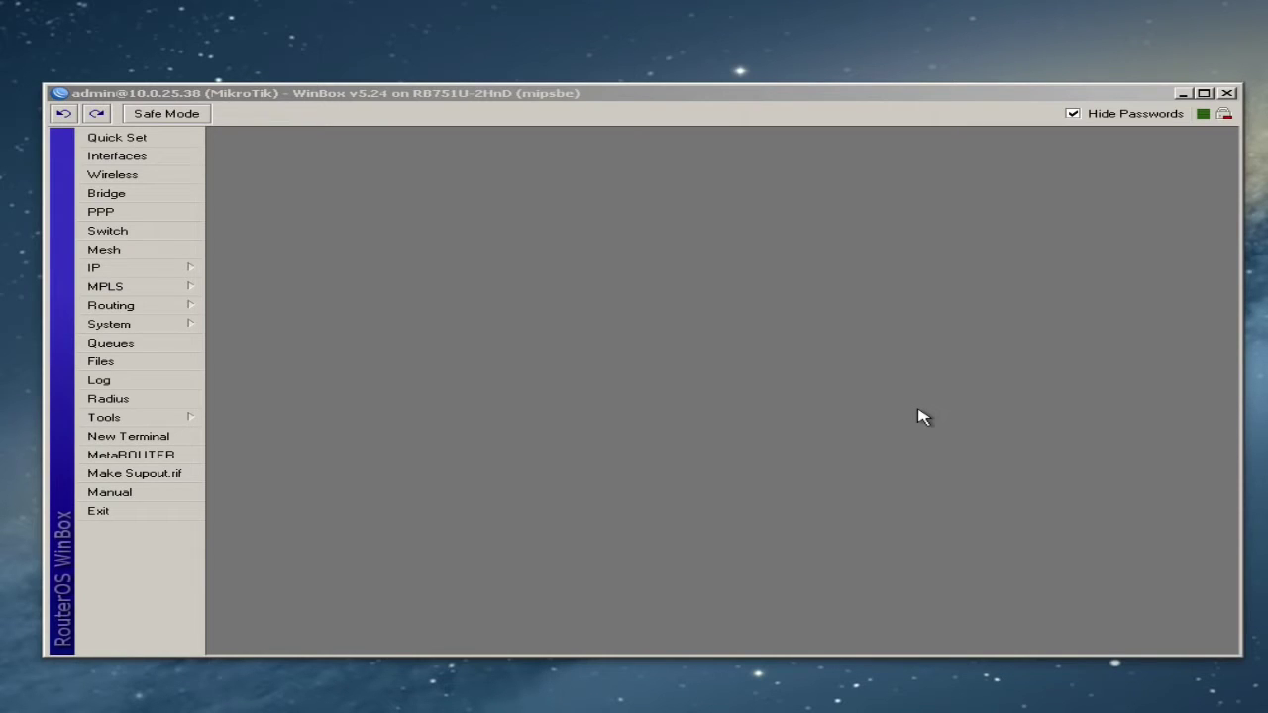
# Set the router's DNS server to 8.8.8.8 and allow remote requests.
pyautogui.click(597, 390)
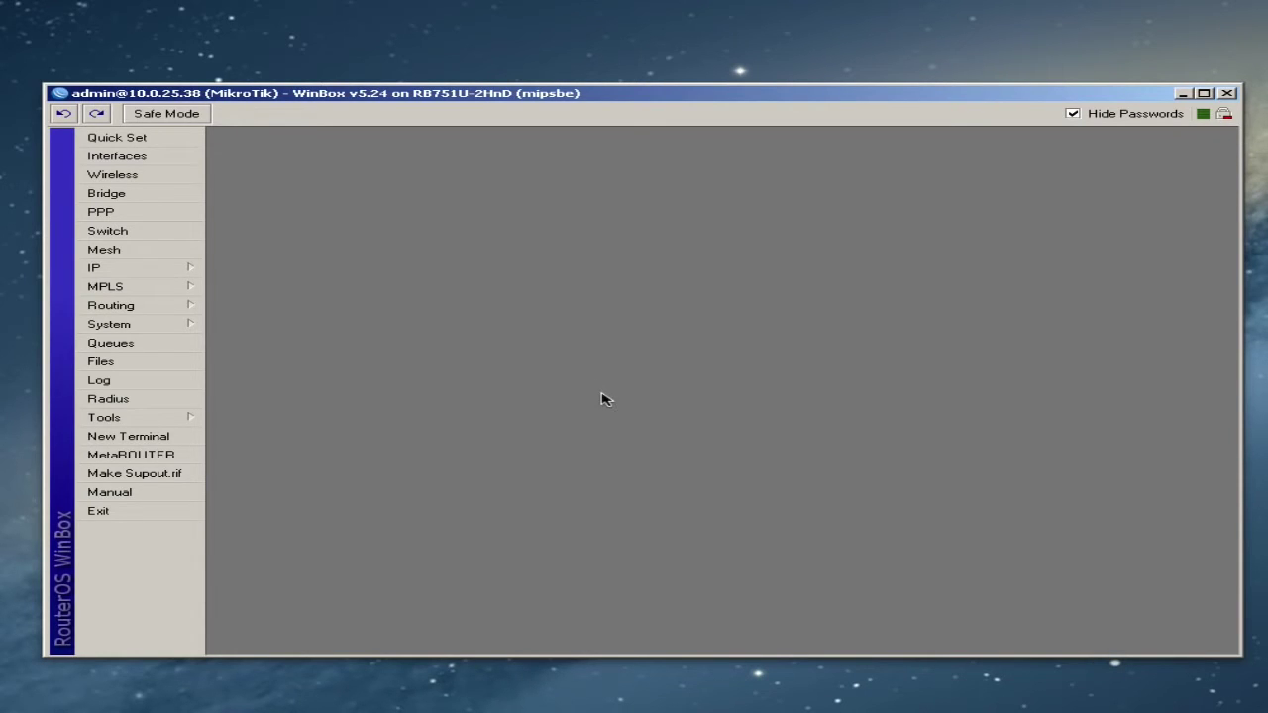
pyautogui.click(188, 269)
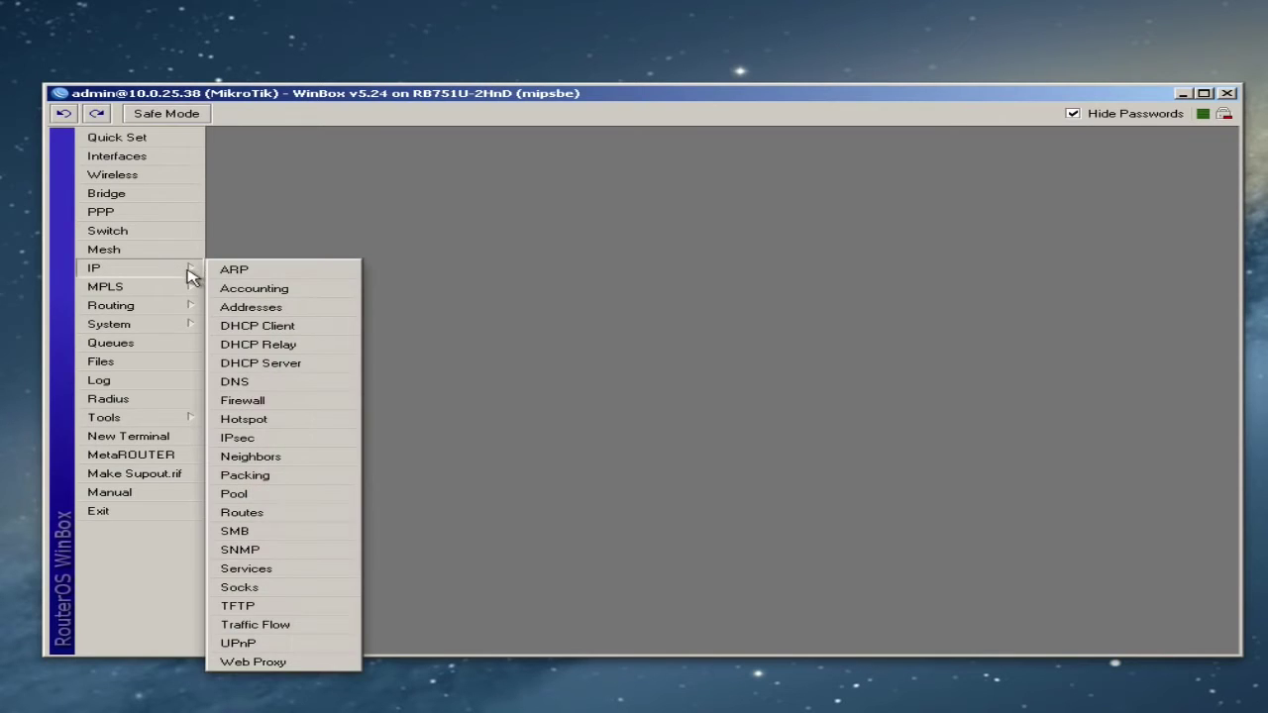
pyautogui.click(240, 380)
pyautogui.click(695, 343)
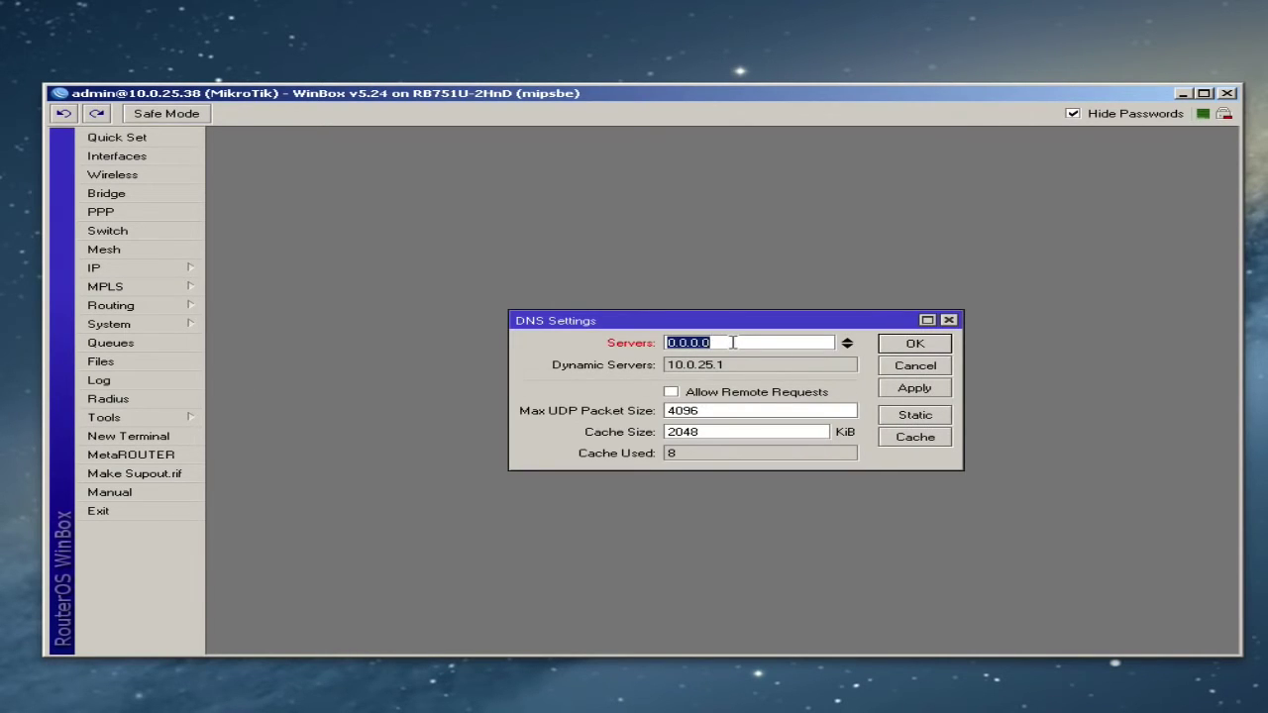
pyautogui.write('8.8.8.8')
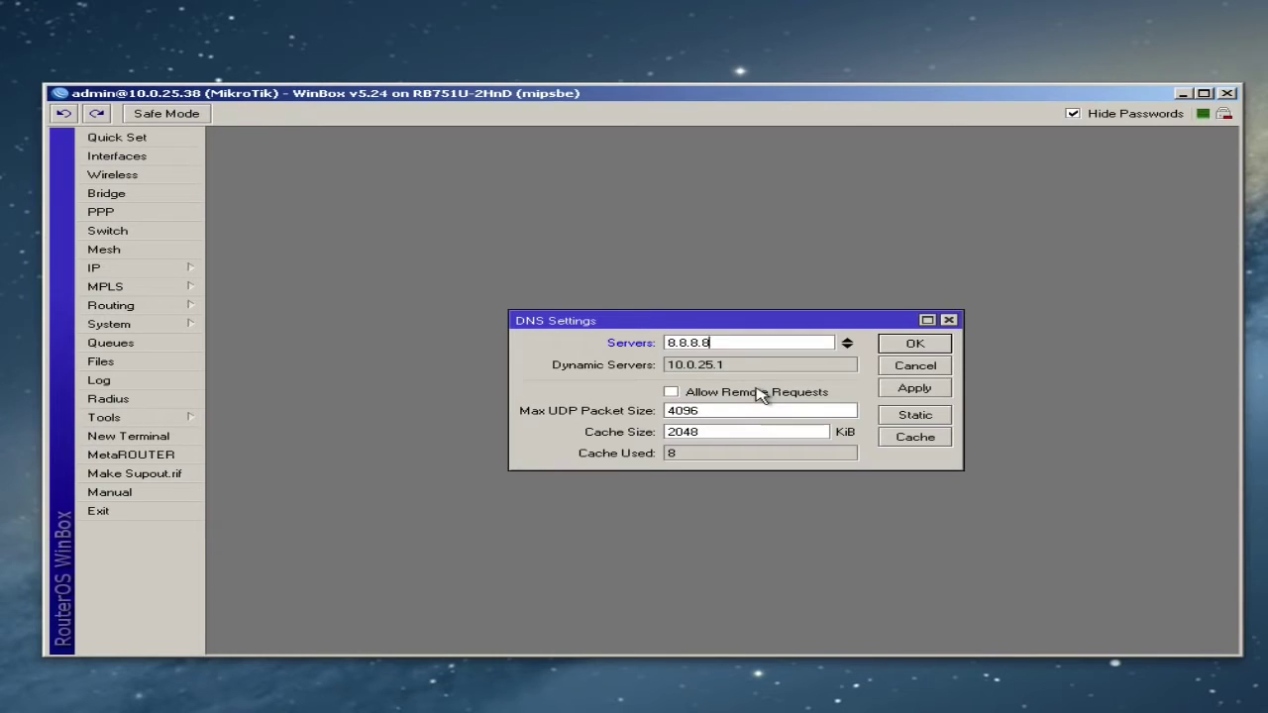
pyautogui.click(671, 394)
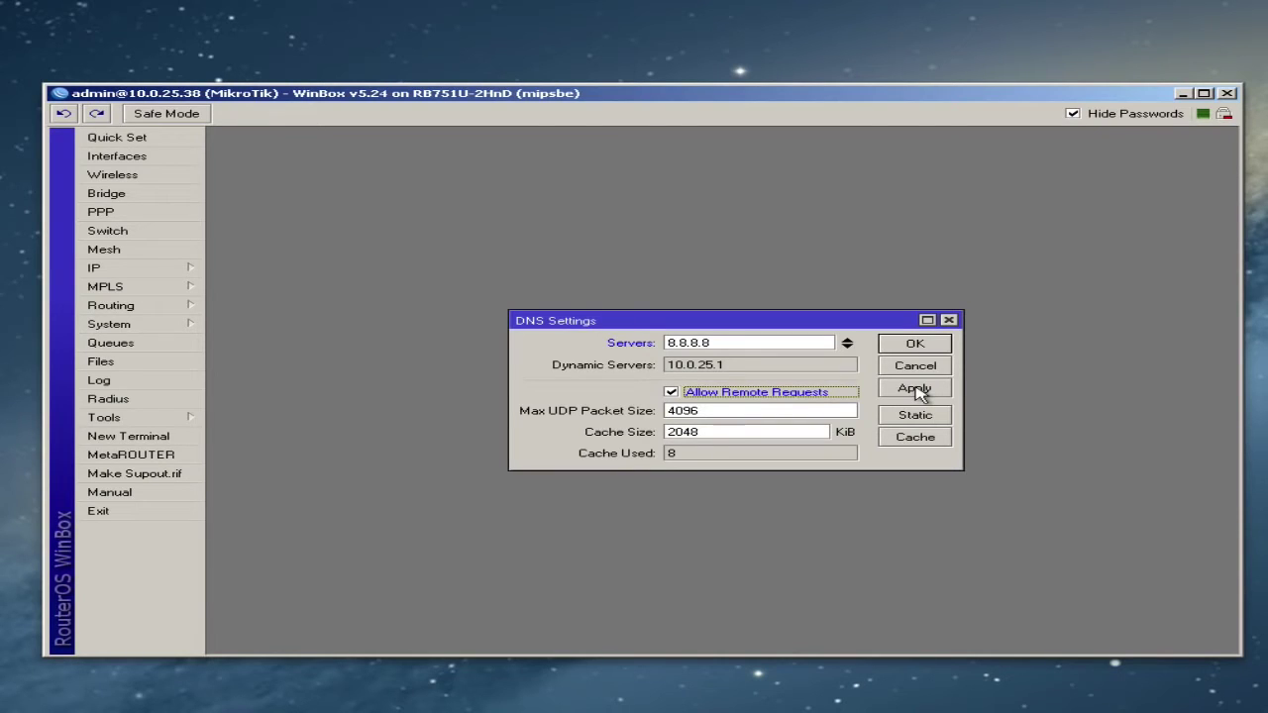
pyautogui.click(918, 392)
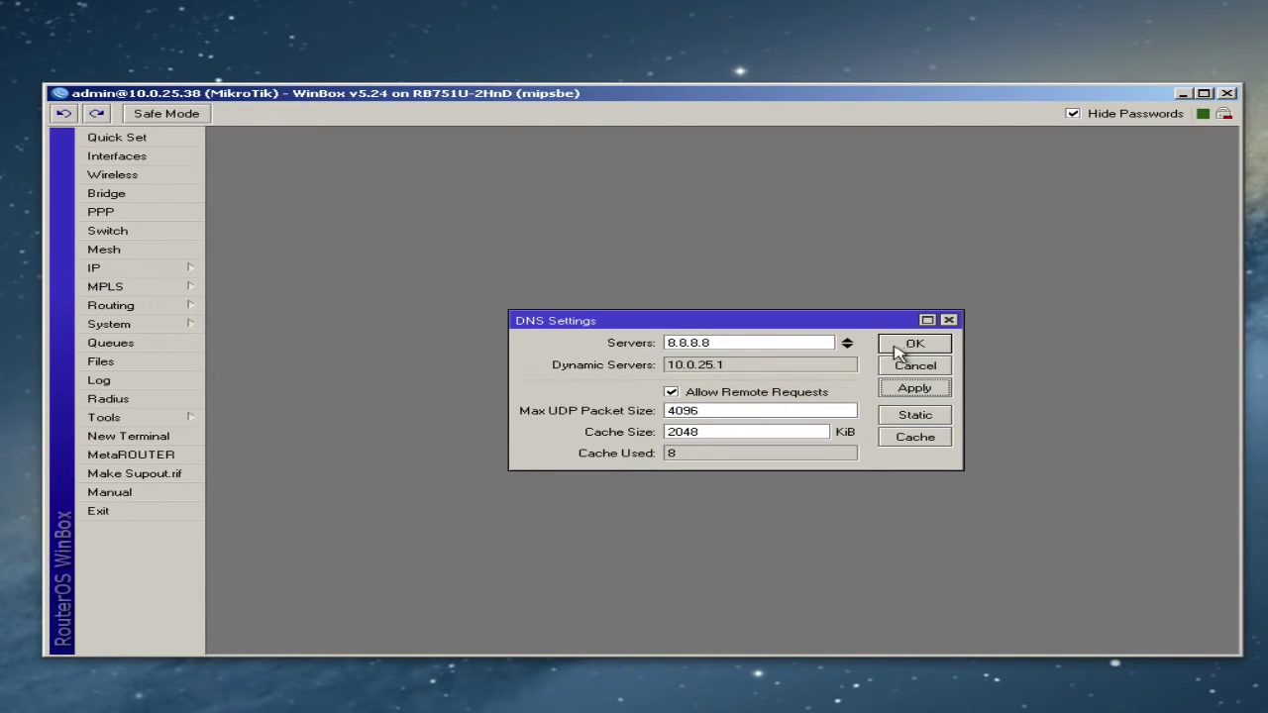
pyautogui.click(901, 348)
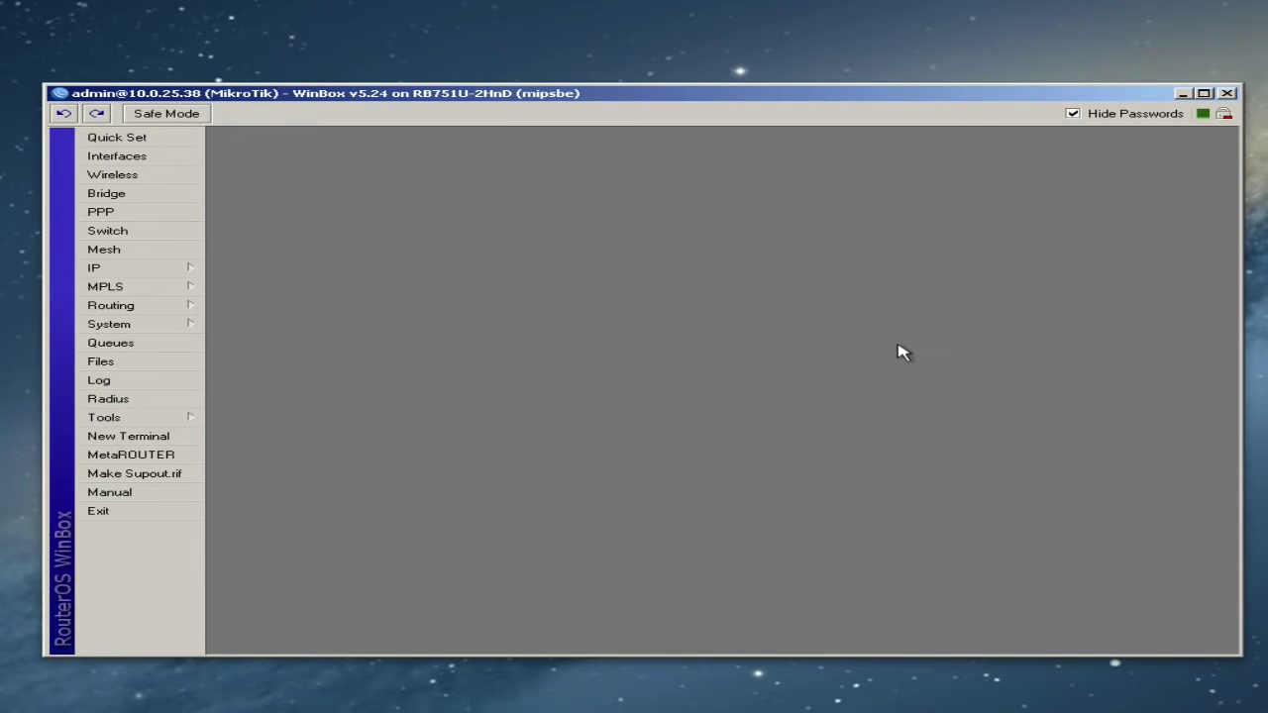
# Ping 8.8.8.8 from a new terminal to test internet connectivity, and stop the ping.
pyautogui.click(158, 438)
pyautogui.write('p')
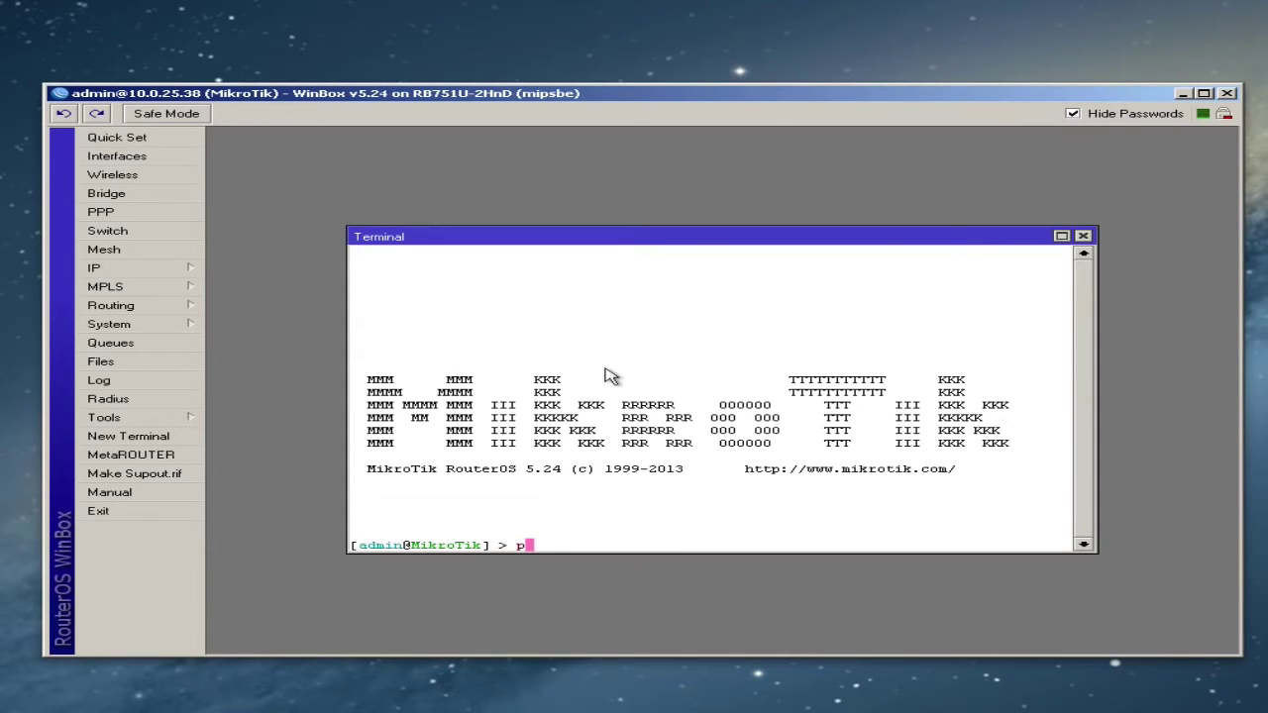
pyautogui.write('ing 8.8.8.8')
pyautogui.press('Return')
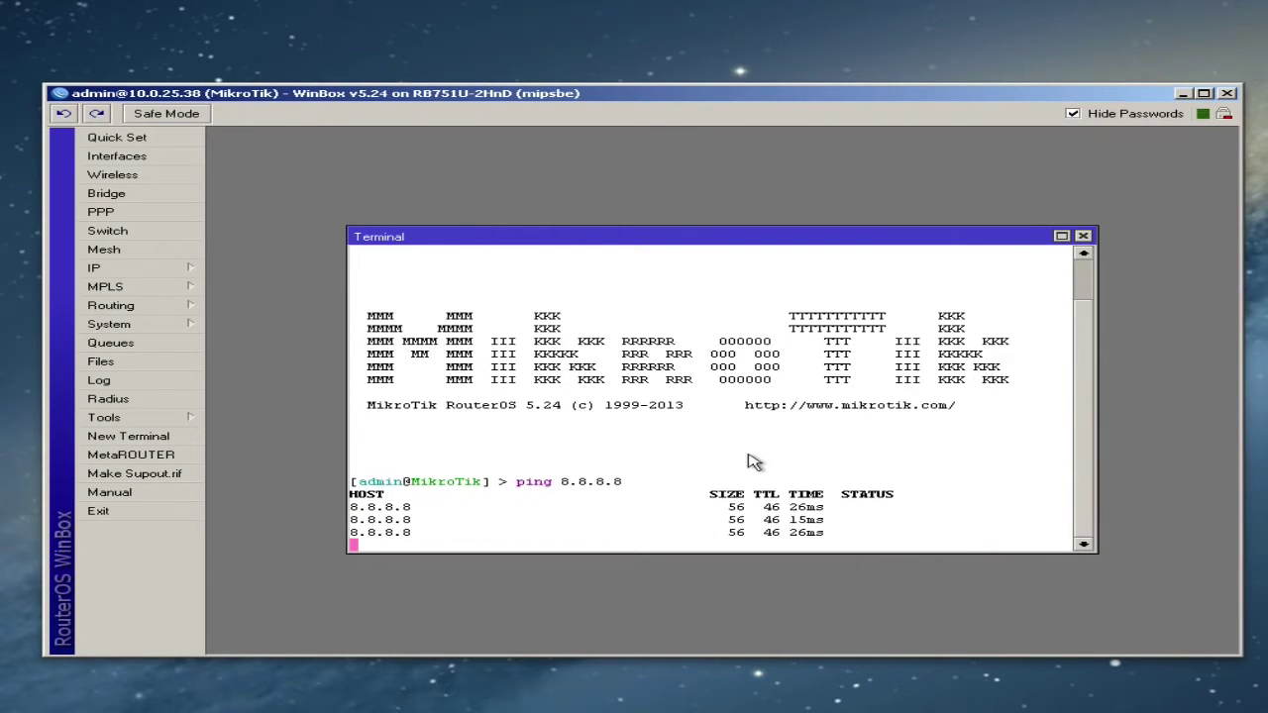
pyautogui.hotkey('ctrl', 'c')
pyautogui.write('p')
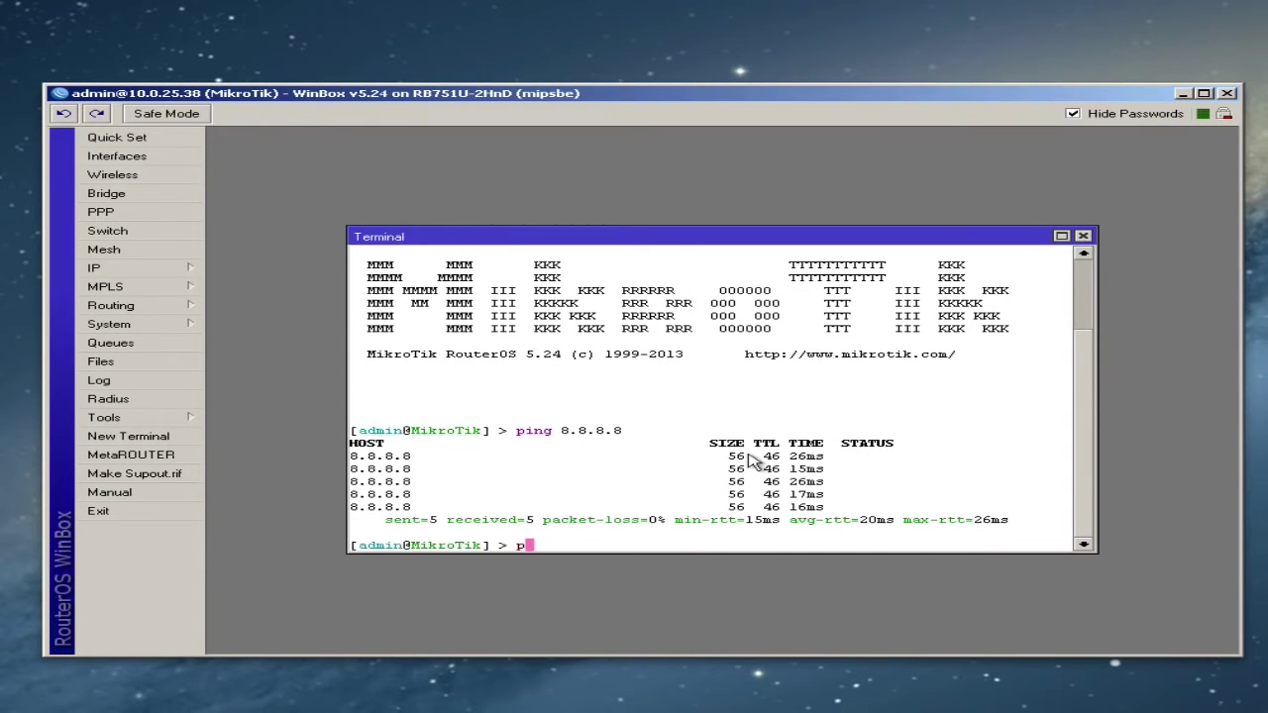
pyautogui.write('ing www.google.com')
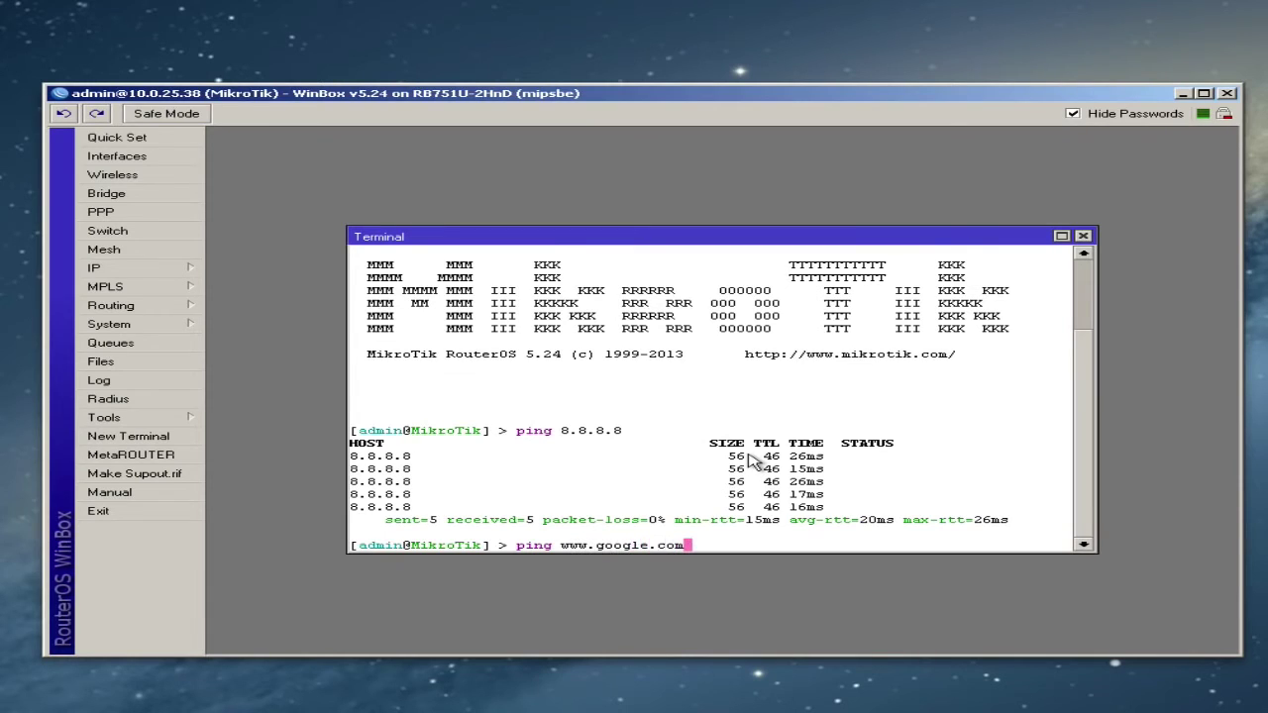
pyautogui.press('Return')
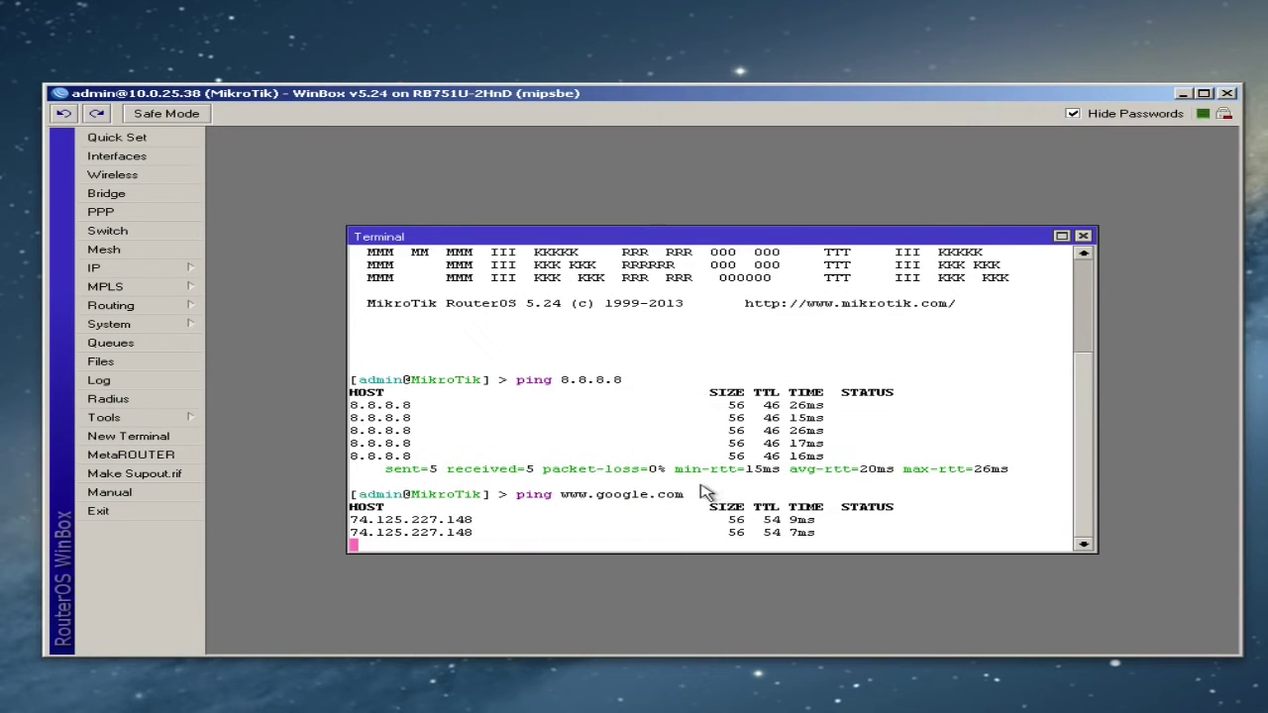
pyautogui.hotkey('ctrl', 'c')
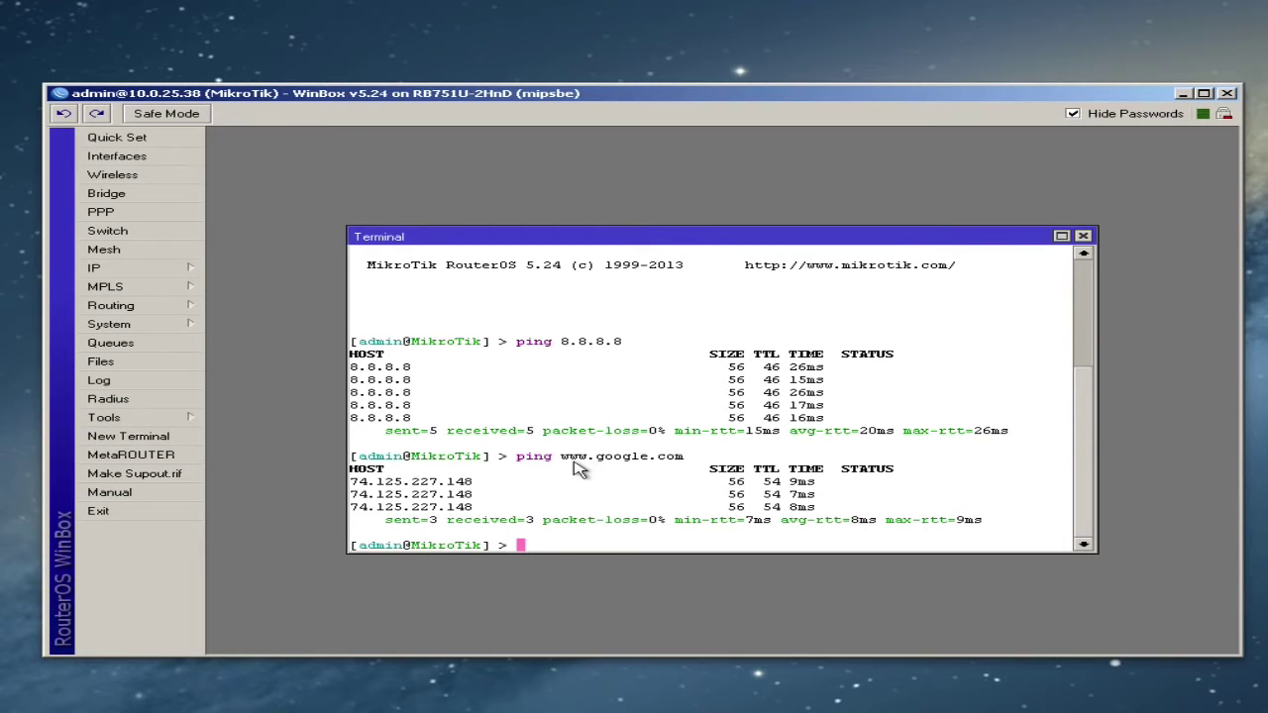
pyautogui.click(1082, 236)
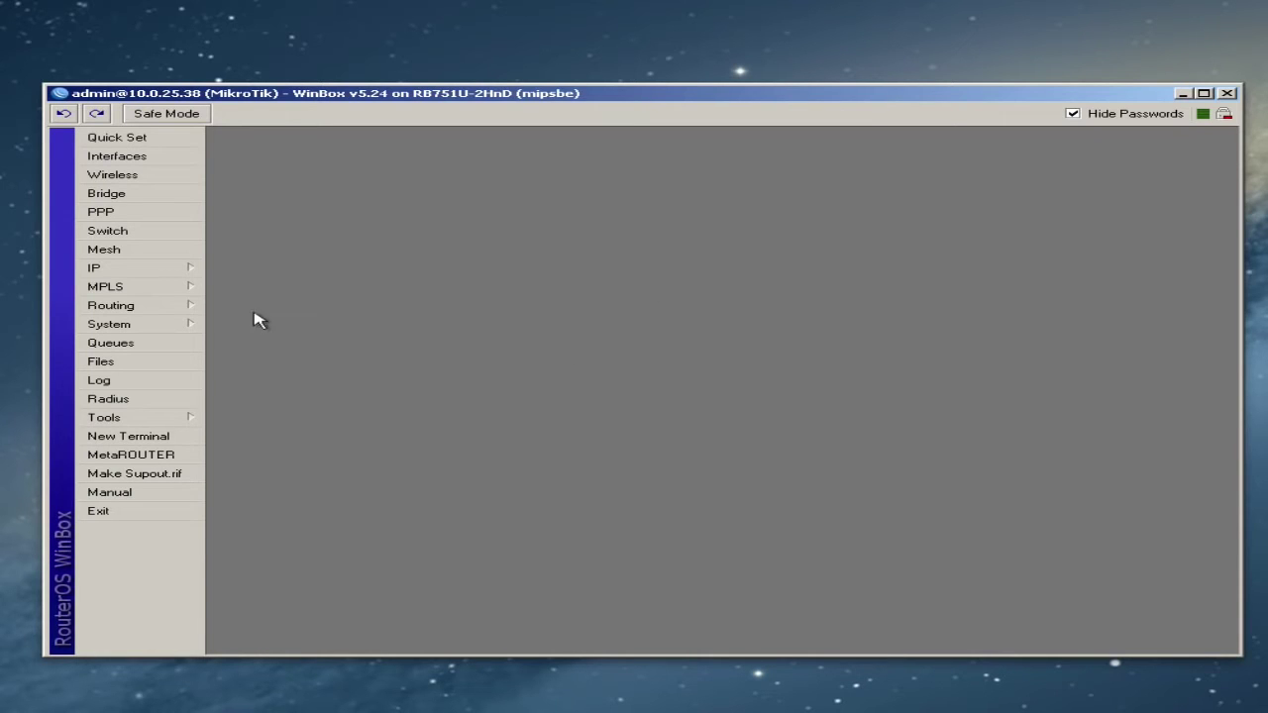
# Enable the SNTP client in unicast mode with us.pool.ntp.org as the primary NTP server.
pyautogui.click(154, 327)
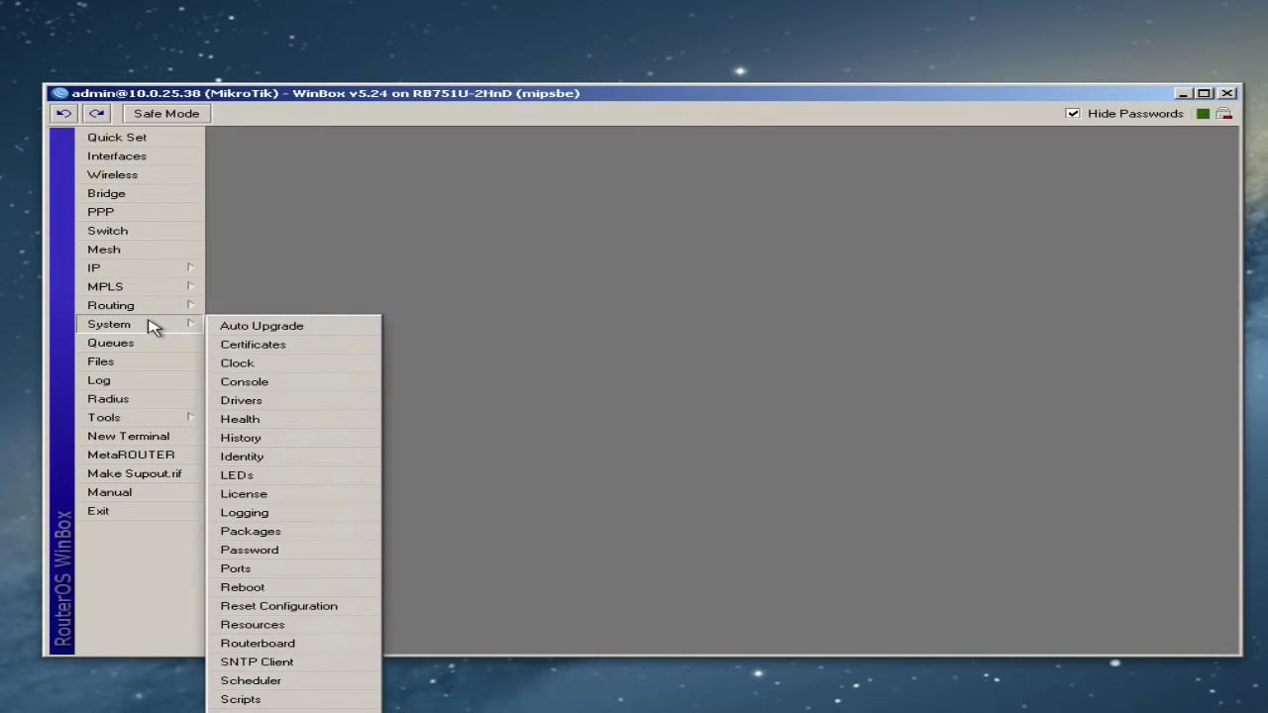
pyautogui.click(252, 665)
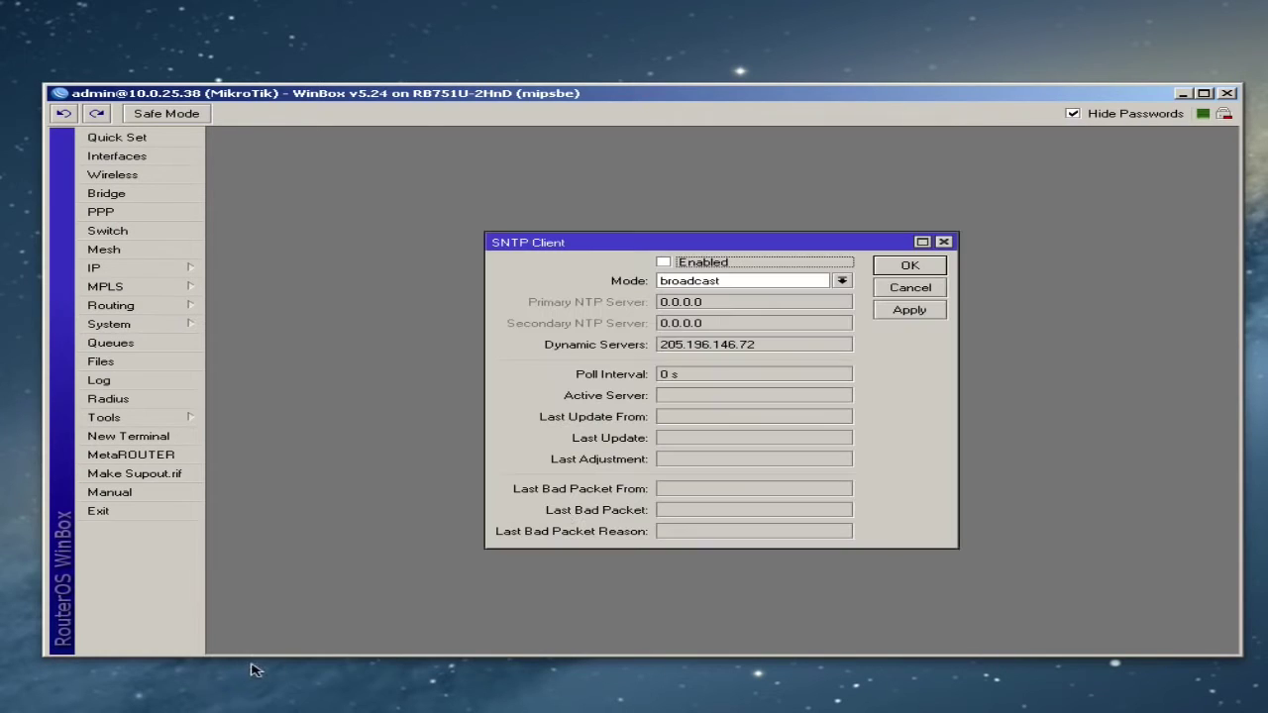
pyautogui.click(663, 264)
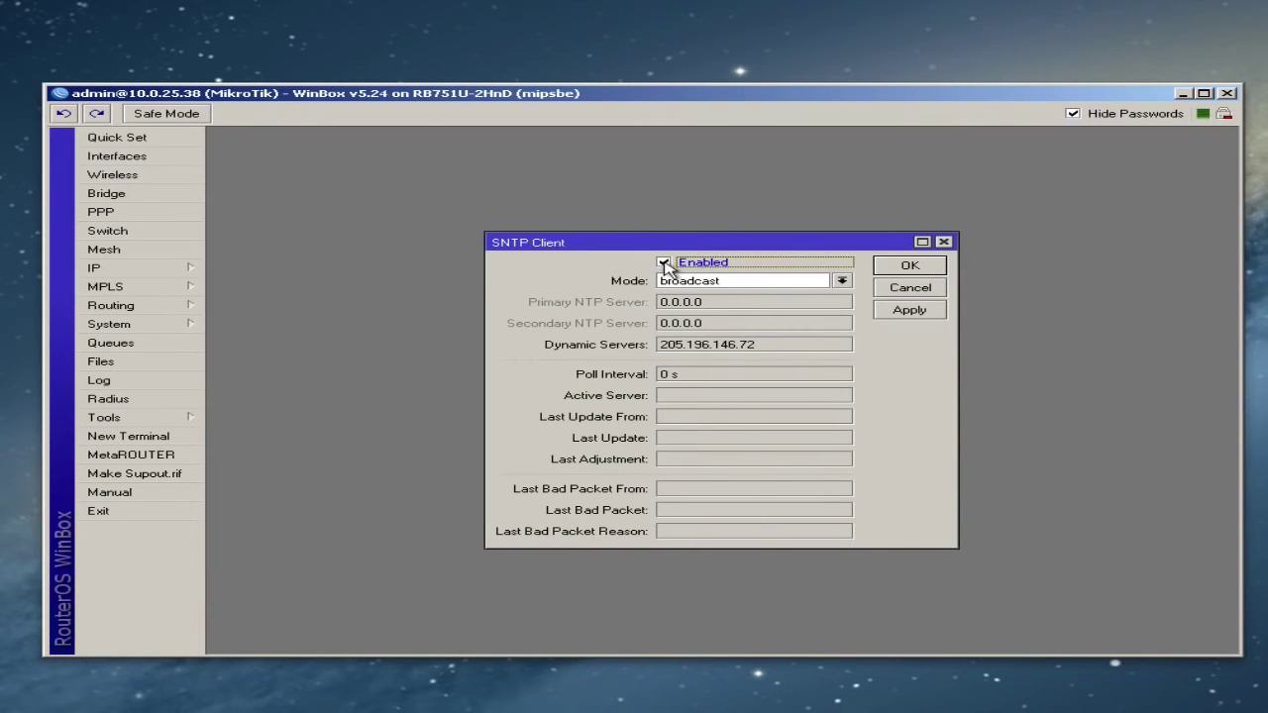
pyautogui.click(841, 281)
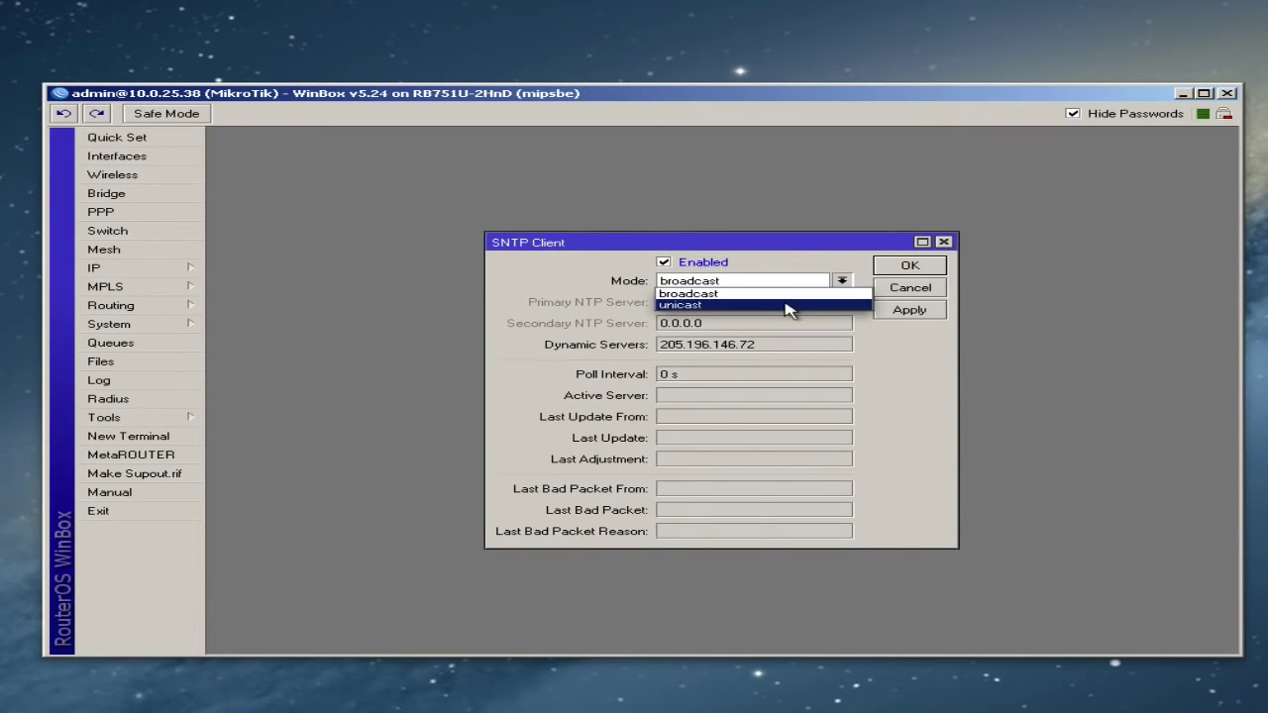
pyautogui.click(788, 306)
pyautogui.click(765, 303)
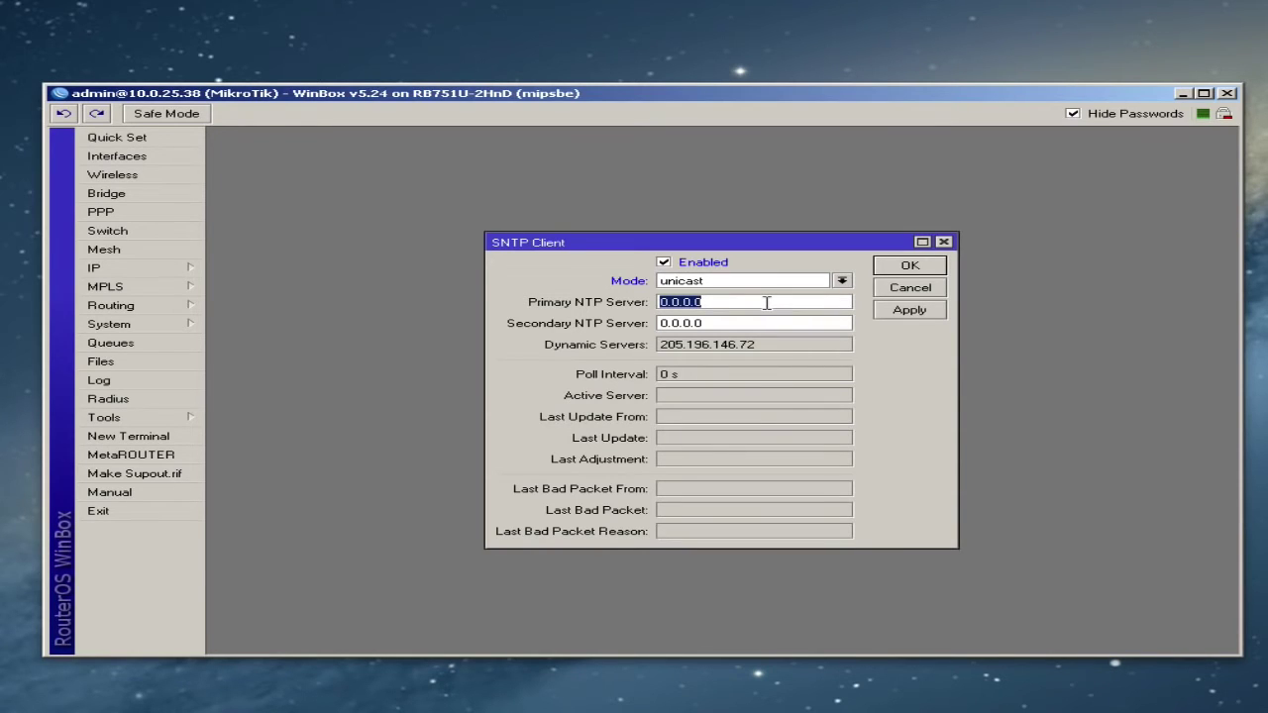
pyautogui.write('us.pool.ntp.org')
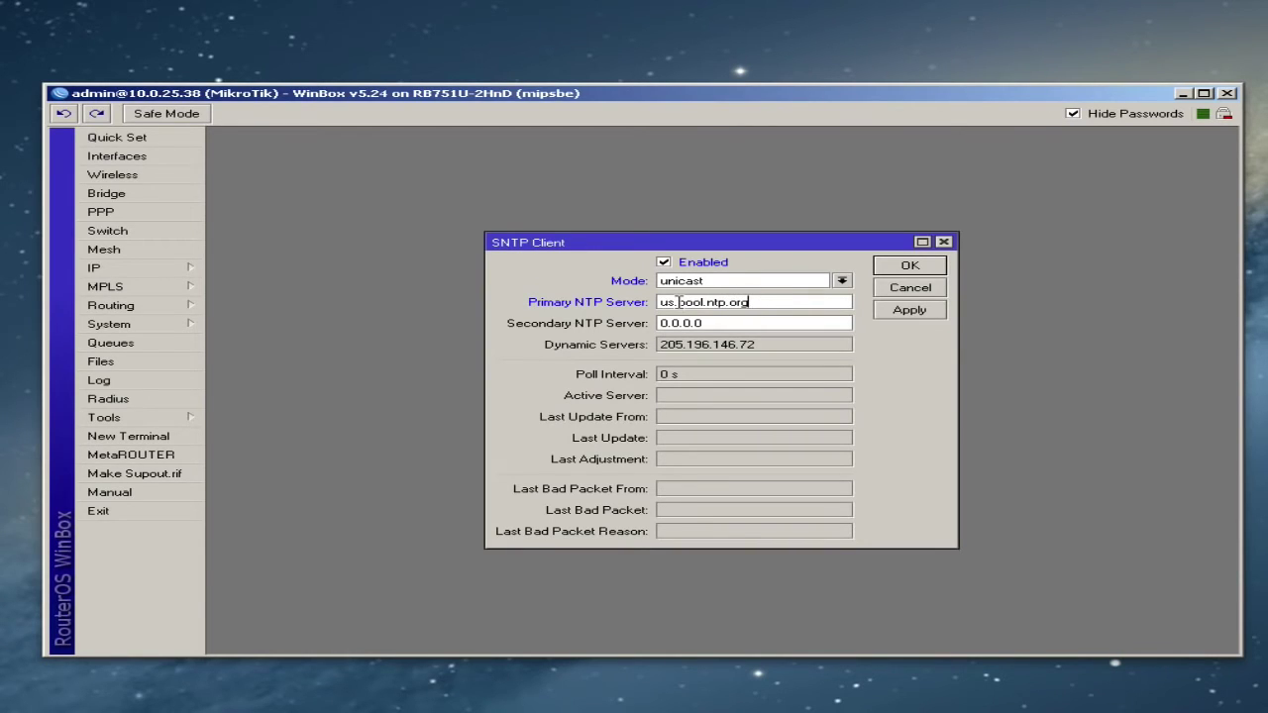
# Set the secondary NTP server to pool.ntp.org, reusing that part of the primary server name, and apply the SNTP client settings.
pyautogui.moveTo(677, 302); pyautogui.dragTo(773, 302)
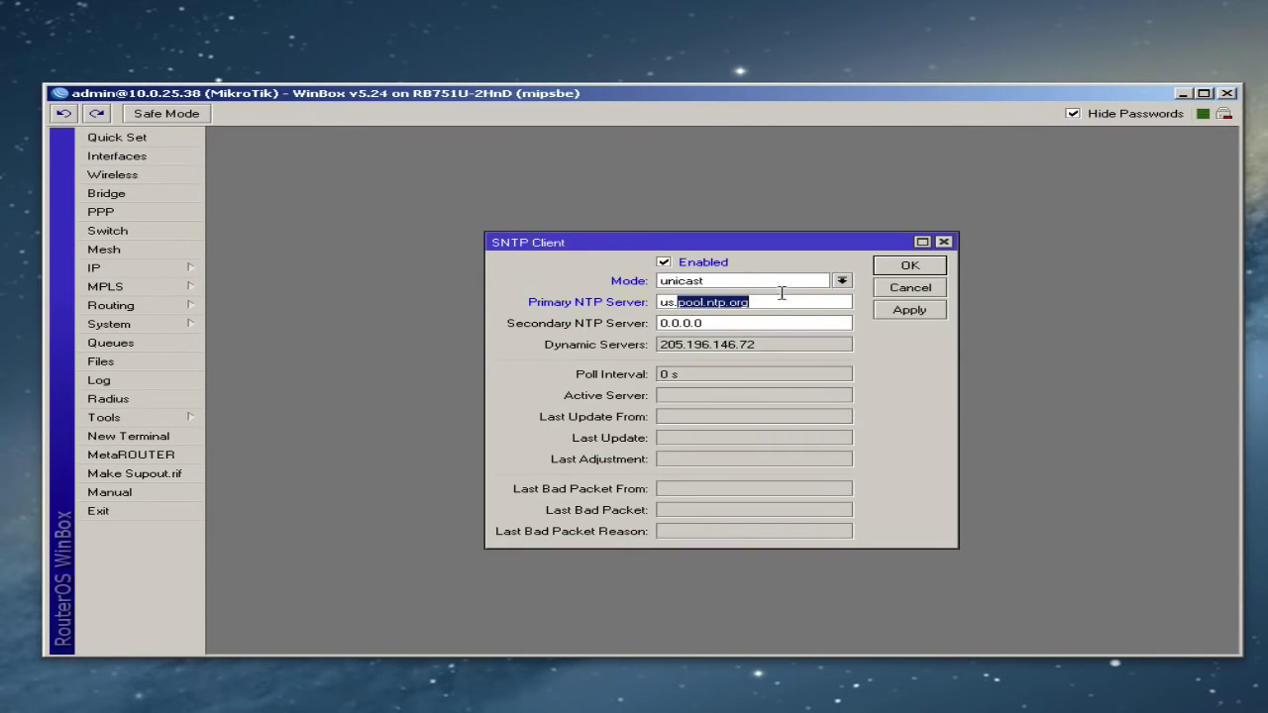
pyautogui.click(745, 325)
pyautogui.hotkey('ctrl', 'v')
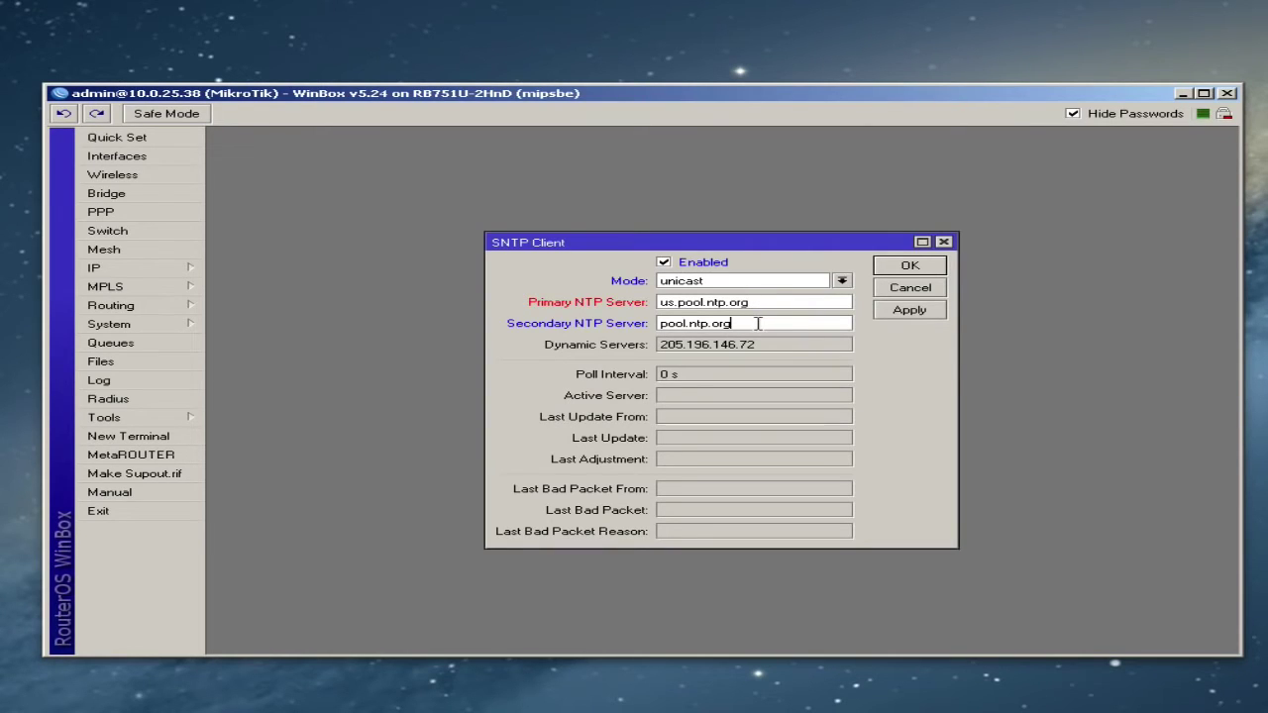
pyautogui.click(778, 302)
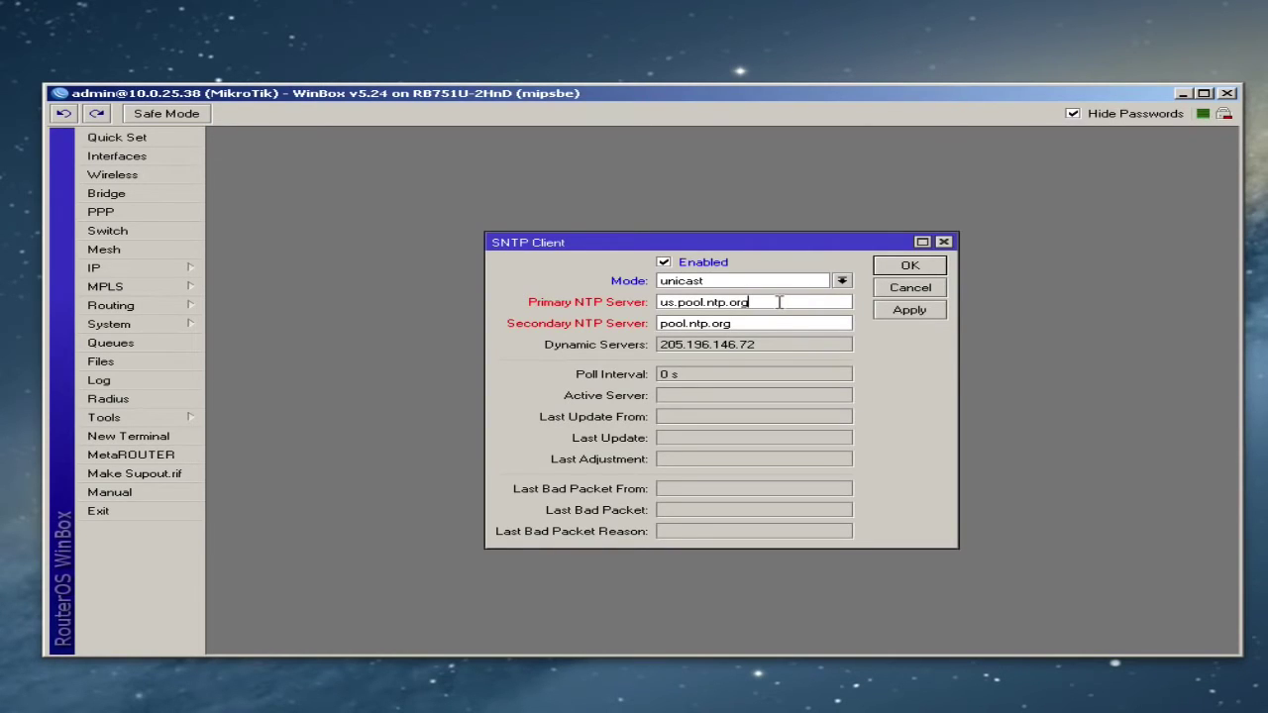
pyautogui.click(898, 311)
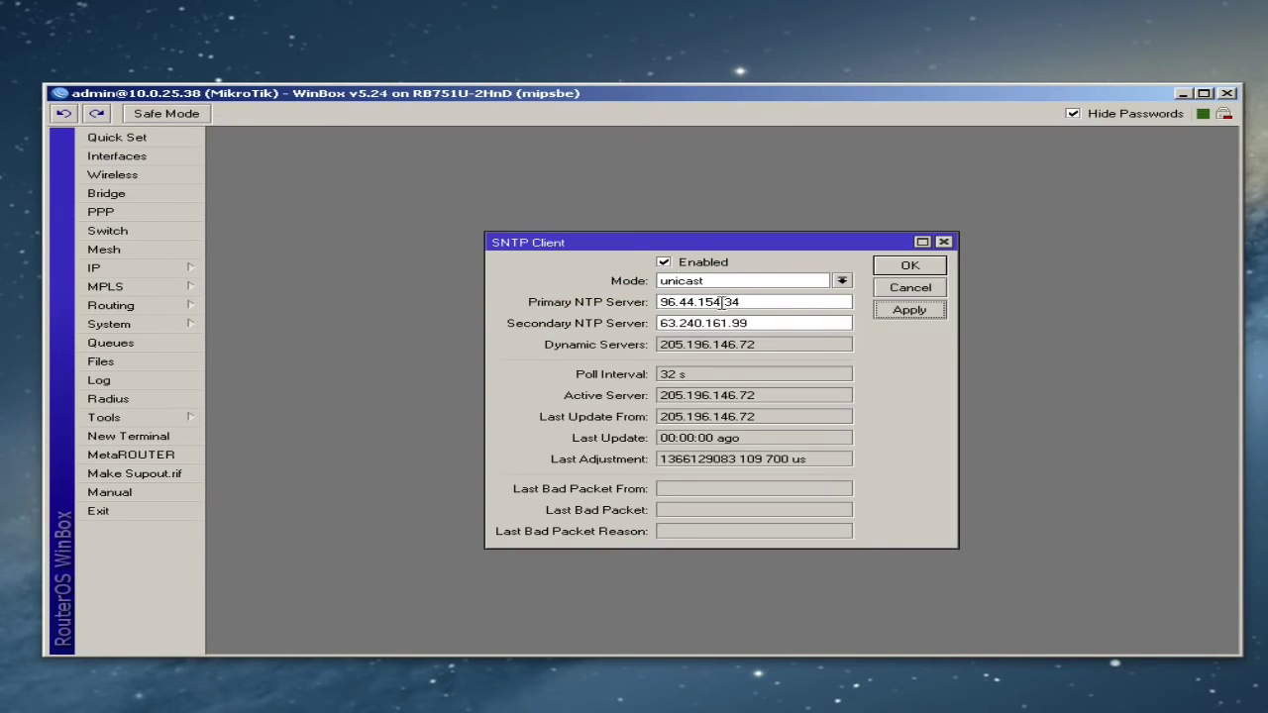
pyautogui.click(905, 267)
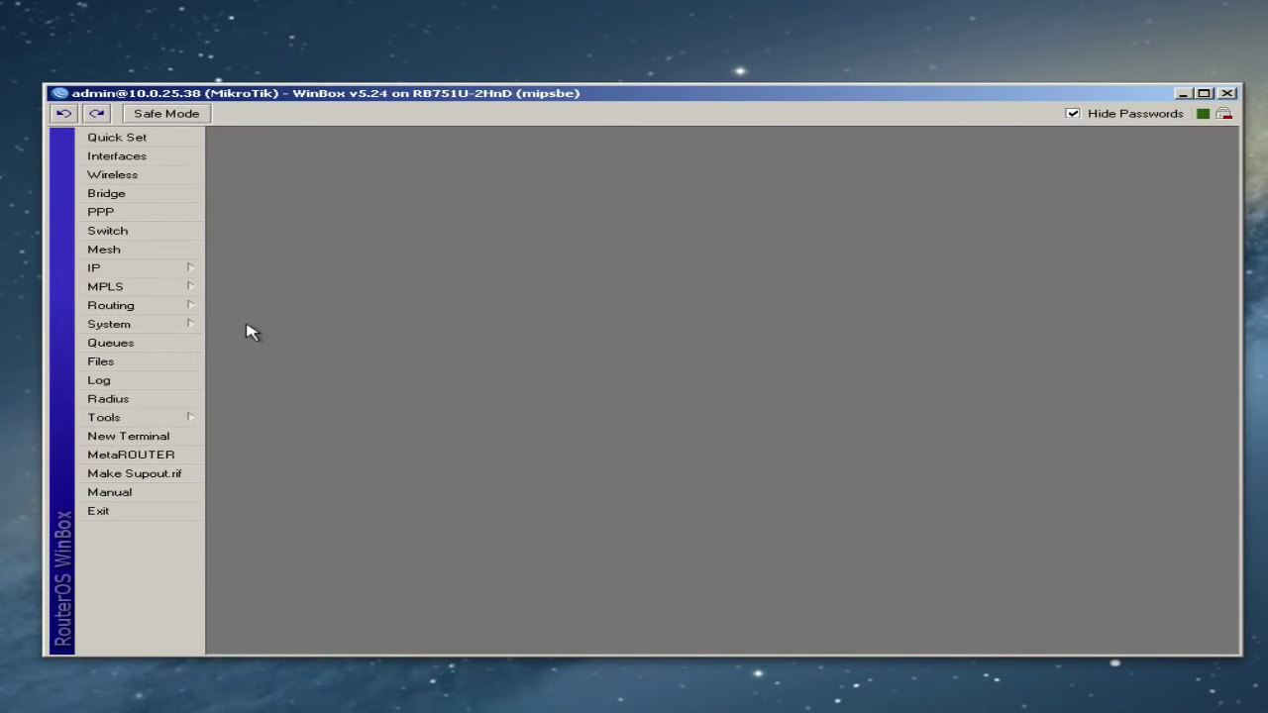
# Set the router clock's time zone to America/Chicago and apply it.
pyautogui.click(161, 331)
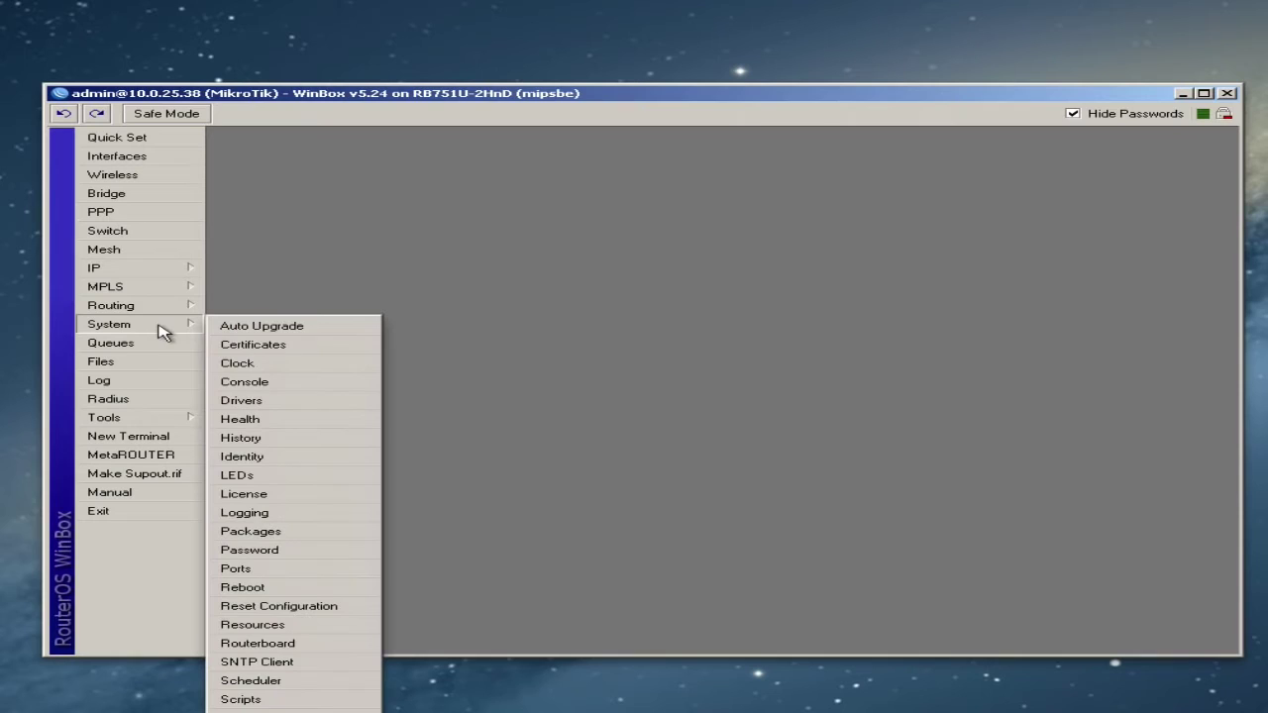
pyautogui.click(254, 367)
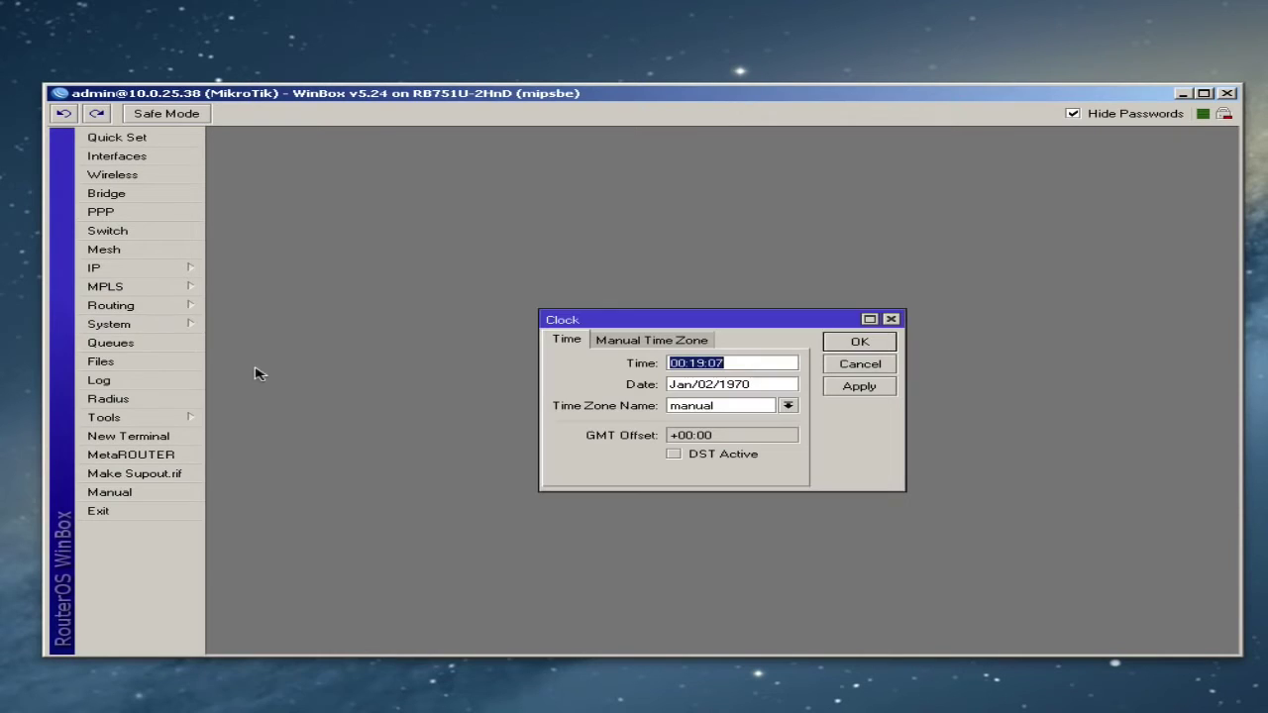
pyautogui.click(788, 406)
pyautogui.moveTo(812, 439); pyautogui.dragTo(812, 468)
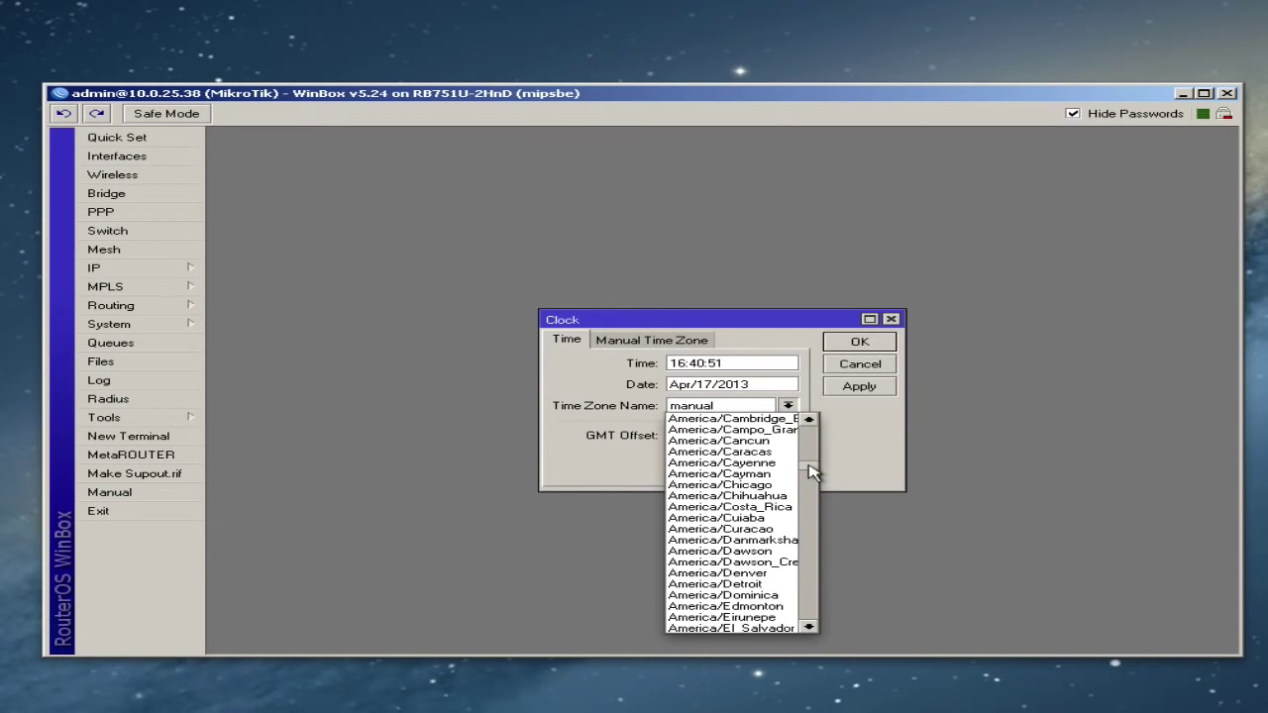
pyautogui.click(762, 485)
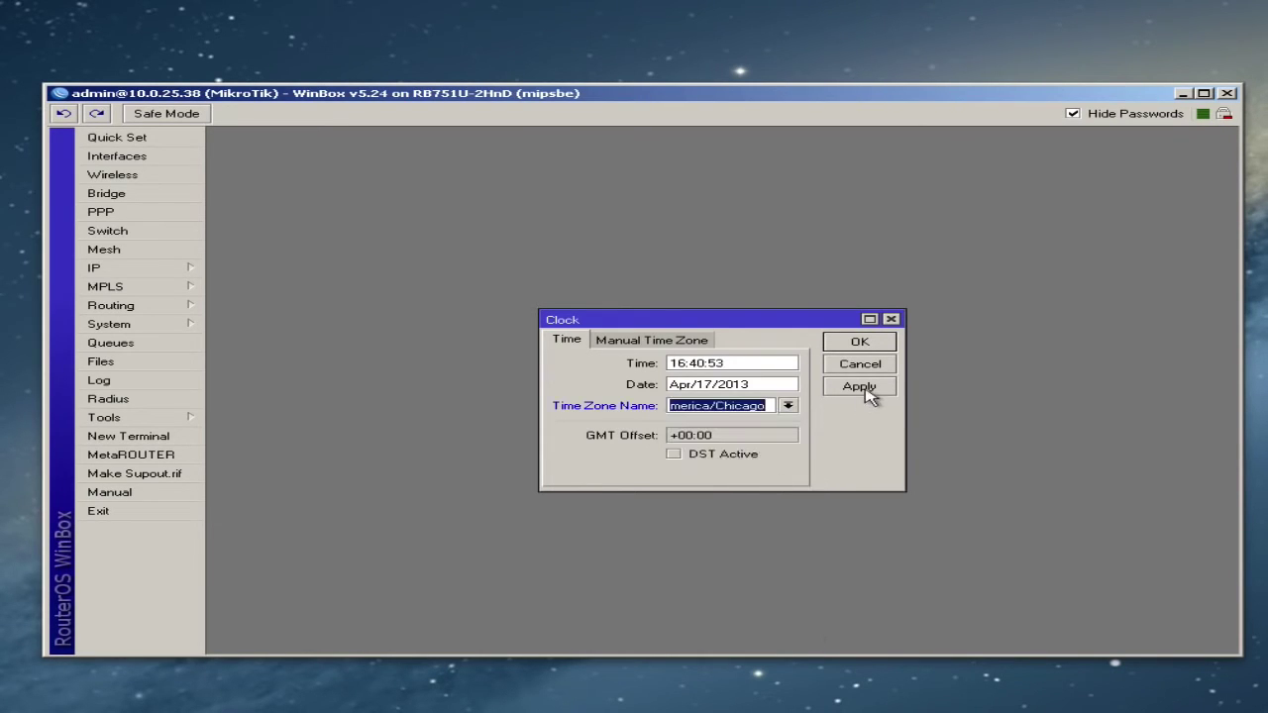
pyautogui.click(859, 387)
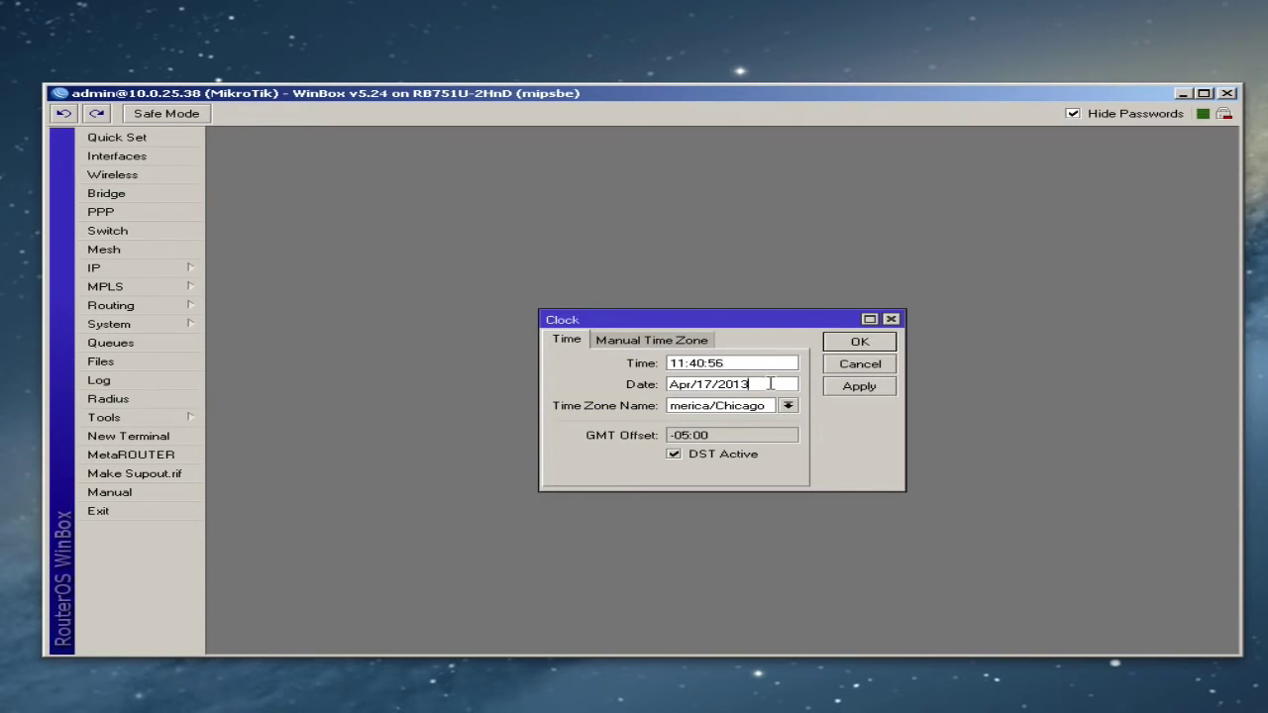
pyautogui.click(857, 344)
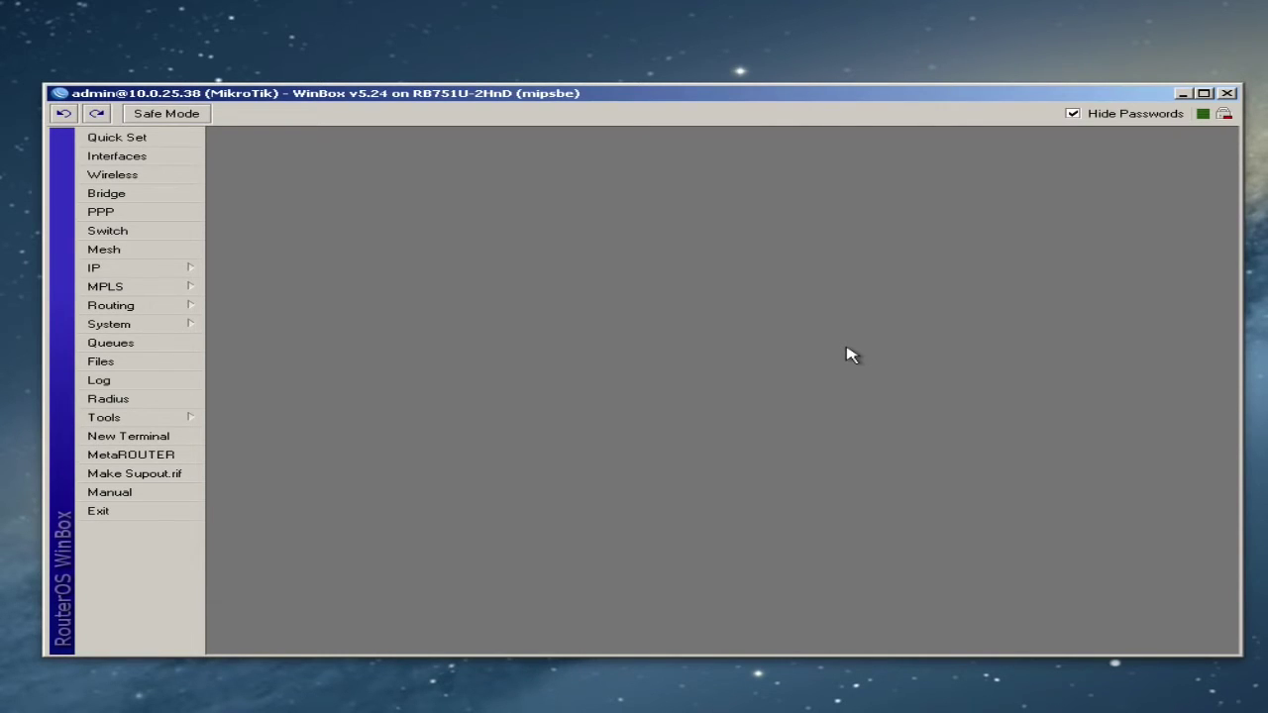
# Check the timestamps of the latest log entries, and look up the router's identity in the WinBox Loader's list of discovered devices.
pyautogui.click(146, 383)
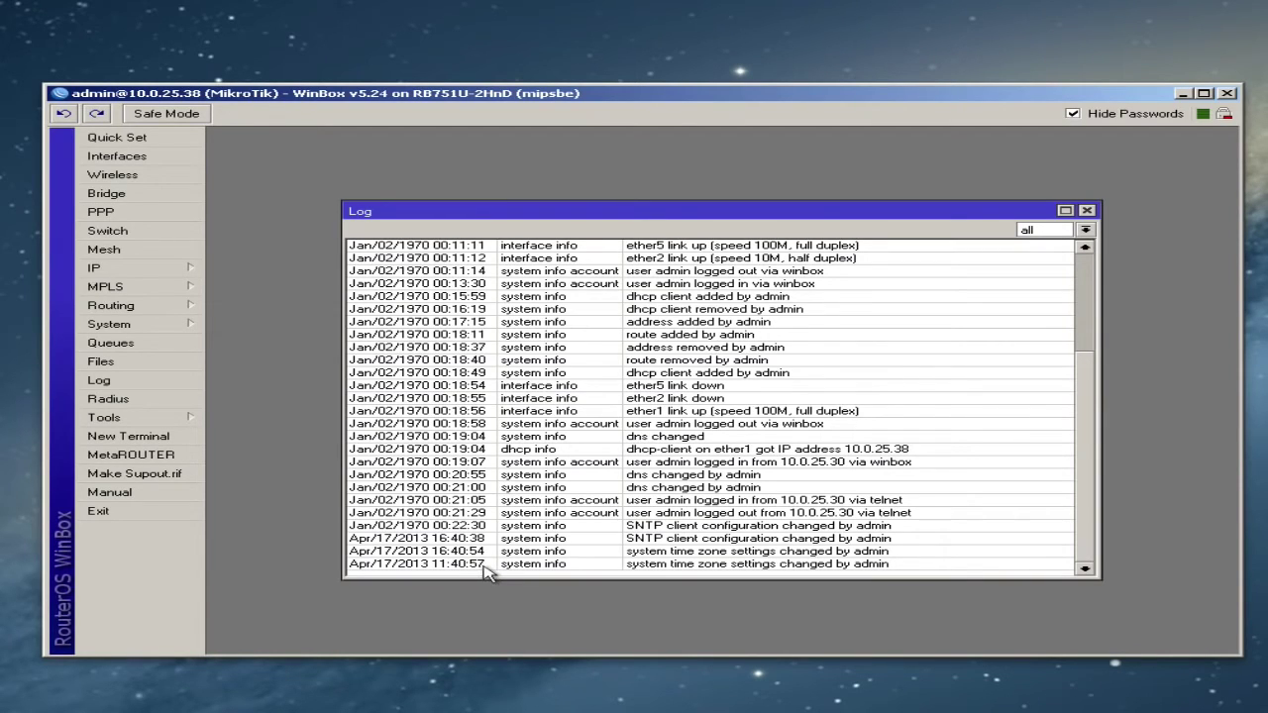
pyautogui.click(1086, 211)
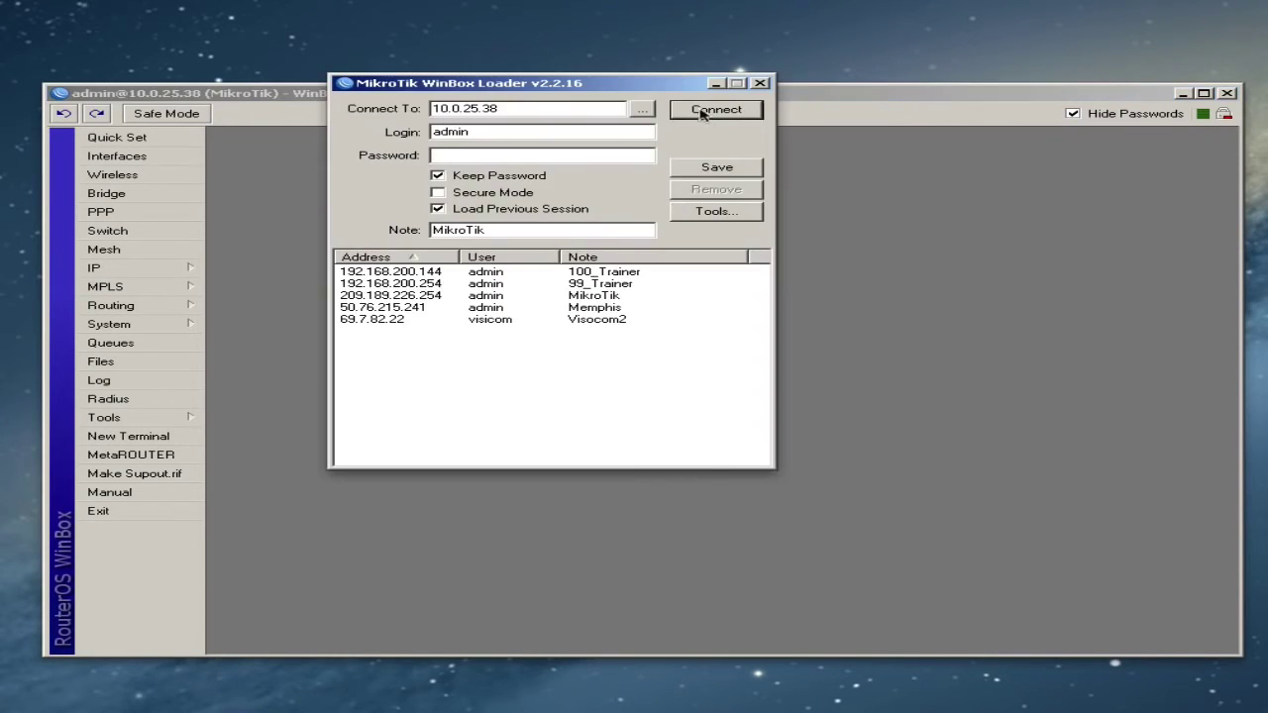
pyautogui.click(639, 109)
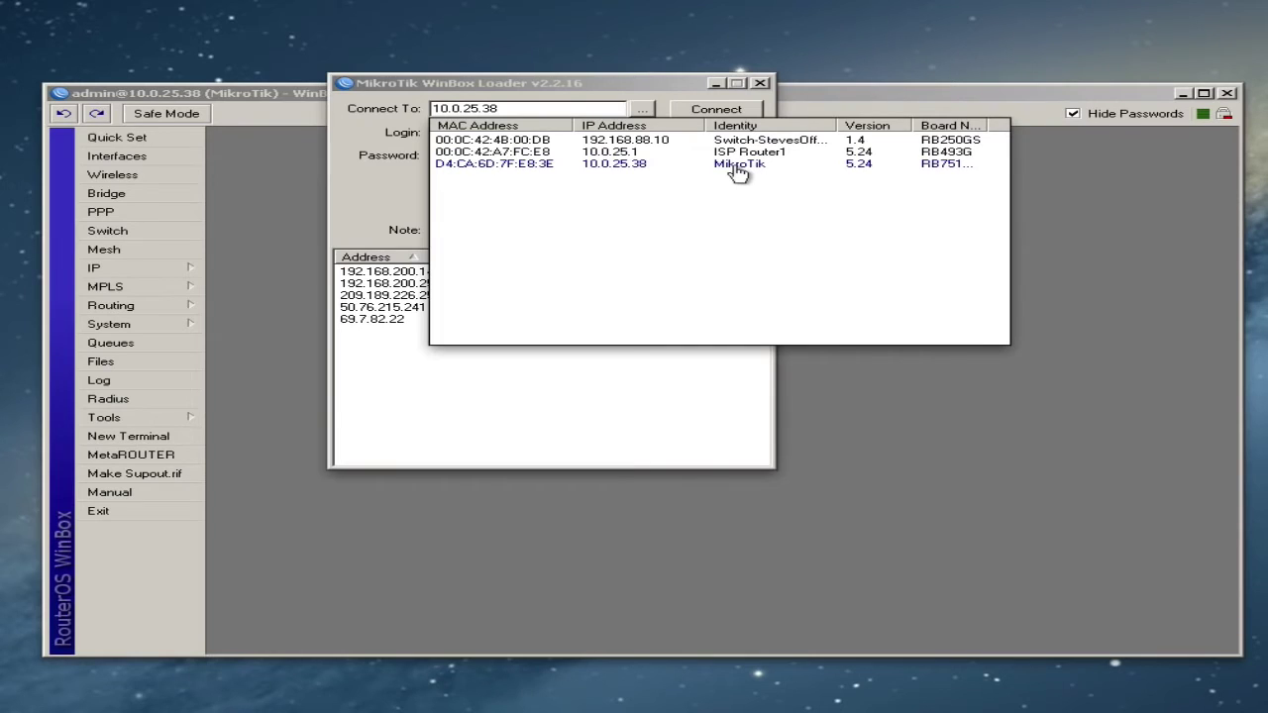
pyautogui.click(882, 107)
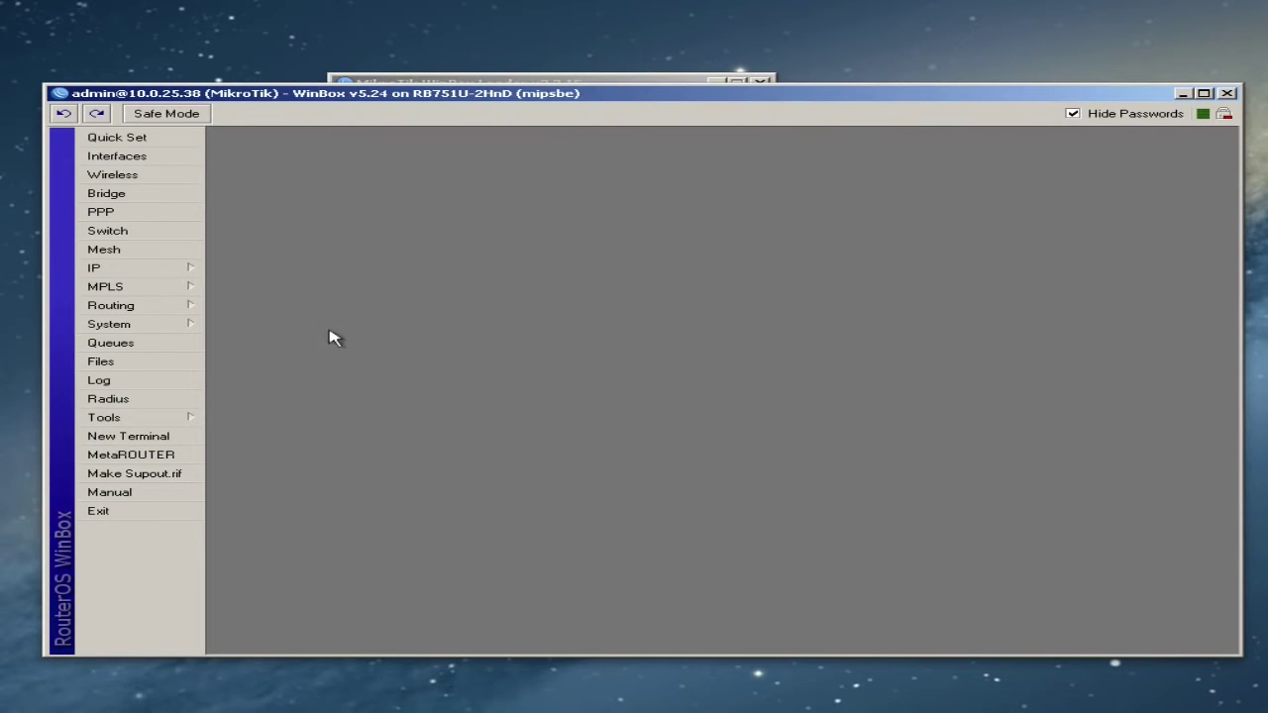
# Set the router's system identity to MikroTikHomeRouter.
pyautogui.click(158, 326)
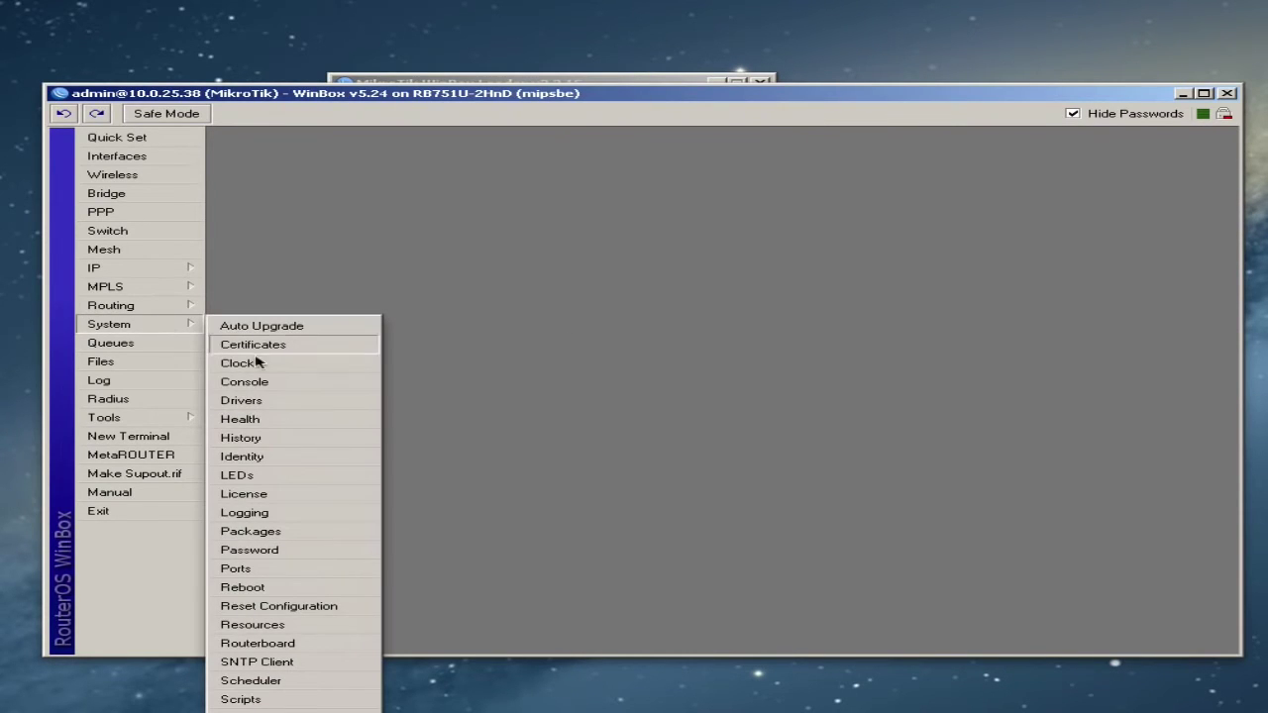
pyautogui.click(263, 459)
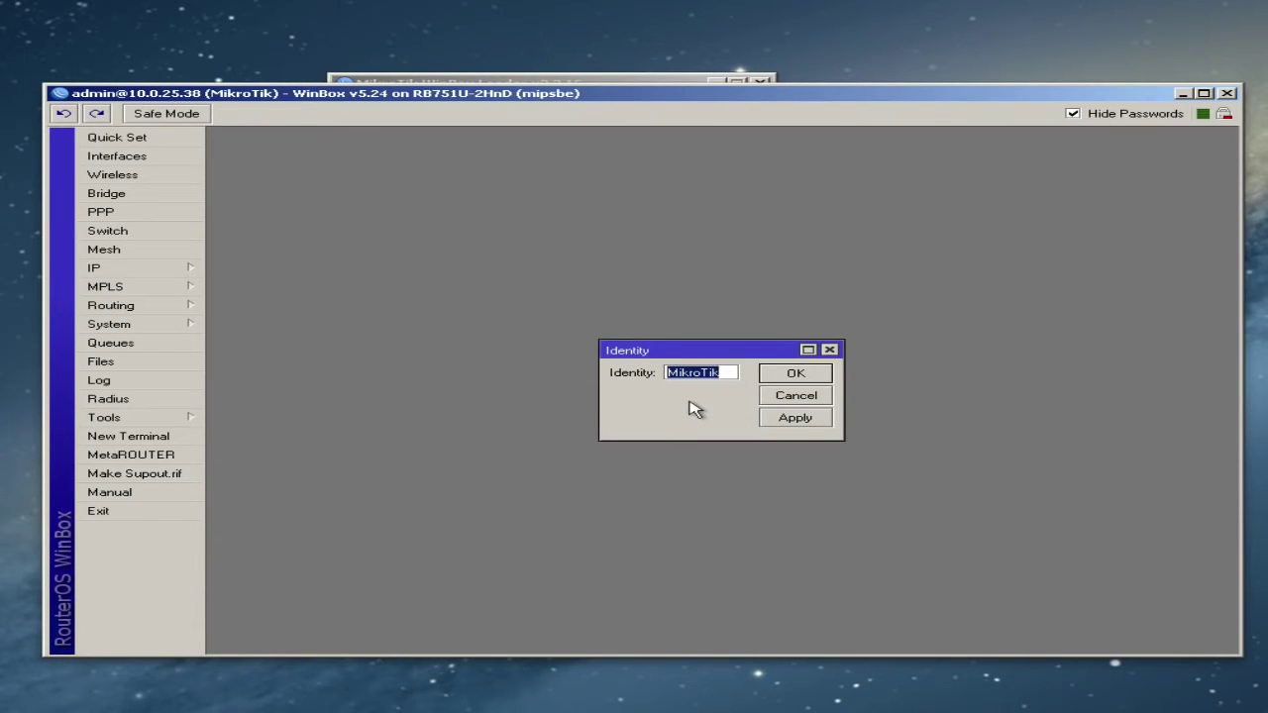
pyautogui.write('M')
pyautogui.write('ikro')
pyautogui.write('TikHomeR')
pyautogui.write('outer')
pyautogui.click(796, 373)
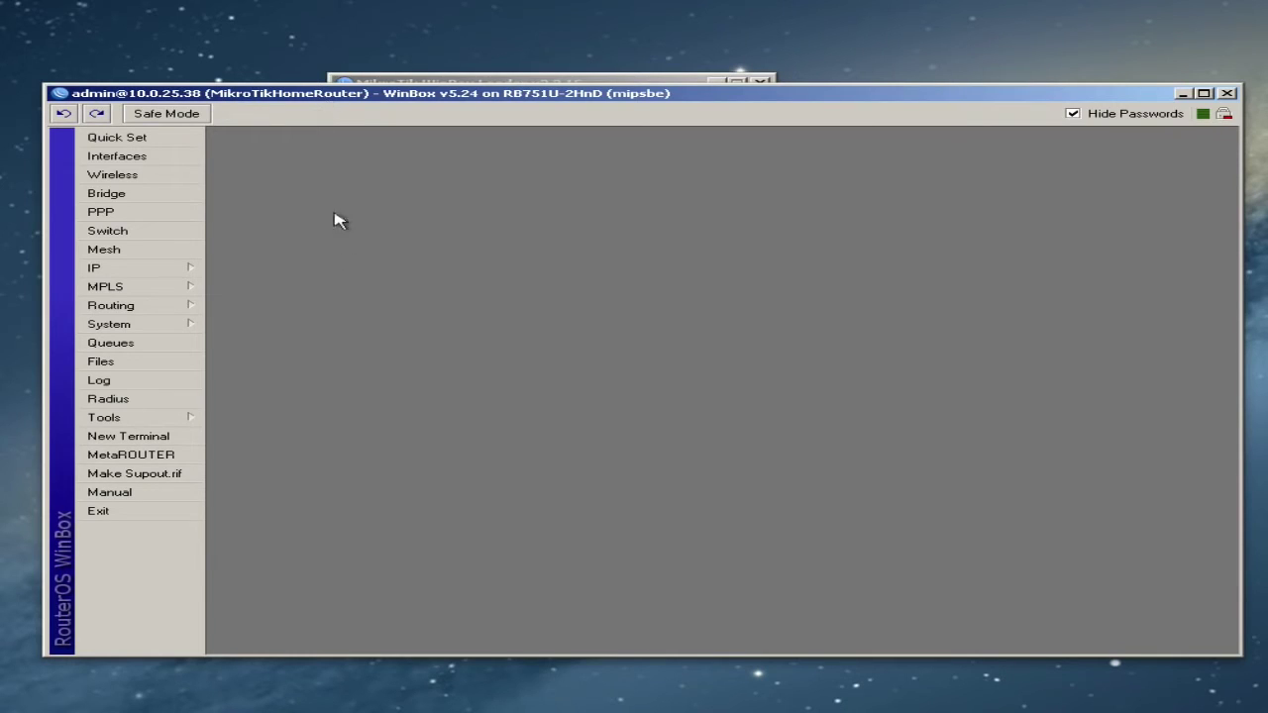
pyautogui.click(166, 436)
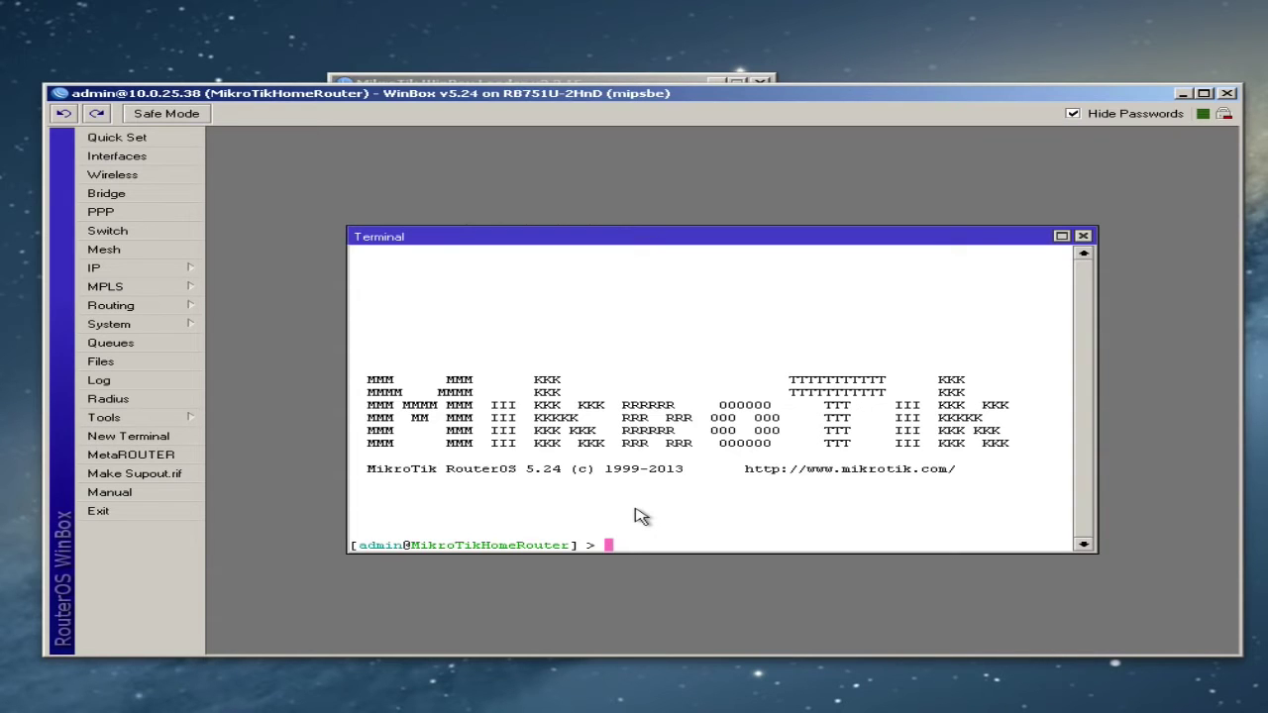
pyautogui.click(605, 81)
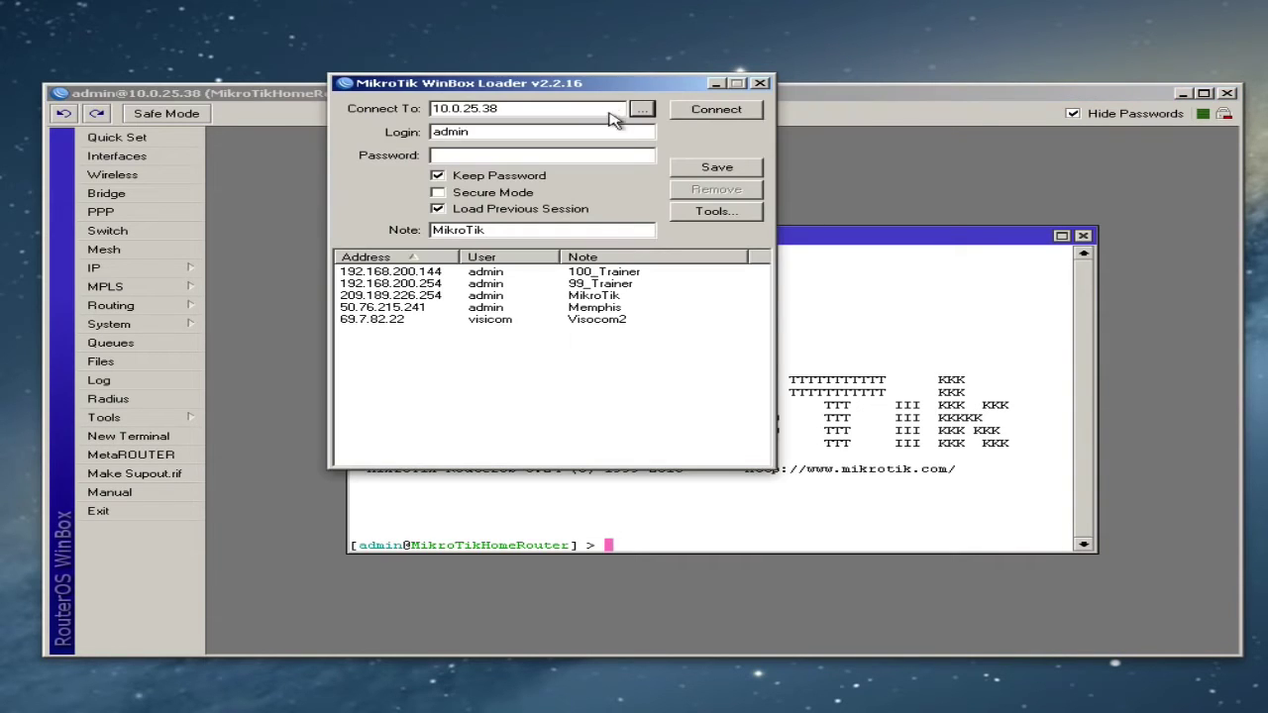
pyautogui.click(640, 109)
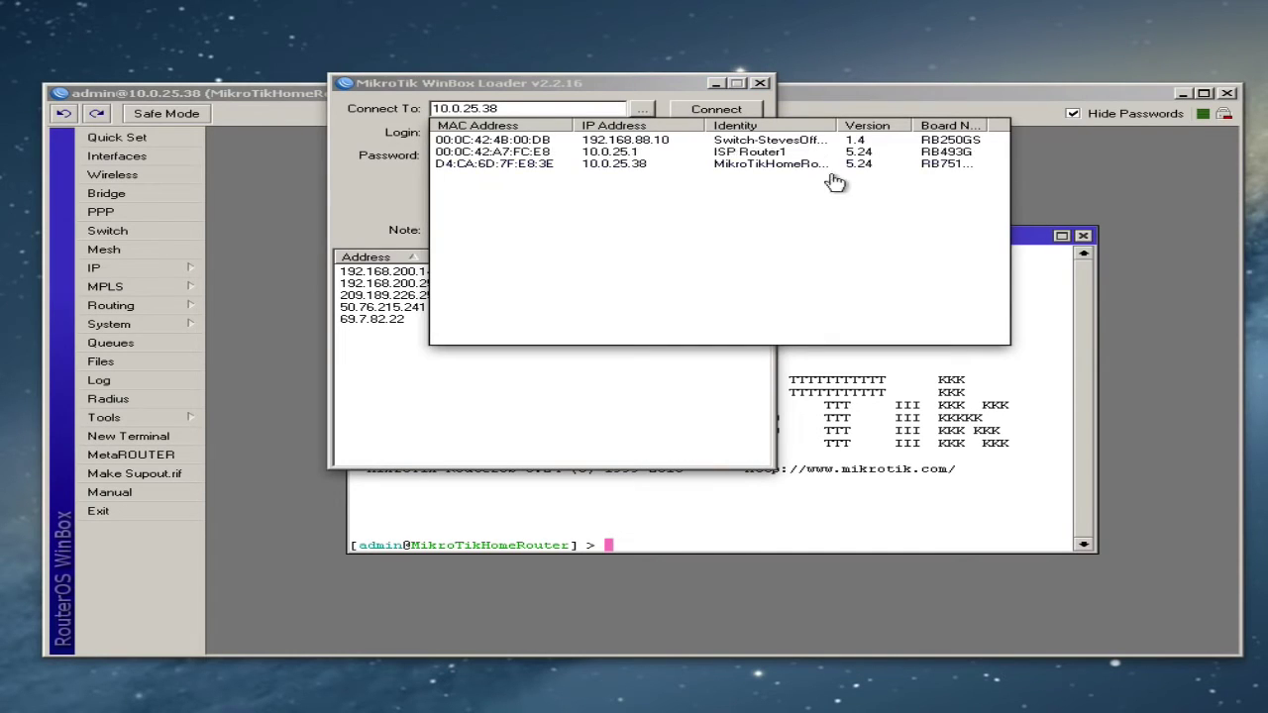
pyautogui.moveTo(840, 126); pyautogui.dragTo(898, 159)
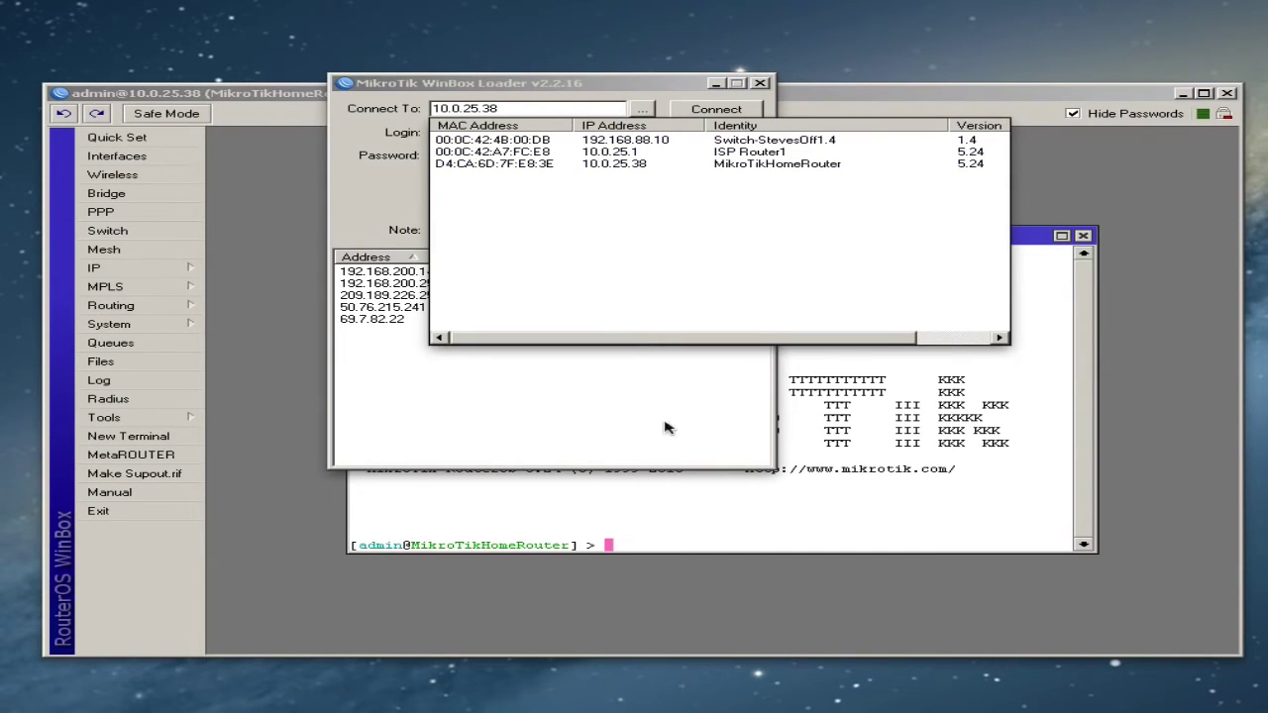
pyautogui.click(859, 488)
pyautogui.click(1083, 236)
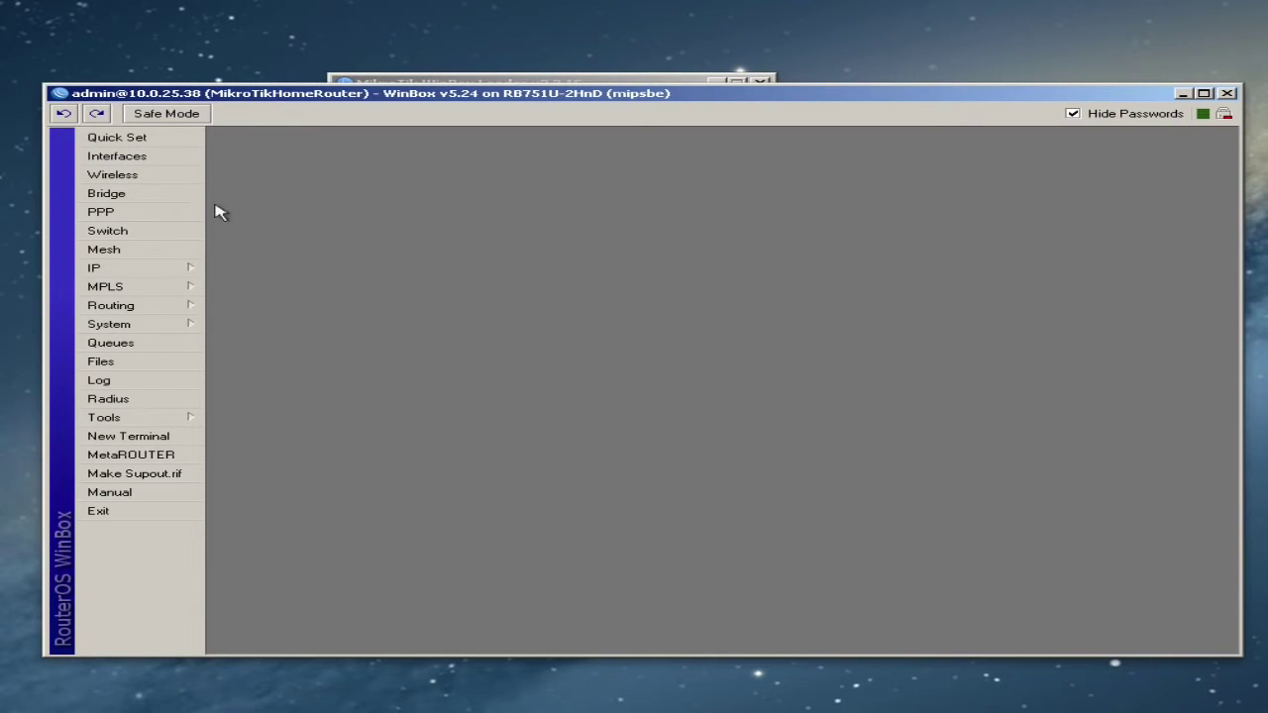
# Create a new bridge interface with the default name and settings.
pyautogui.click(139, 200)
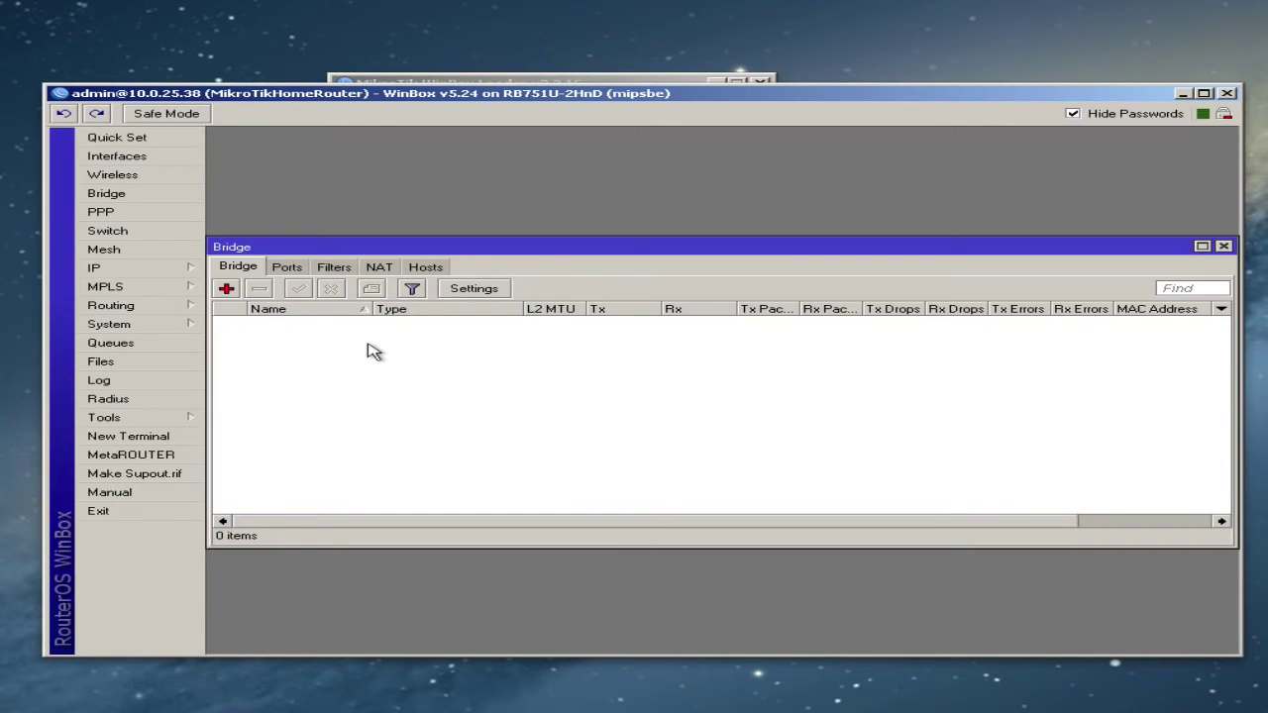
pyautogui.click(227, 289)
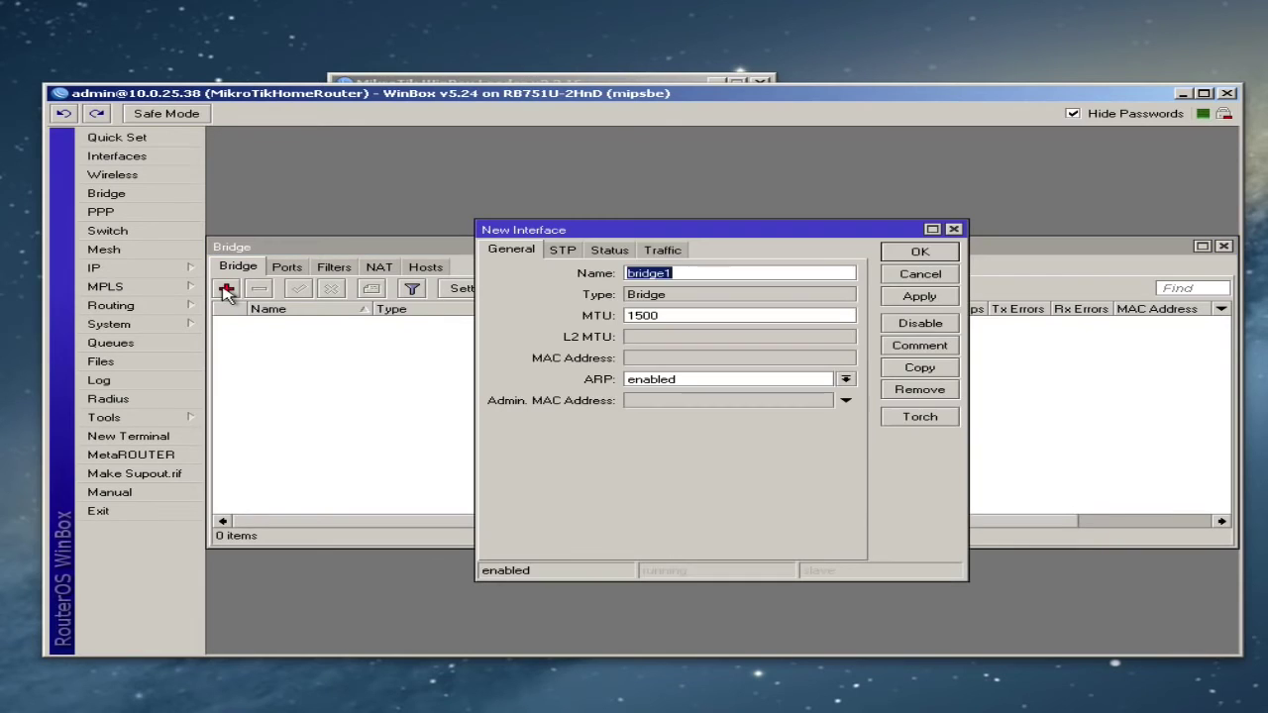
pyautogui.click(919, 254)
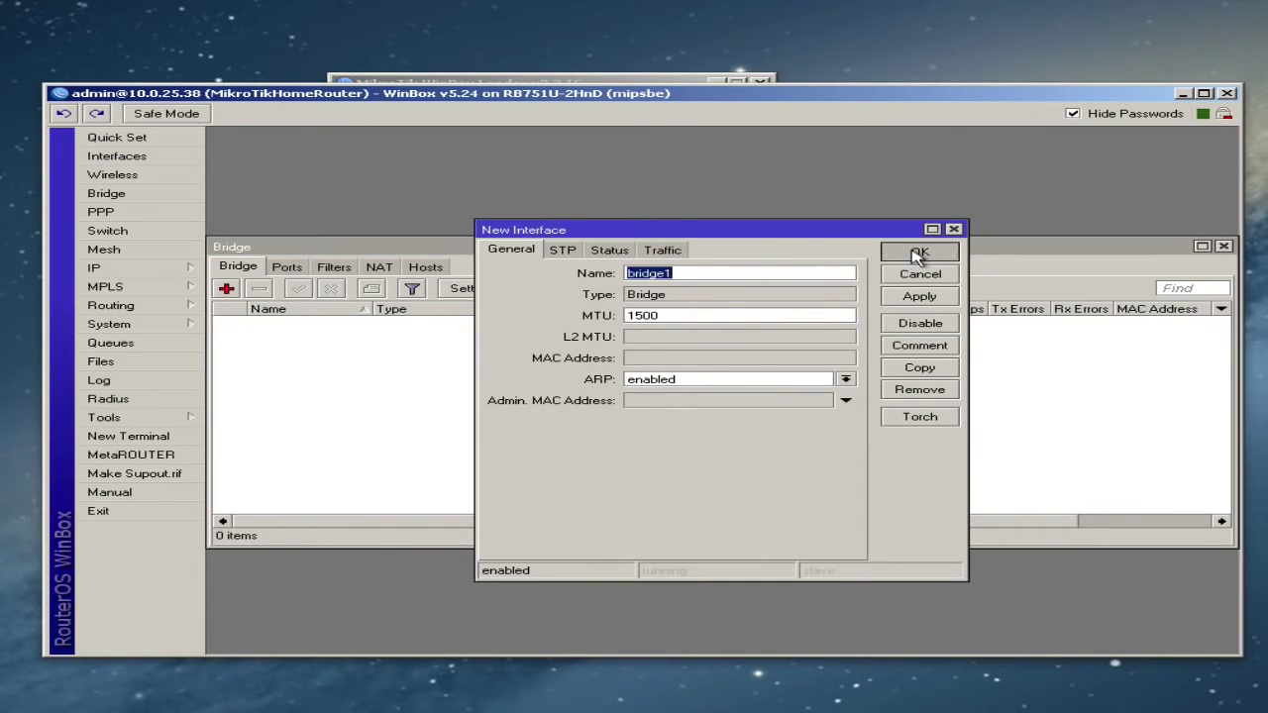
# Add ether2 as a port of bridge1 with the default priority and path cost.
pyautogui.click(287, 269)
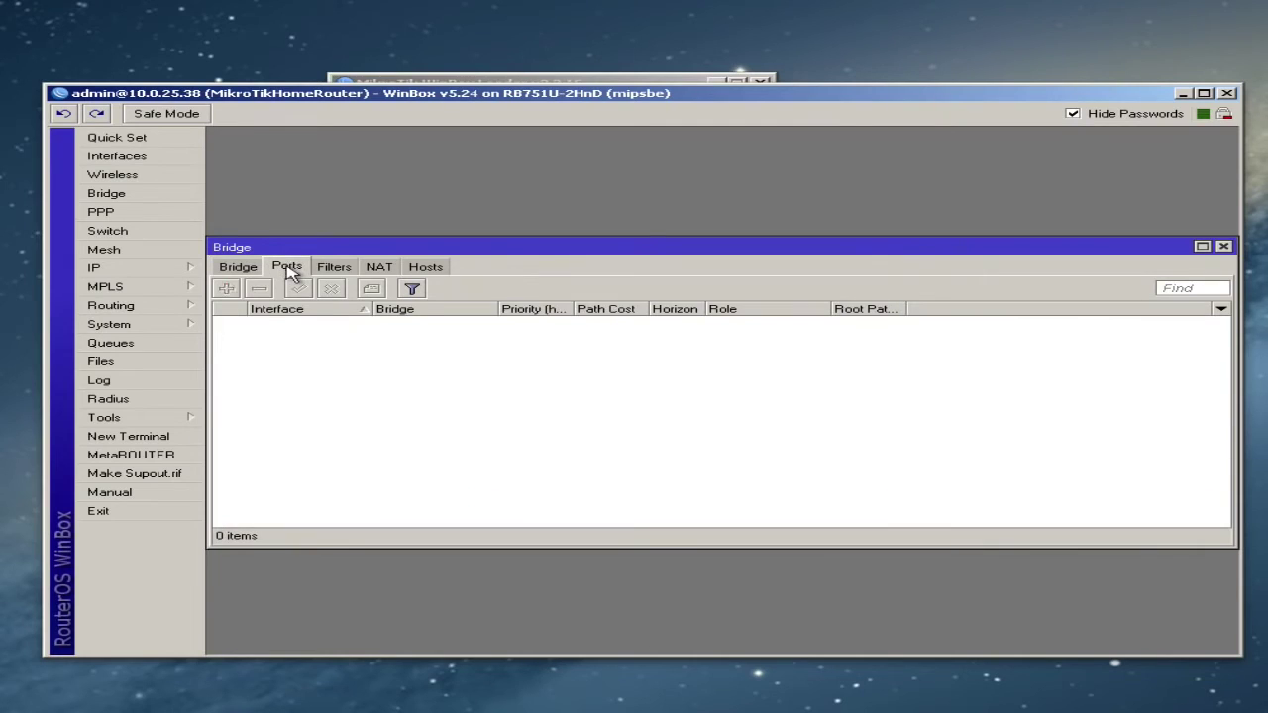
pyautogui.click(227, 289)
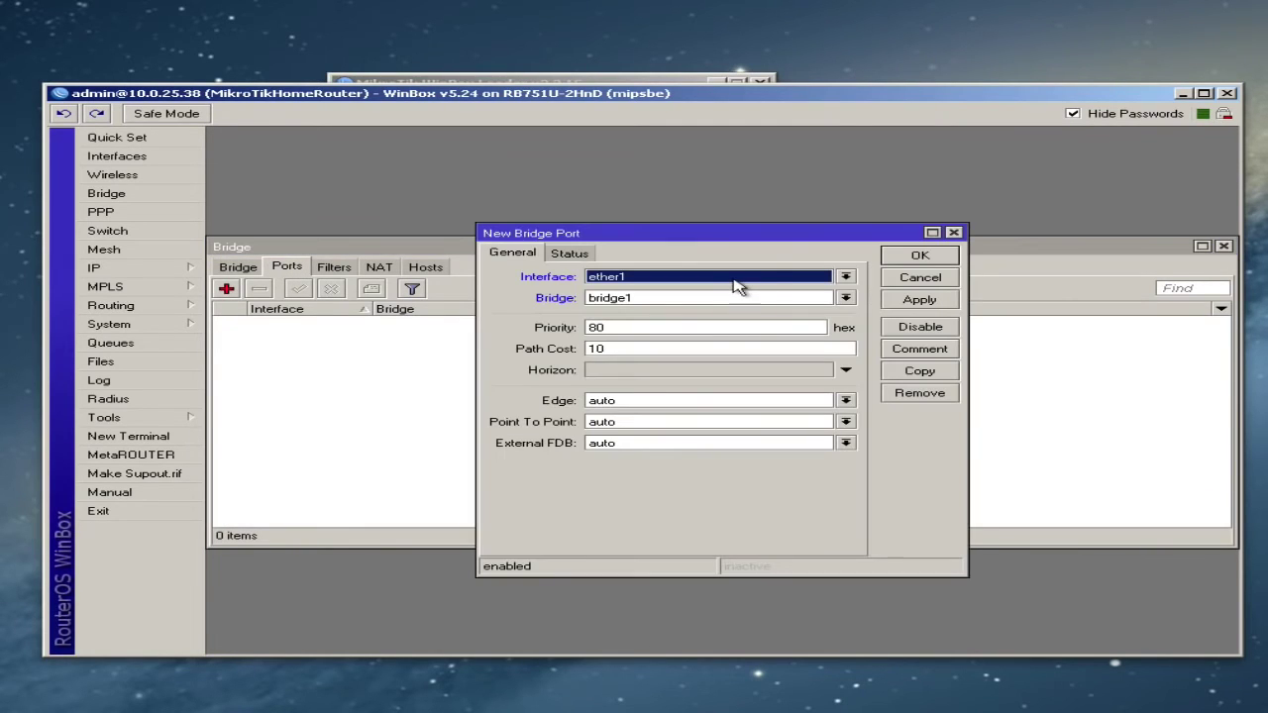
pyautogui.click(730, 281)
pyautogui.click(665, 305)
pyautogui.click(919, 258)
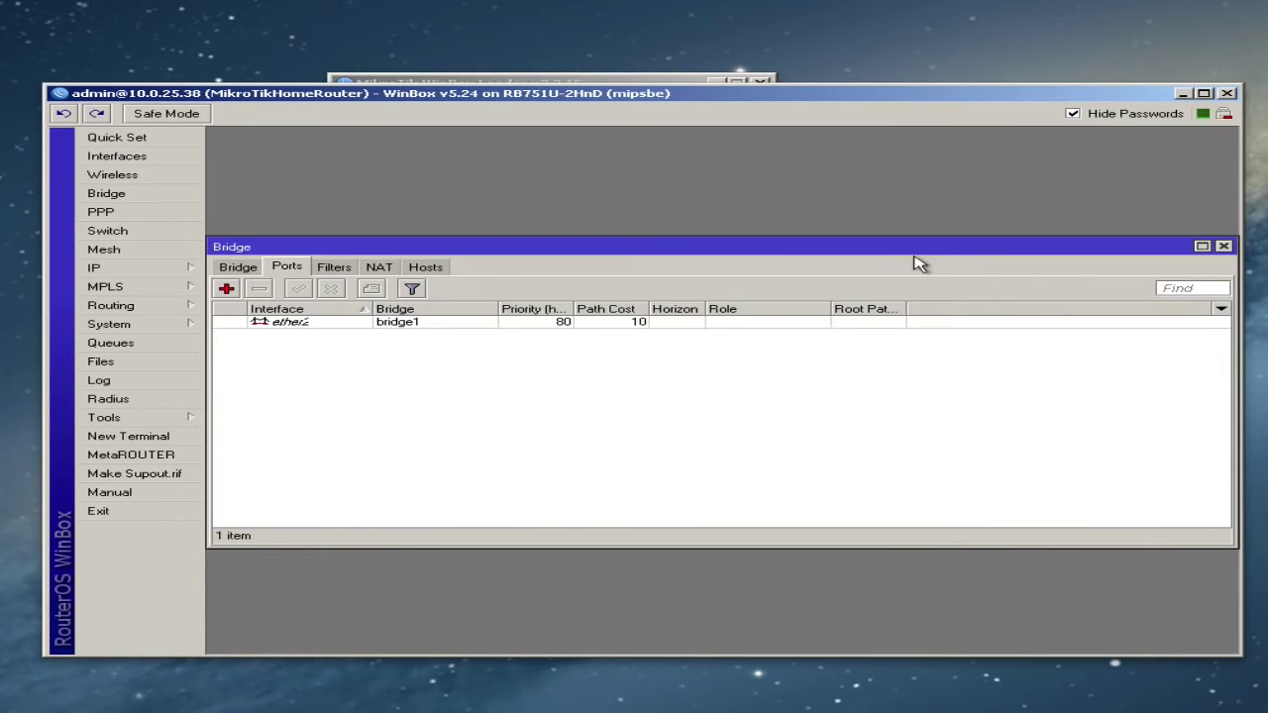
# Add wlan1 as a port of bridge1 with the default priority and path cost, and close the bridge settings.
pyautogui.click(227, 289)
pyautogui.click(659, 277)
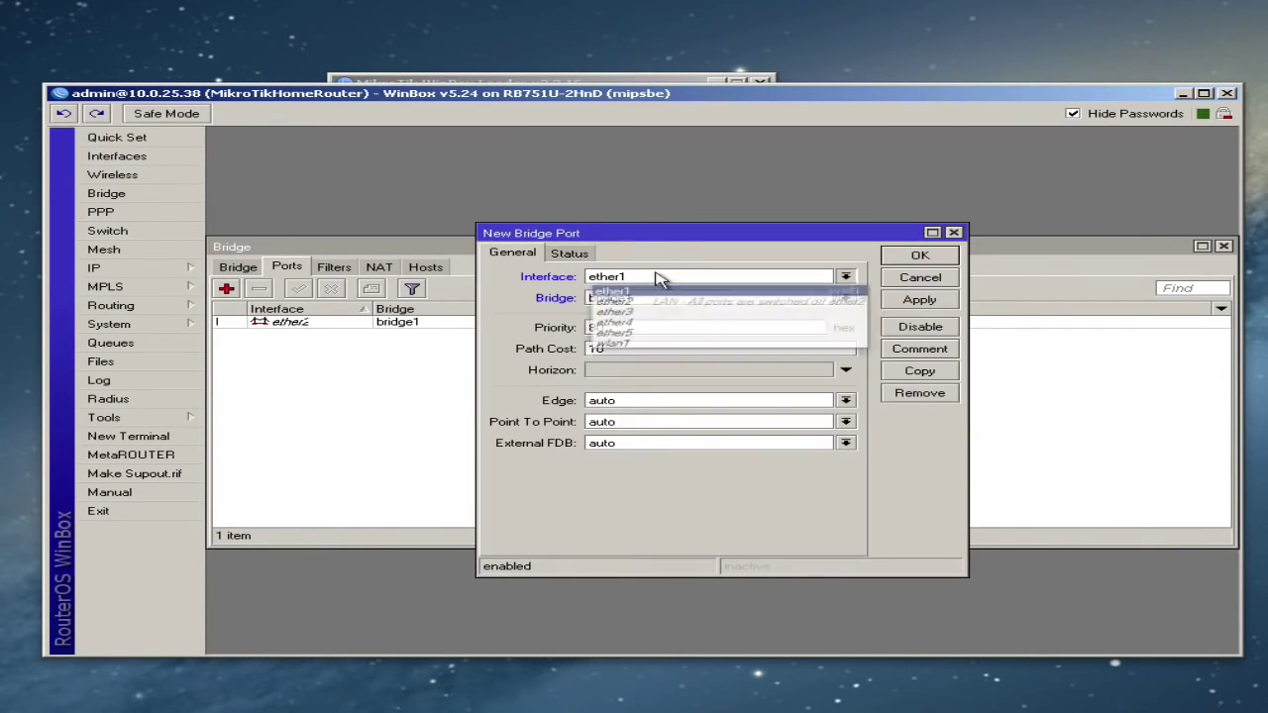
pyautogui.click(656, 346)
pyautogui.click(909, 260)
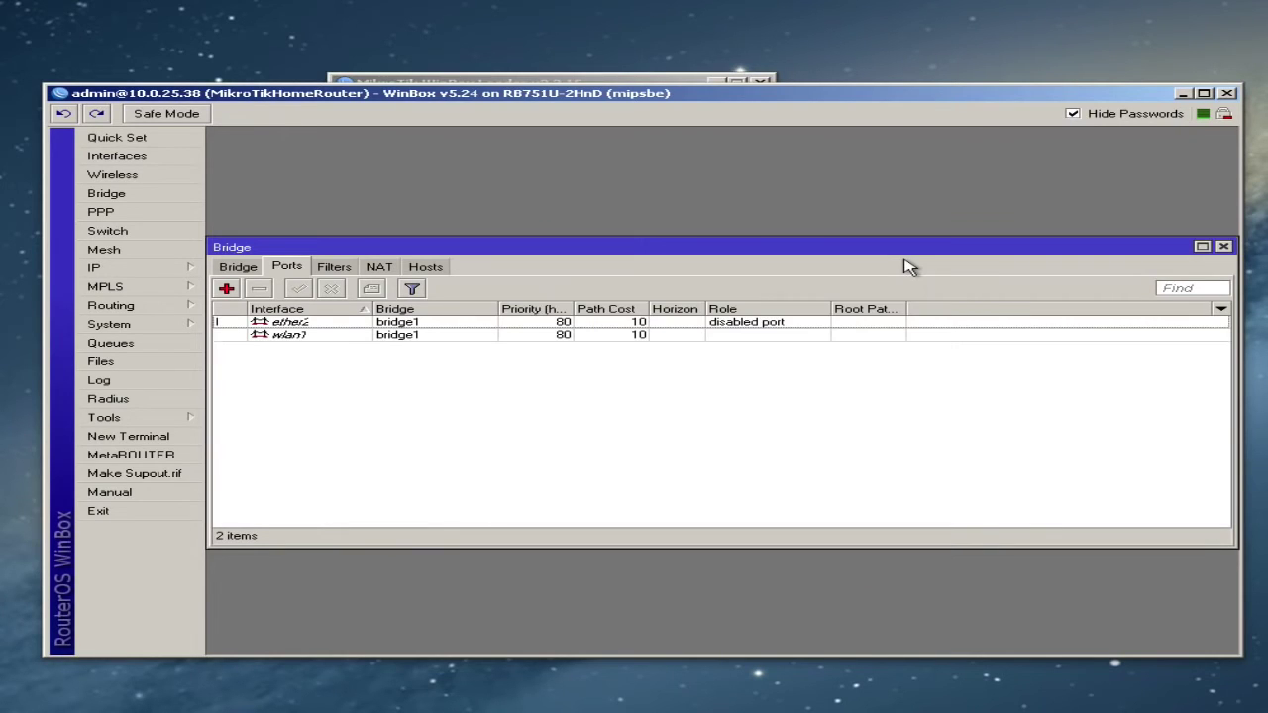
pyautogui.click(387, 321)
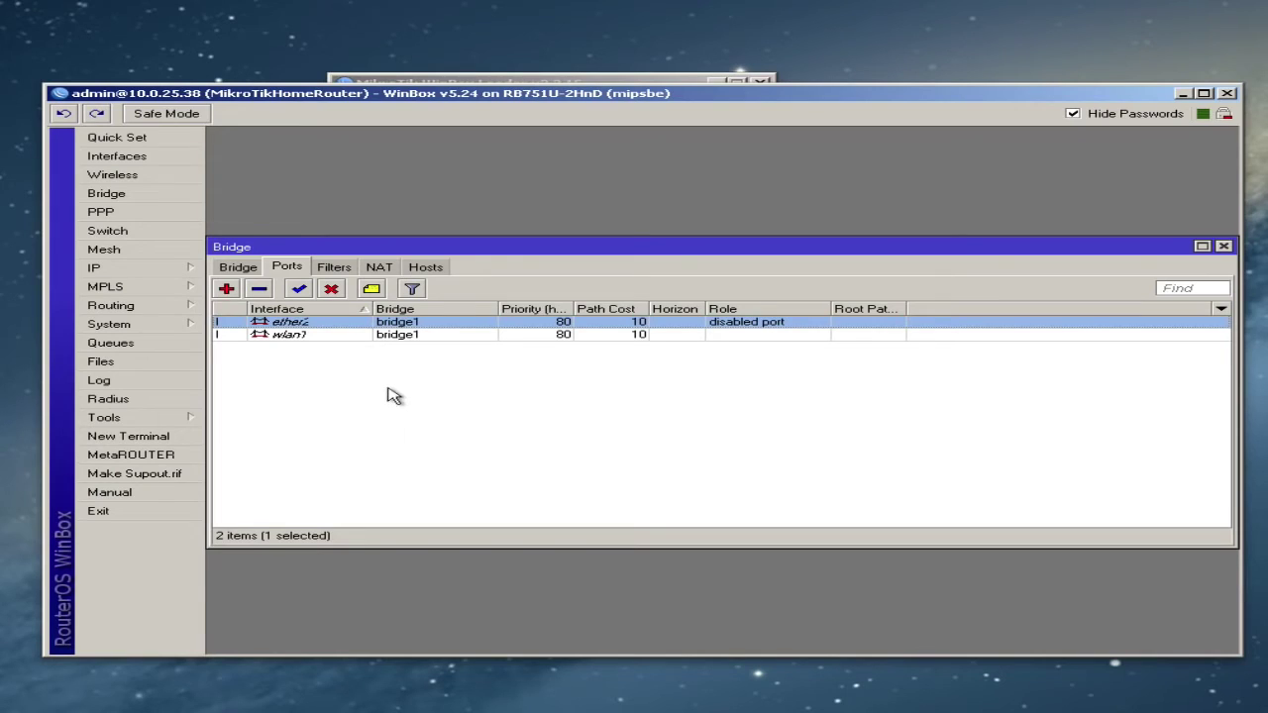
pyautogui.click(388, 337)
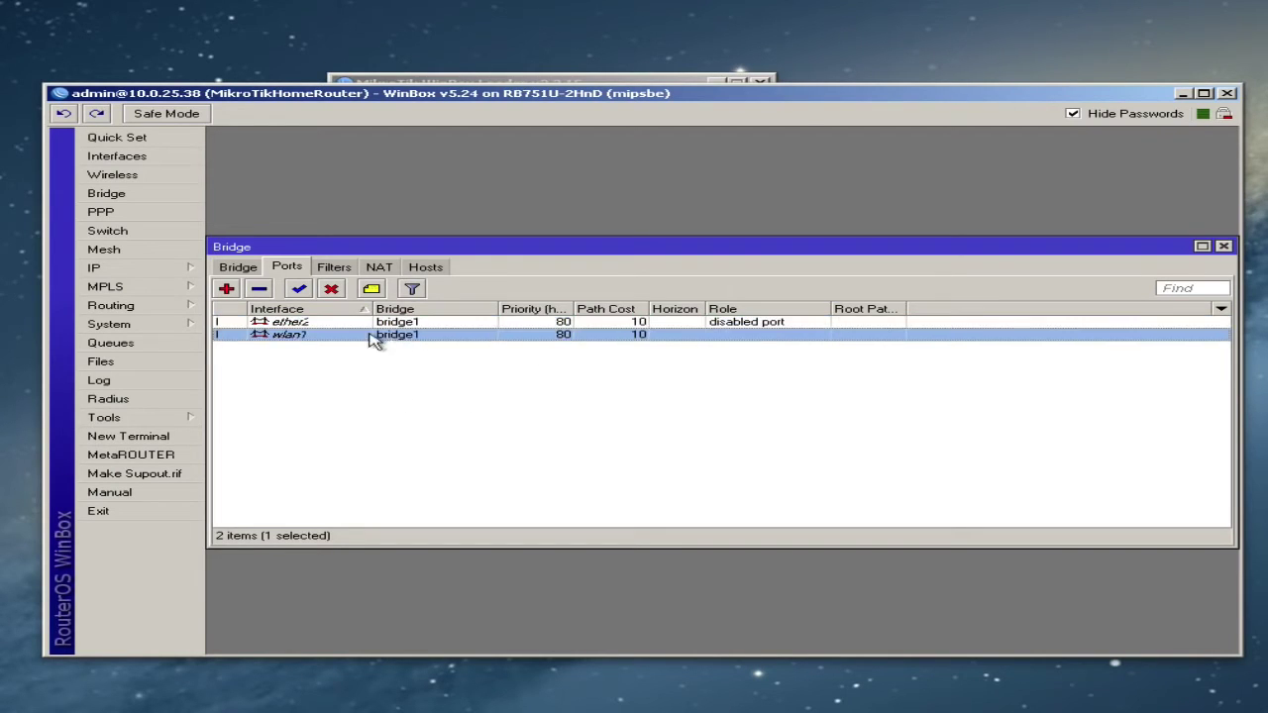
pyautogui.click(331, 324)
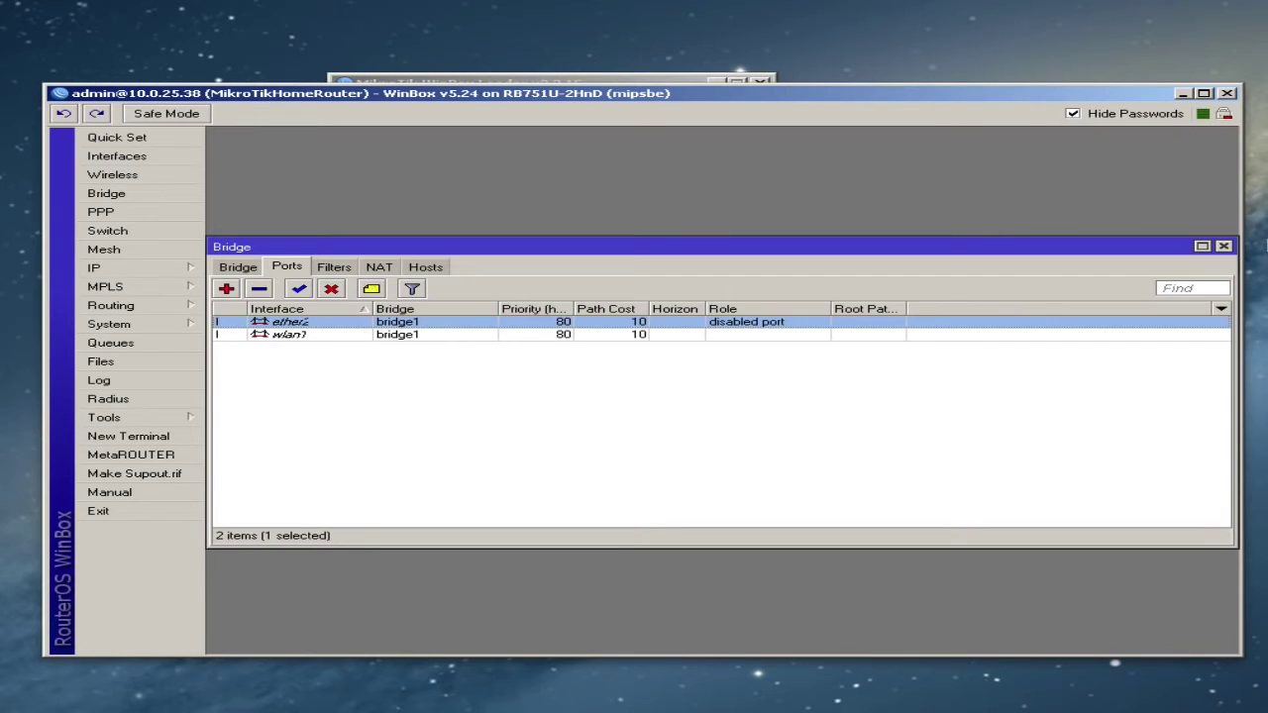
pyautogui.click(1223, 246)
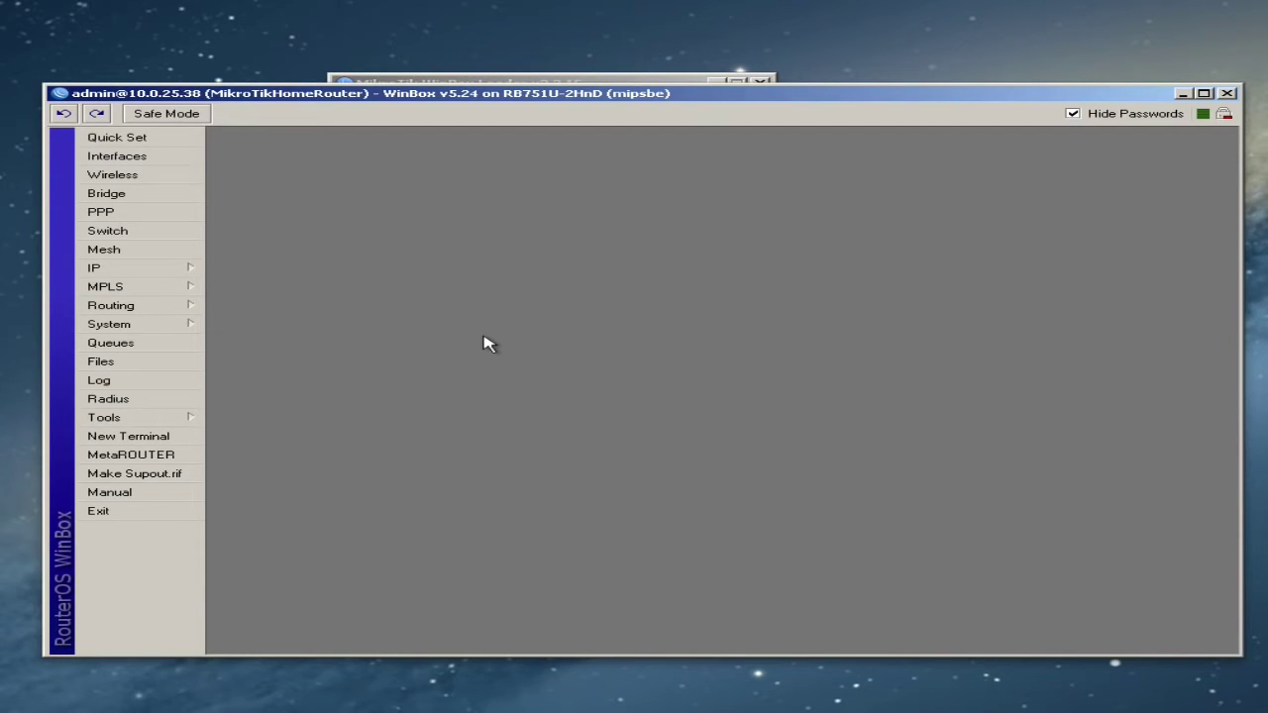
# Add the IP address 192.168.1.1/24 to the bridge1 interface and apply it.
pyautogui.click(146, 273)
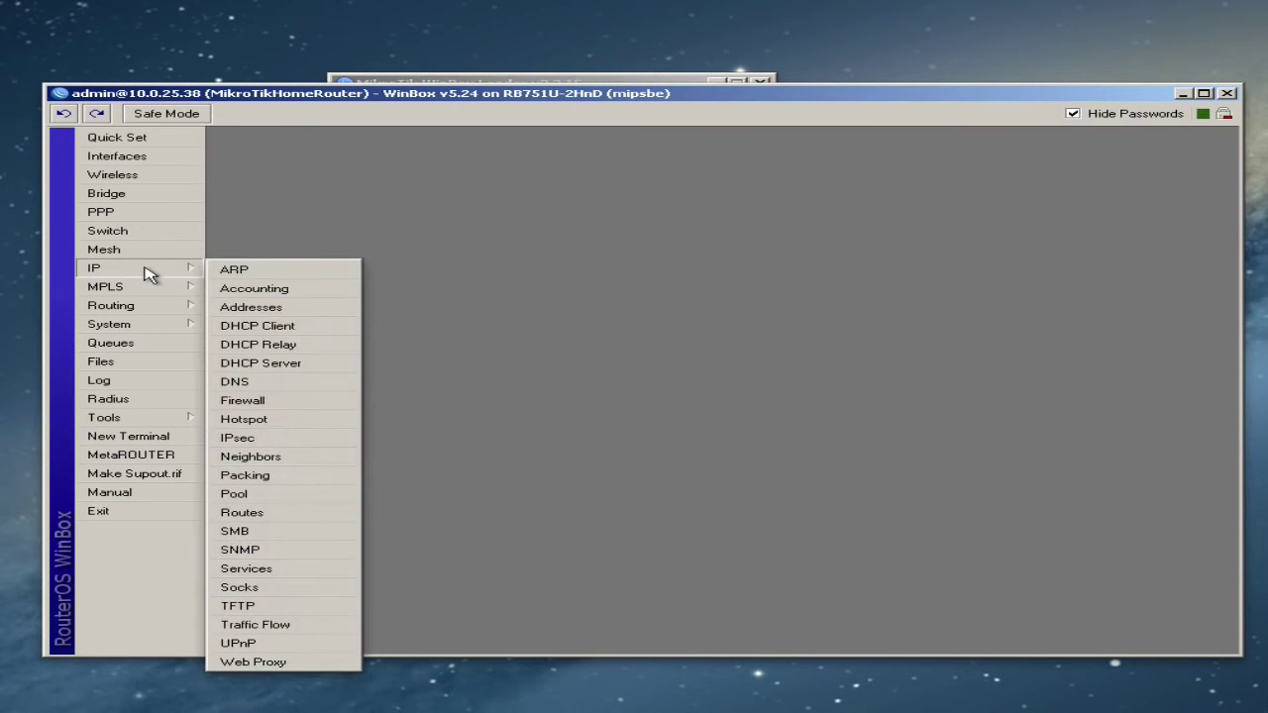
pyautogui.click(252, 309)
pyautogui.click(531, 280)
pyautogui.moveTo(650, 293); pyautogui.dragTo(595, 284)
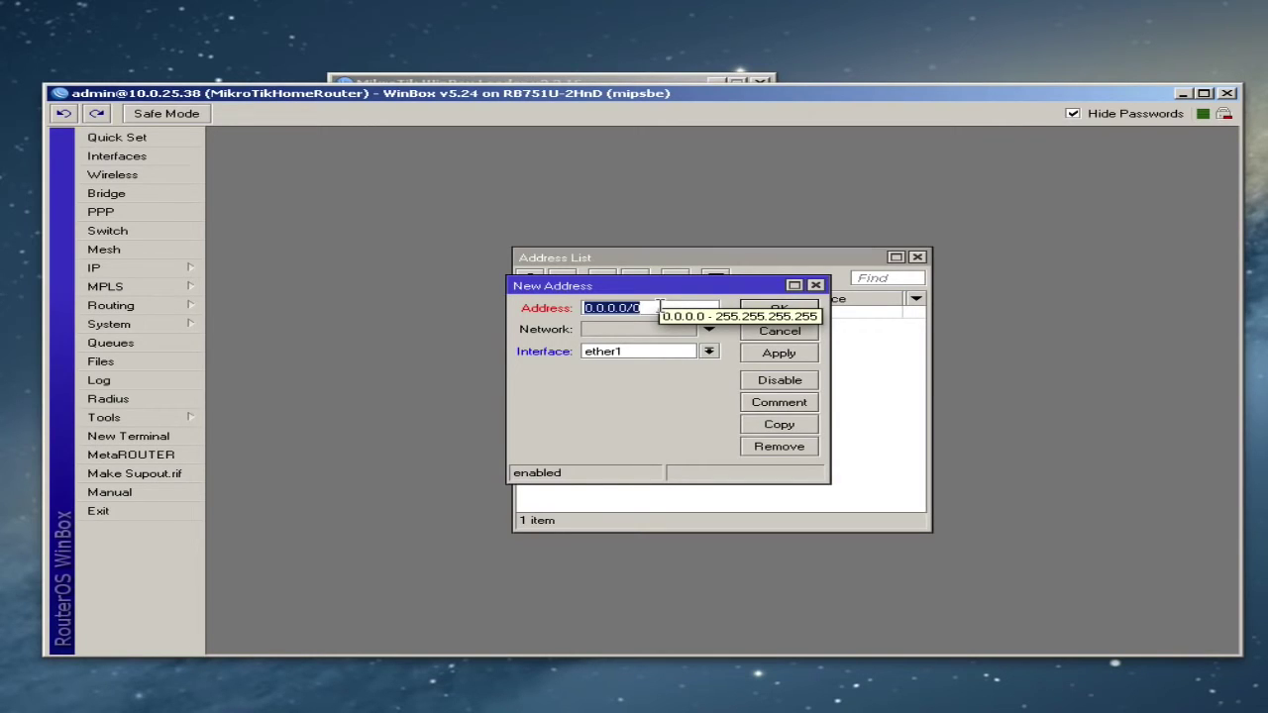
pyautogui.write('192.')
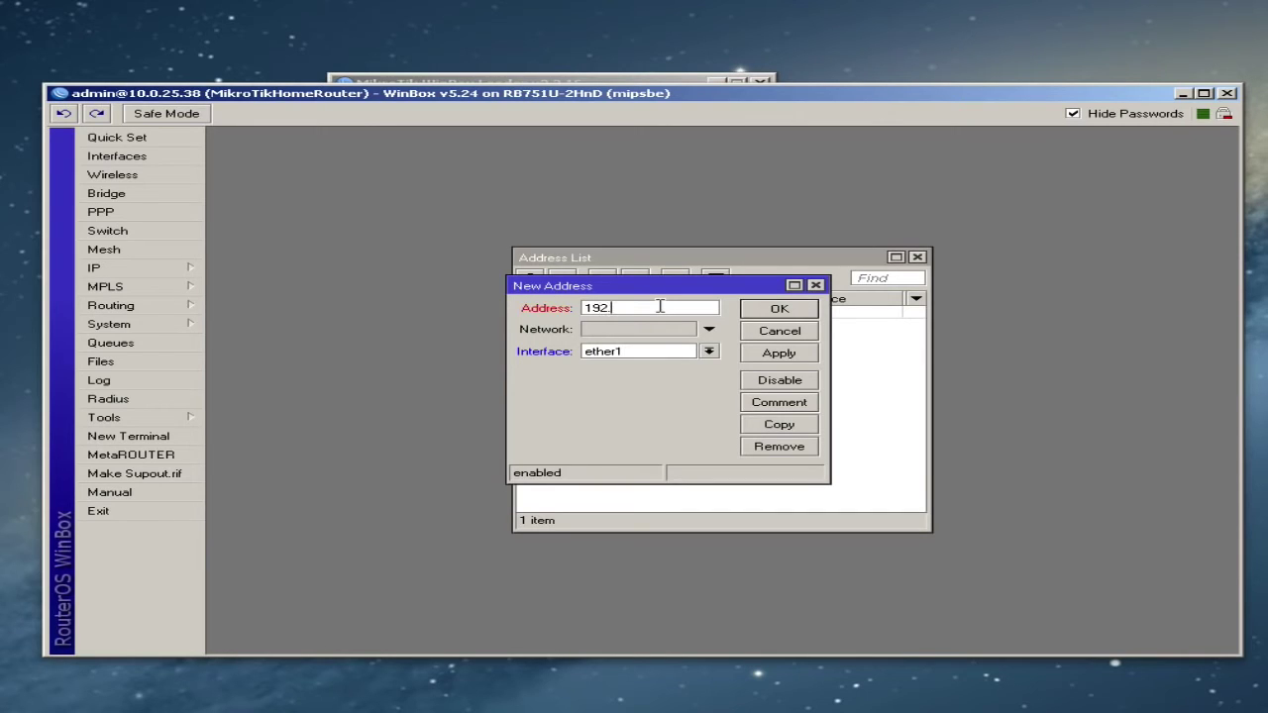
pyautogui.write('168.1.1/24')
pyautogui.moveTo(699, 303)
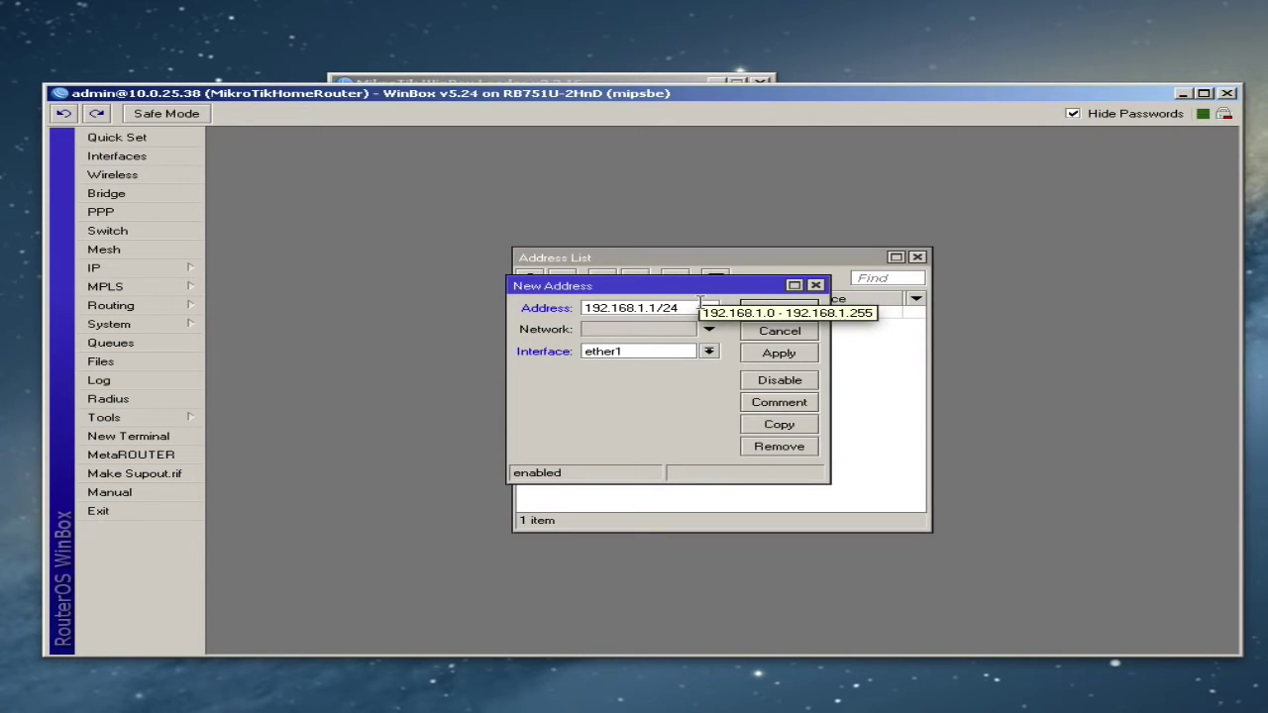
pyautogui.click(709, 352)
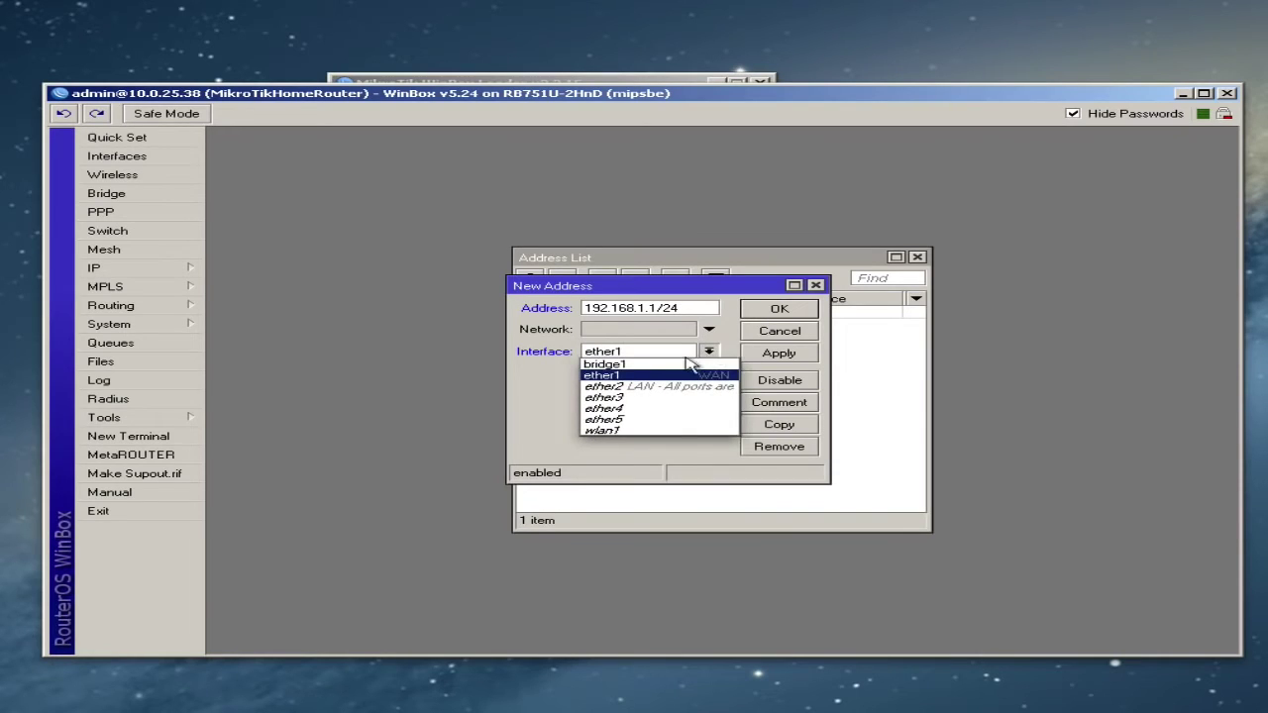
pyautogui.click(672, 367)
pyautogui.click(778, 354)
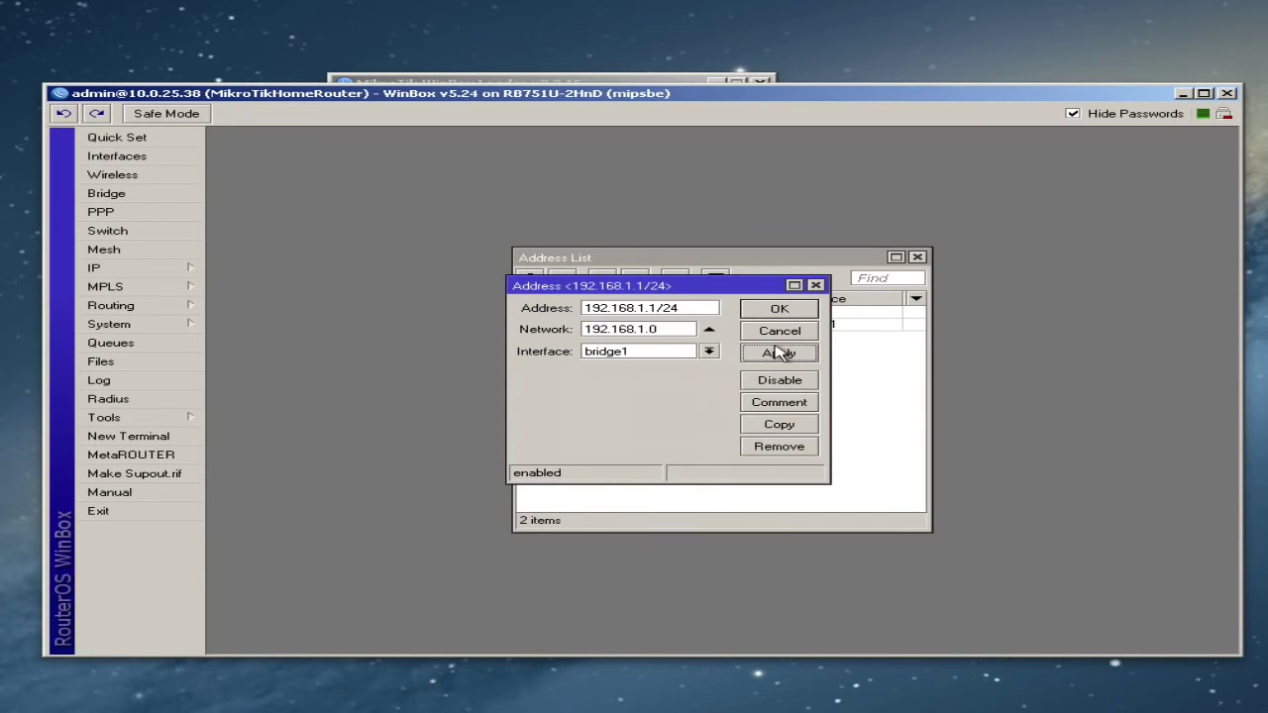
# Comment the new bridge1 address as "LAN IP Subnet", save it and close the address list.
pyautogui.click(778, 403)
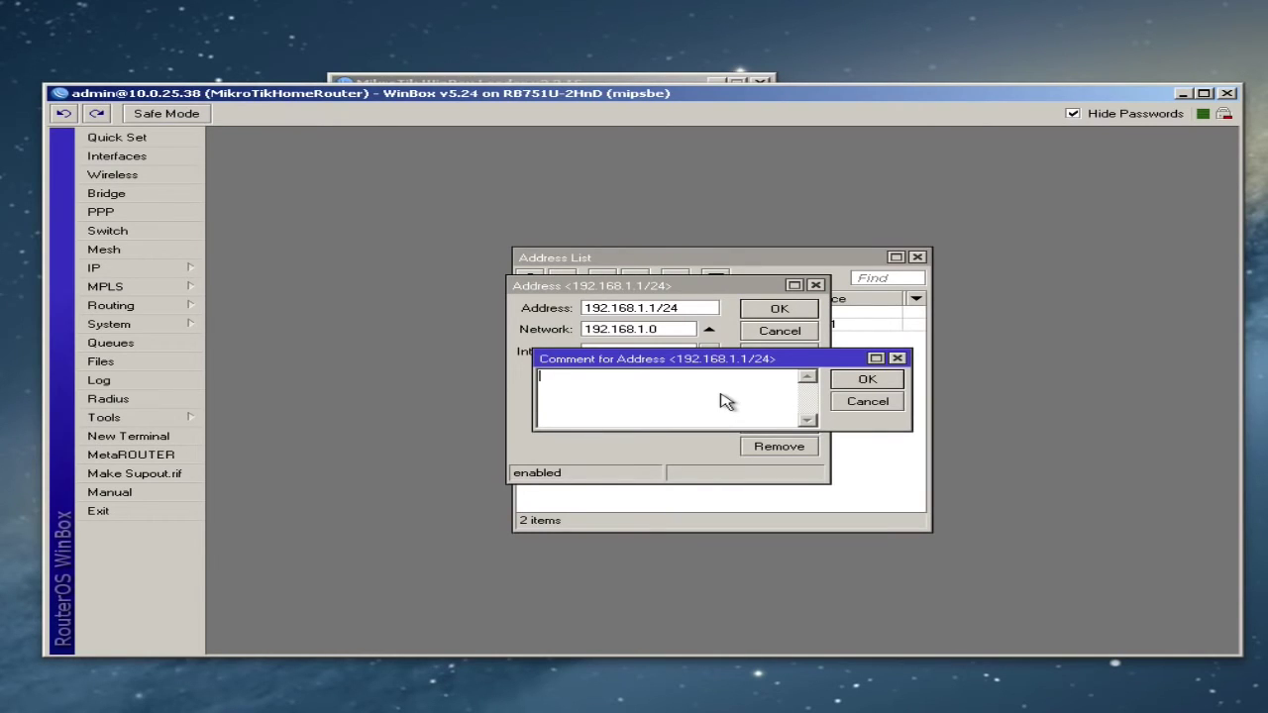
pyautogui.write('LAN IP Subnet')
pyautogui.click(867, 379)
pyautogui.click(779, 309)
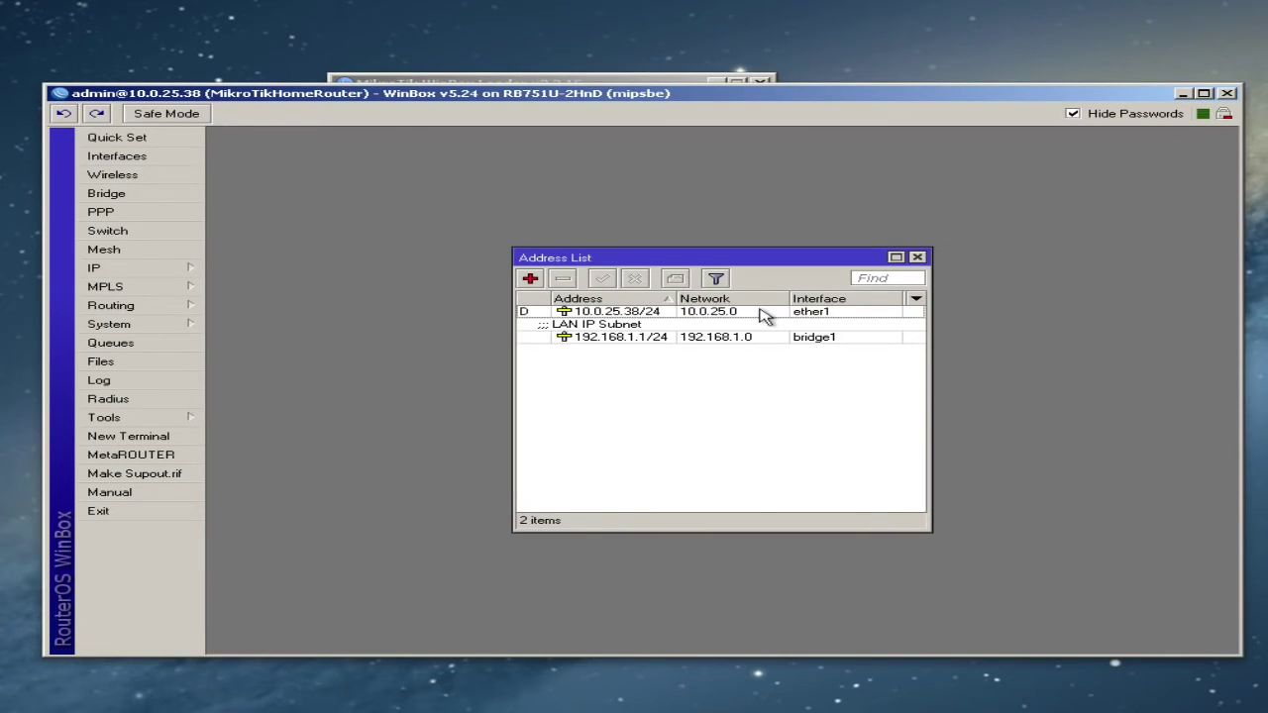
pyautogui.click(917, 257)
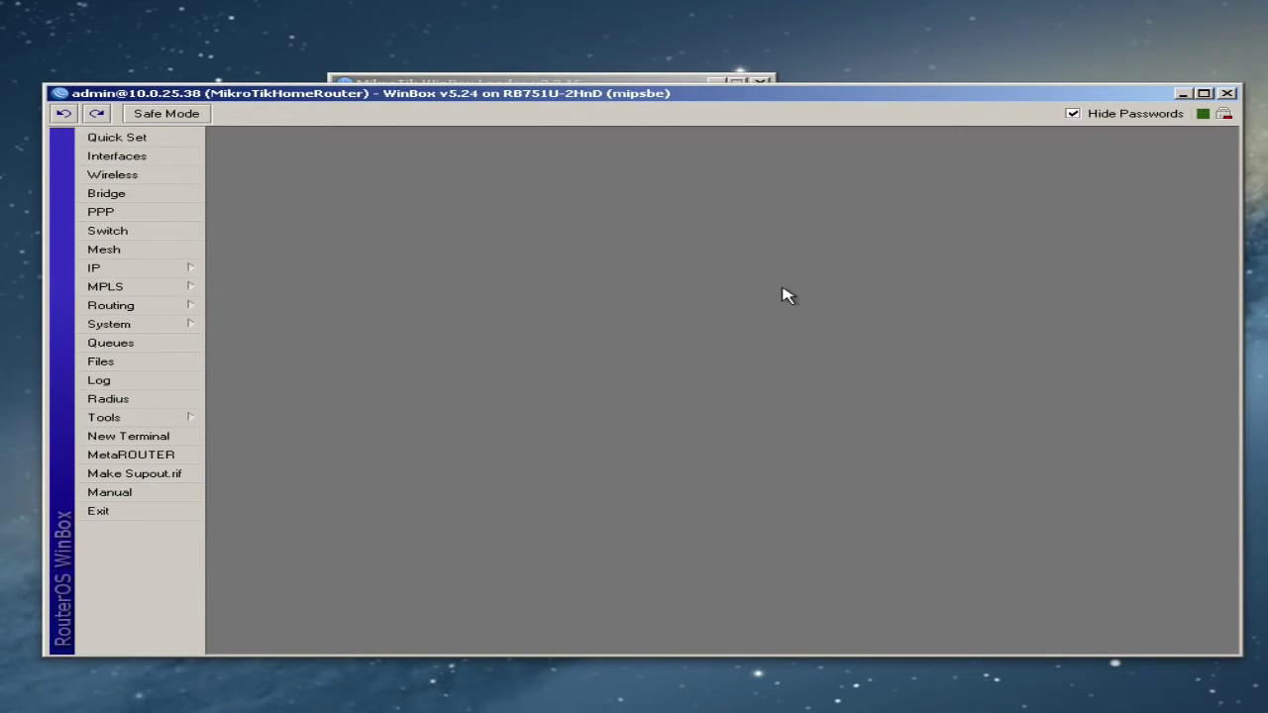
# Run DHCP Setup on bridge1, accepting the 192.168.1.0/24 address space, gateway 192.168.1.1 and the proposed address range.
pyautogui.click(142, 273)
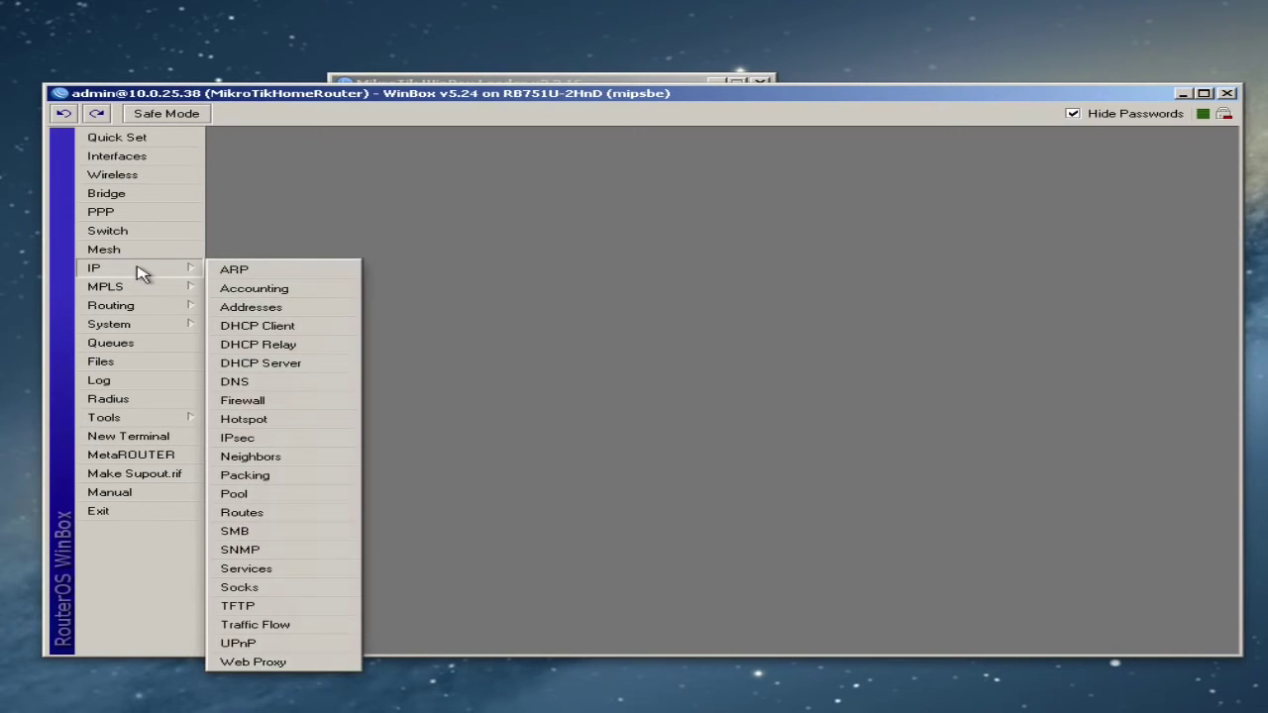
pyautogui.click(288, 363)
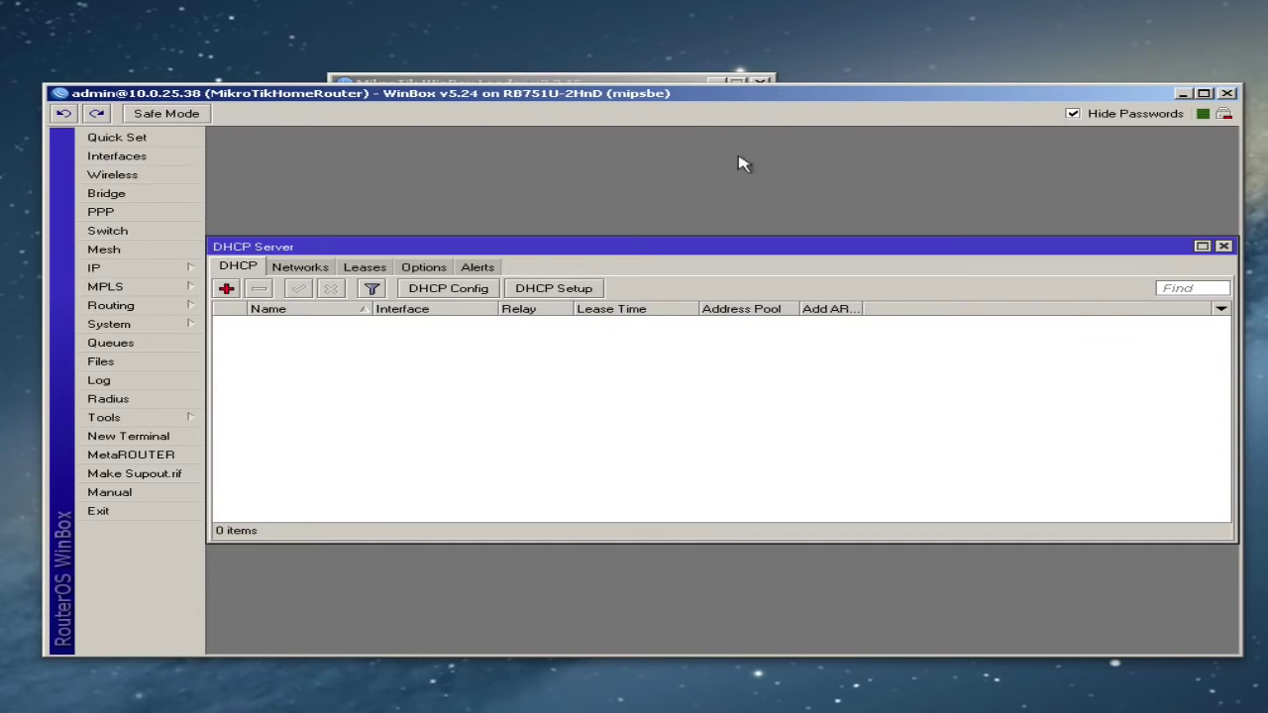
pyautogui.click(569, 289)
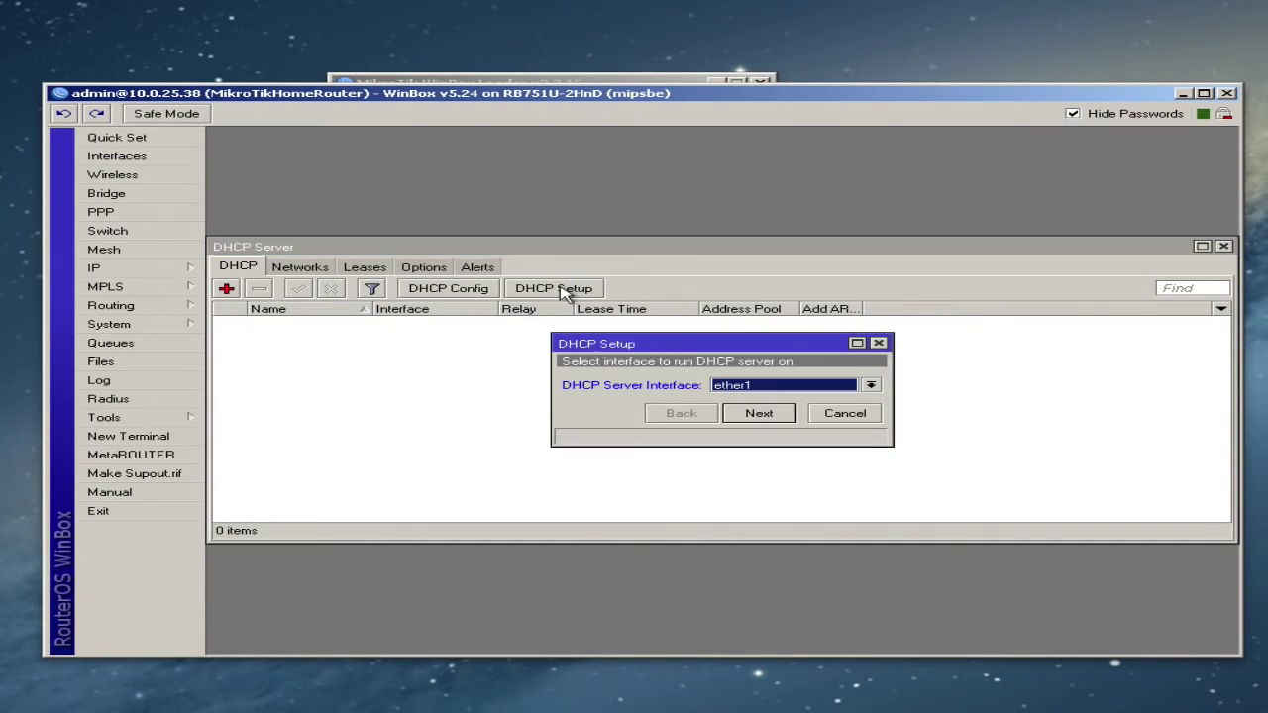
pyautogui.click(752, 385)
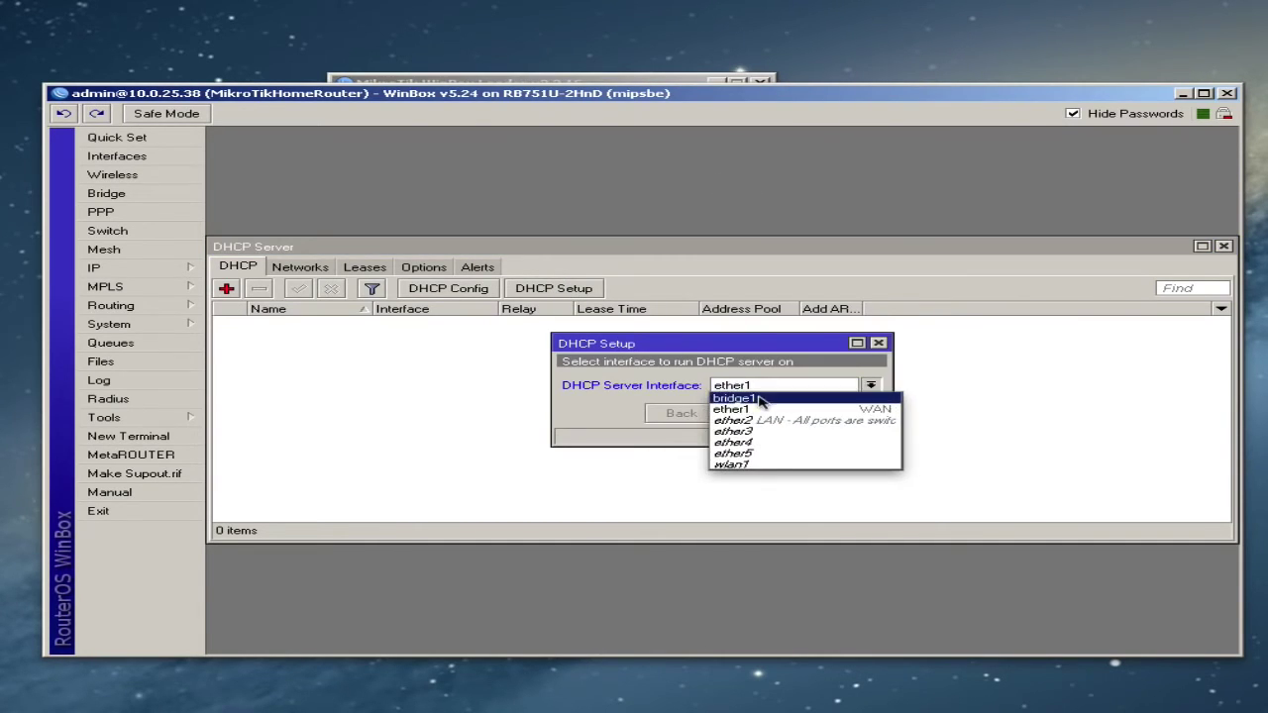
pyautogui.click(763, 401)
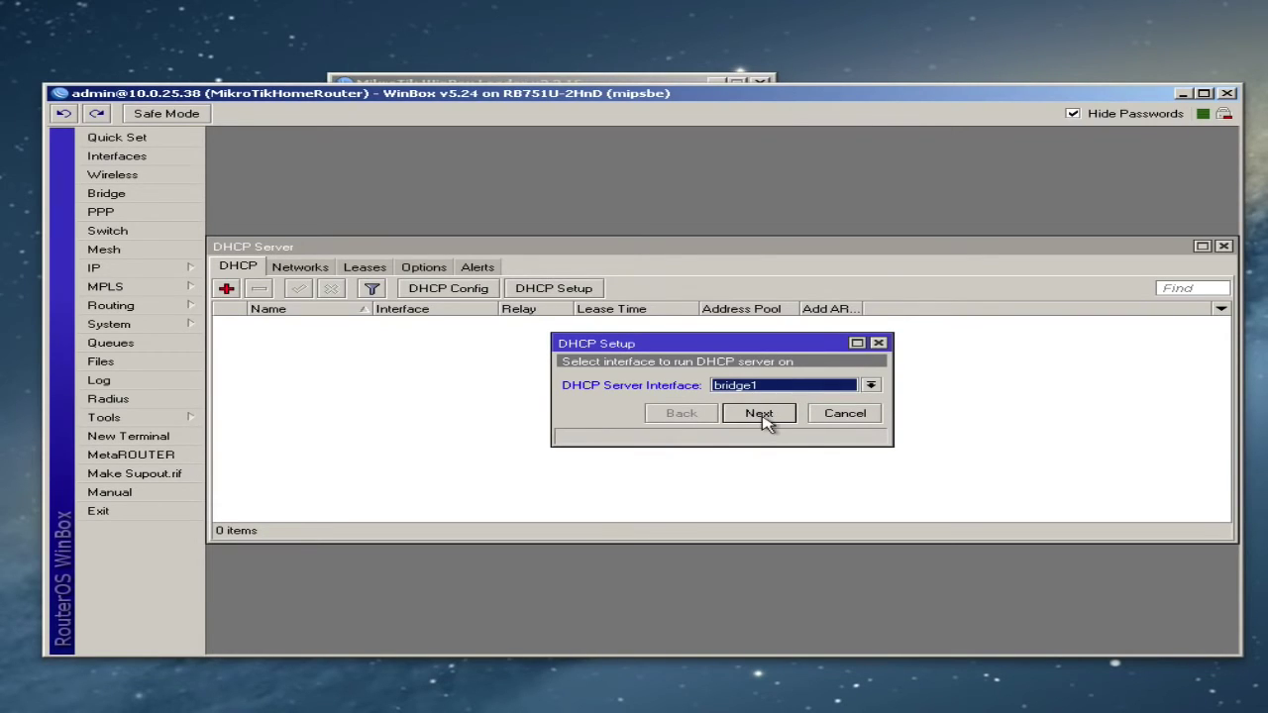
pyautogui.click(759, 413)
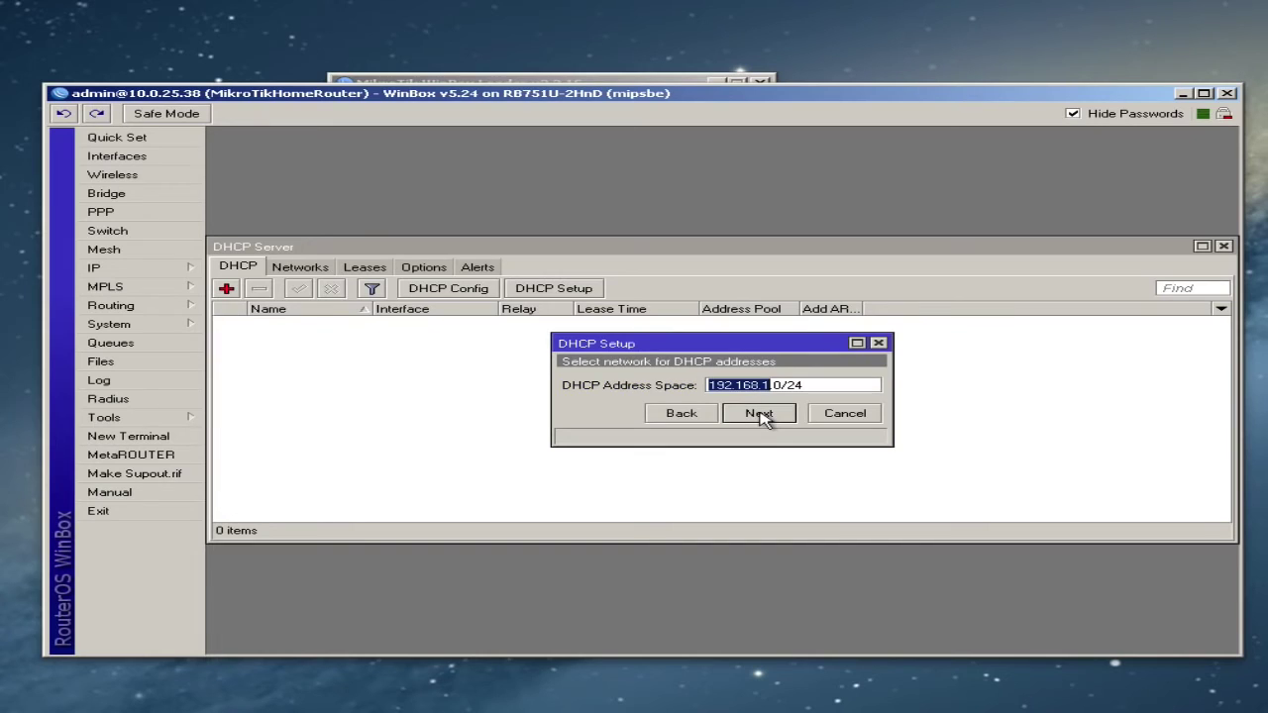
pyautogui.click(759, 413)
pyautogui.click(759, 413)
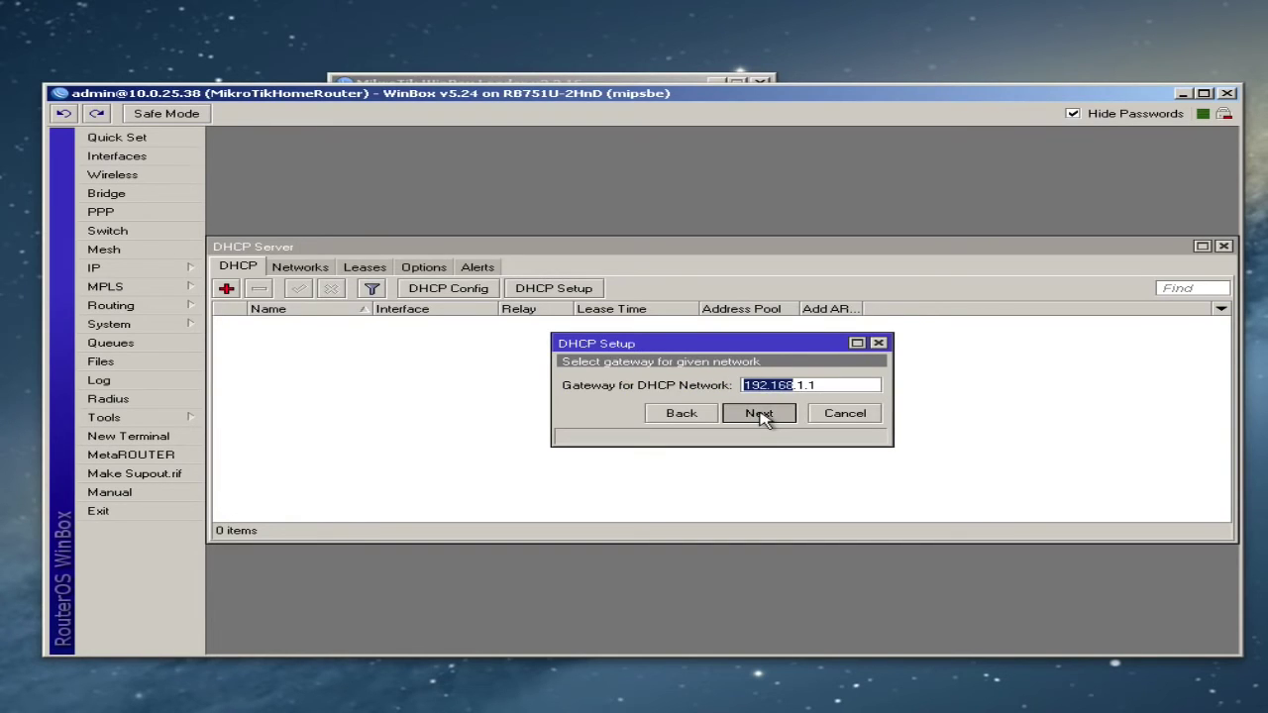
pyautogui.click(759, 413)
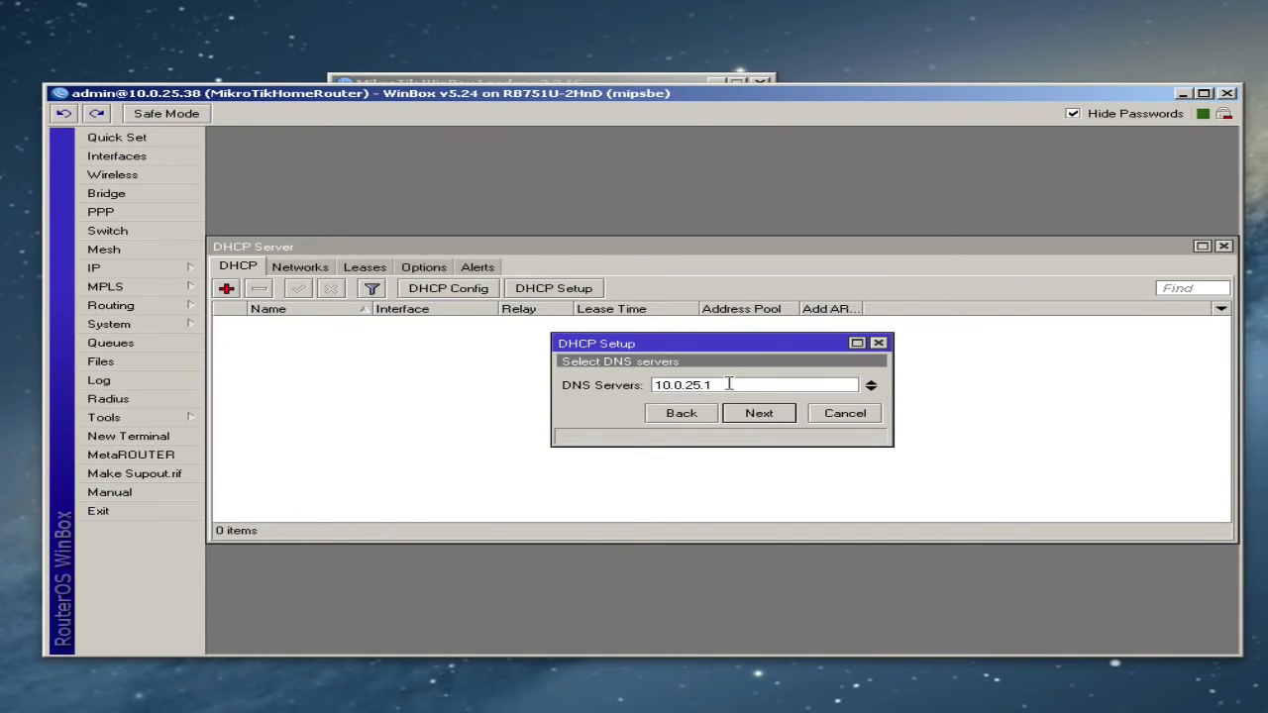
# Set the DHCP DNS server to 192.168.1.1, keep the default 3-day lease time and complete the setup.
pyautogui.doubleClick(746, 385)
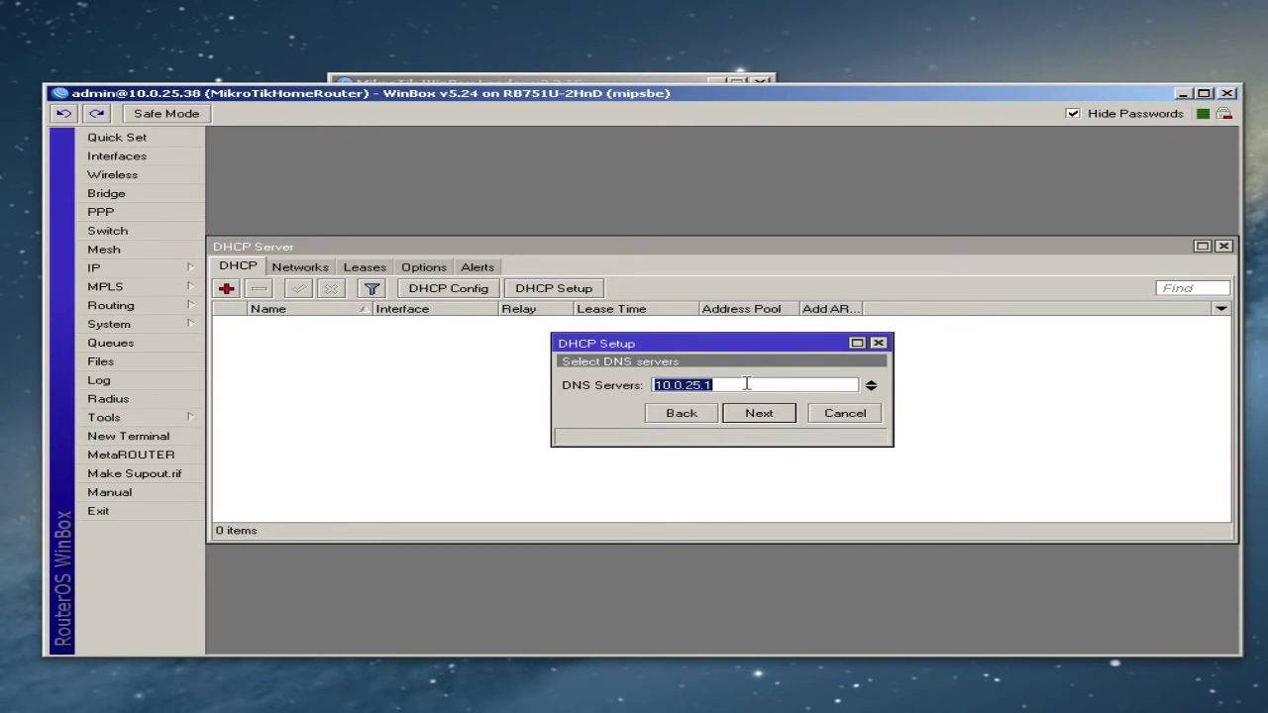
pyautogui.write('192.168.1.1')
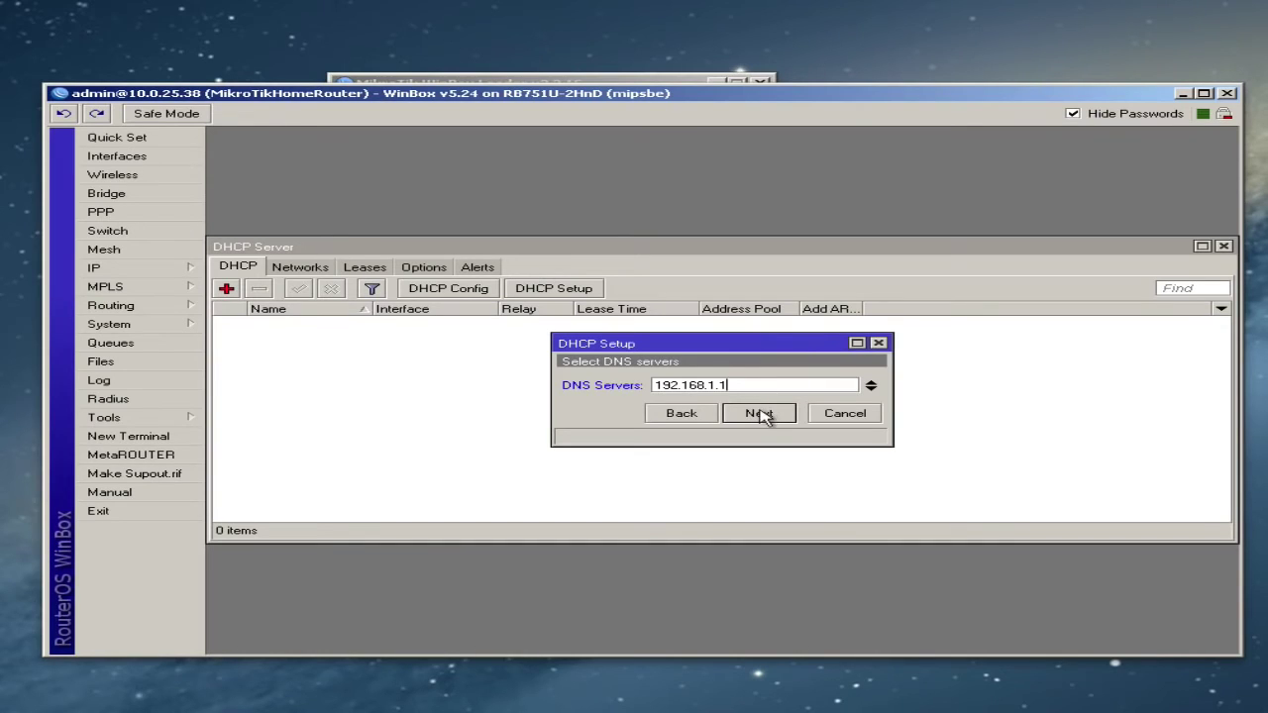
pyautogui.click(760, 413)
pyautogui.click(760, 413)
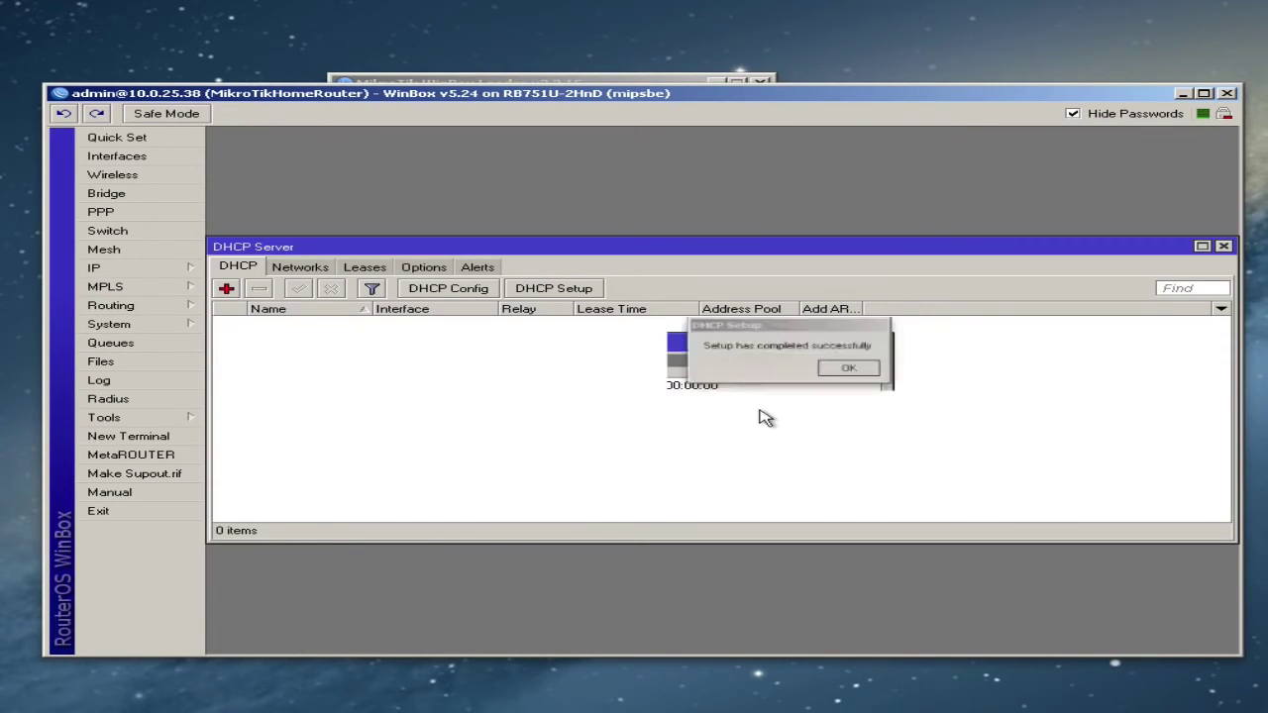
pyautogui.click(862, 375)
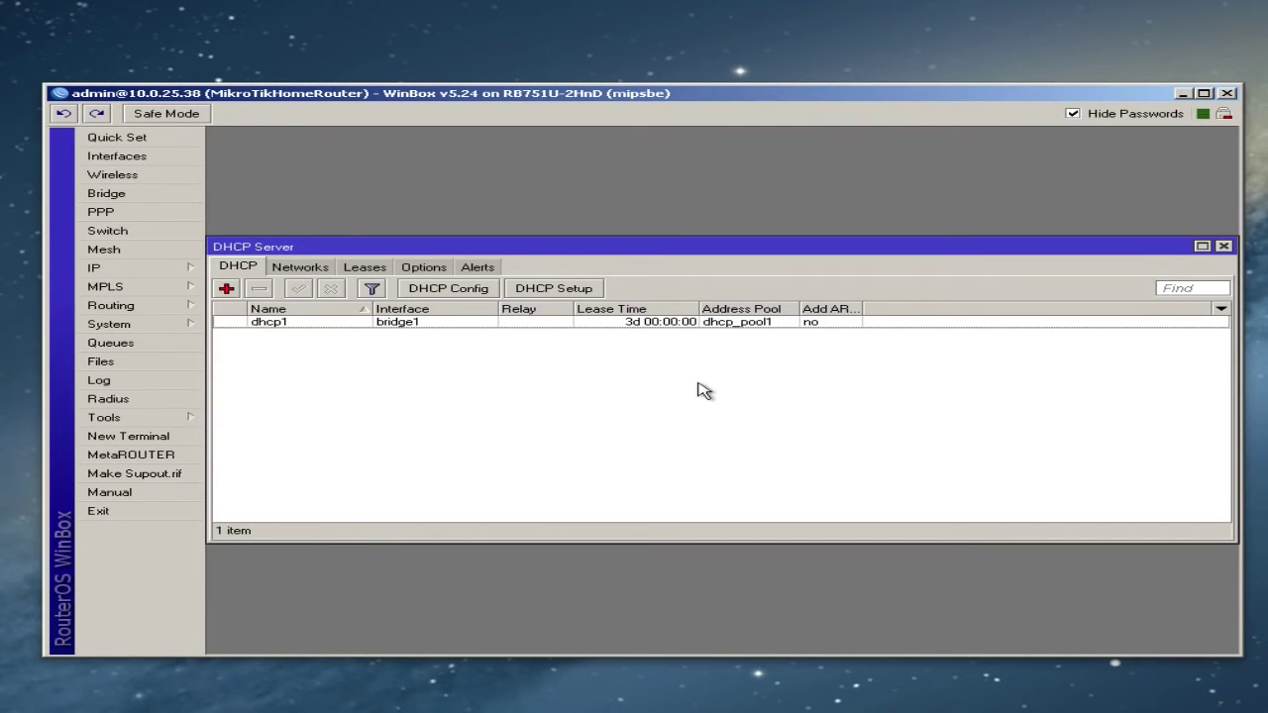
# Close the DHCP server settings and enable the wlan1 wireless interface.
pyautogui.click(130, 179)
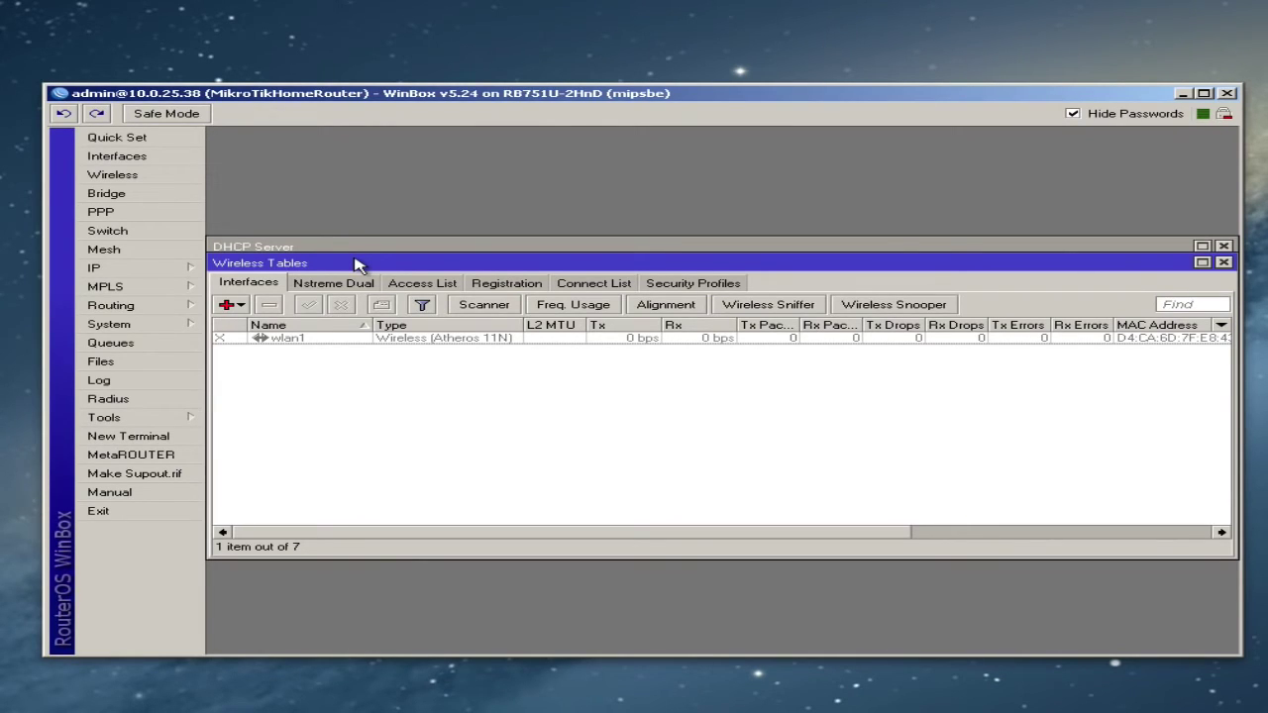
pyautogui.click(1224, 245)
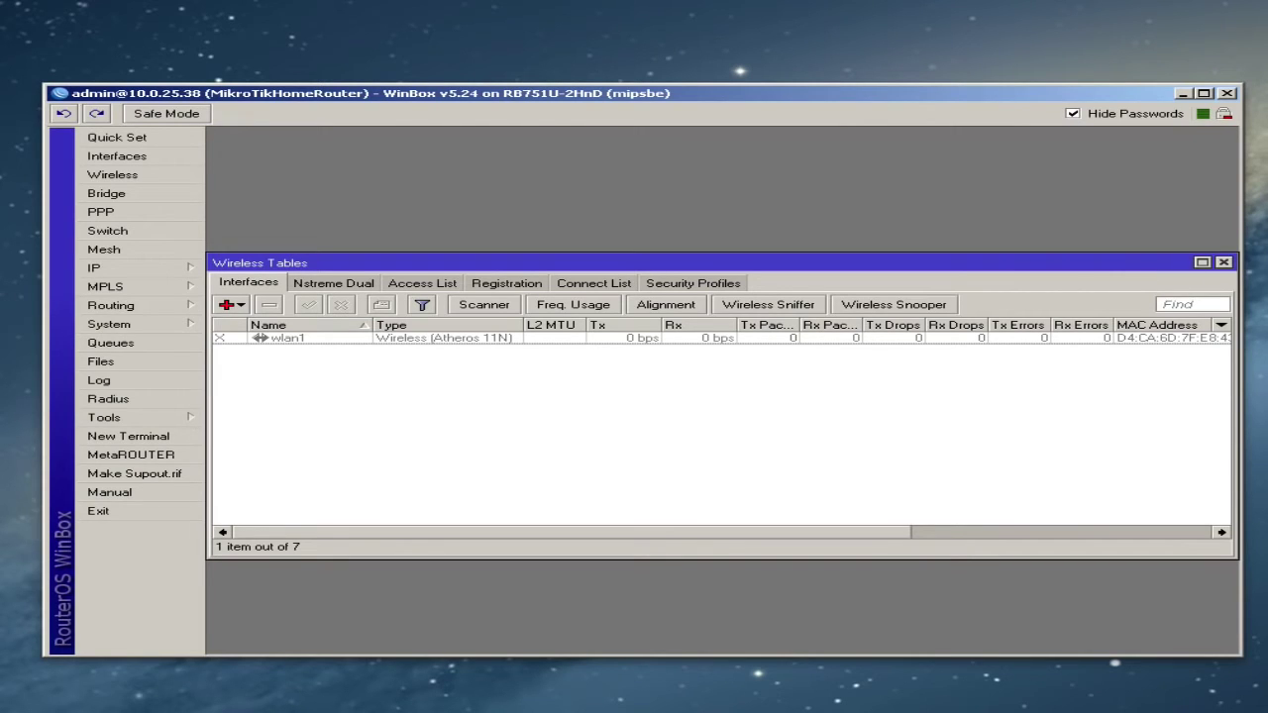
pyautogui.click(1224, 263)
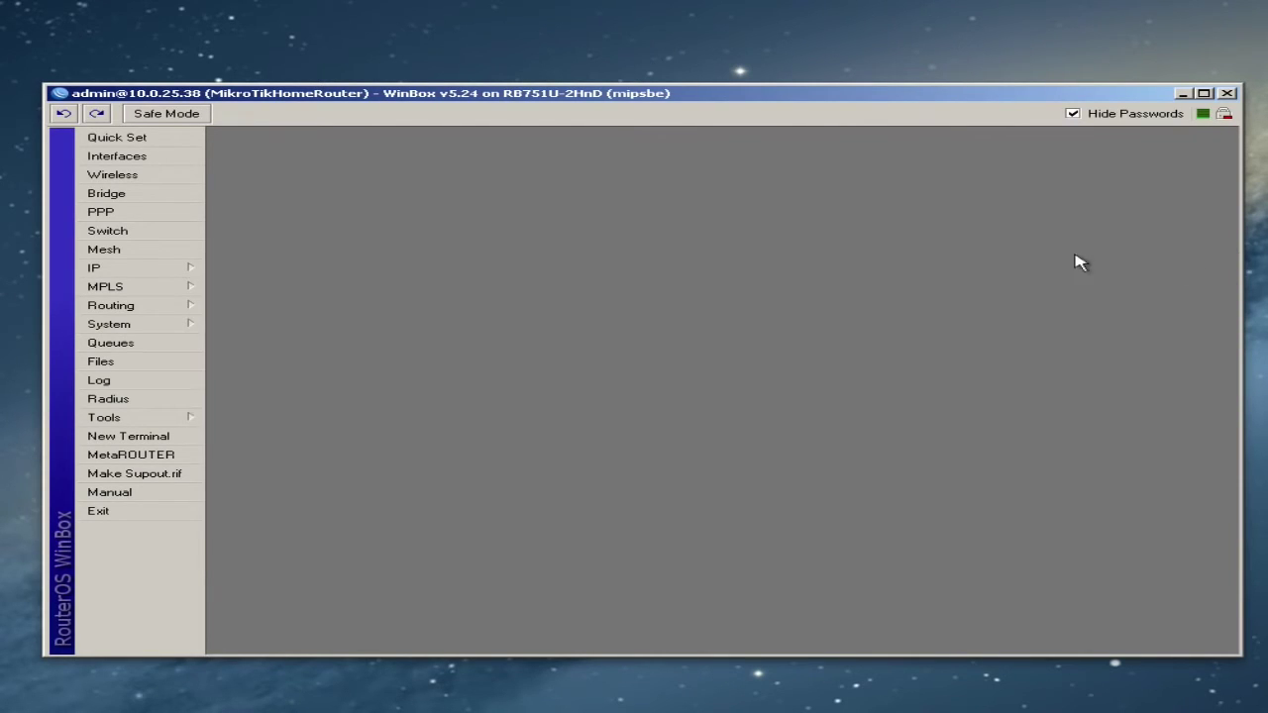
pyautogui.click(123, 178)
pyautogui.click(313, 342)
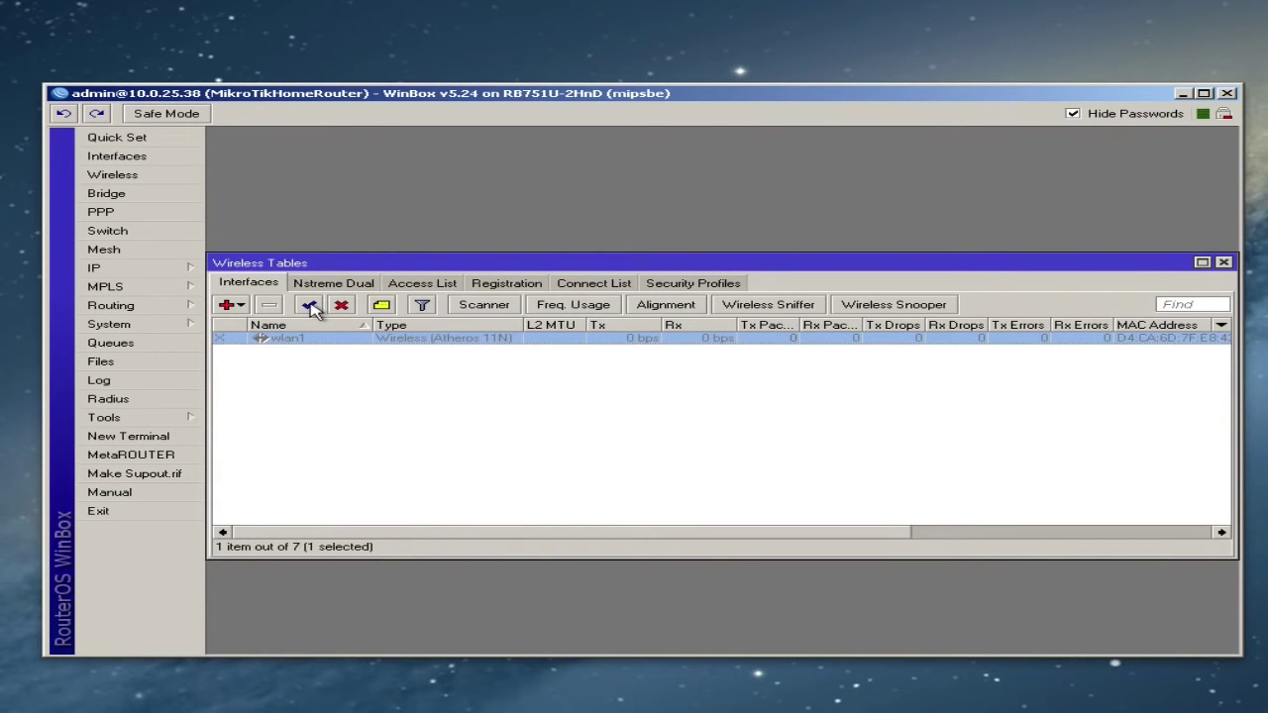
pyautogui.click(310, 307)
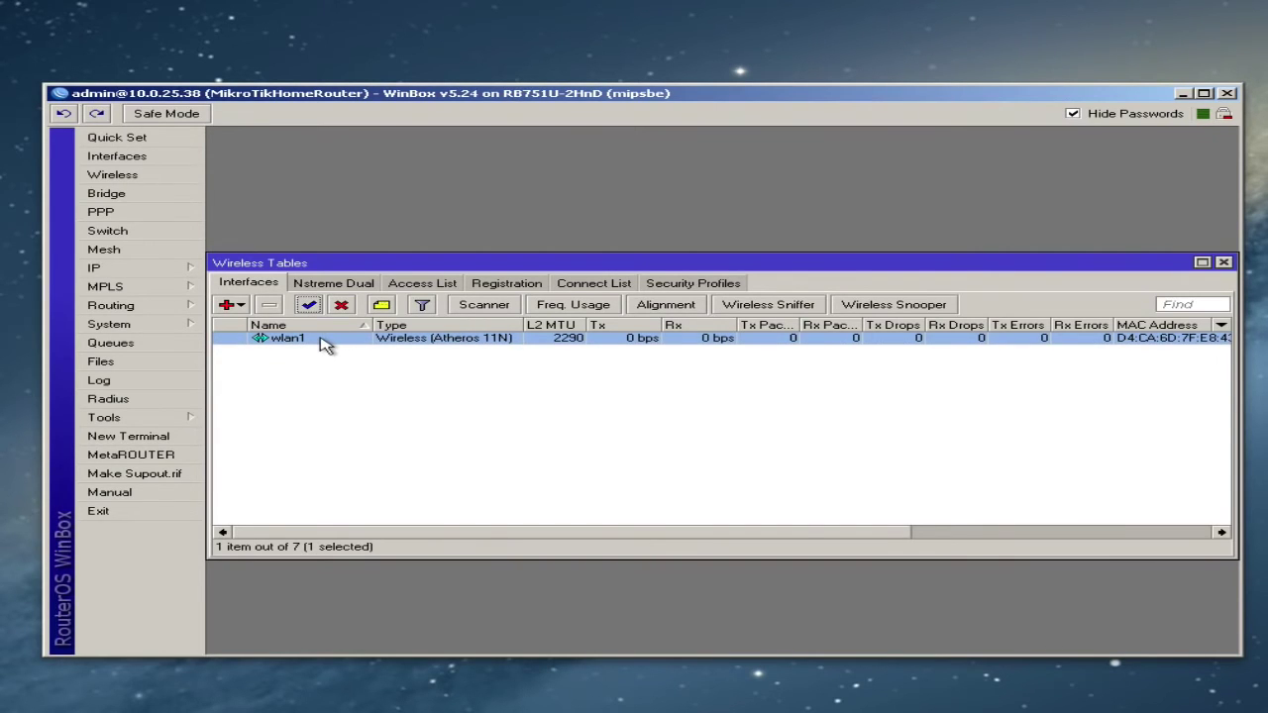
# Open the wlan1 wireless settings in advanced mode and set the mode to ap bridge and the band to 2GHz-B/G/N.
pyautogui.doubleClick(287, 338)
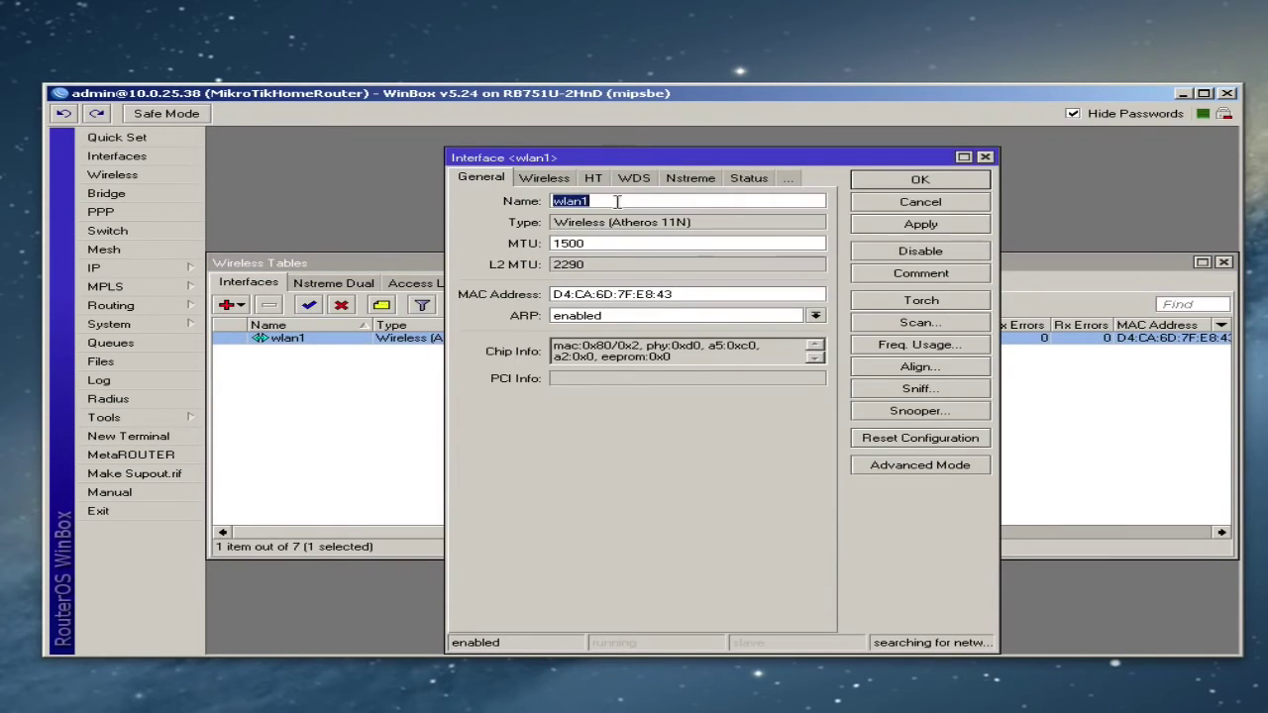
pyautogui.moveTo(599, 159); pyautogui.dragTo(579, 139)
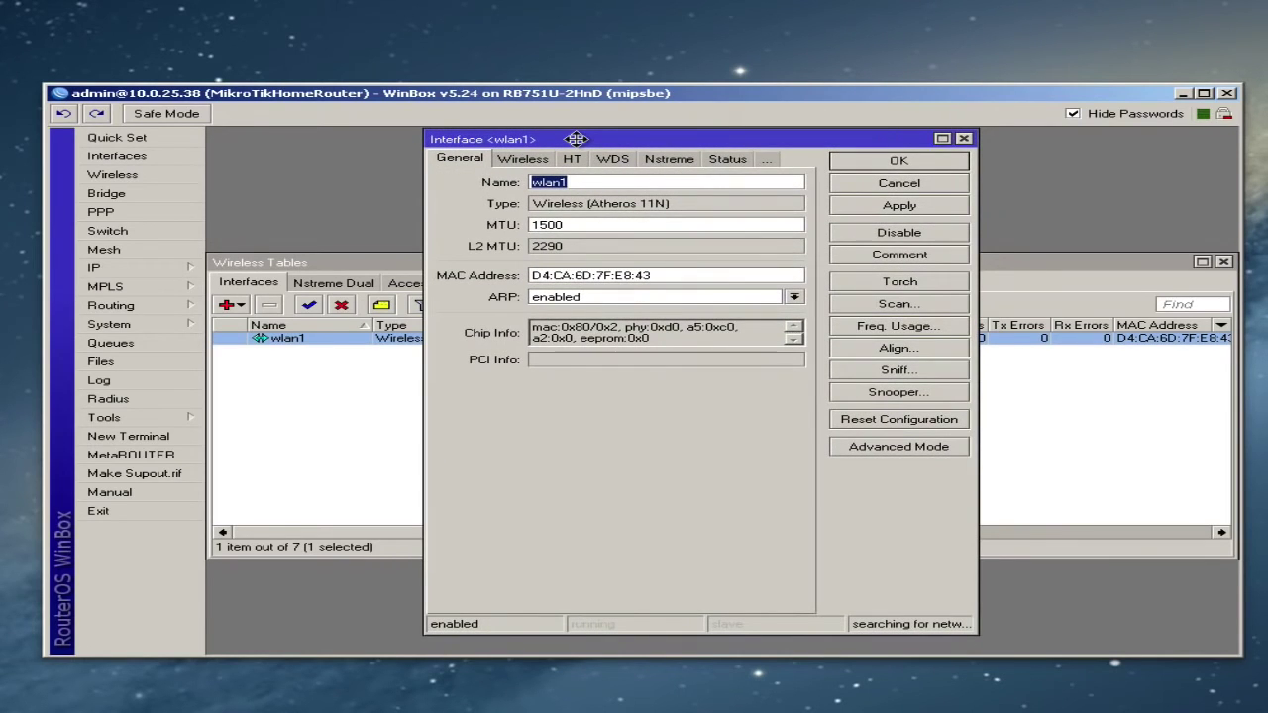
pyautogui.click(524, 161)
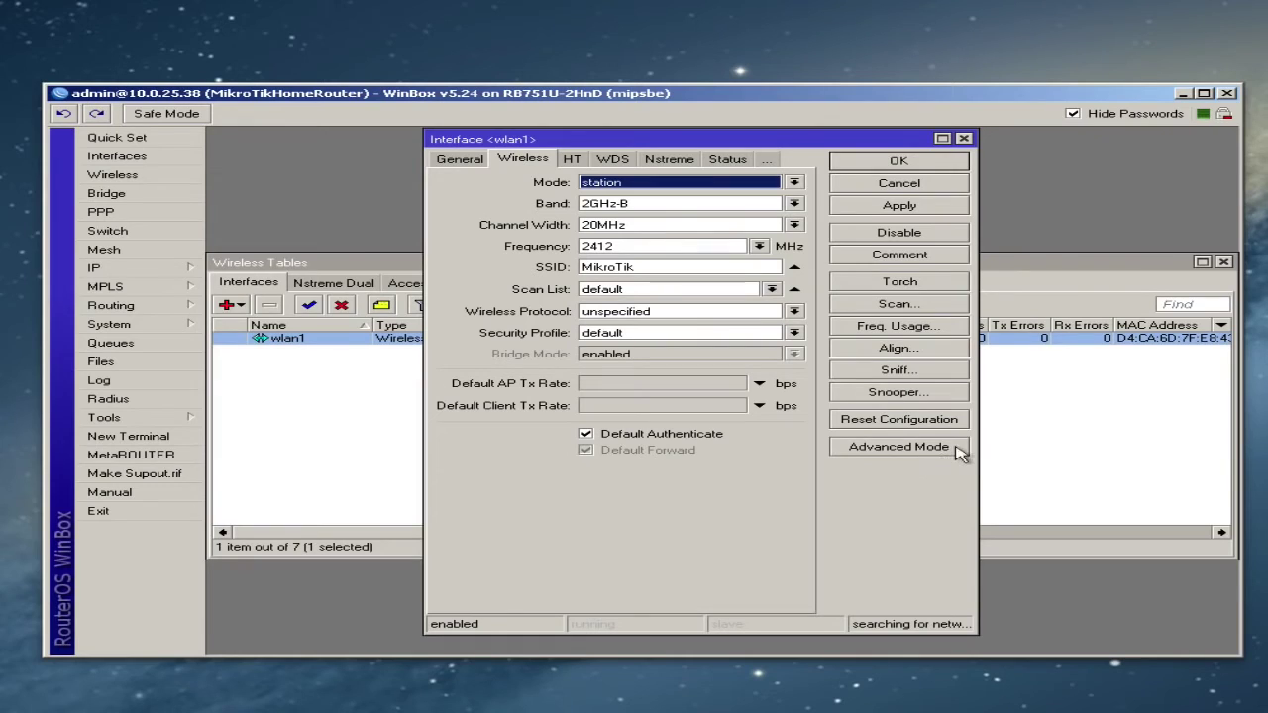
pyautogui.click(883, 448)
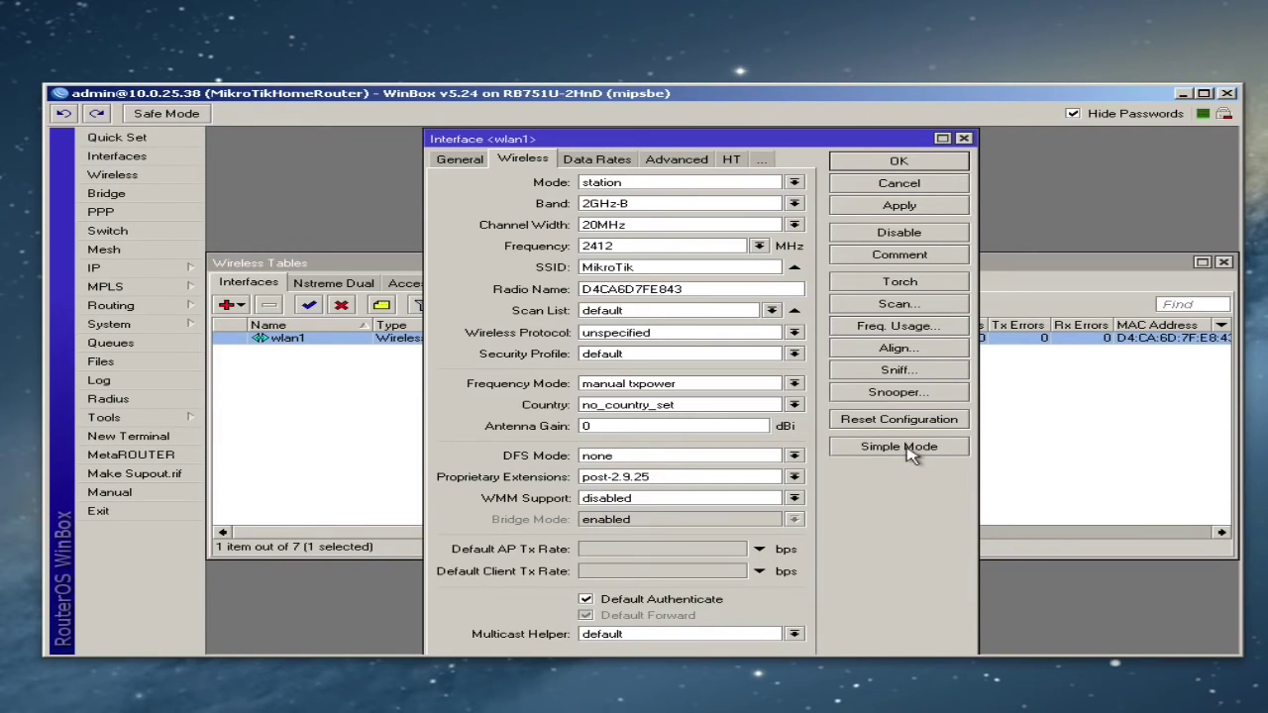
pyautogui.click(795, 183)
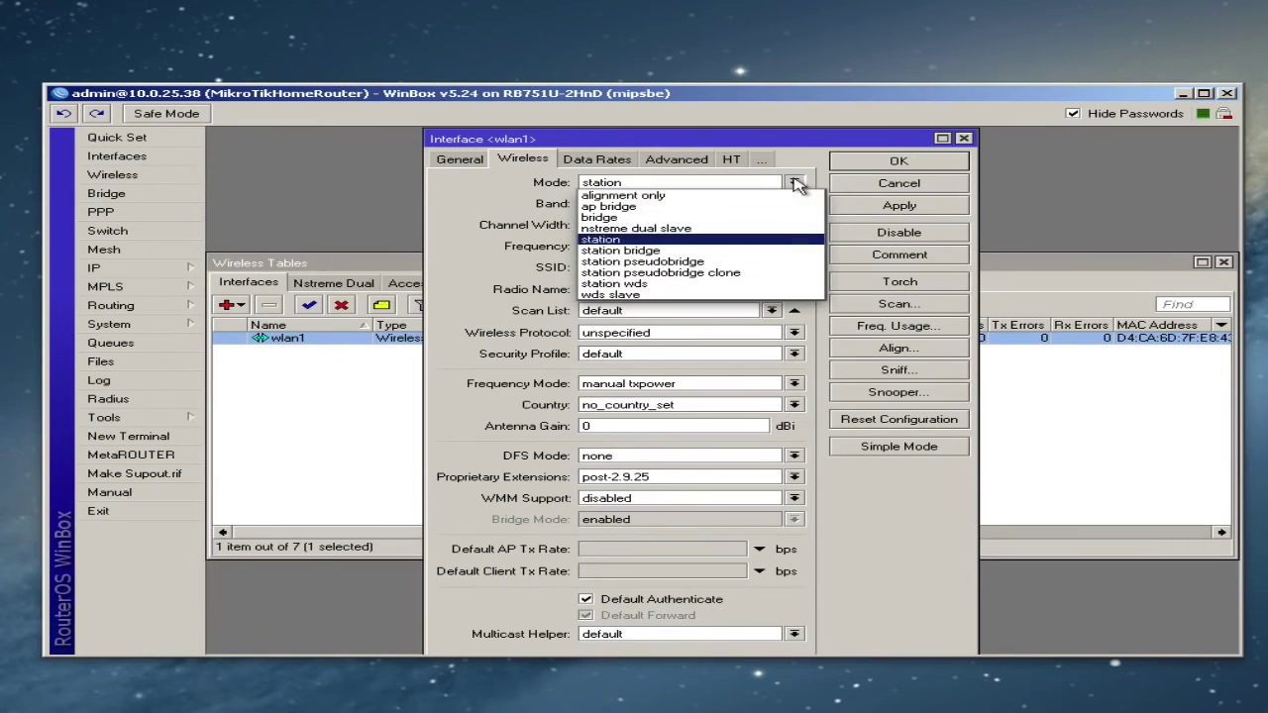
pyautogui.click(657, 207)
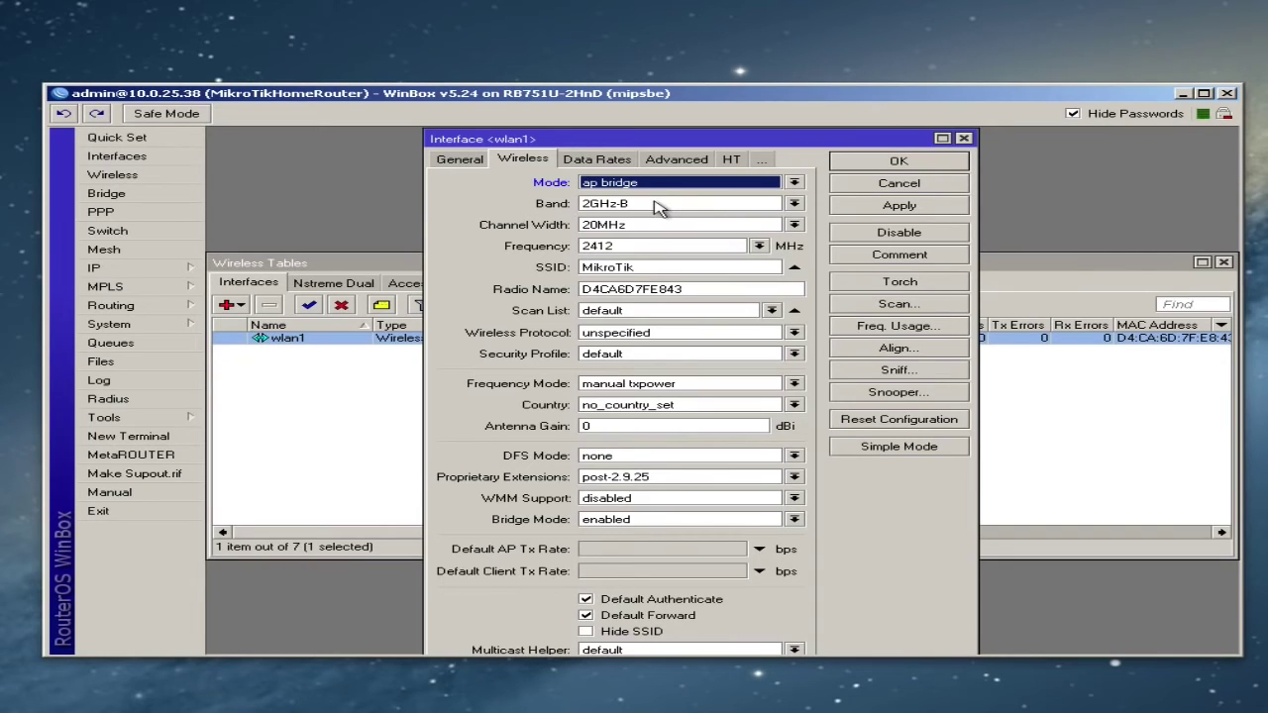
pyautogui.click(655, 206)
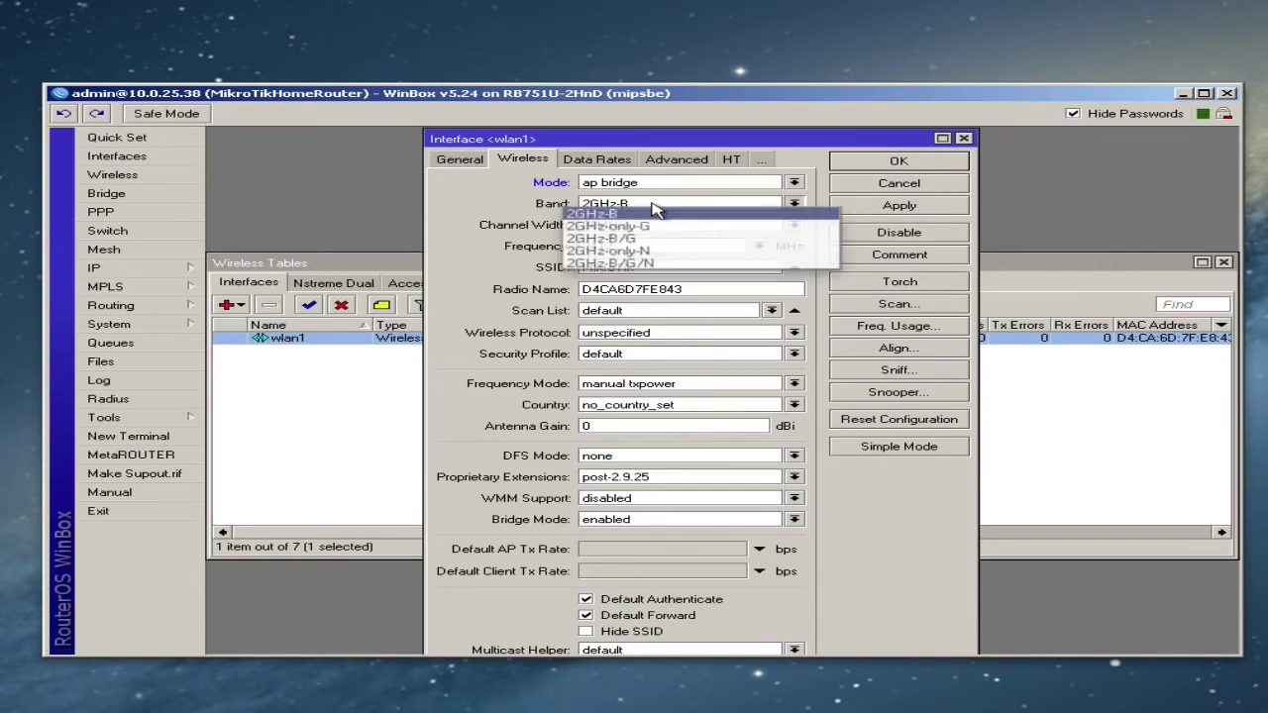
pyautogui.click(654, 261)
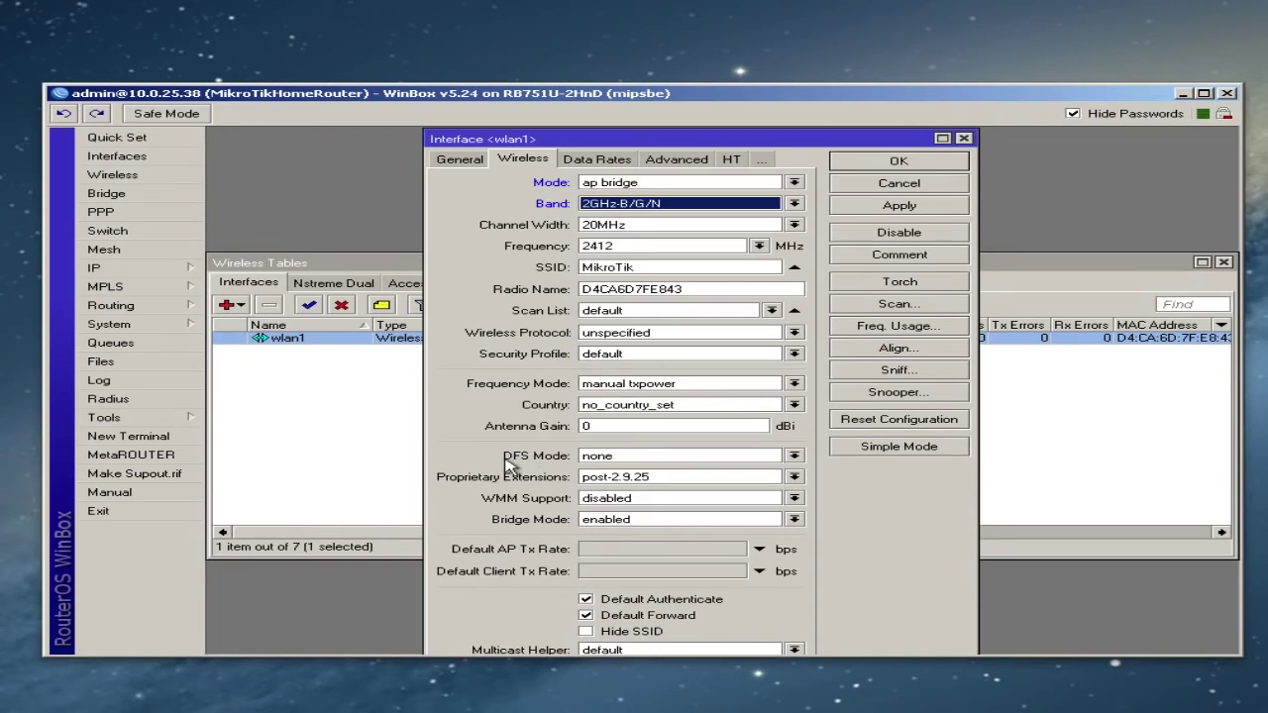
# Set wlan1's DFS mode to no radar detect and its SSID to MyHomeRouter.
pyautogui.click(795, 455)
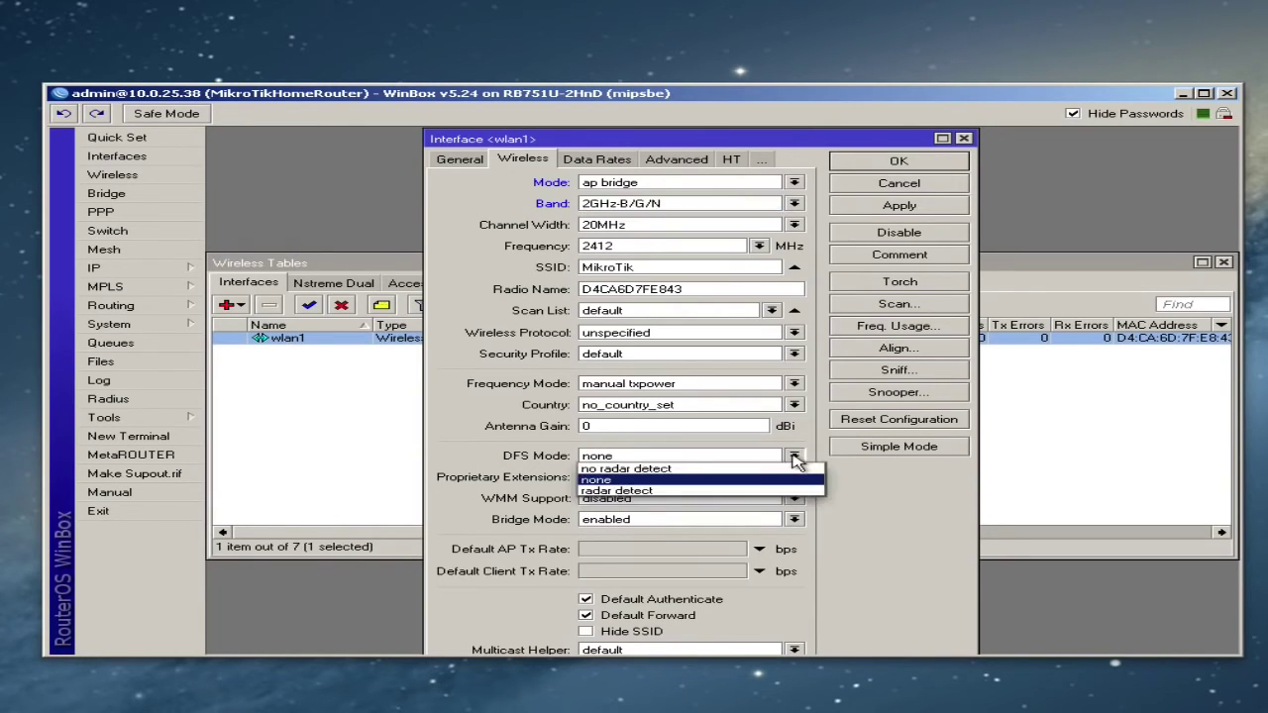
pyautogui.click(683, 470)
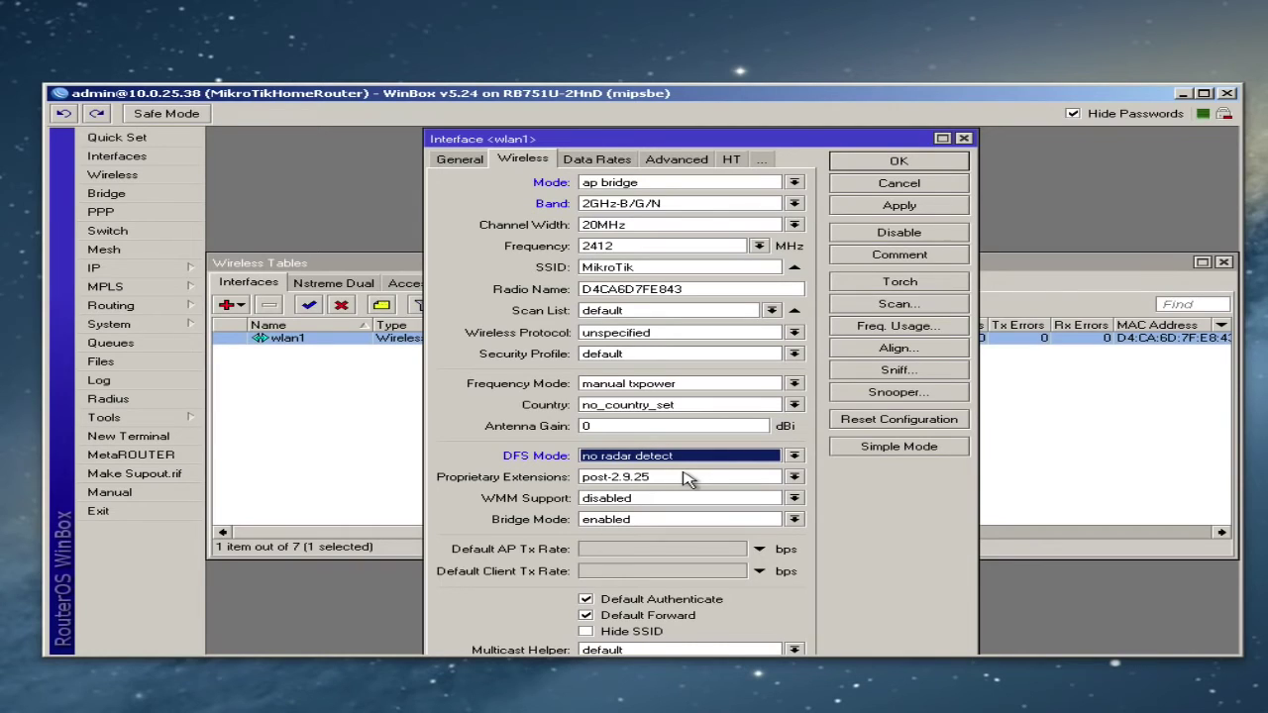
pyautogui.click(698, 266)
pyautogui.doubleClick(699, 266)
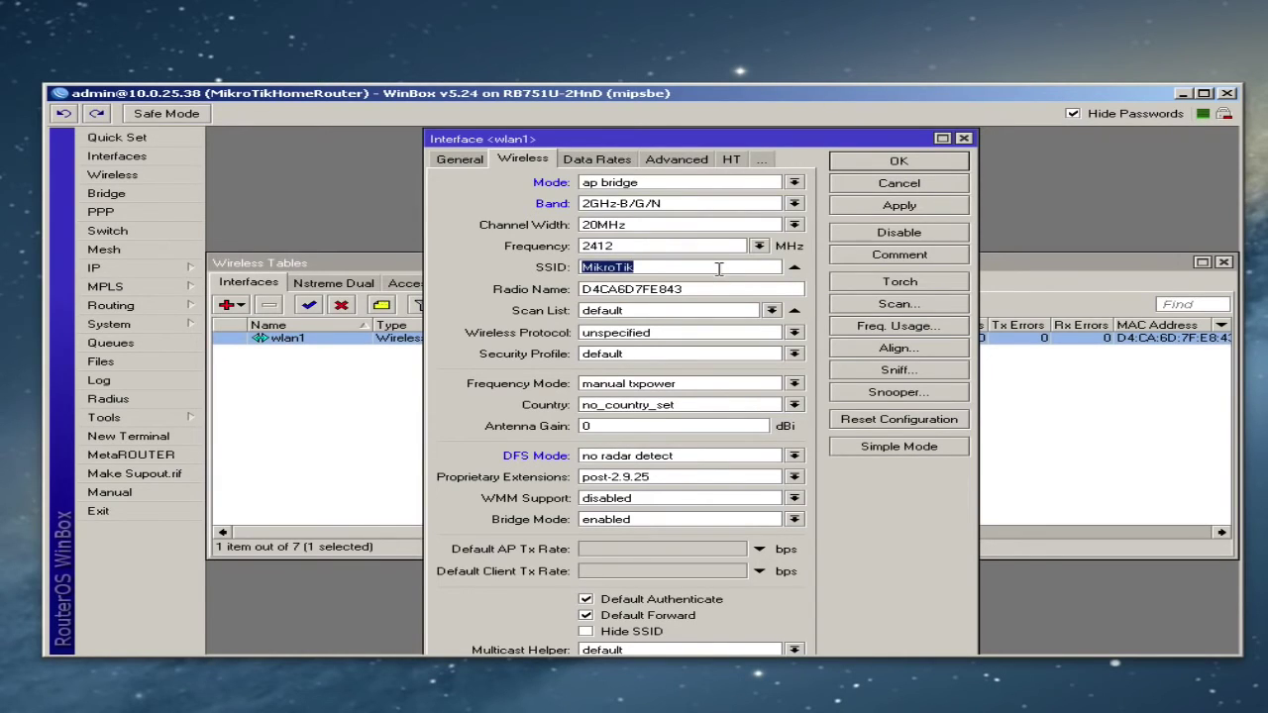
pyautogui.write('MyHomeRouter')
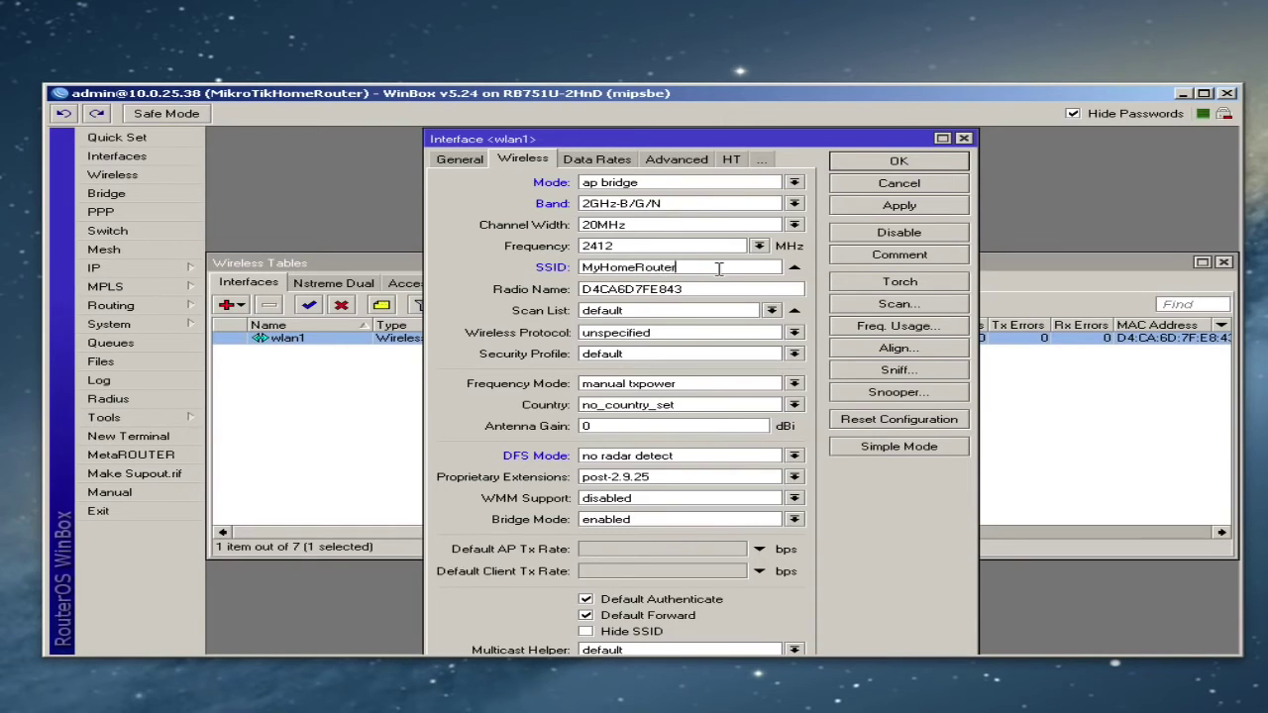
# Set wlan1's wireless protocol to 802.11, enable chain1 for both HT Tx and Rx, and save the interface.
pyautogui.click(699, 336)
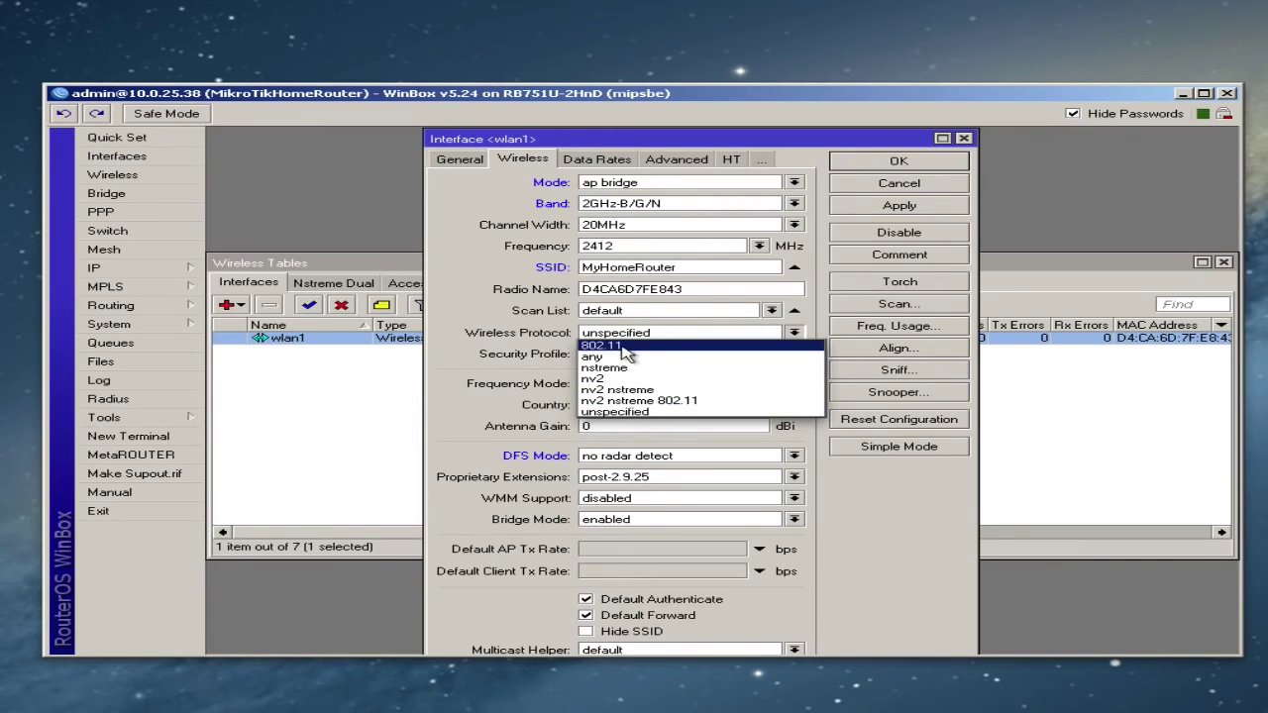
pyautogui.click(619, 346)
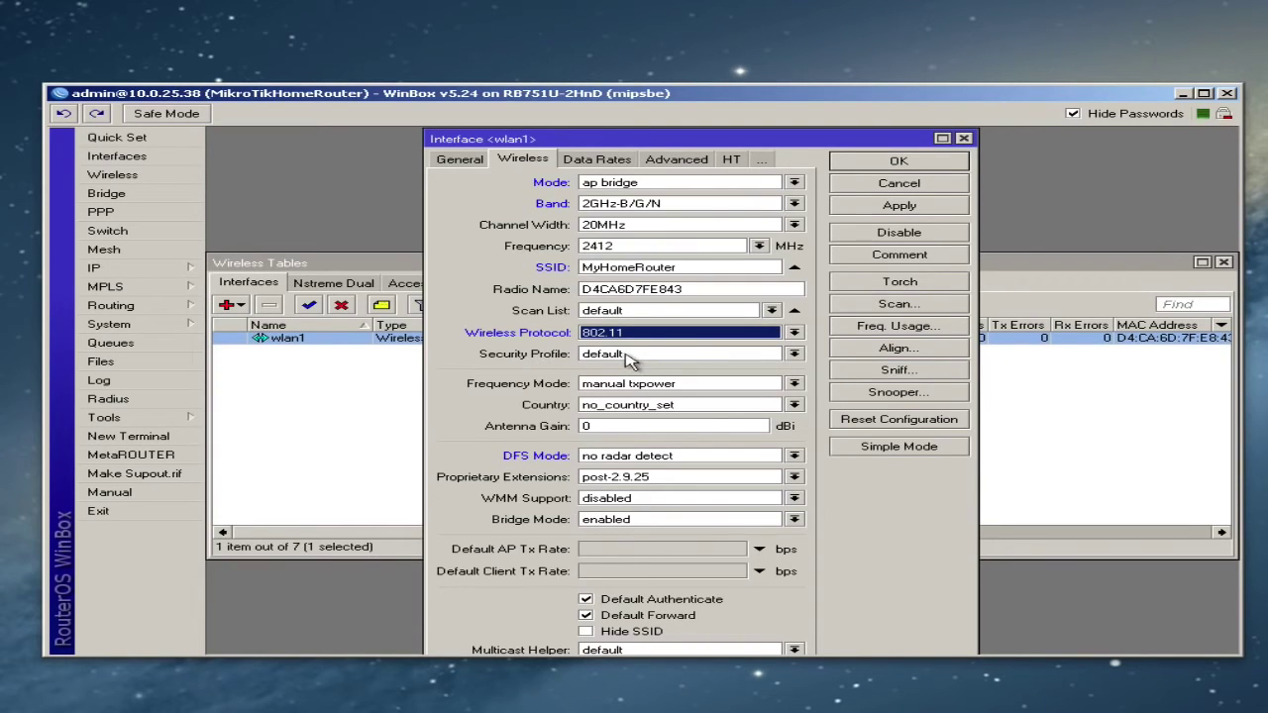
pyautogui.click(730, 159)
pyautogui.click(662, 180)
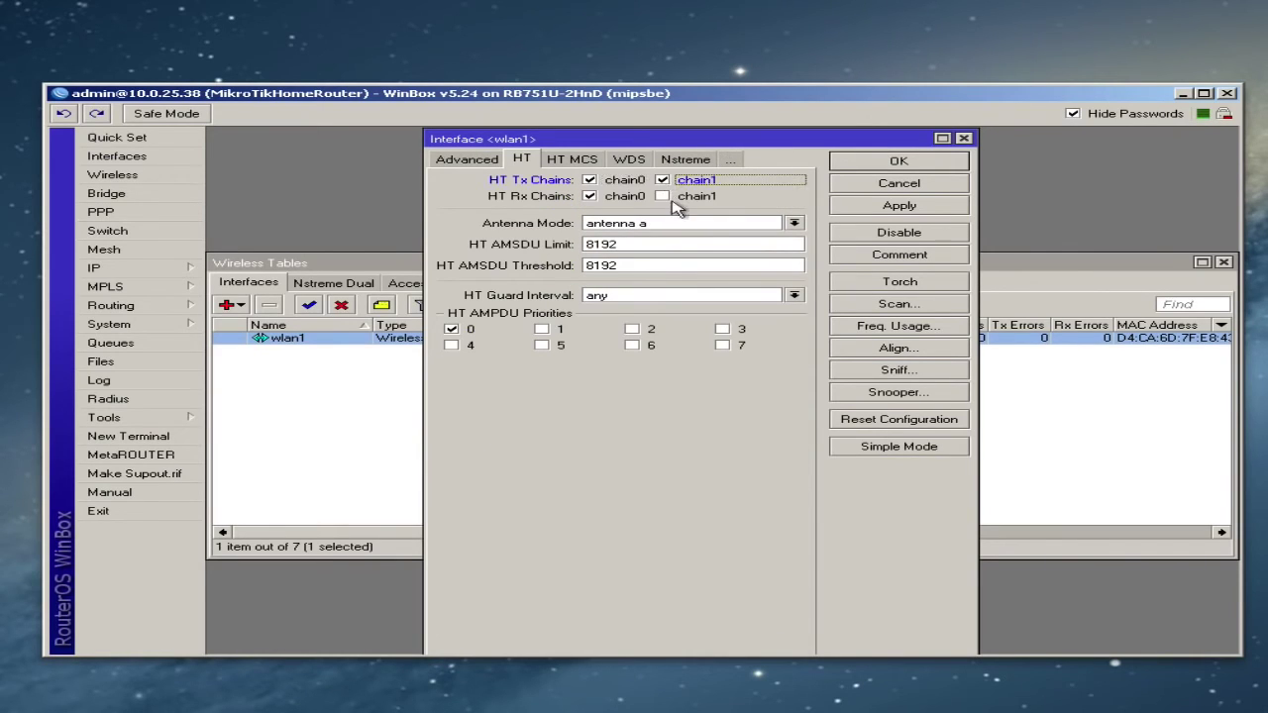
pyautogui.click(662, 196)
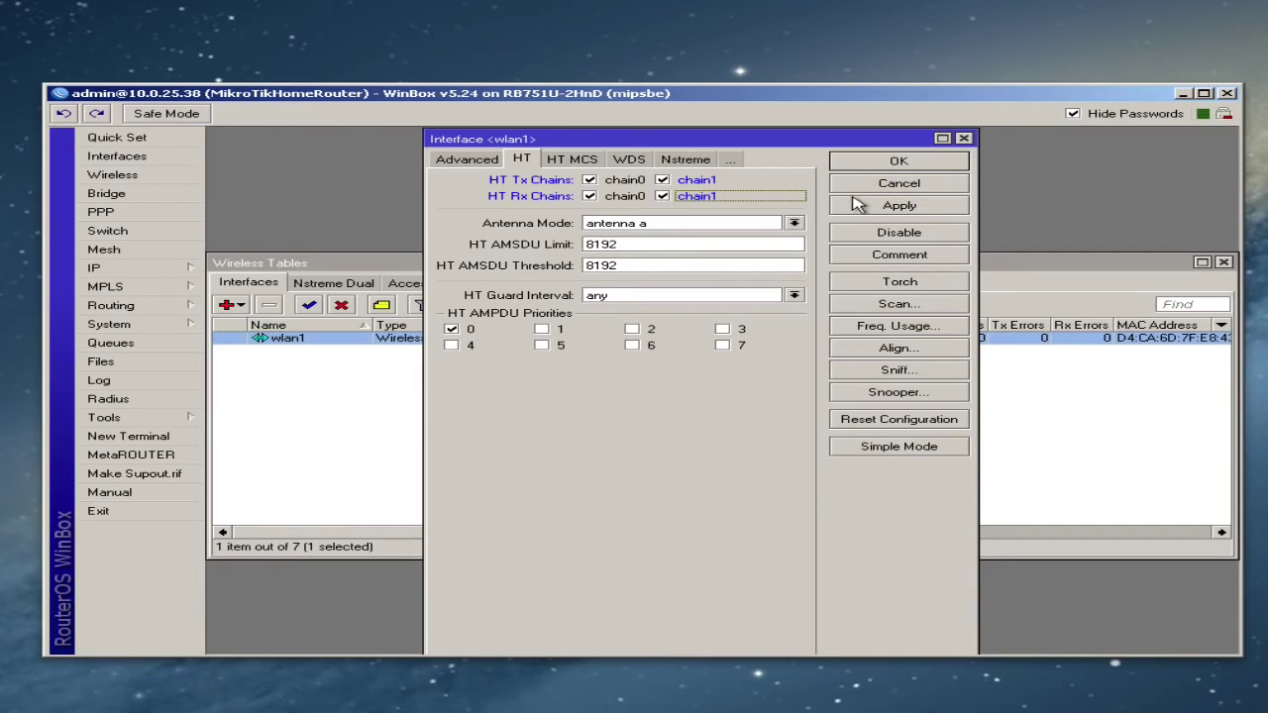
pyautogui.click(887, 166)
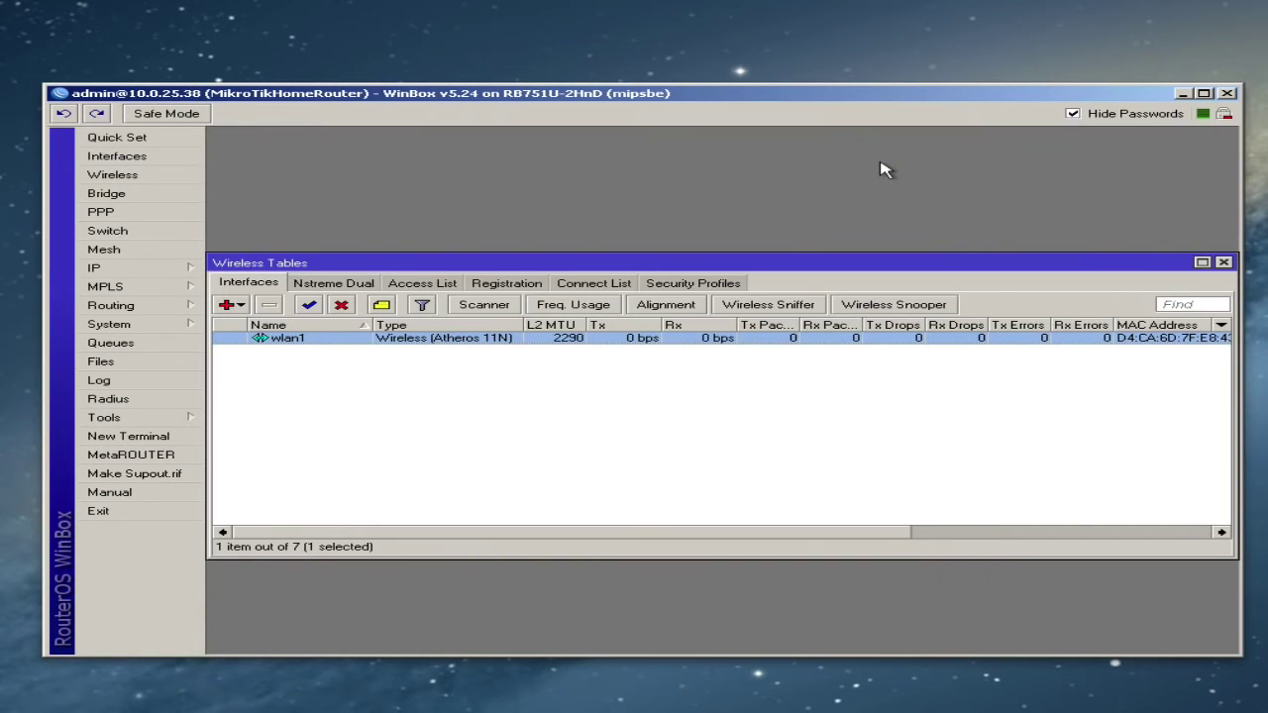
# Add a wireless security profile named WPA2, enter the WPA pre-shared key and turn off password hiding.
pyautogui.click(702, 286)
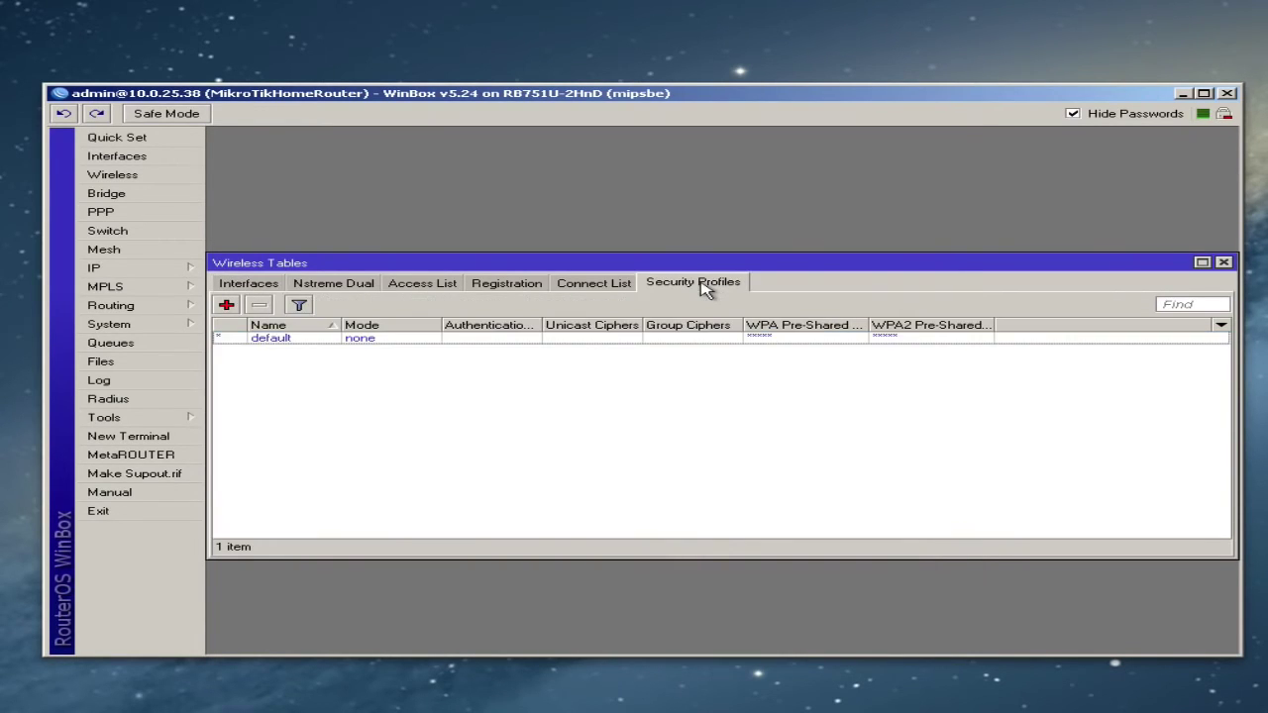
pyautogui.click(227, 307)
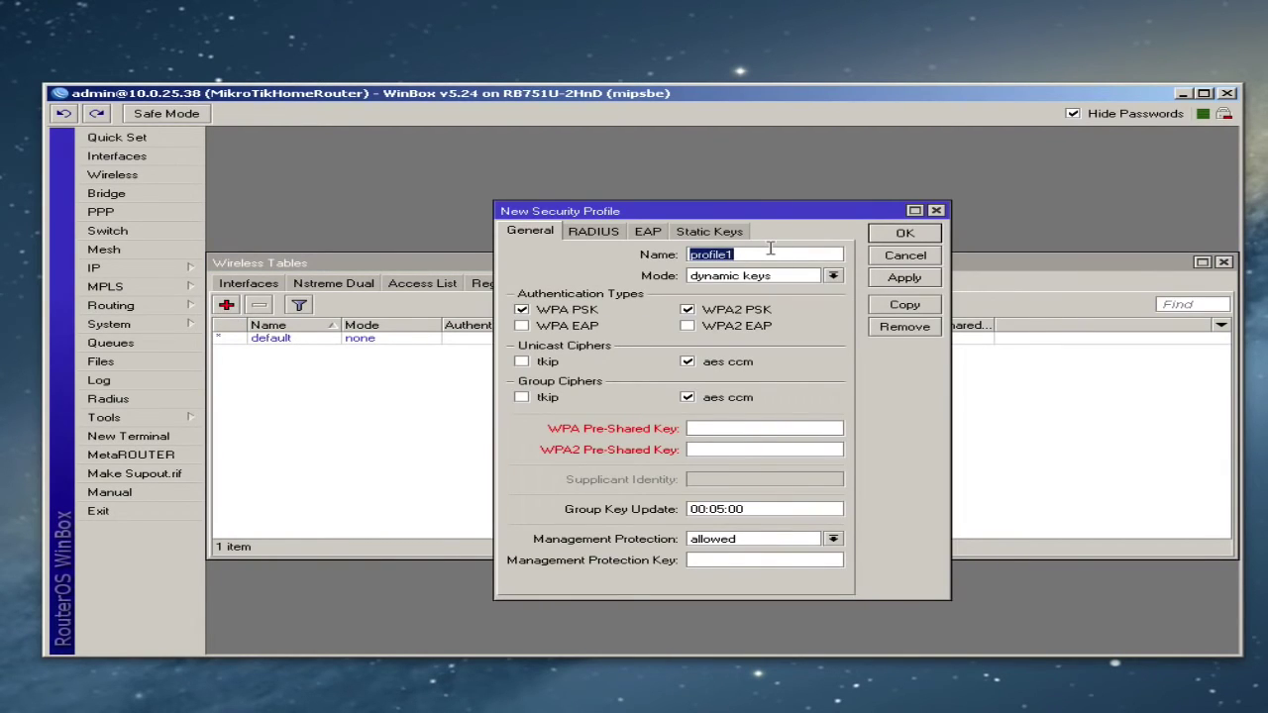
pyautogui.write('WPA!')
pyautogui.write('2')
pyautogui.click(737, 428)
pyautogui.write('****************')
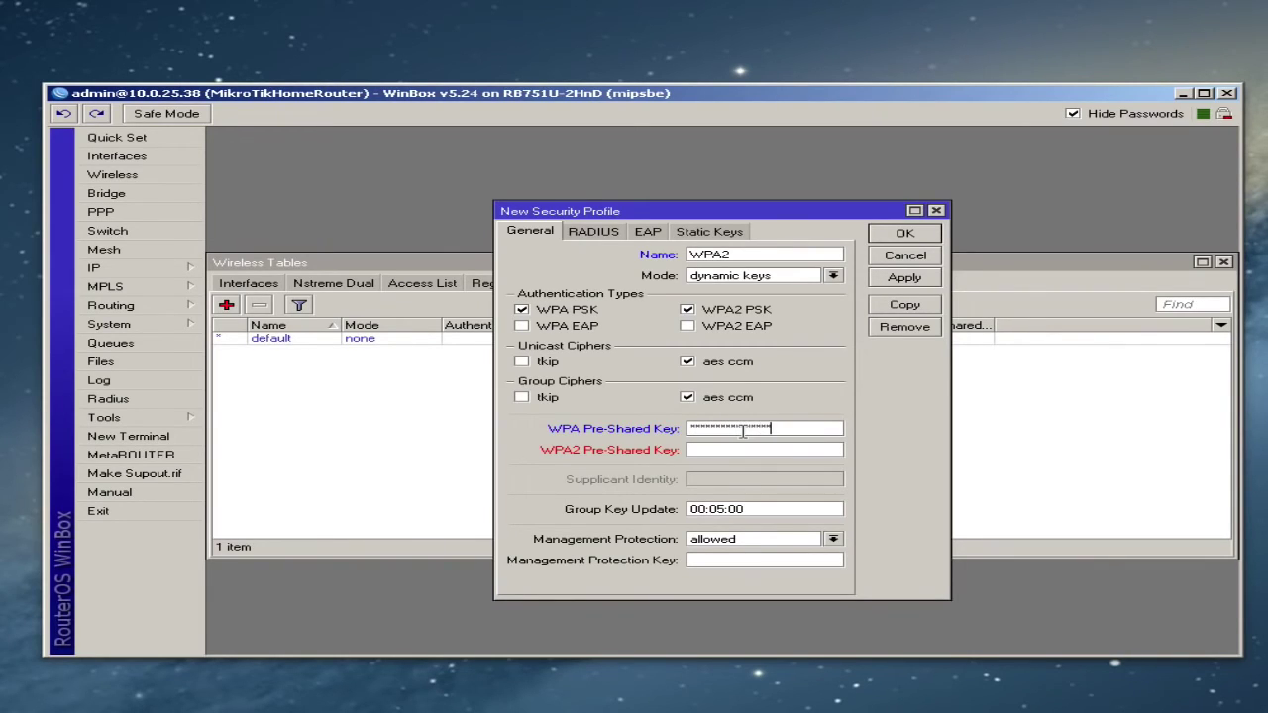
pyautogui.write('*****')
pyautogui.click(1075, 115)
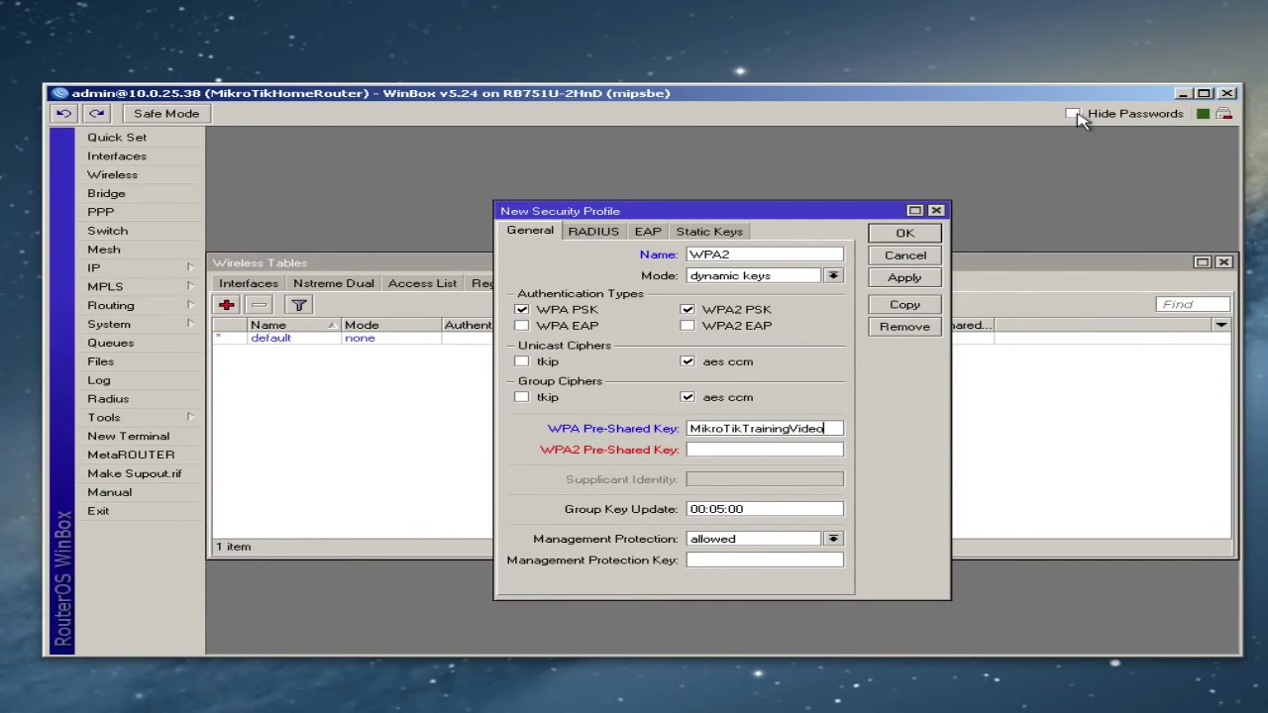
# Copy the WPA pre-shared key into the WPA2 pre-shared key and save the security profile.
pyautogui.doubleClick(830, 428)
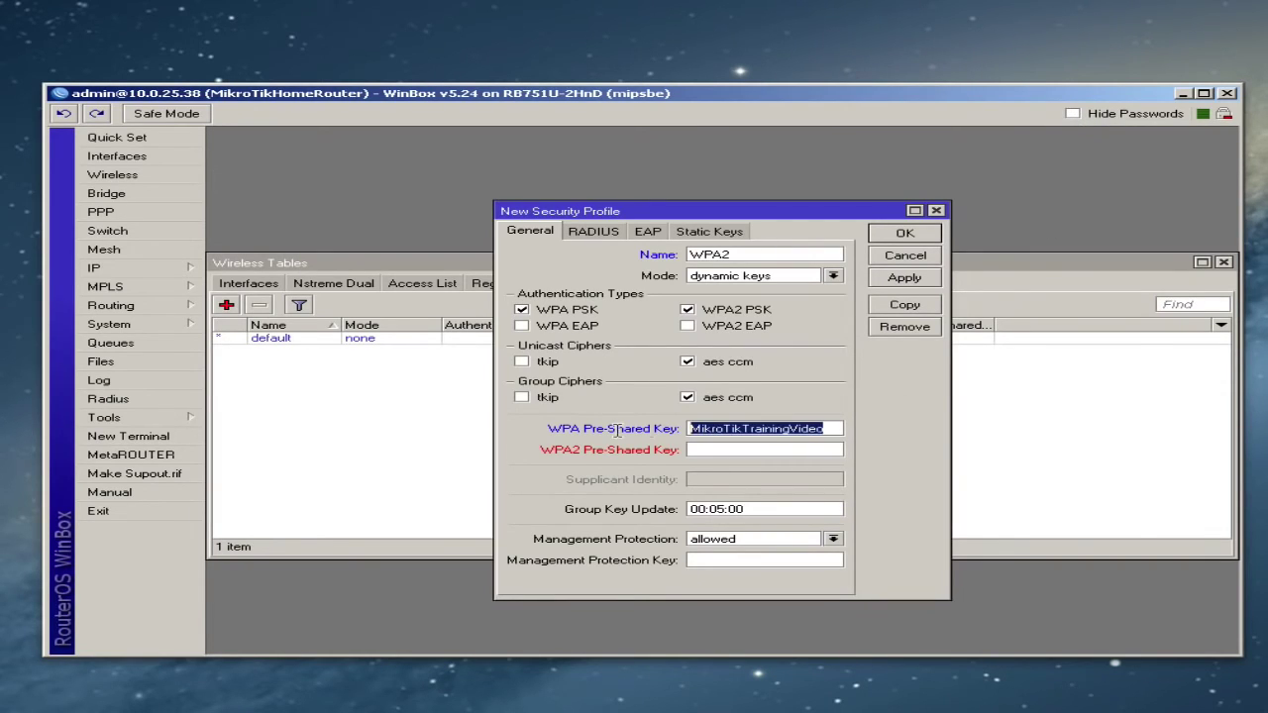
pyautogui.rightClick(778, 428)
pyautogui.click(801, 446)
pyautogui.click(769, 448)
pyautogui.rightClick(770, 448)
pyautogui.click(797, 484)
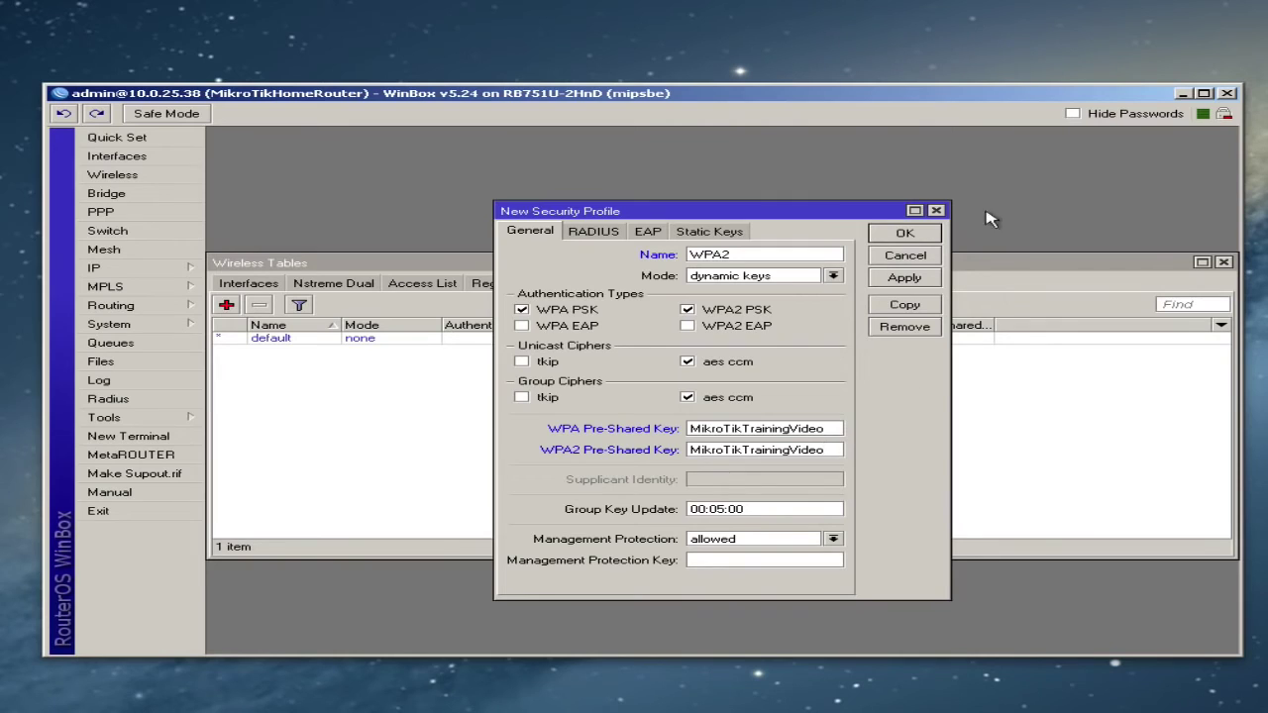
pyautogui.click(909, 238)
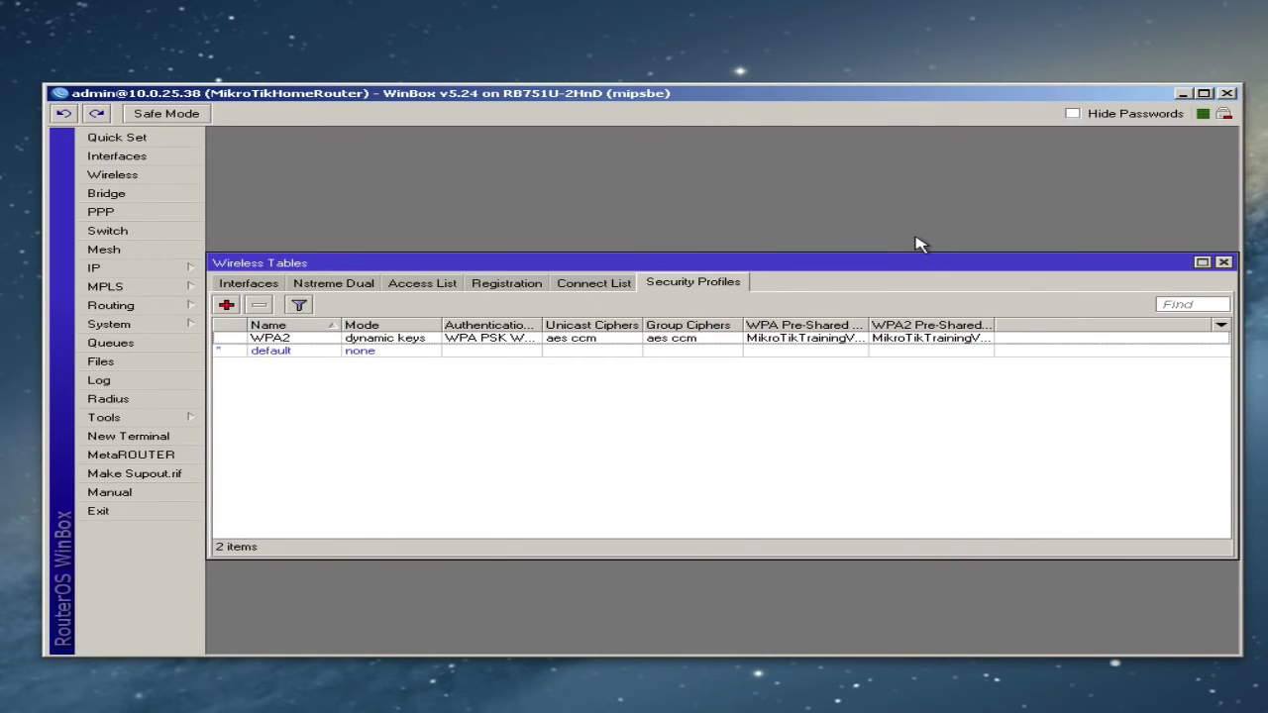
# Assign the WPA2 security profile to the wlan1 interface and save the change.
pyautogui.click(680, 338)
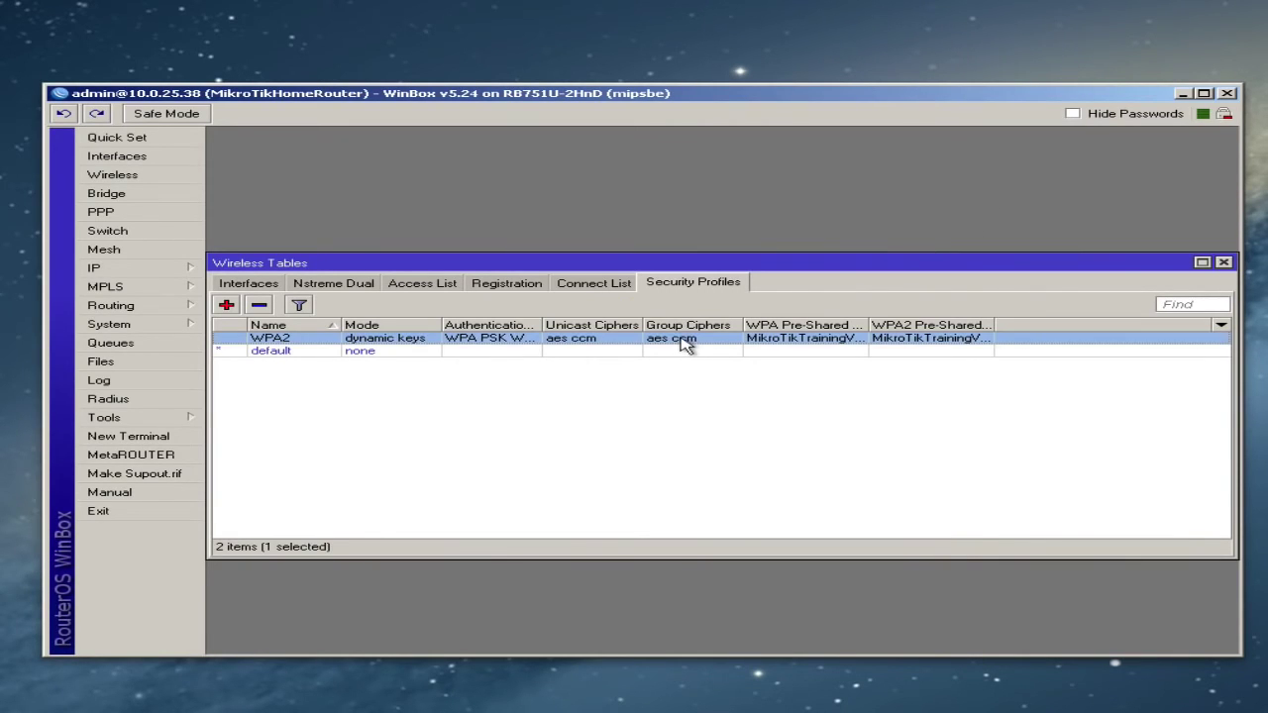
pyautogui.click(246, 286)
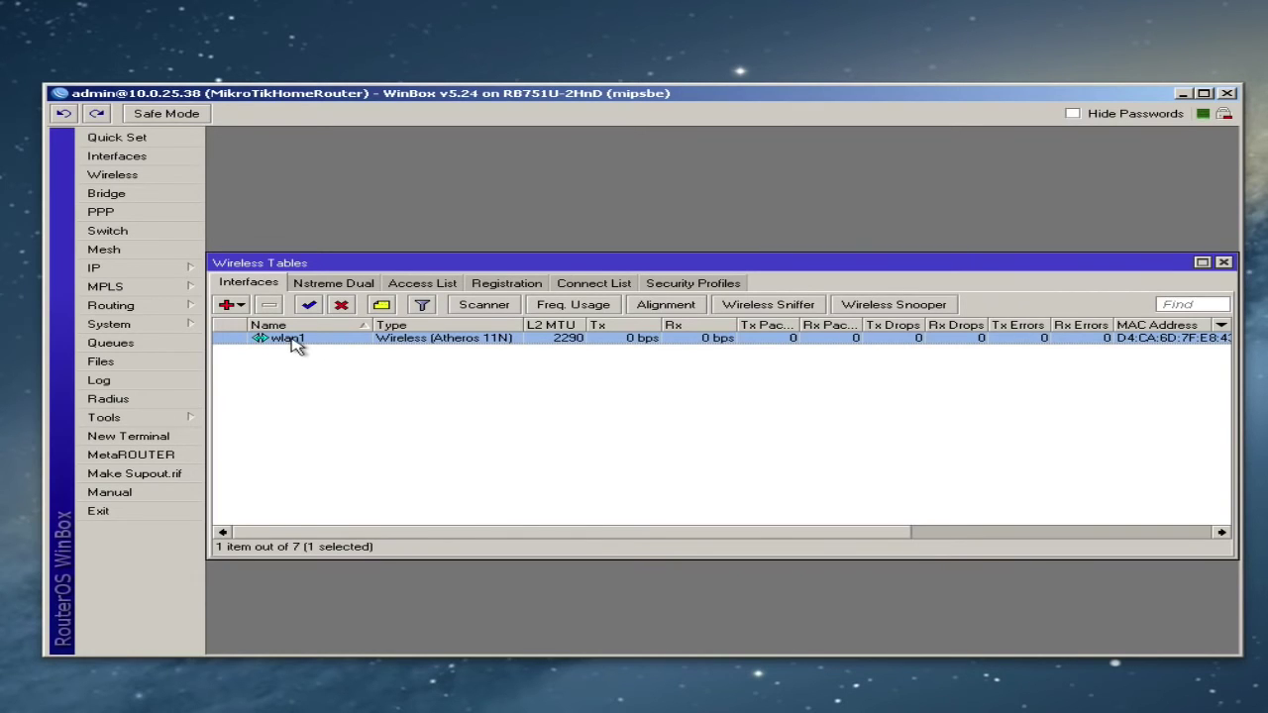
pyautogui.doubleClick(294, 341)
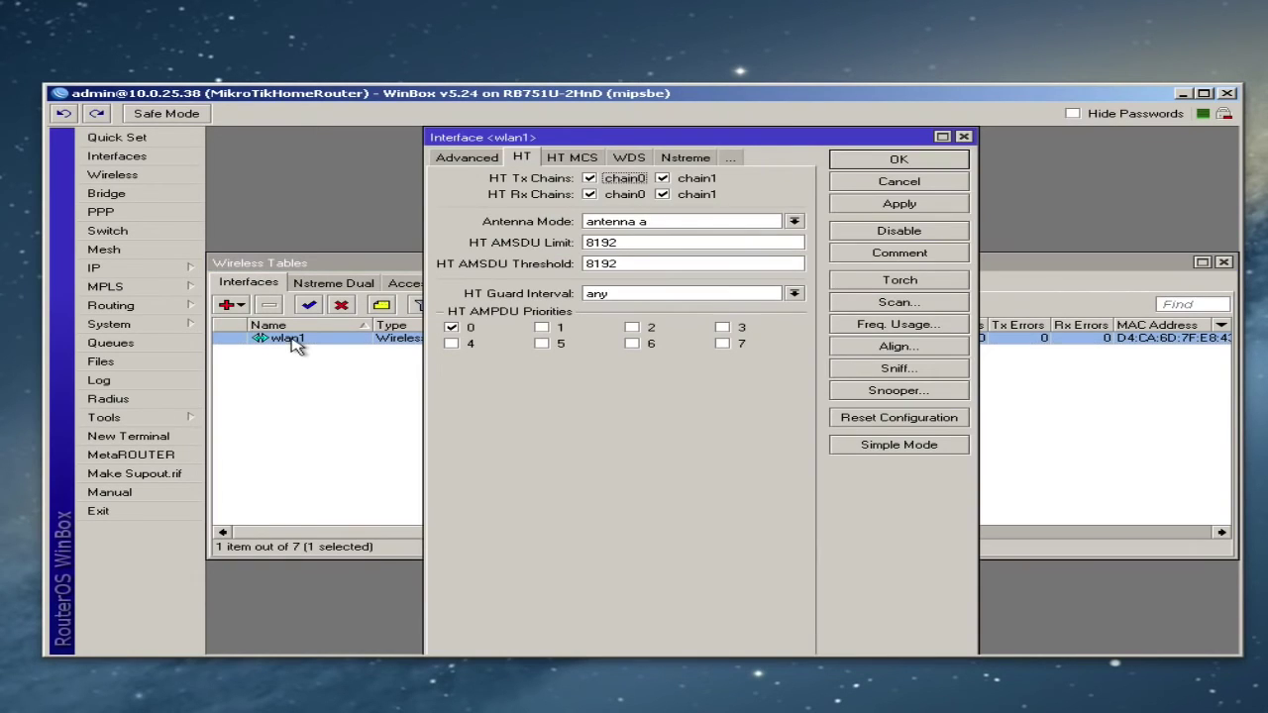
pyautogui.click(483, 159)
pyautogui.click(468, 161)
pyautogui.click(454, 159)
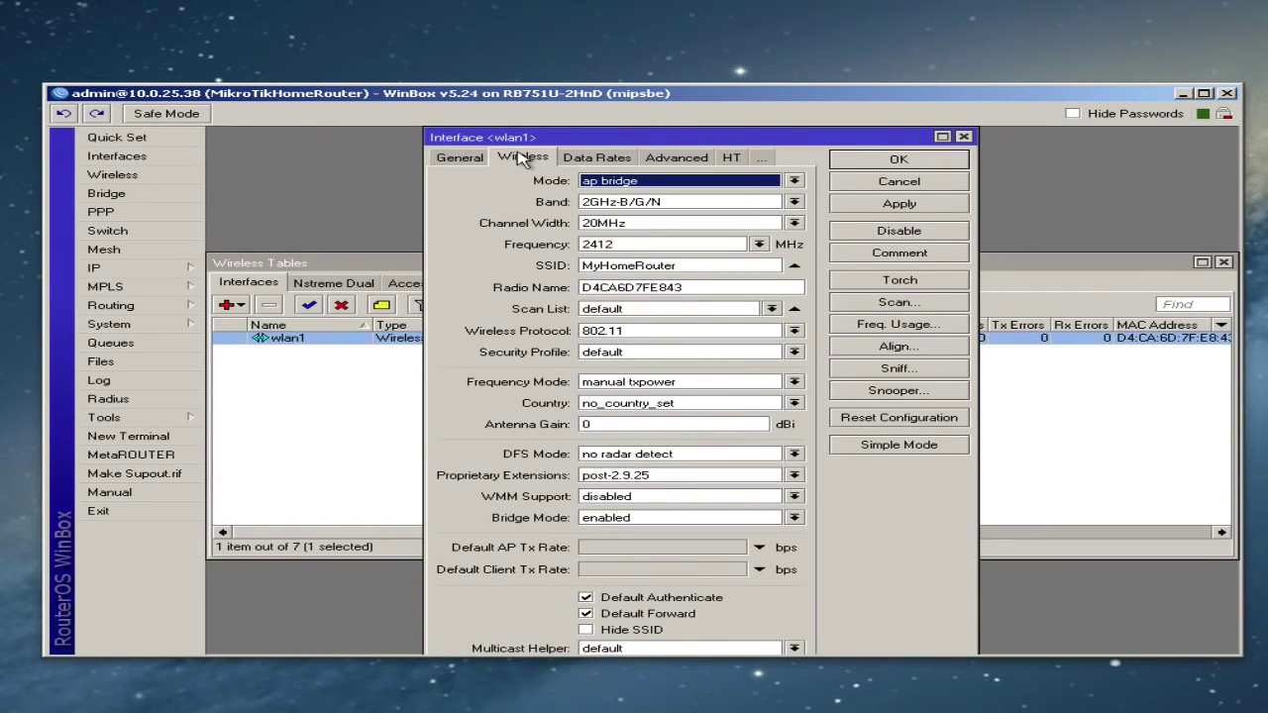
pyautogui.click(641, 353)
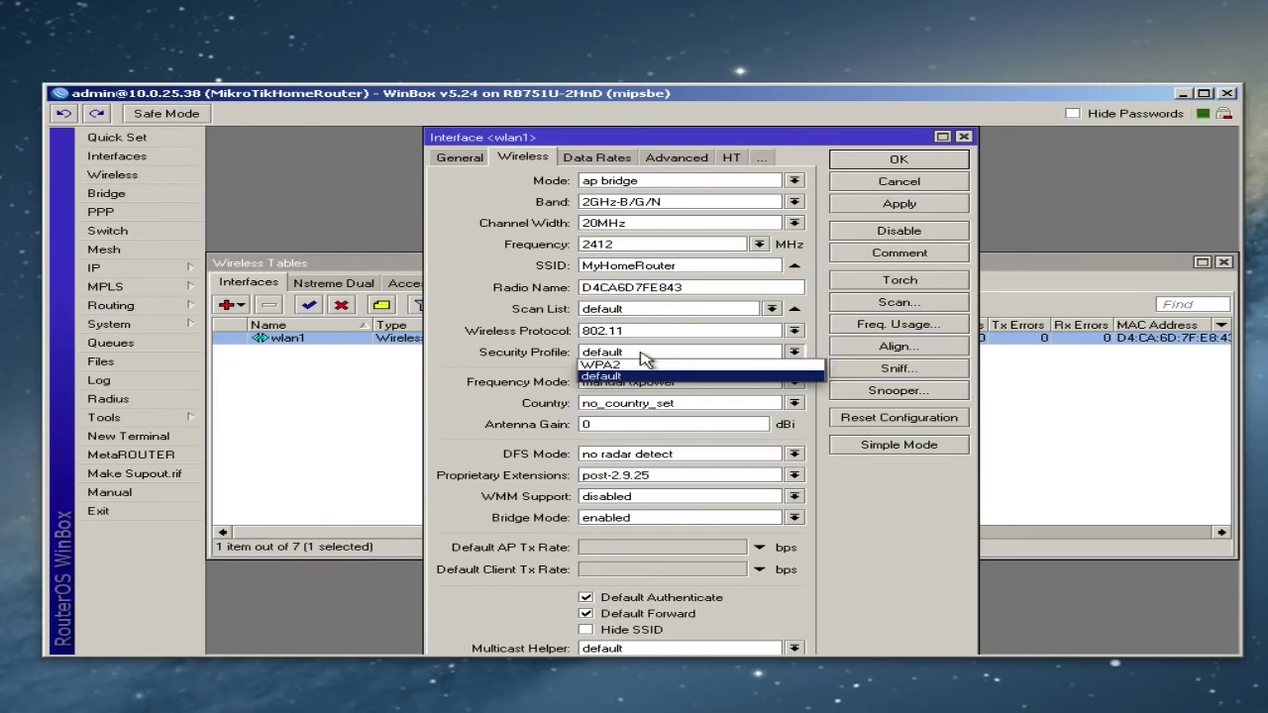
pyautogui.click(635, 365)
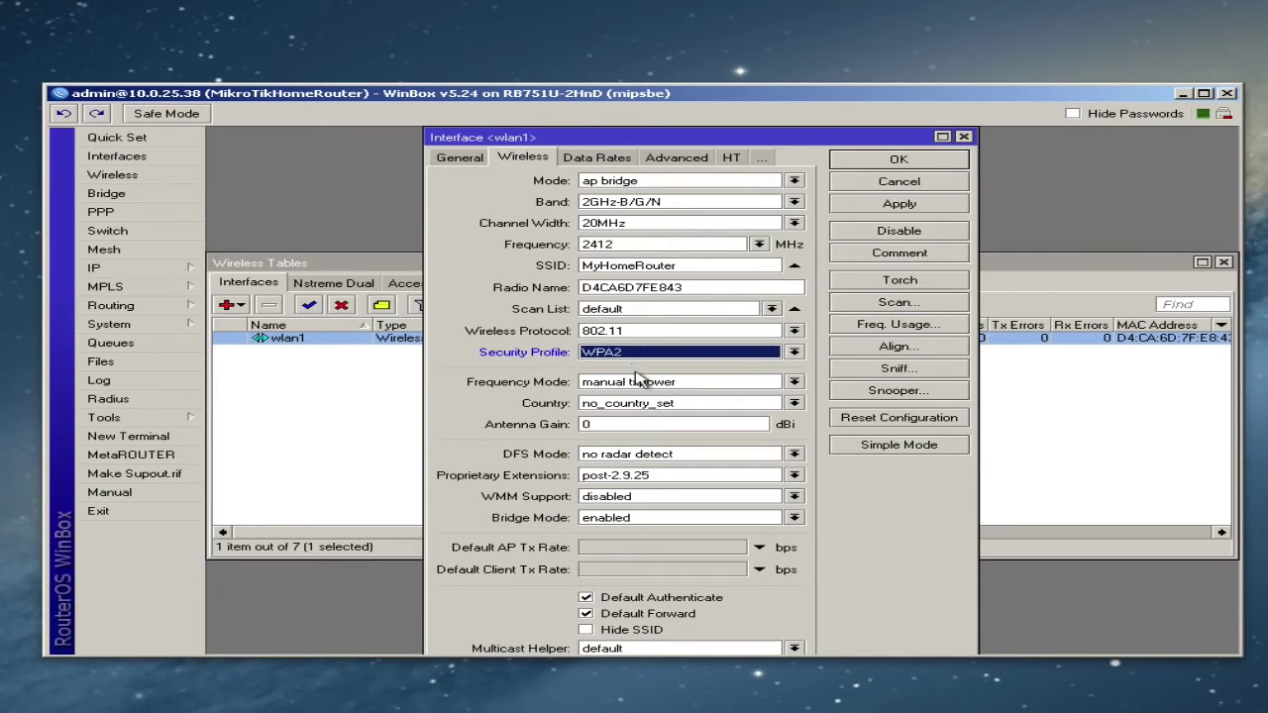
pyautogui.click(895, 206)
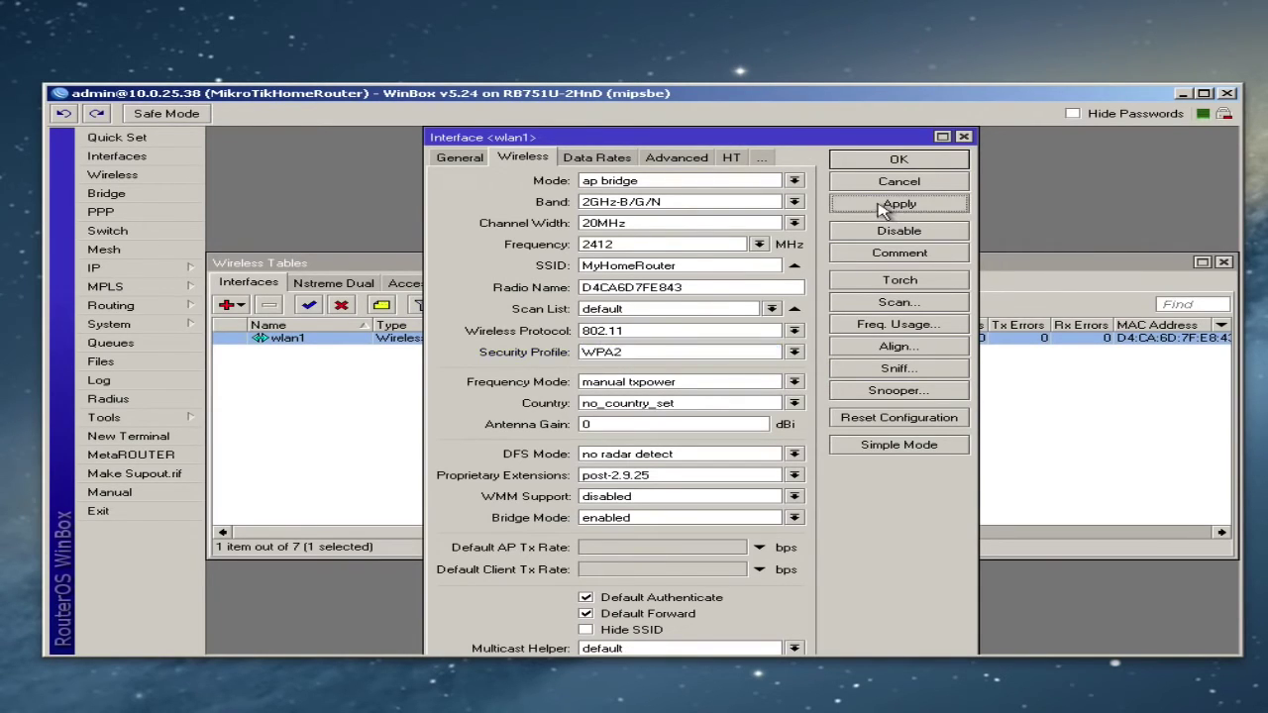
pyautogui.click(898, 158)
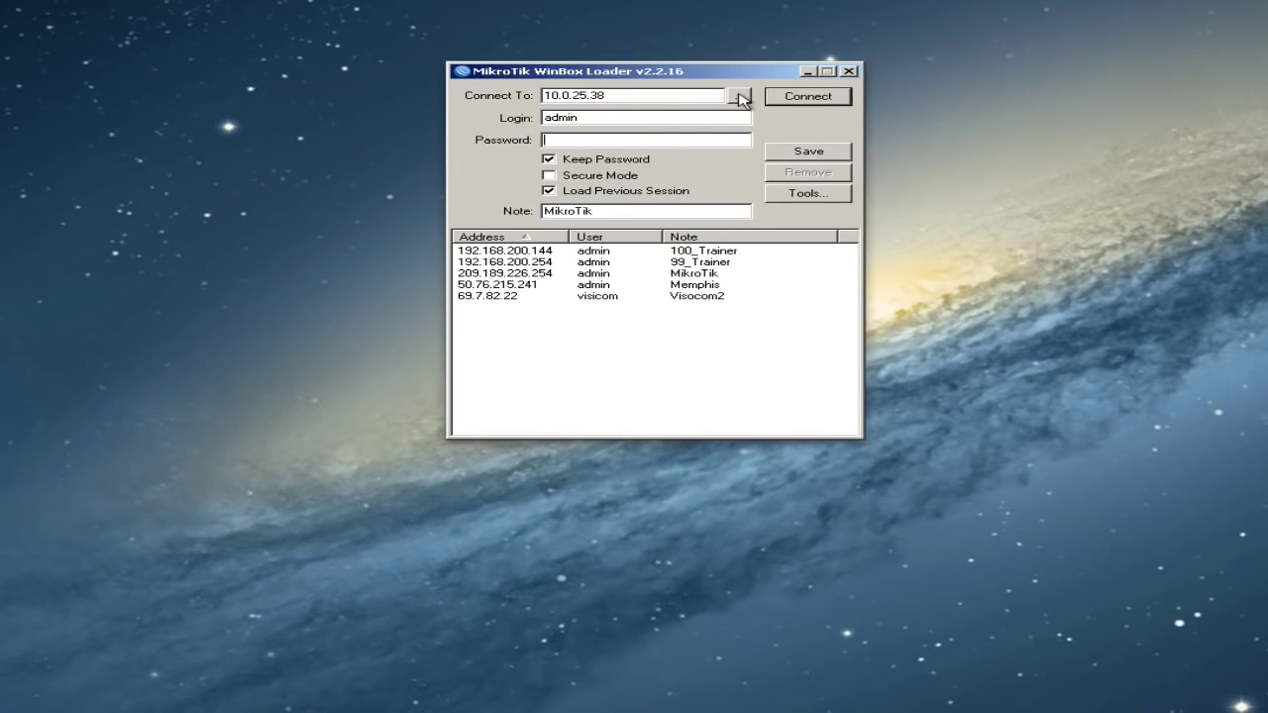
# Reconnect to the router at 10.0.25.38 from the WinBox Loader and close the file list.
pyautogui.click(739, 96)
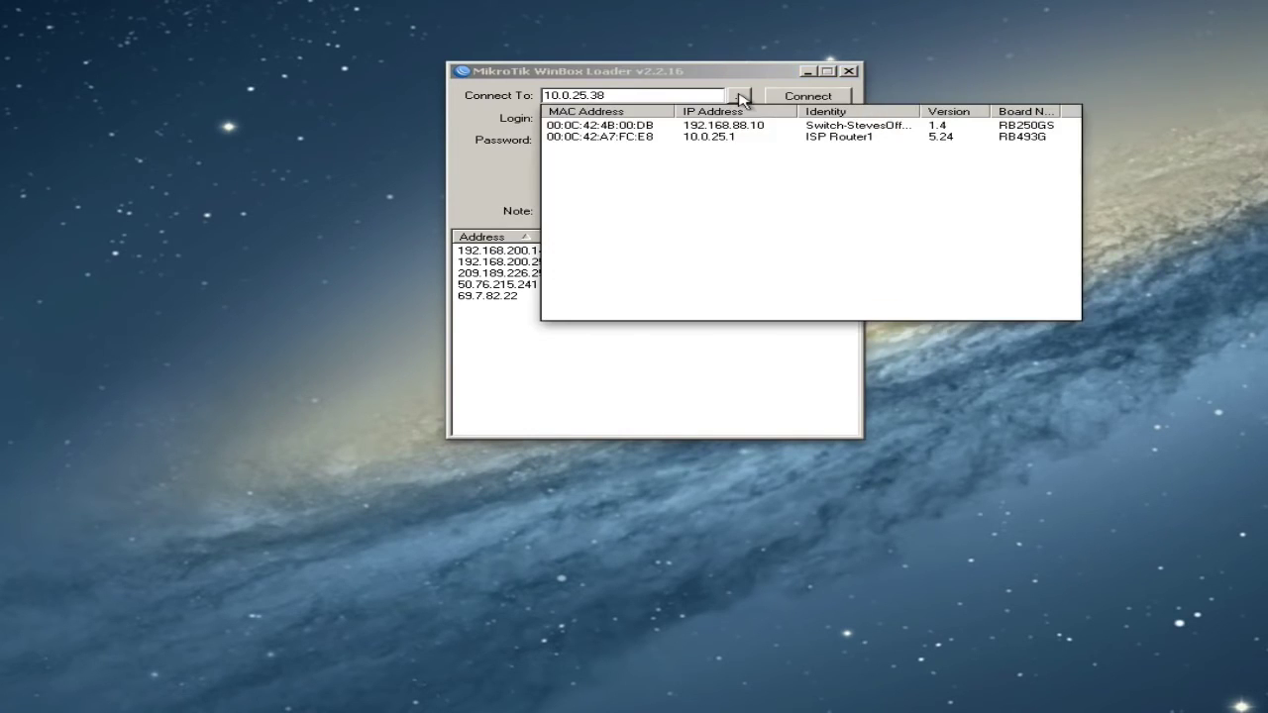
pyautogui.click(800, 96)
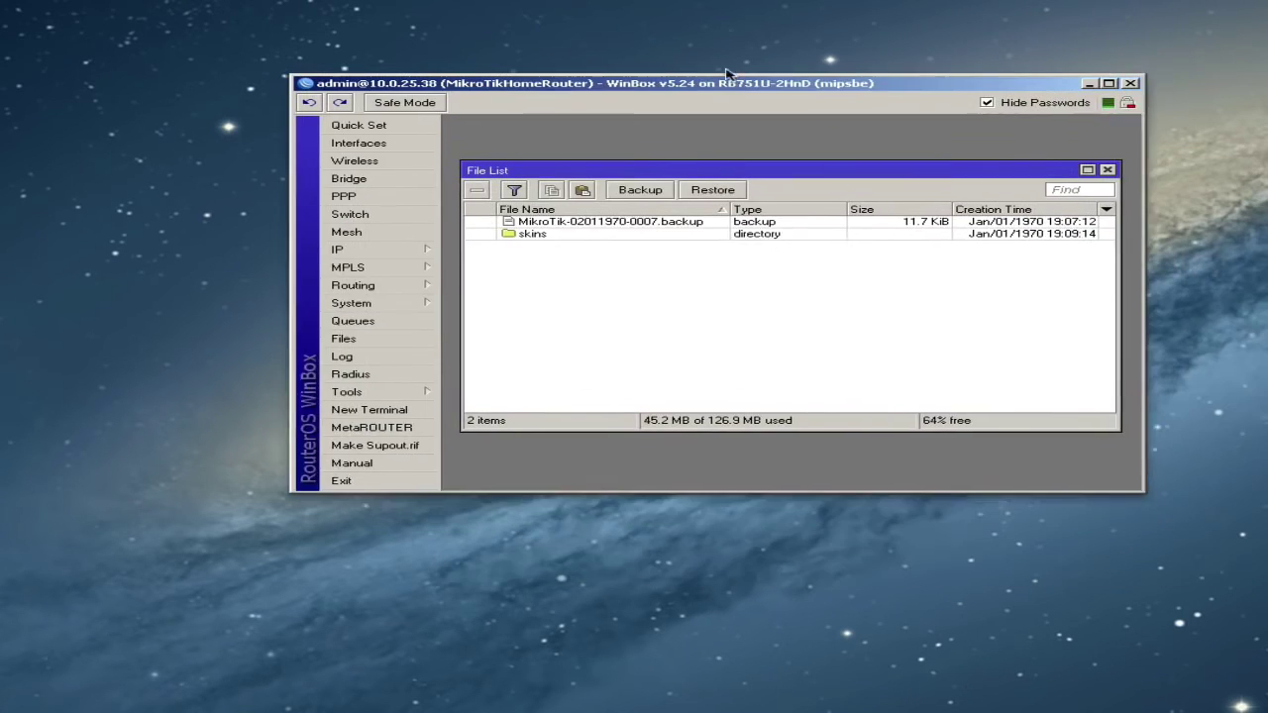
pyautogui.click(1085, 154)
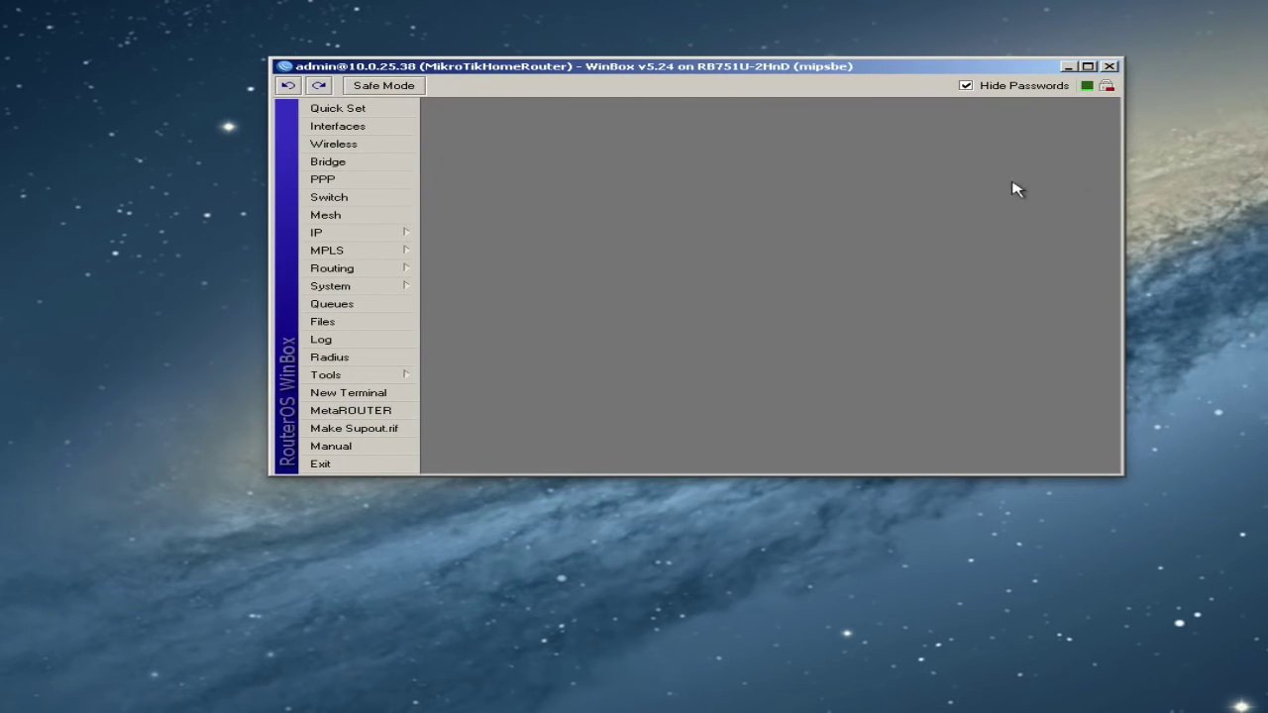
# Create a new firewall NAT rule in the srcnat chain with ether1 as the outgoing interface.
pyautogui.click(384, 239)
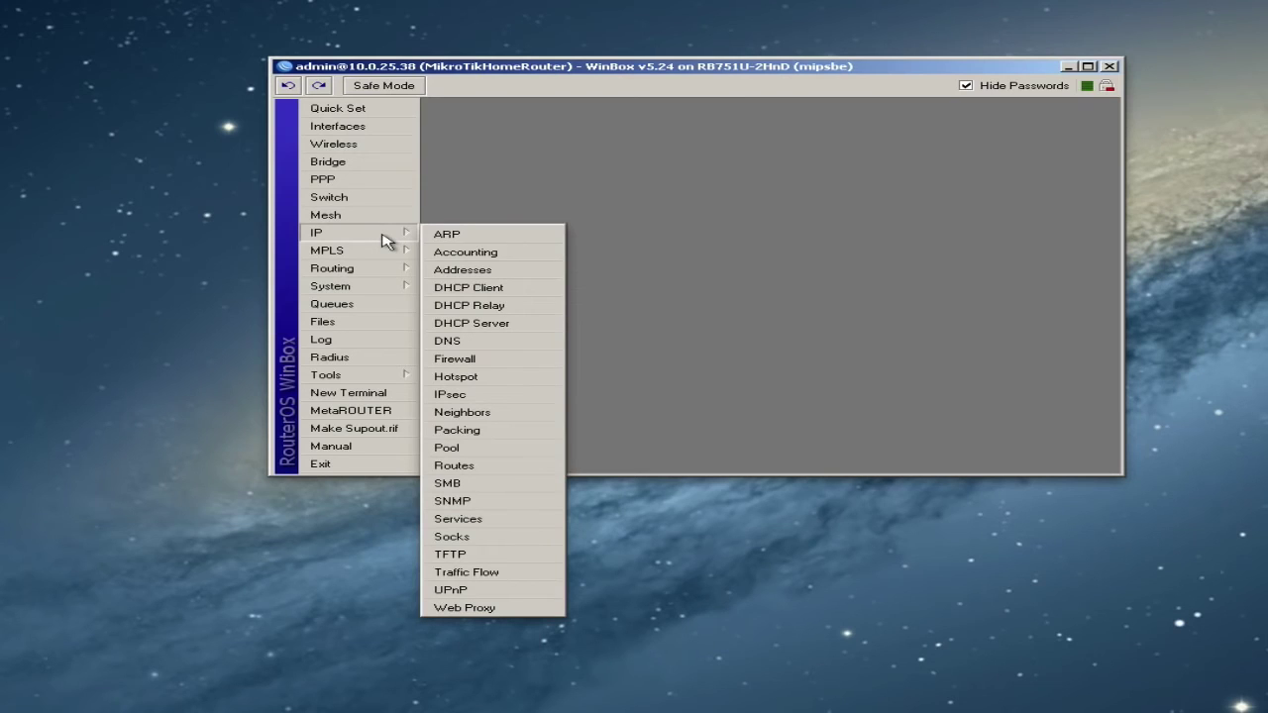
pyautogui.click(466, 360)
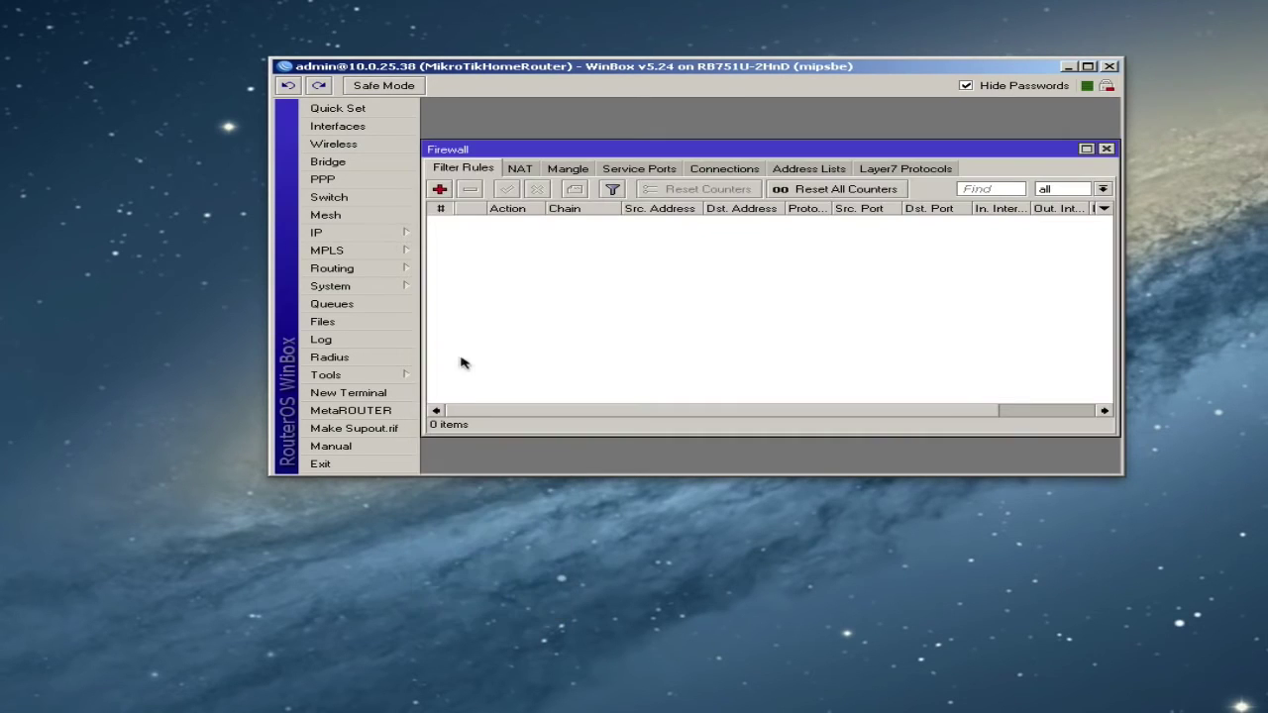
pyautogui.click(520, 171)
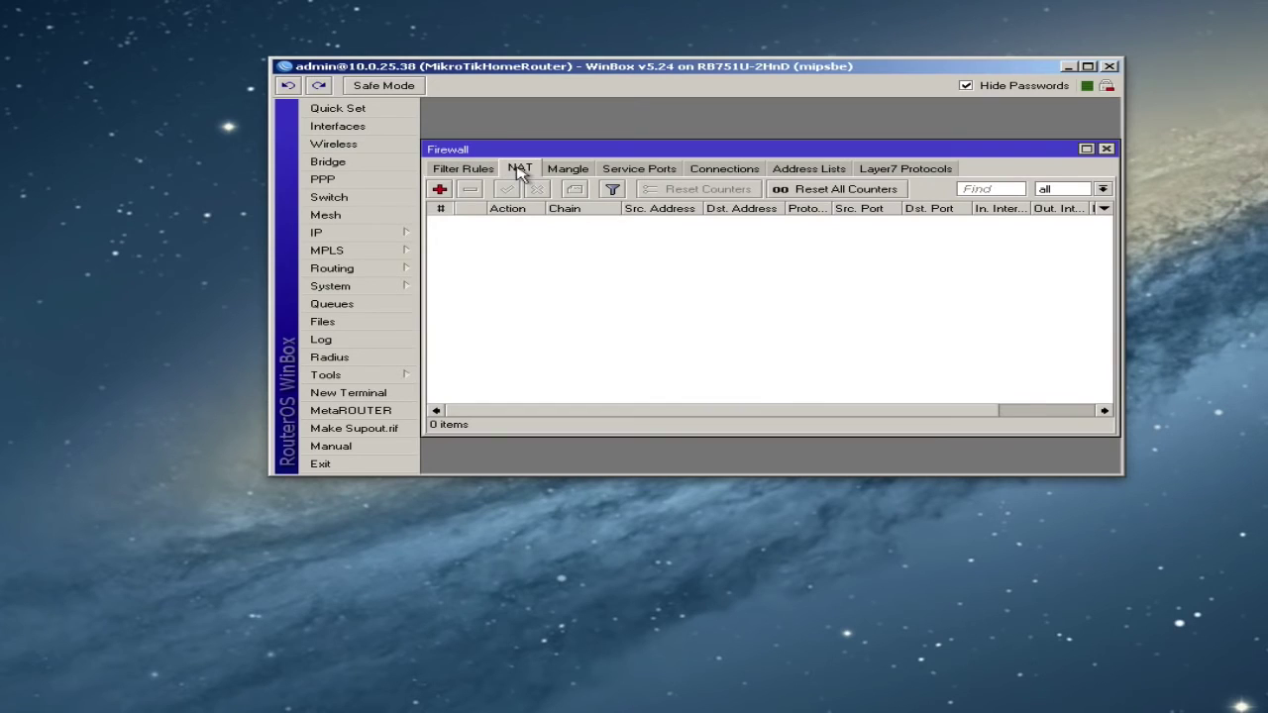
pyautogui.click(440, 189)
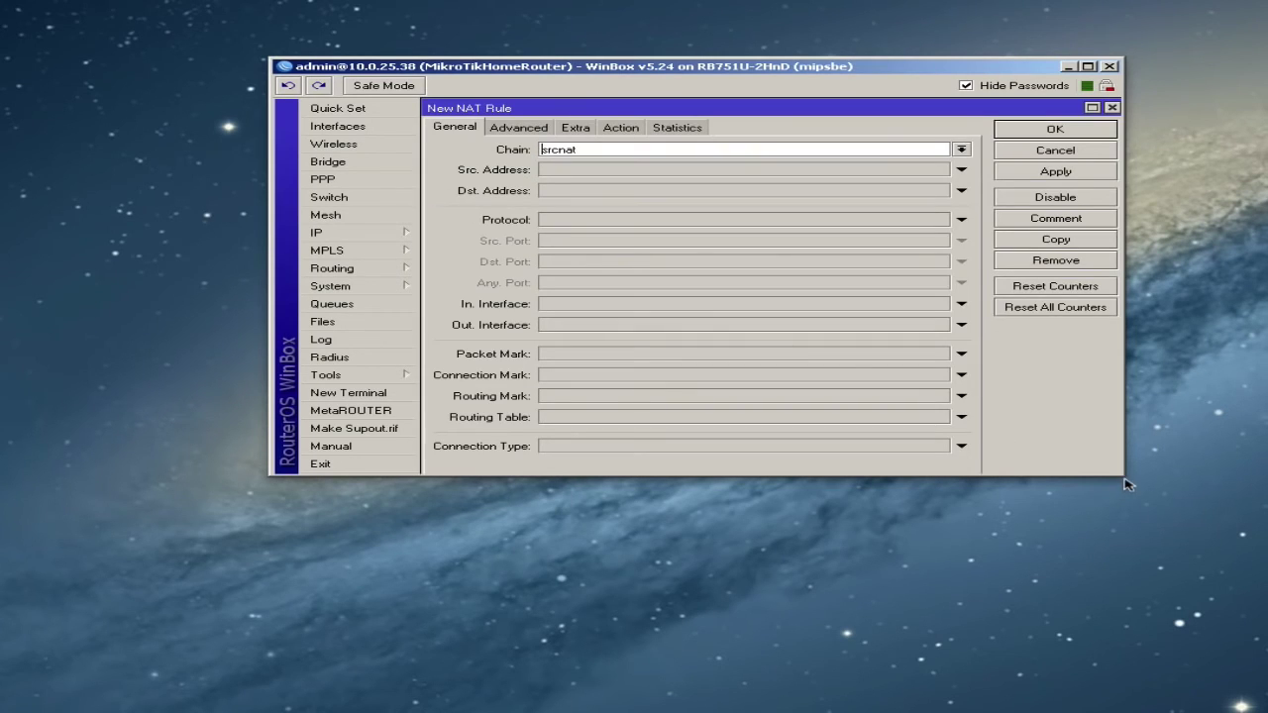
pyautogui.moveTo(1122, 476); pyautogui.dragTo(1213, 700)
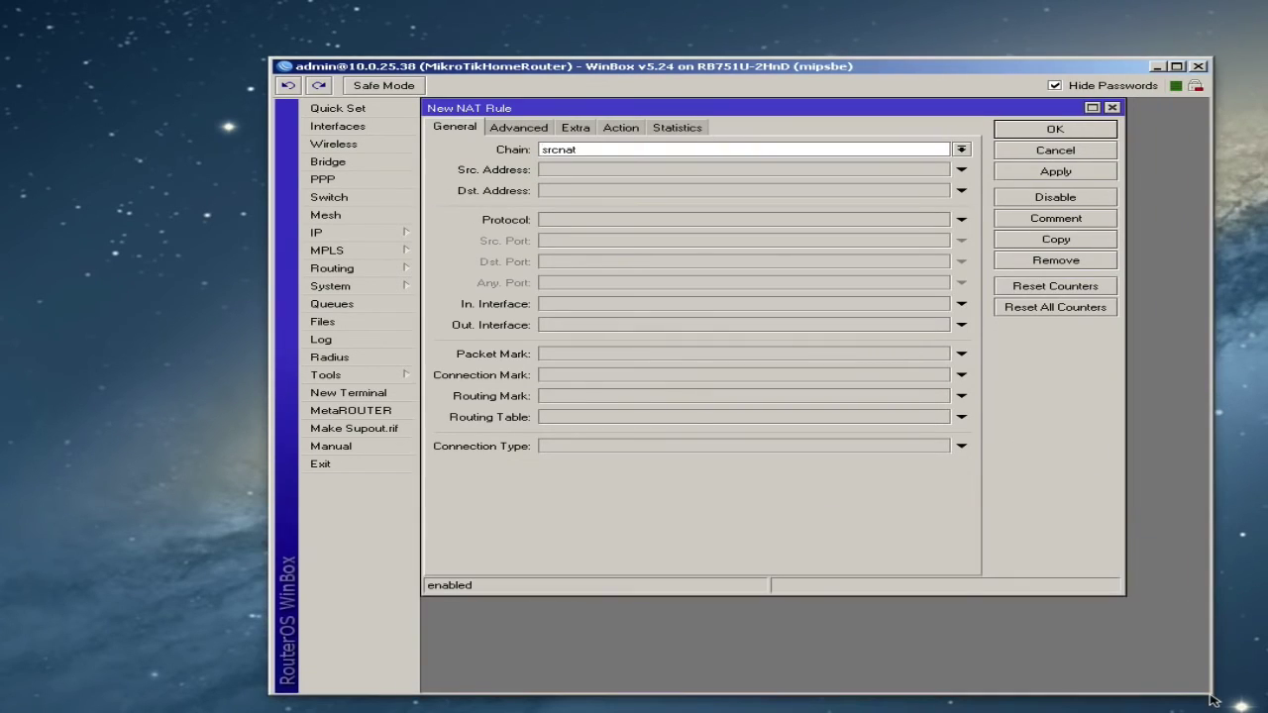
pyautogui.moveTo(914, 110); pyautogui.dragTo(928, 124)
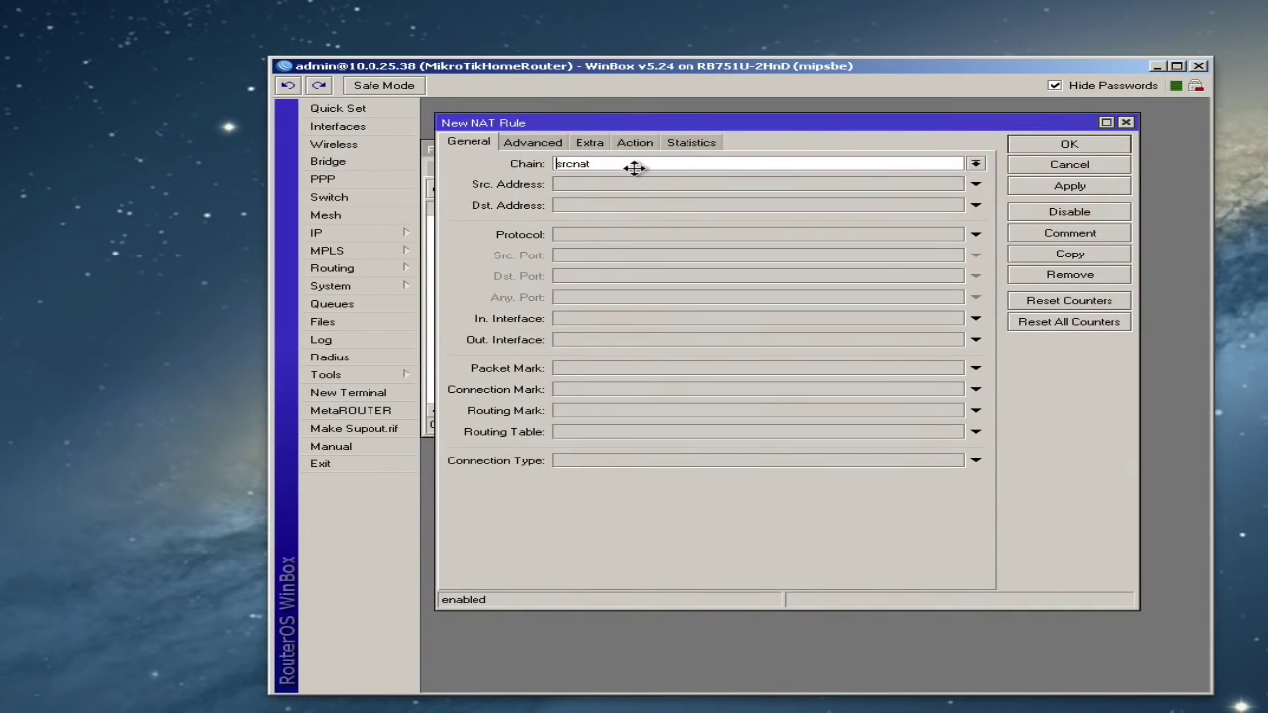
pyautogui.click(599, 339)
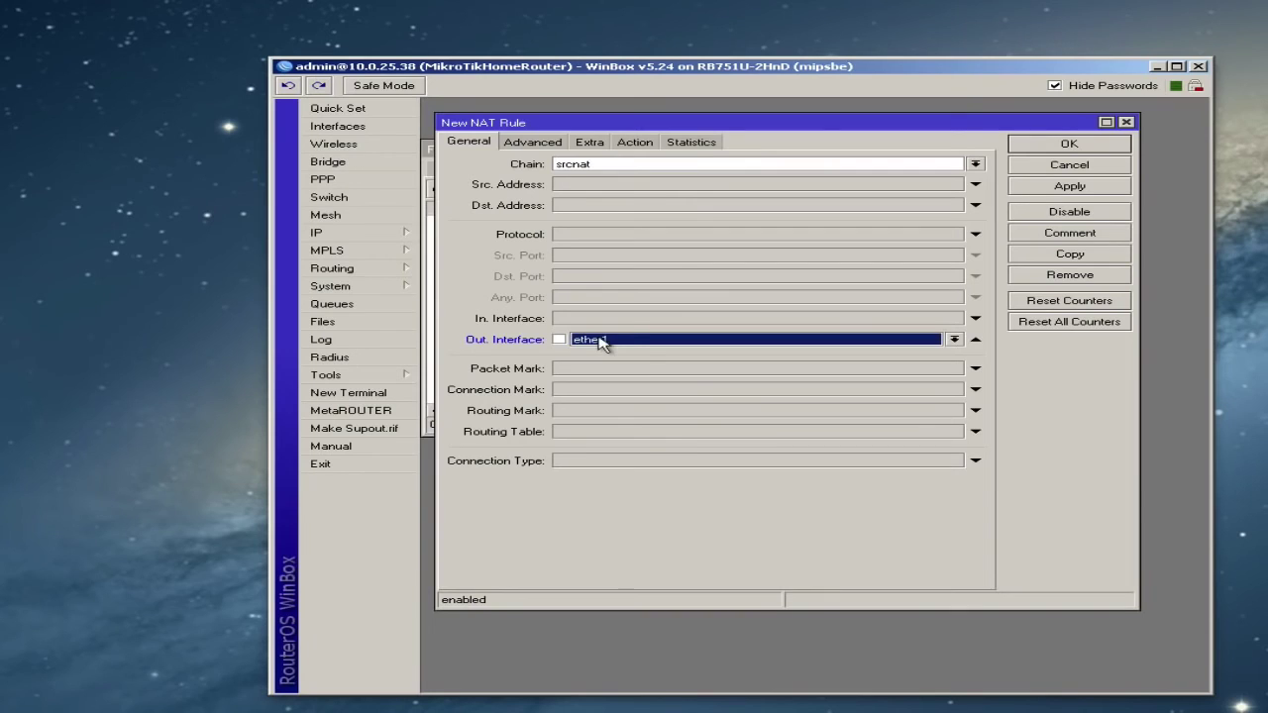
pyautogui.click(628, 341)
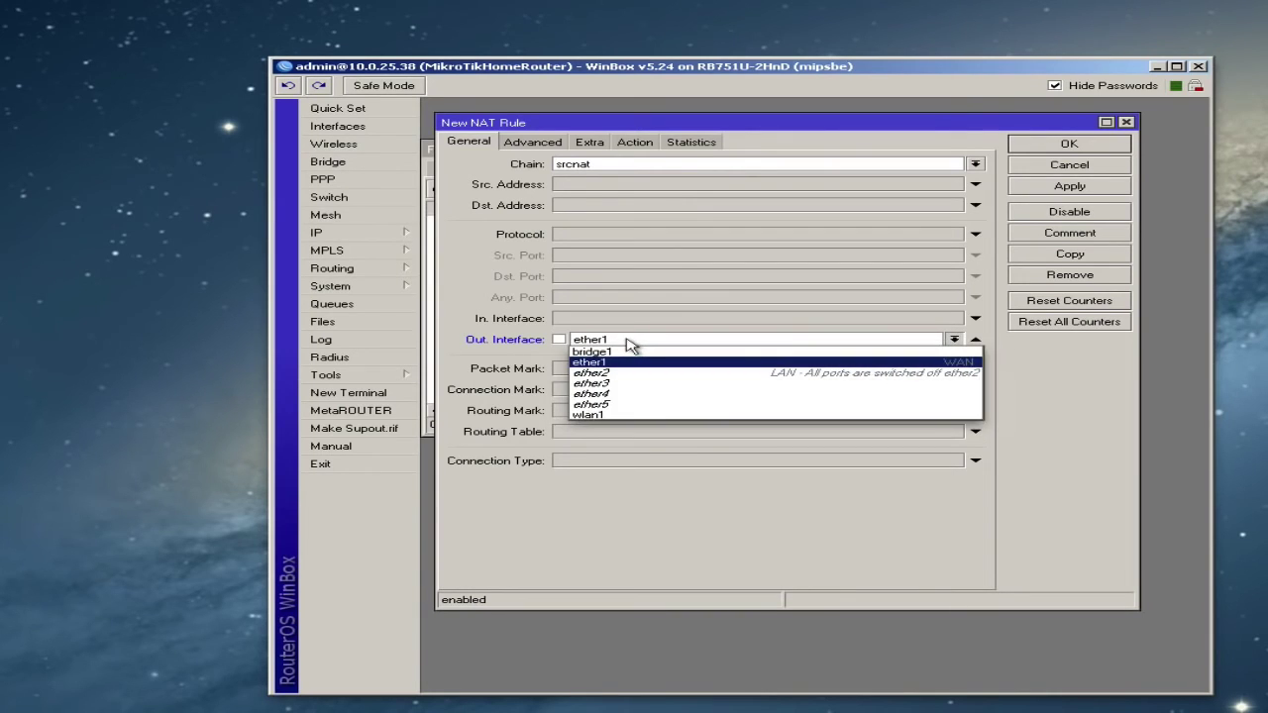
pyautogui.click(628, 342)
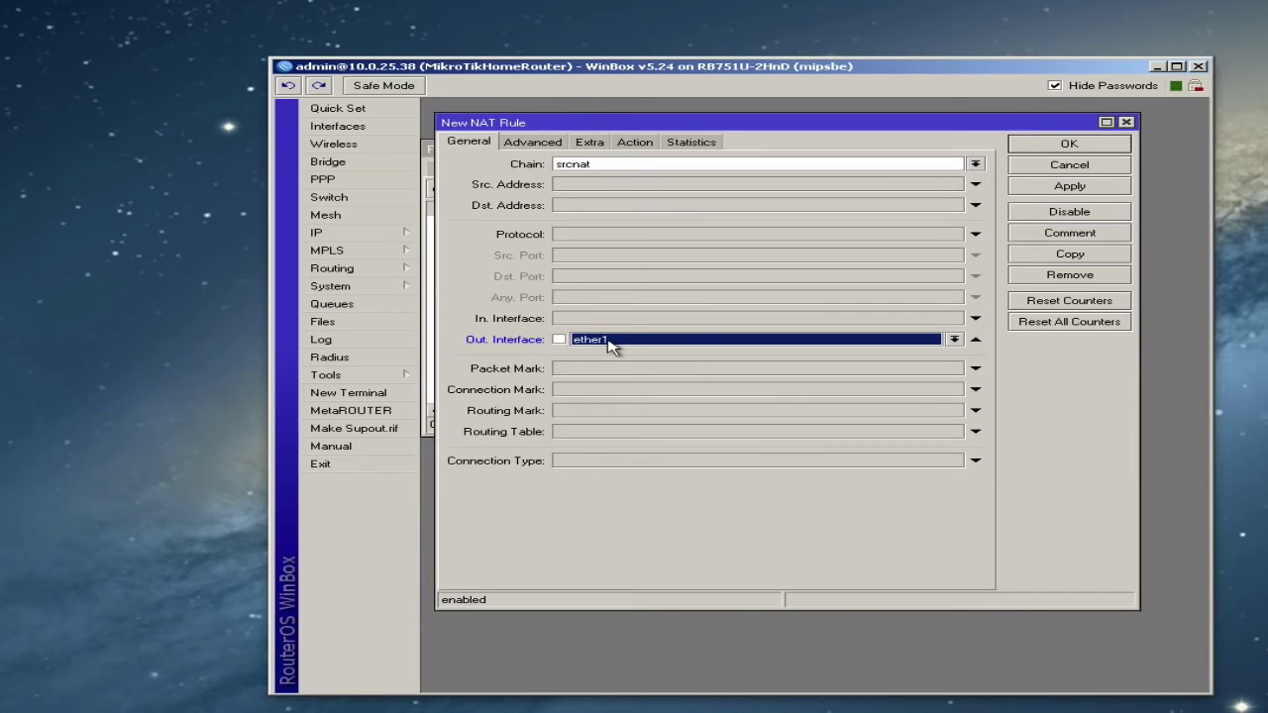
# Set the NAT rule's action to masquerade and save the rule.
pyautogui.click(635, 141)
pyautogui.click(653, 166)
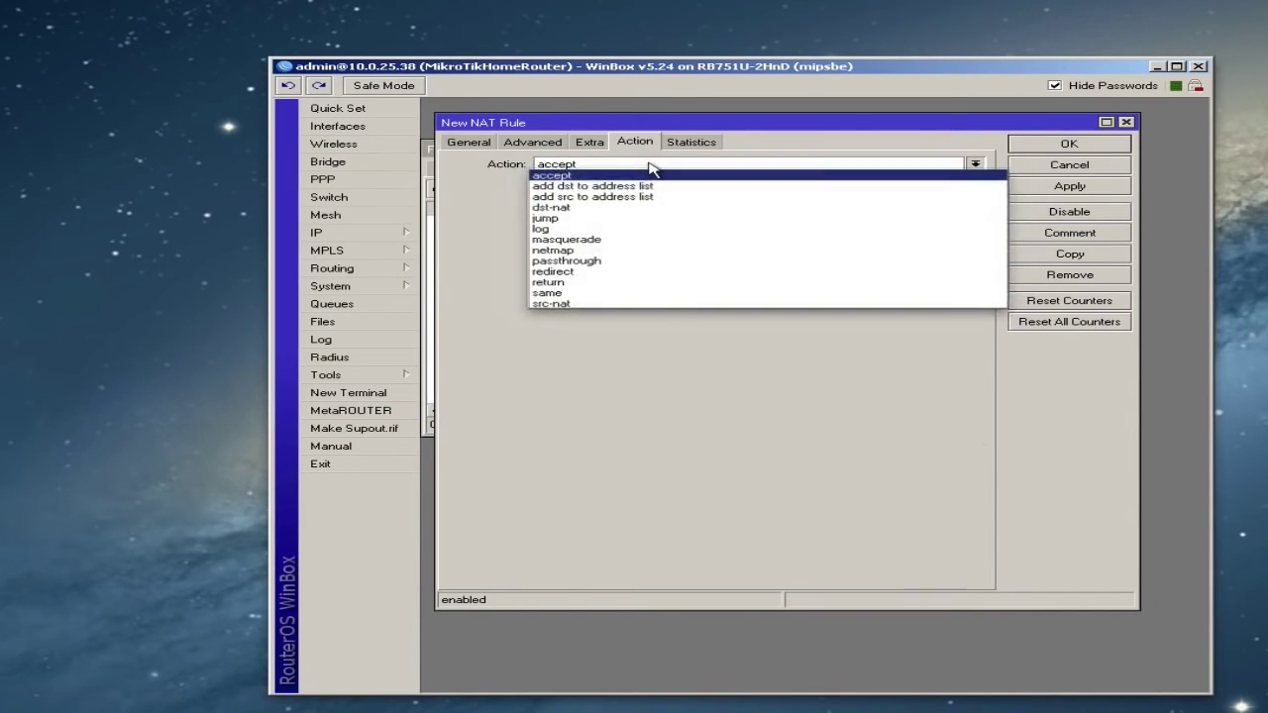
pyautogui.click(603, 240)
pyautogui.click(1065, 145)
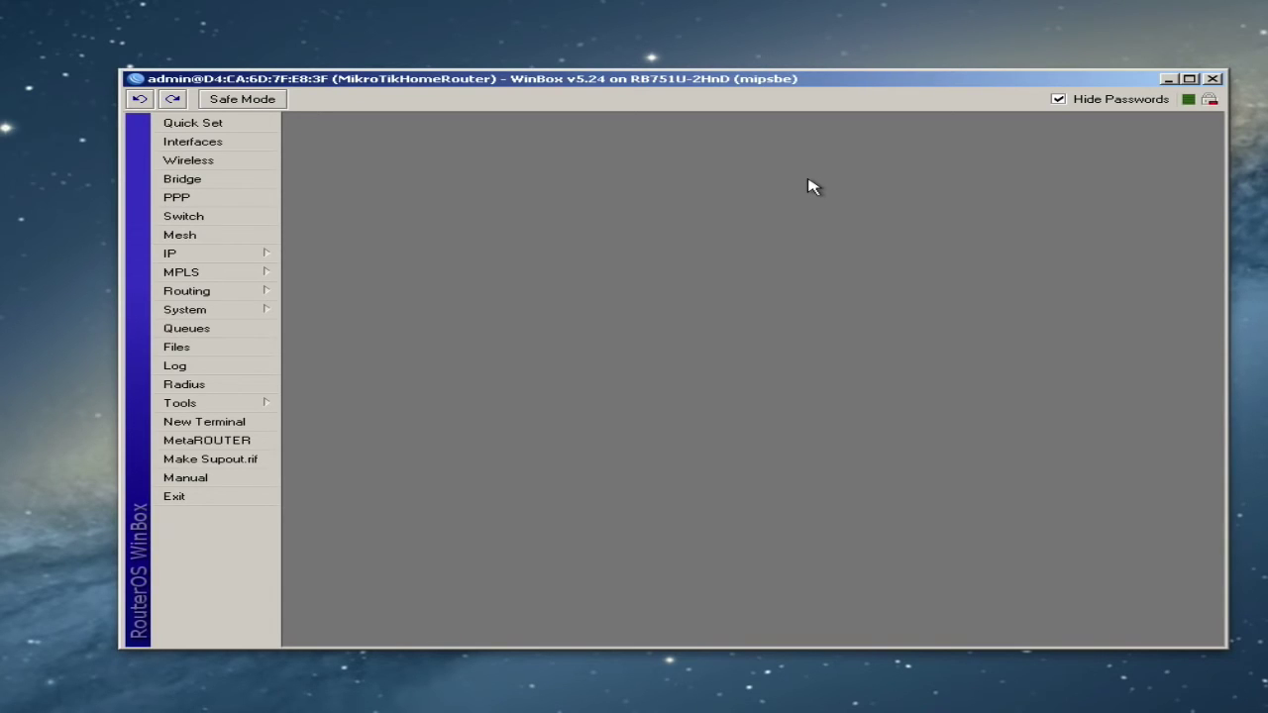
# Add a firewall address list entry named OurLocalLAN with the address 192.168.1.0/24.
pyautogui.click(247, 259)
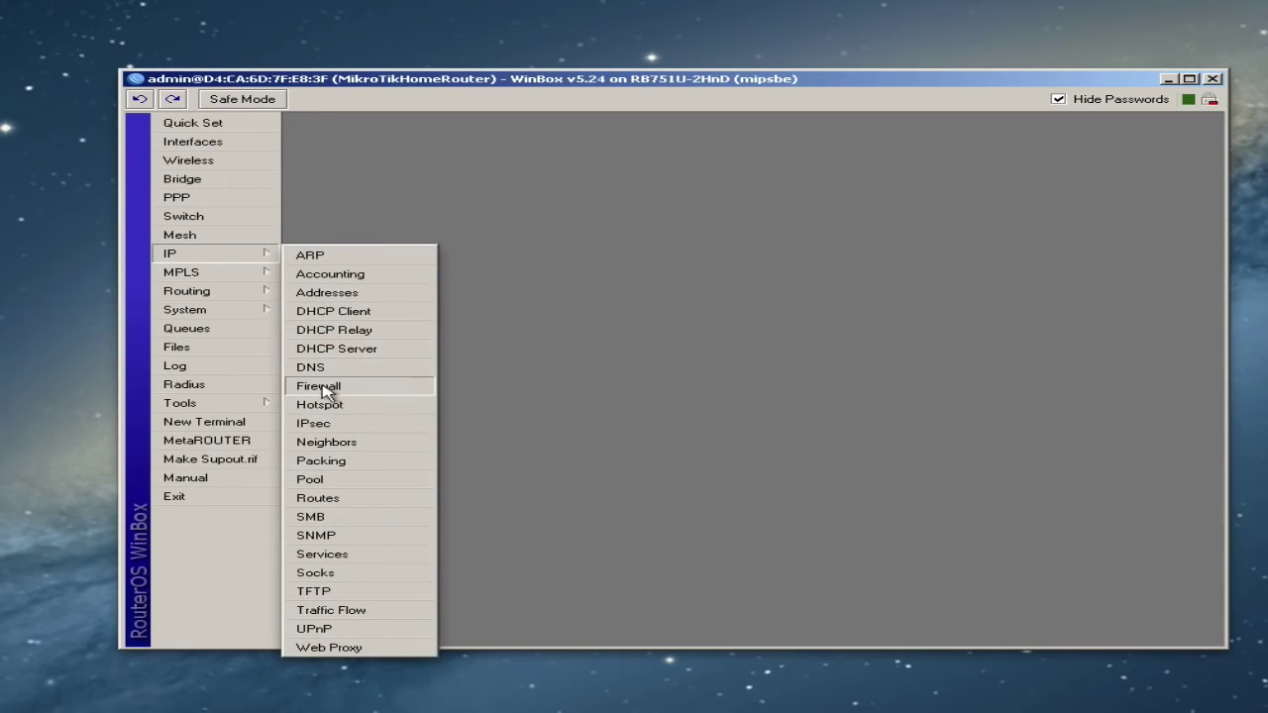
pyautogui.click(331, 389)
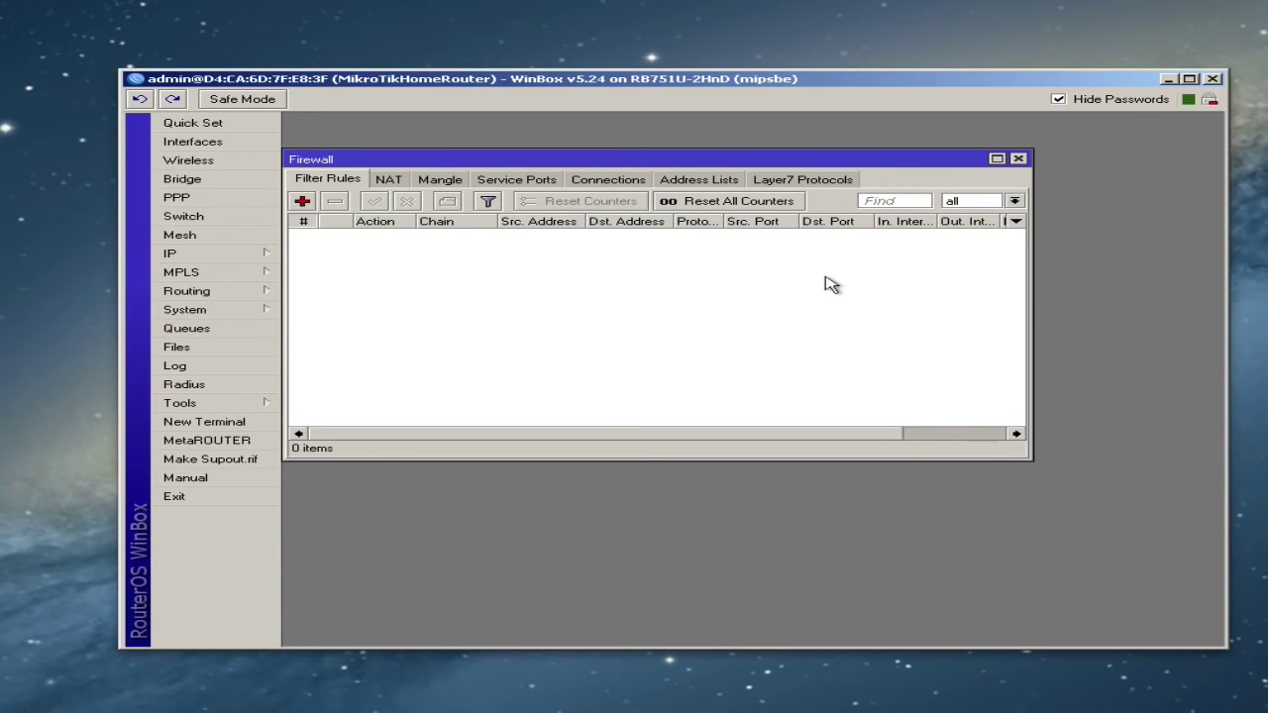
pyautogui.click(191, 256)
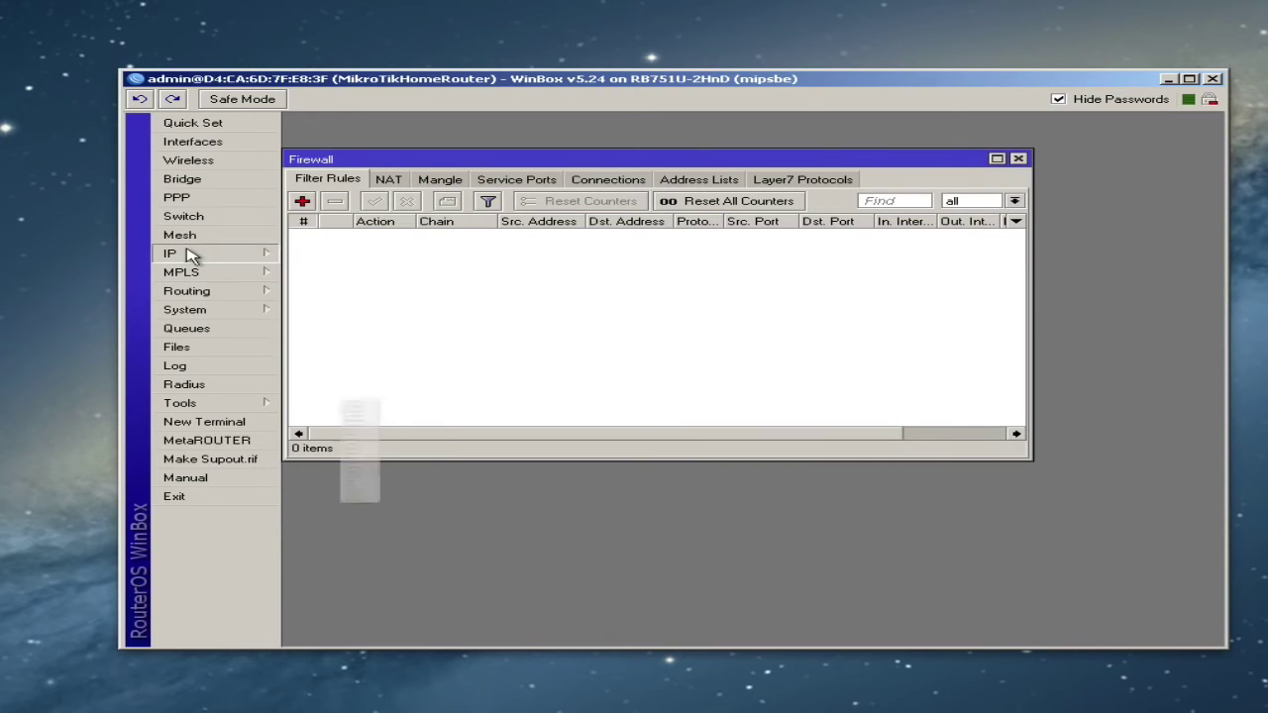
pyautogui.click(682, 310)
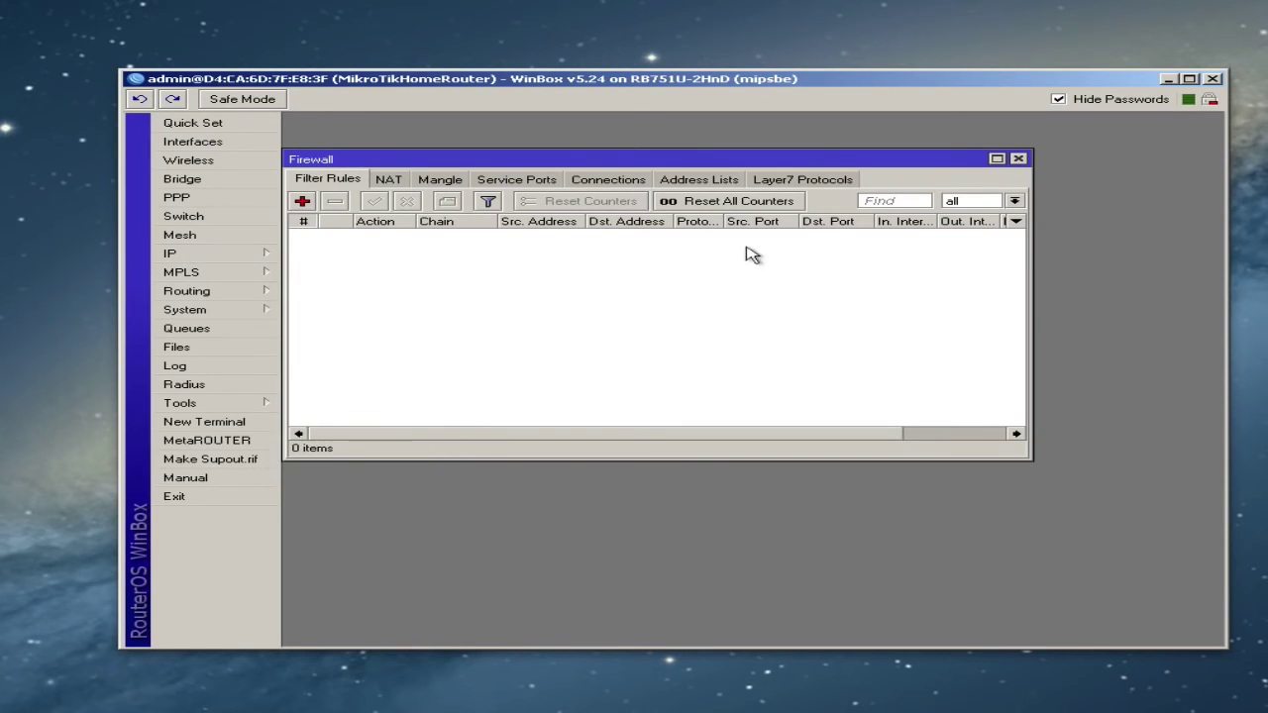
pyautogui.click(701, 183)
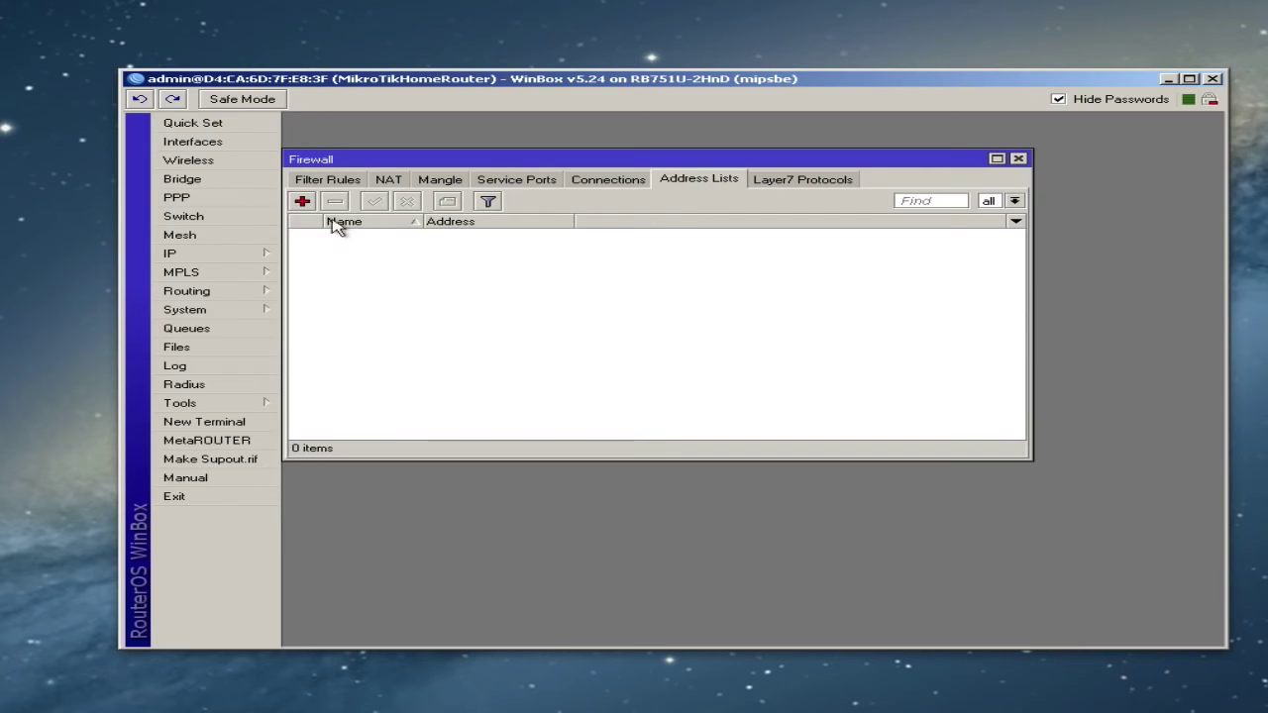
pyautogui.click(302, 201)
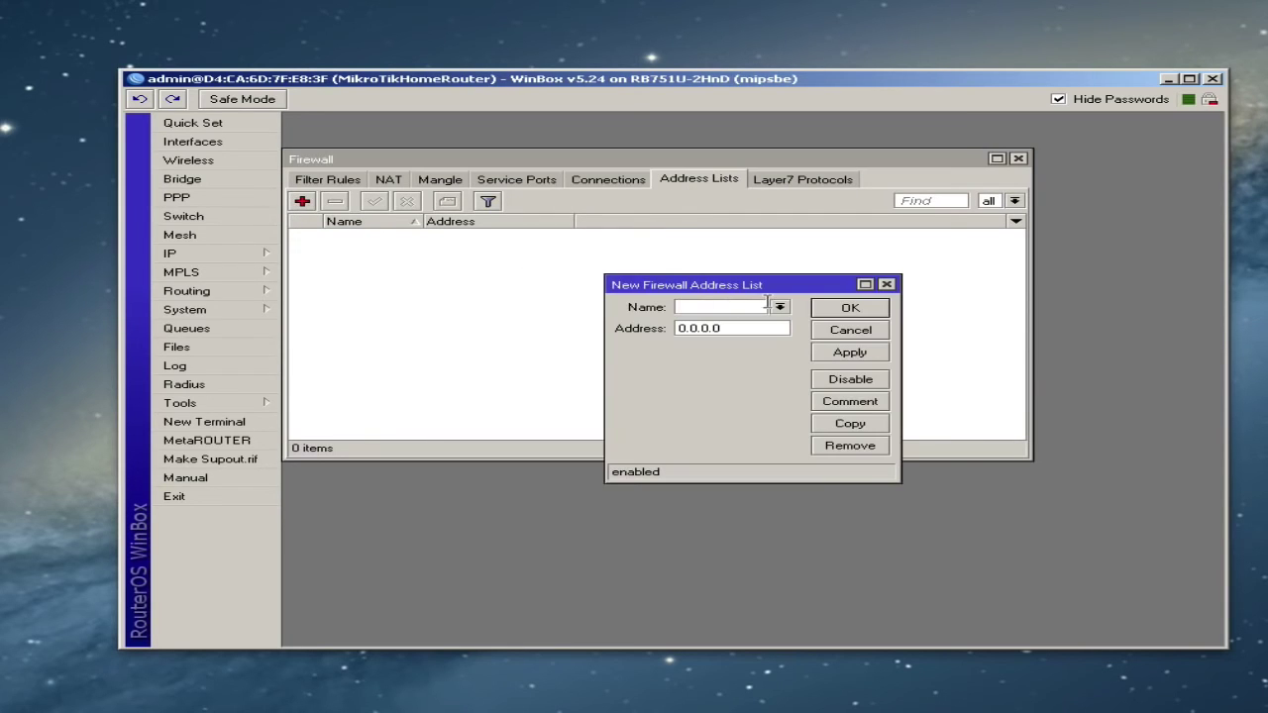
pyautogui.moveTo(757, 305); pyautogui.dragTo(561, 281)
pyautogui.moveTo(701, 453); pyautogui.dragTo(935, 508)
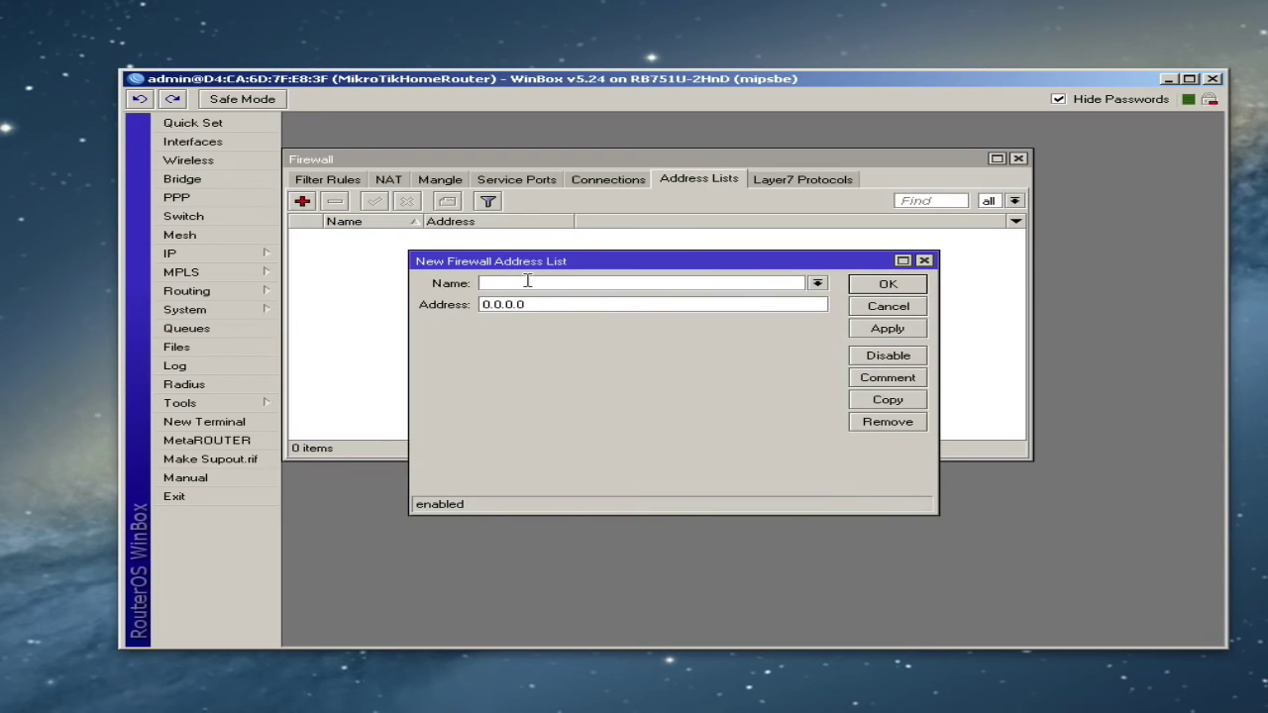
pyautogui.write('OurLocalLAN')
pyautogui.click(582, 302)
pyautogui.write('192.168.1.0/24')
pyautogui.click(888, 284)
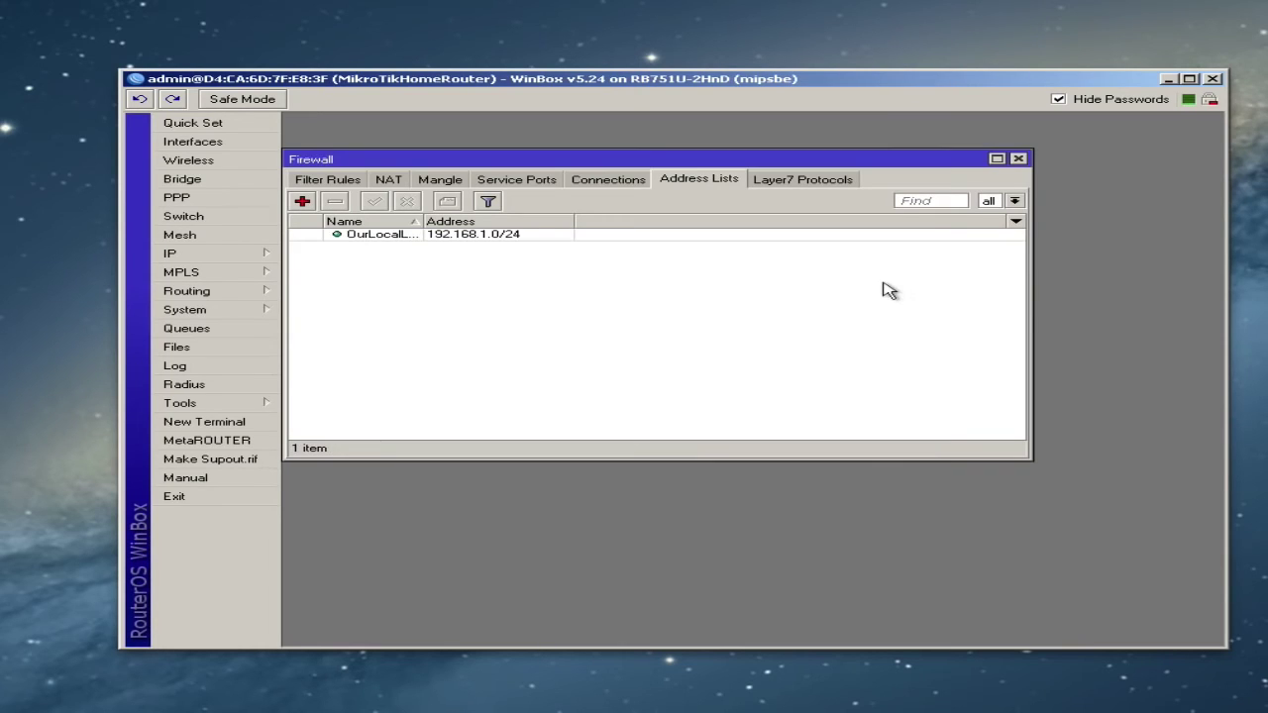
# Add a second address to the OurLocalLAN firewall address list, 10.0.25.0/24, and save it.
pyautogui.click(302, 202)
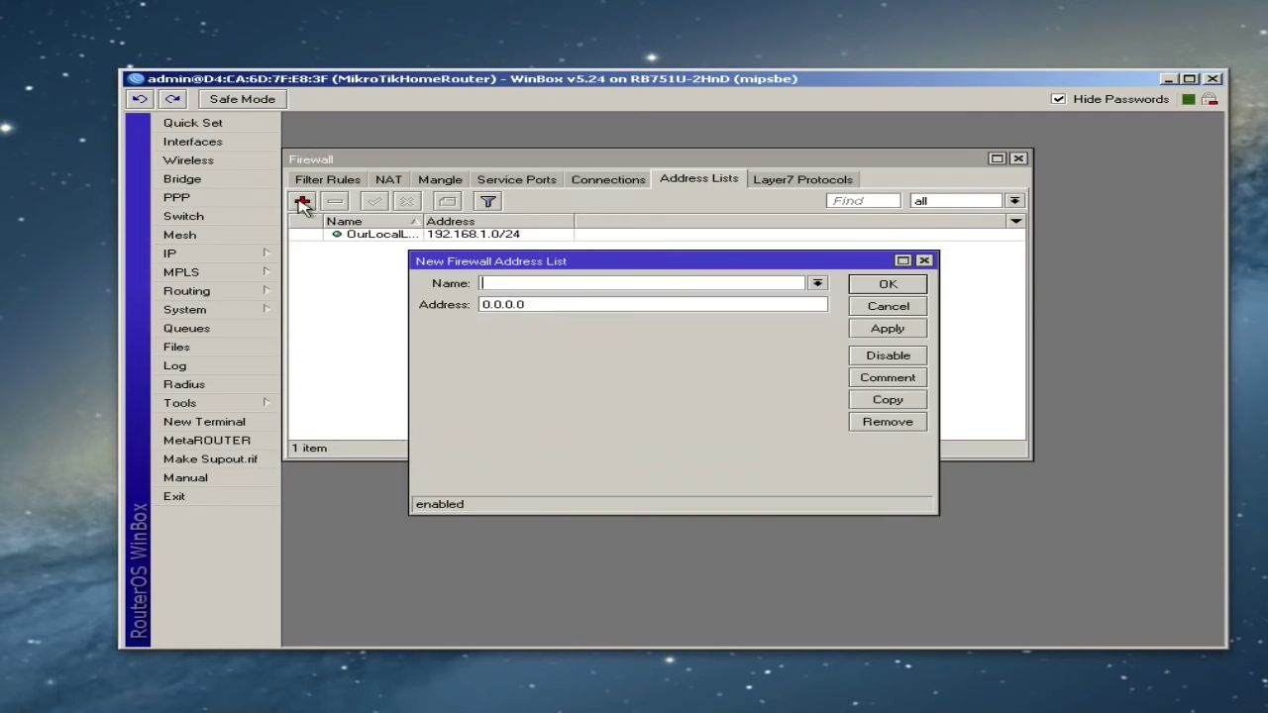
pyautogui.click(817, 284)
pyautogui.click(758, 296)
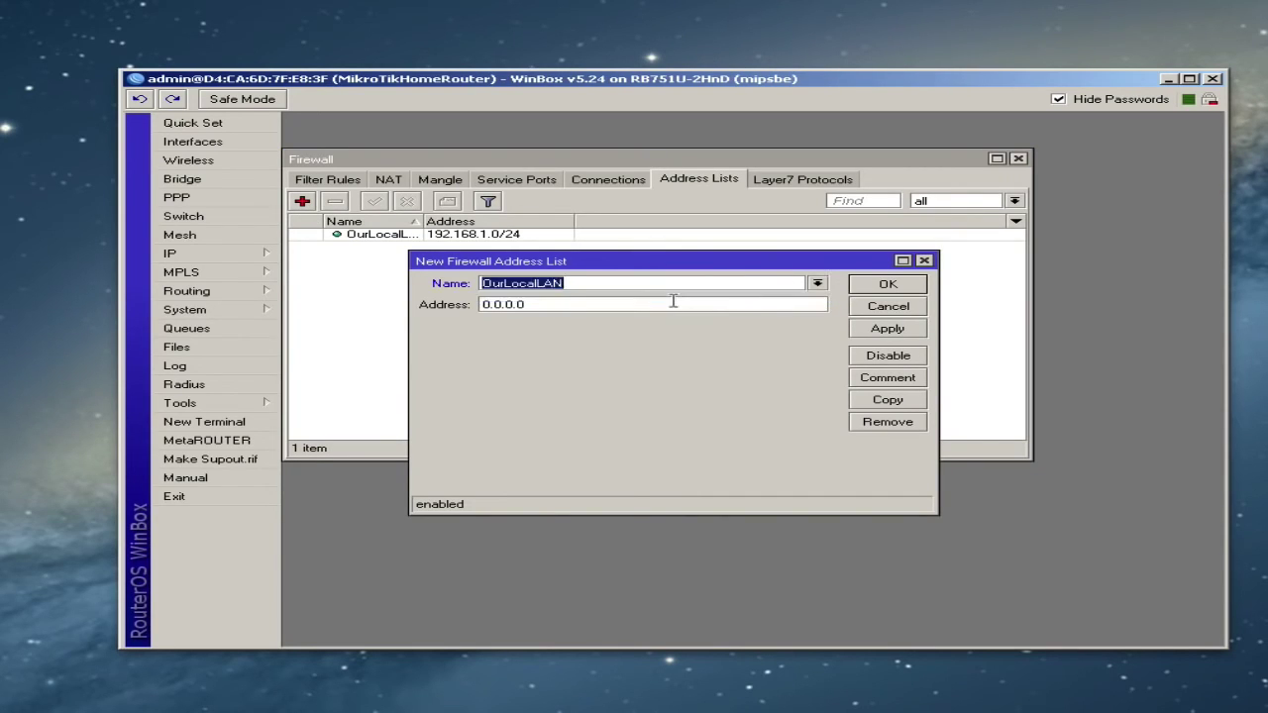
pyautogui.press('Tab')
pyautogui.write('10')
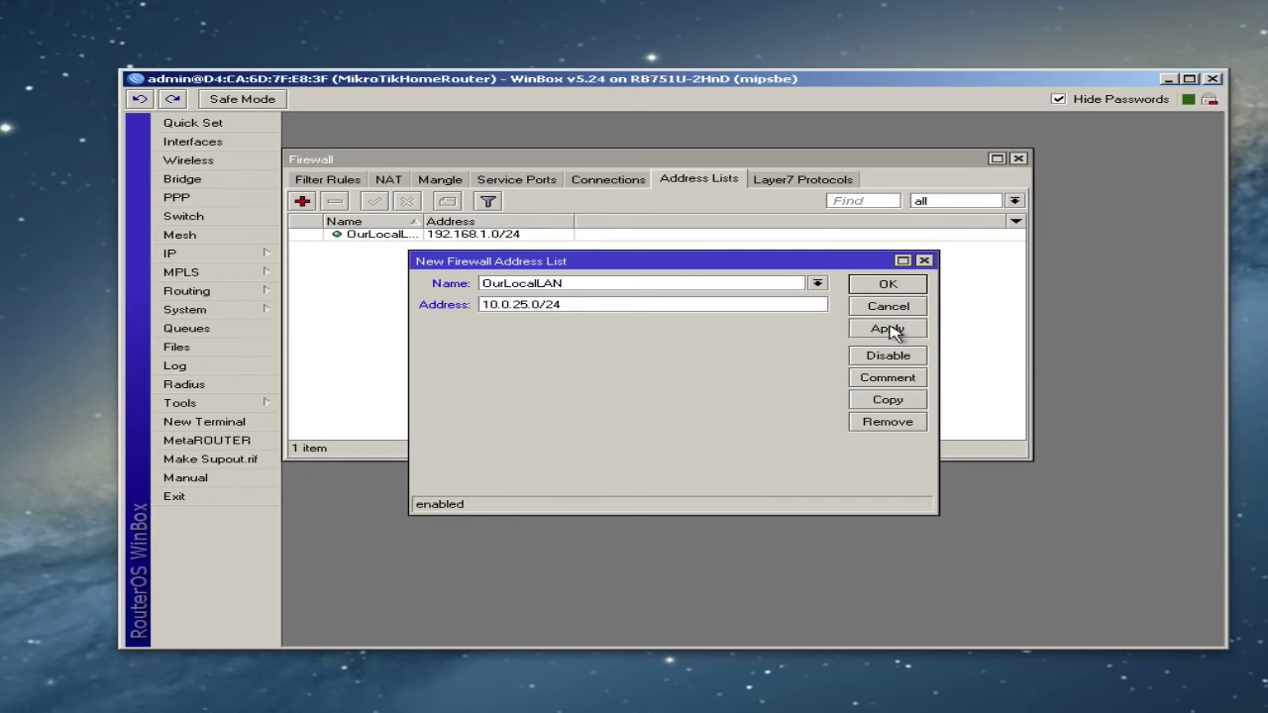
pyautogui.click(888, 284)
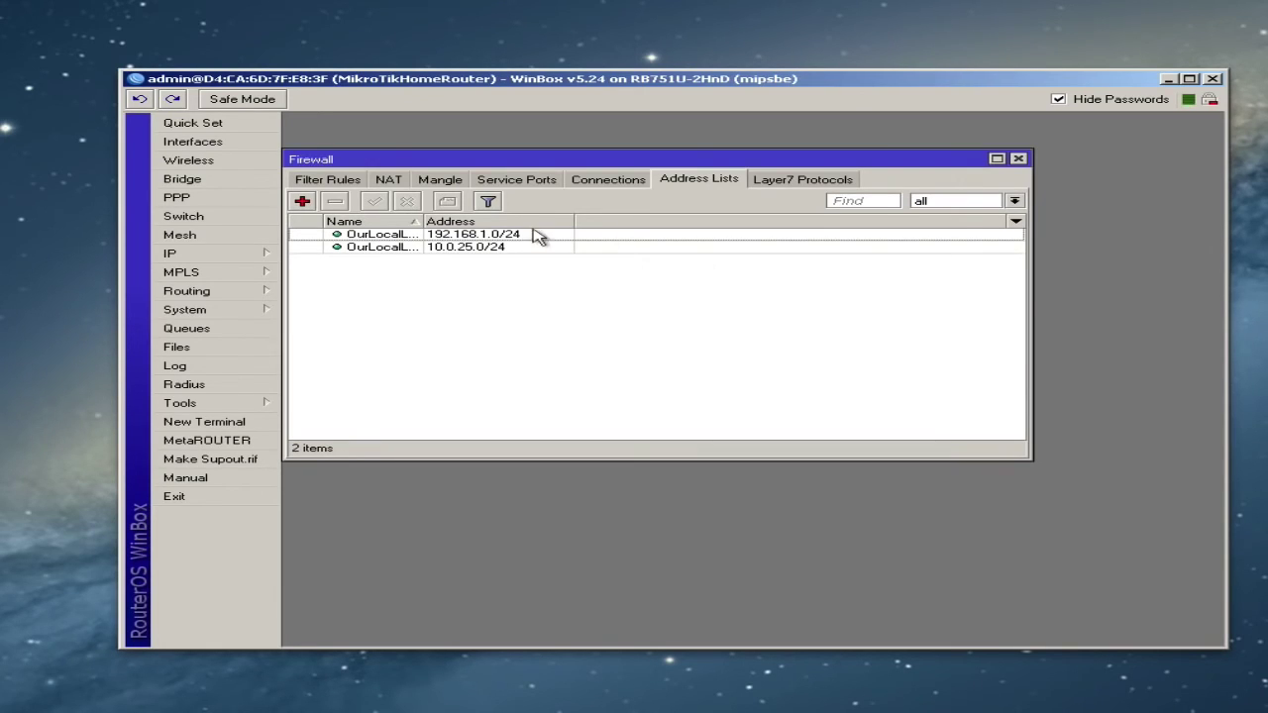
# Widen the Name column of the address lists and review both OurLocalLAN entries.
pyautogui.click(488, 236)
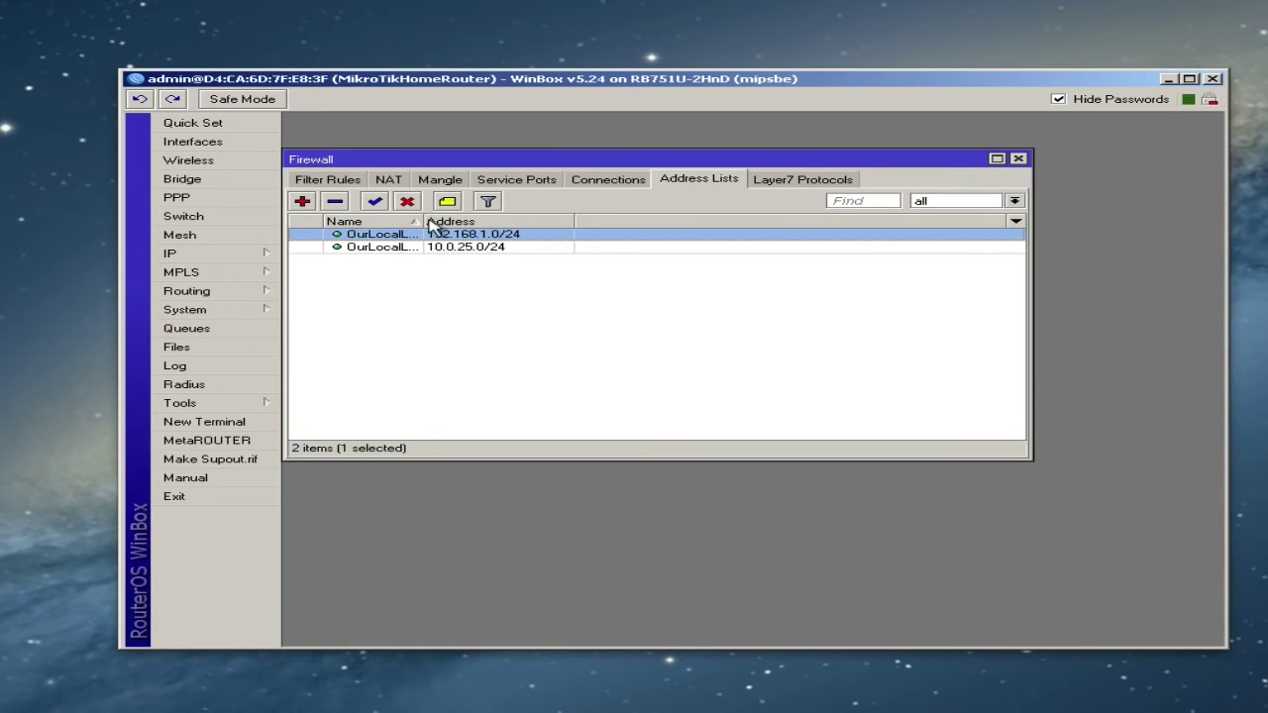
pyautogui.moveTo(425, 220); pyautogui.dragTo(513, 220)
pyautogui.click(513, 248)
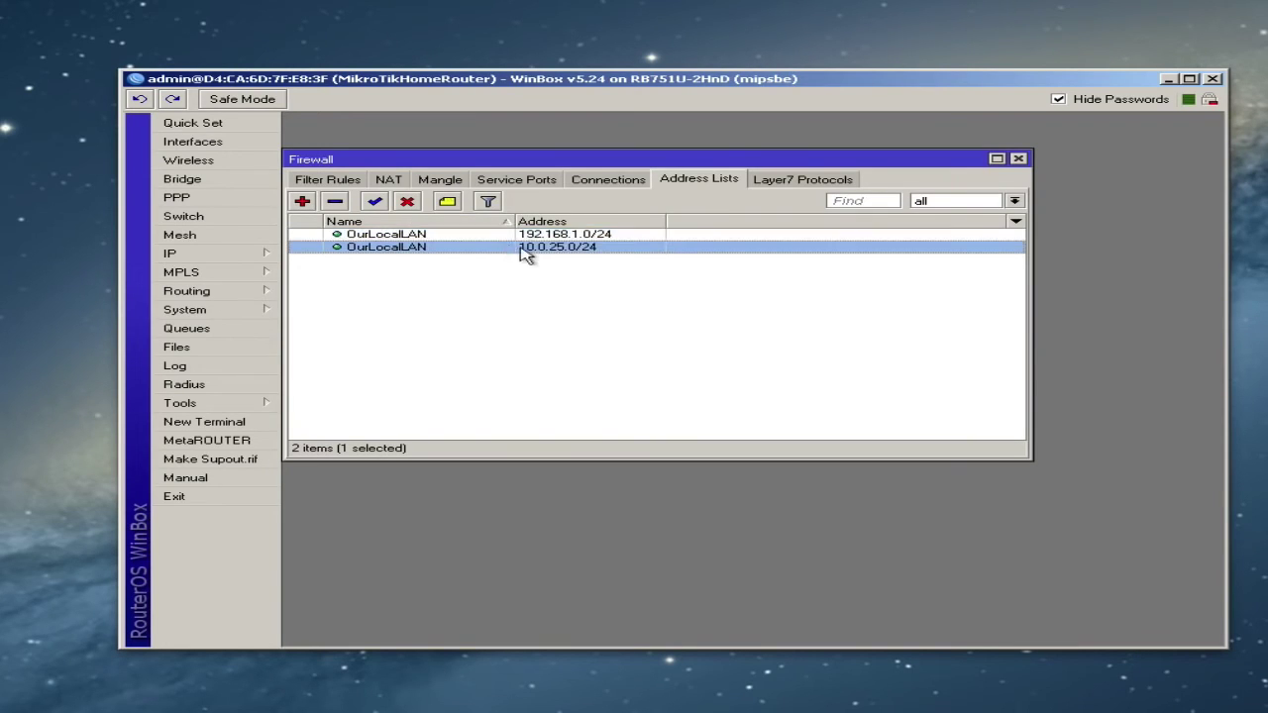
pyautogui.click(583, 235)
pyautogui.click(586, 247)
pyautogui.click(721, 308)
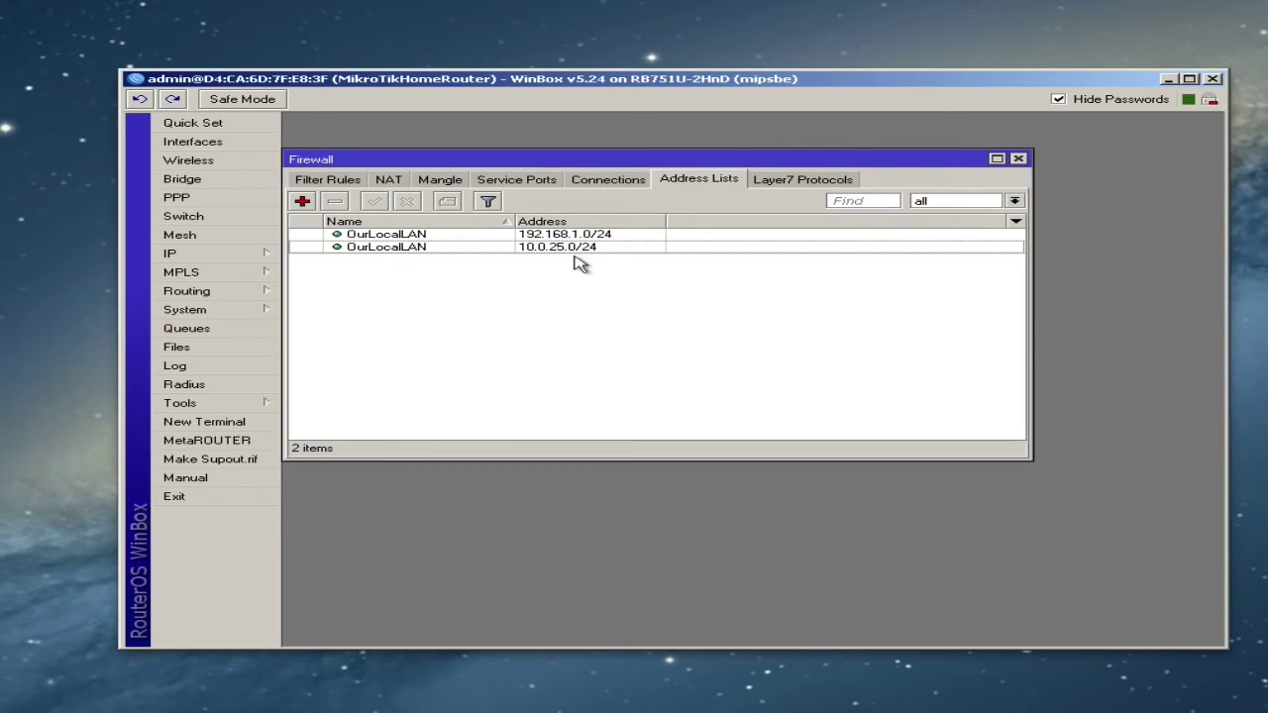
# Start a new firewall filter rule and set its chain to input.
pyautogui.click(332, 185)
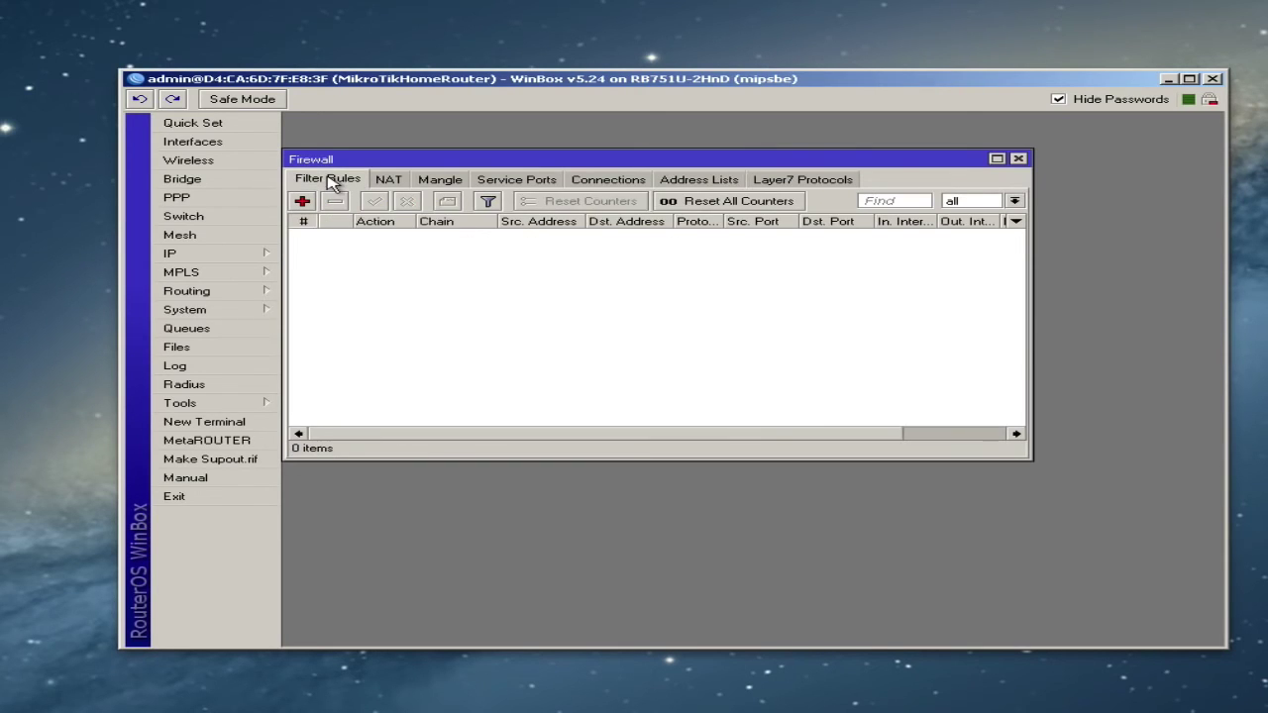
pyautogui.click(302, 202)
pyautogui.write('forward')
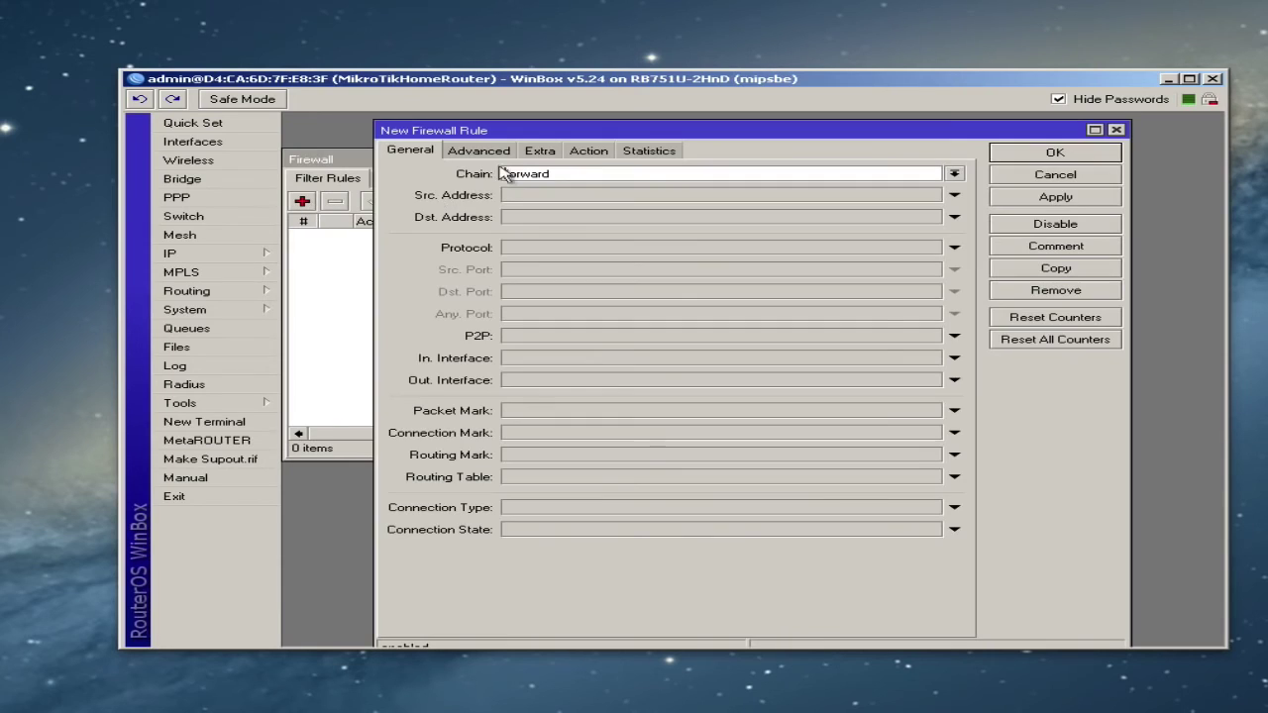
pyautogui.click(955, 174)
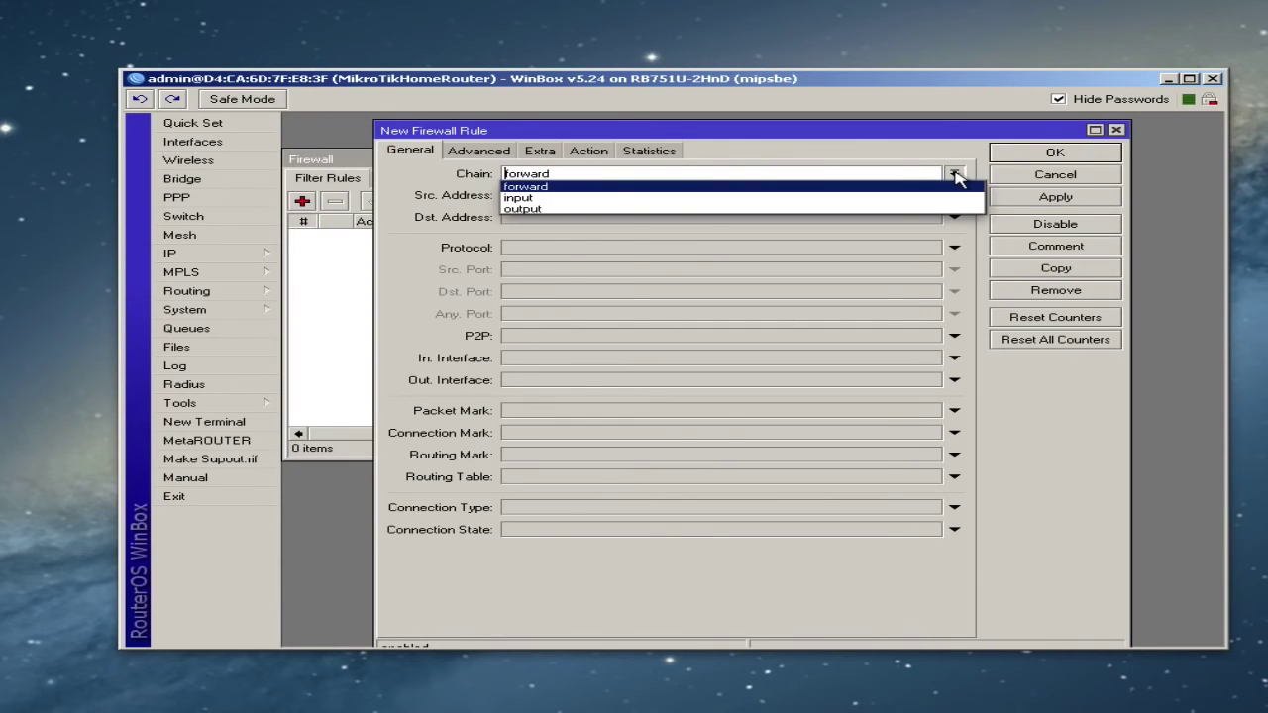
pyautogui.click(864, 197)
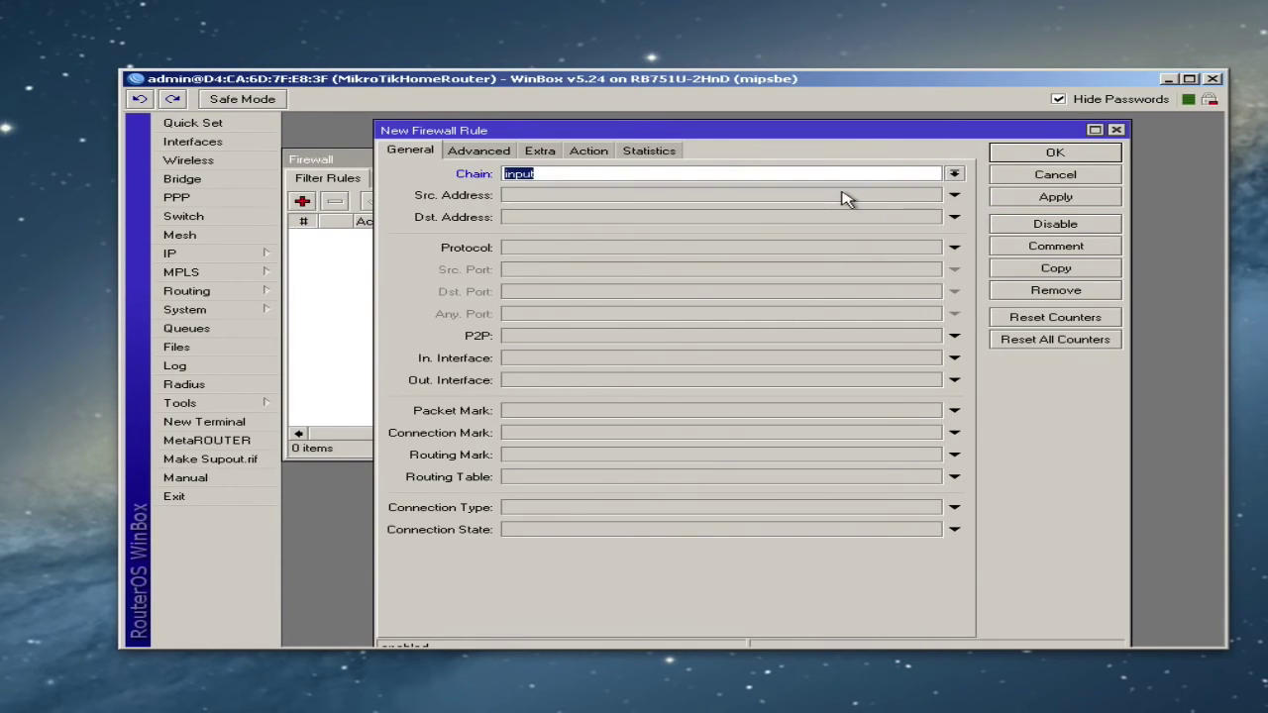
# Restrict the input rule to the source address list OurLocalLAN, keep the action accept and apply the rule.
pyautogui.click(483, 155)
pyautogui.click(593, 175)
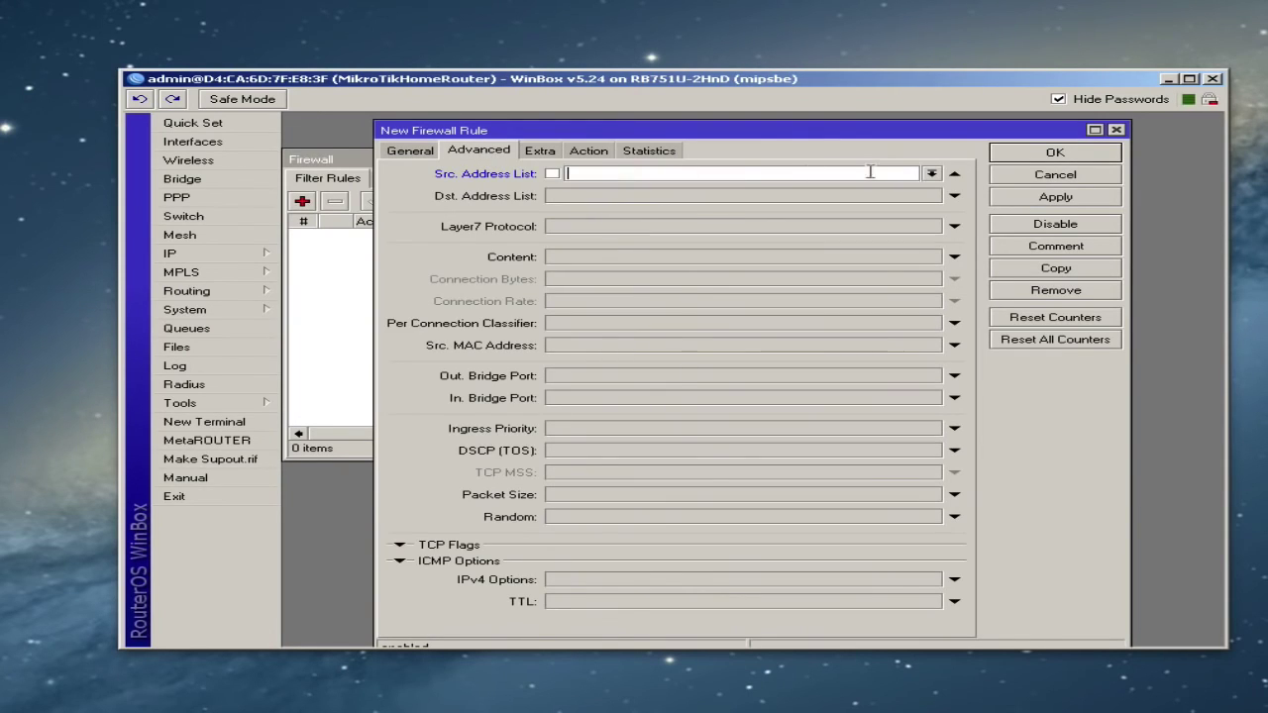
pyautogui.click(931, 174)
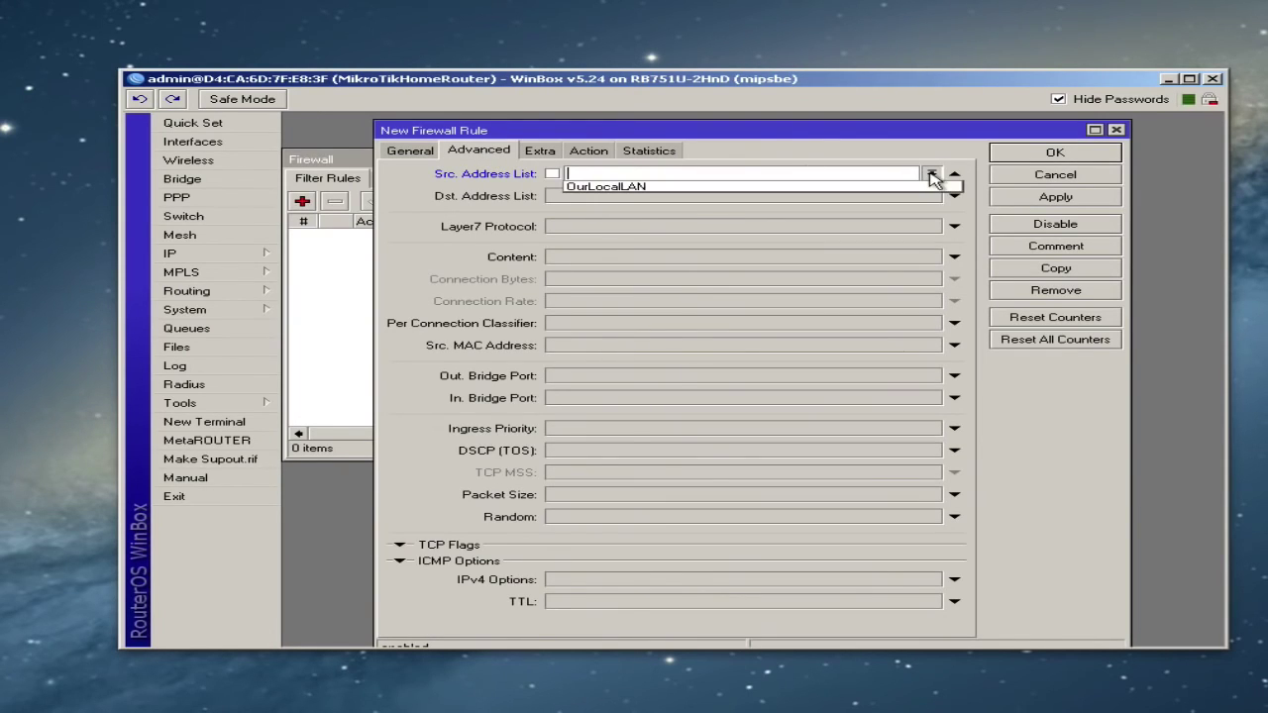
pyautogui.click(745, 174)
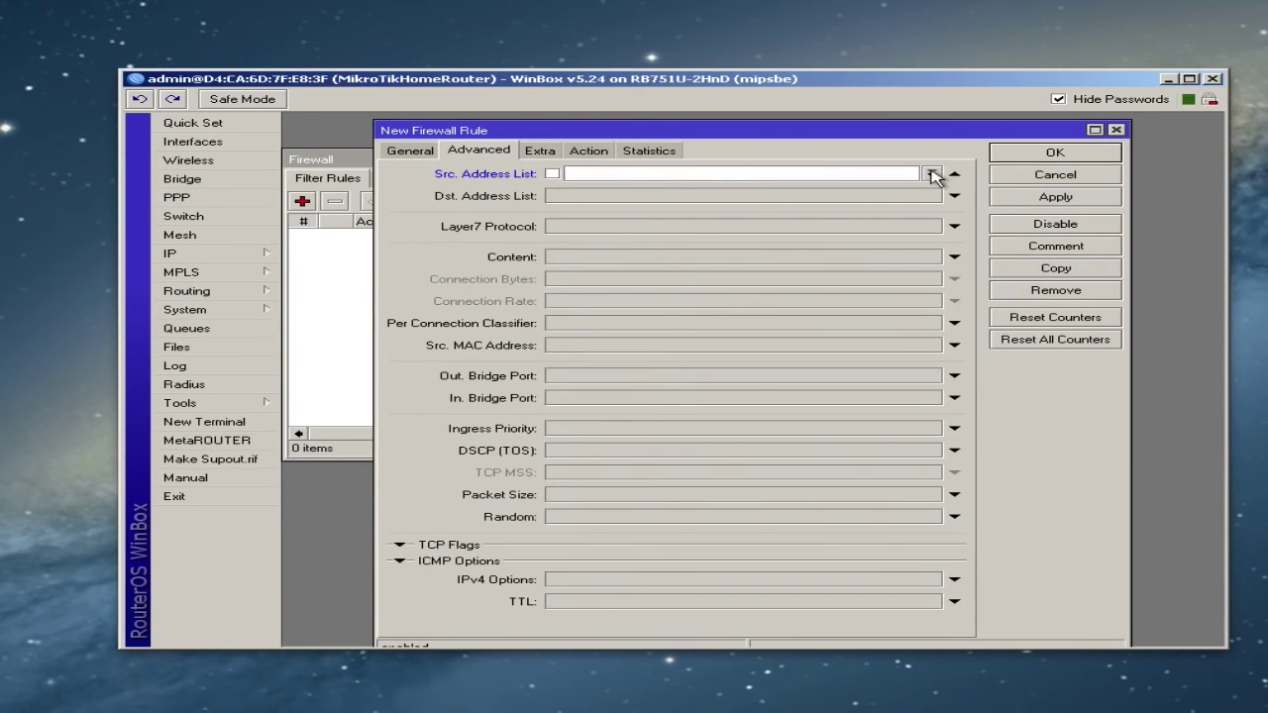
pyautogui.click(931, 174)
pyautogui.click(881, 188)
pyautogui.click(775, 173)
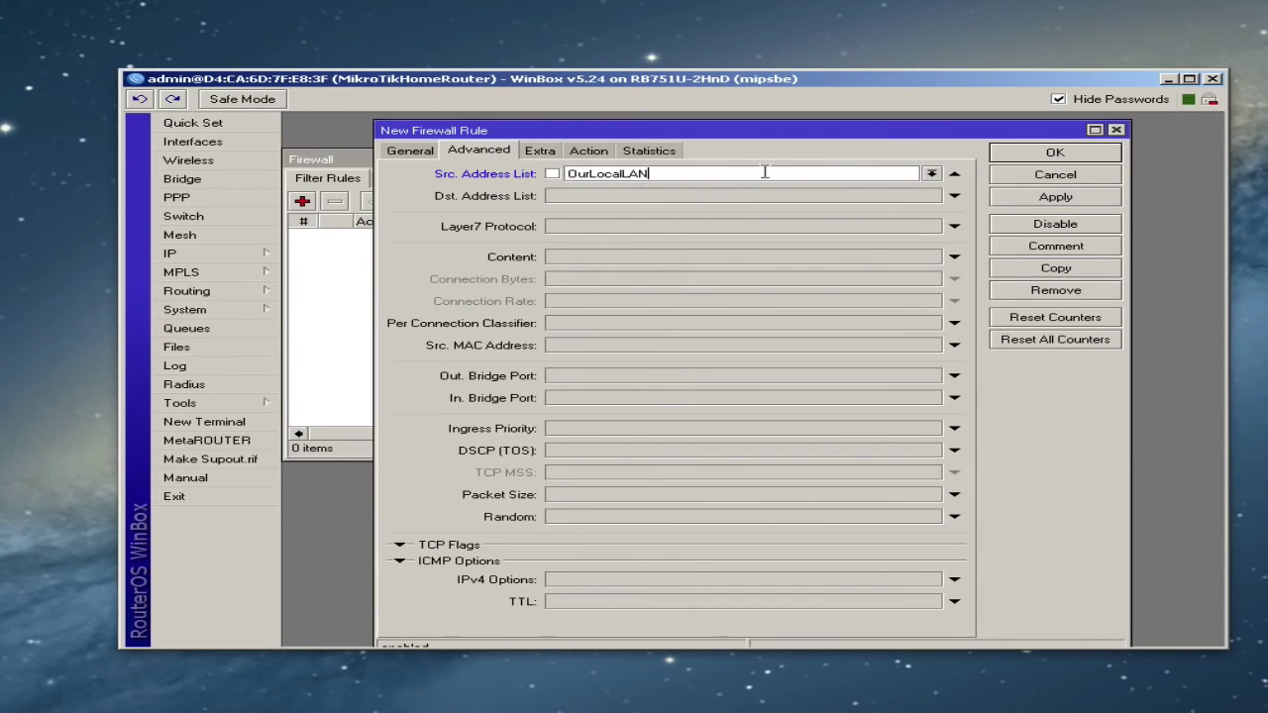
pyautogui.click(589, 151)
pyautogui.click(1039, 197)
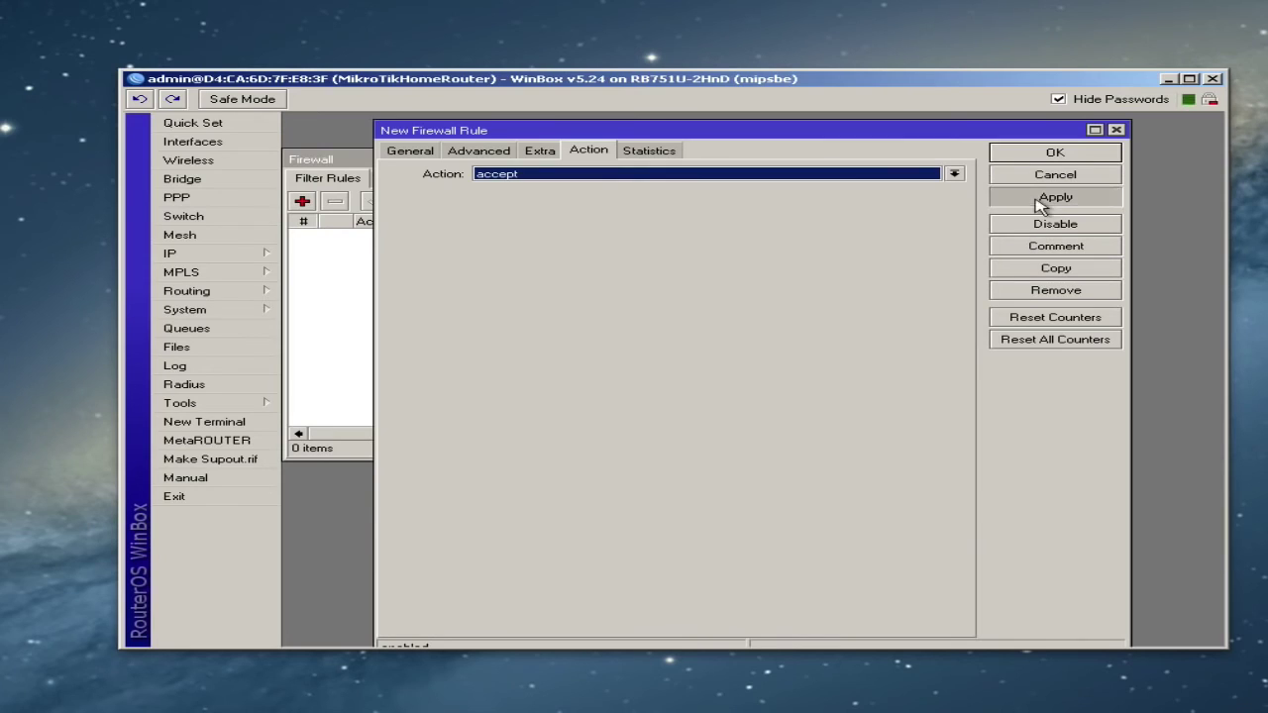
# Comment the accept rule "Allow access to the router from the LAN using address list" and save the rule.
pyautogui.click(1042, 247)
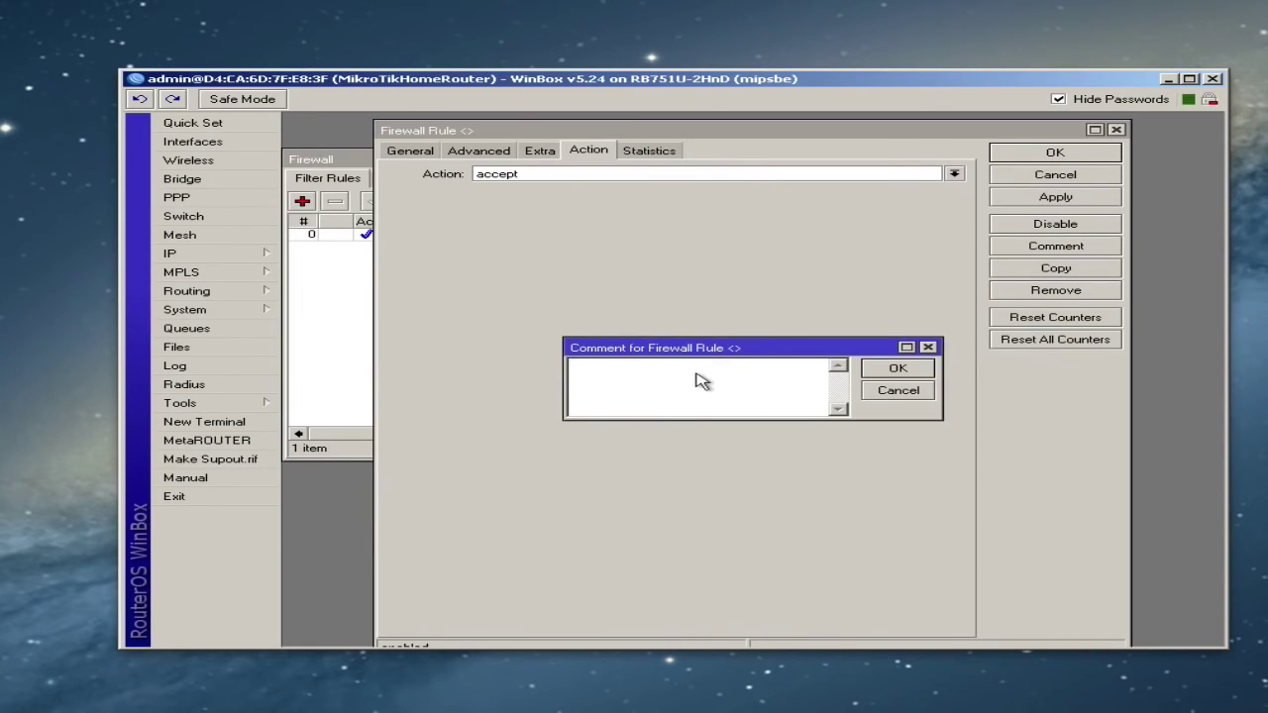
pyautogui.write('All')
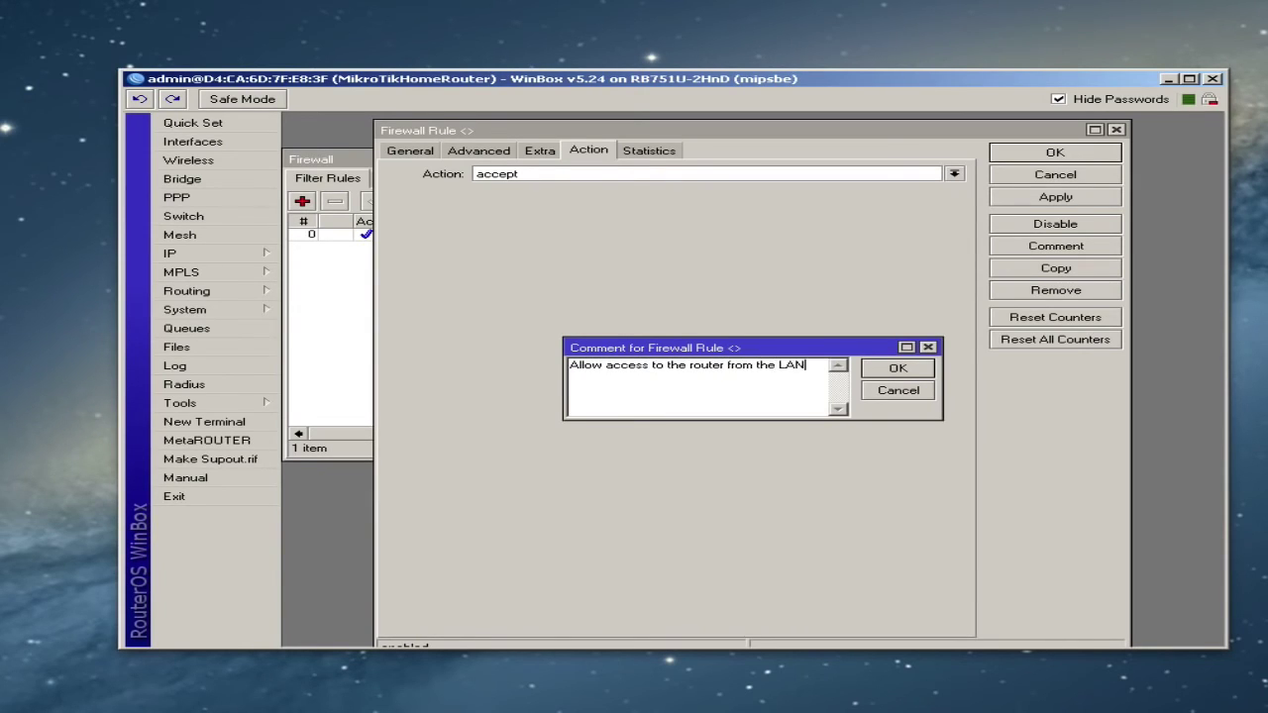
pyautogui.write('using address list')
pyautogui.click(896, 369)
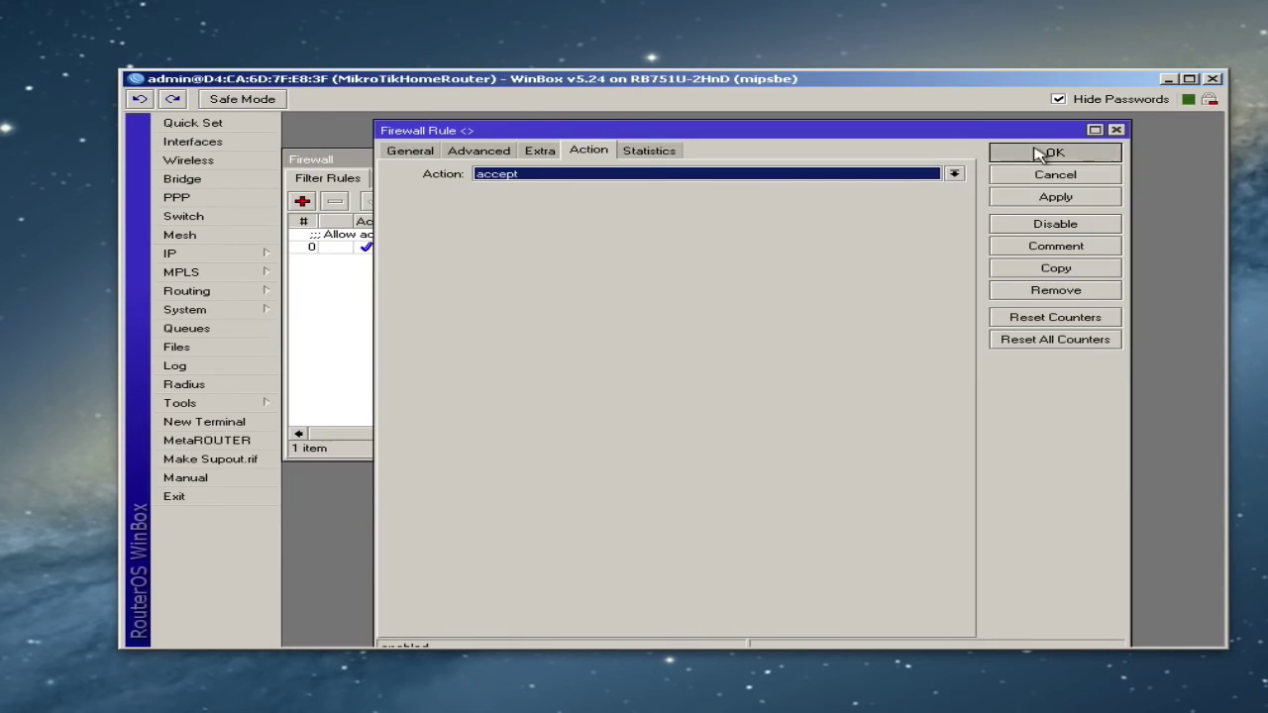
pyautogui.click(1037, 153)
# Widen the Action column of the filter rules and enlarge the Firewall window's width to show more columns.
pyautogui.moveTo(421, 221); pyautogui.dragTo(468, 222)
pyautogui.click(515, 250)
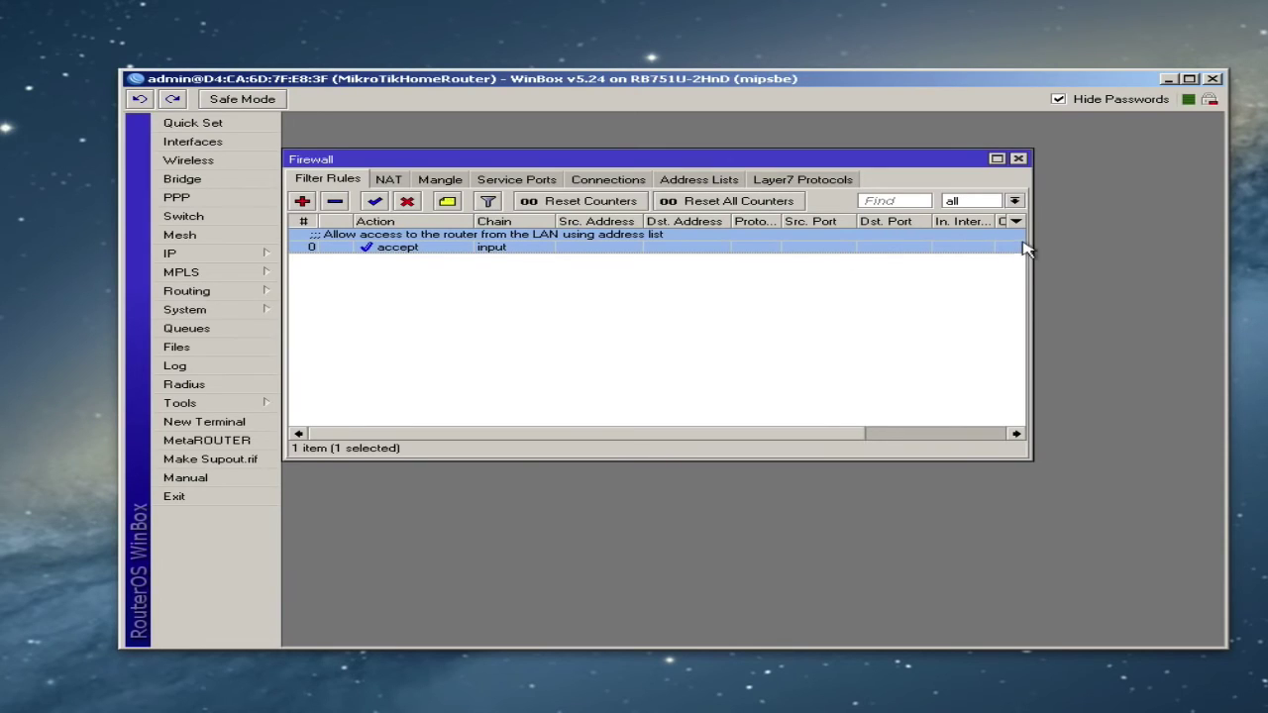
pyautogui.moveTo(1033, 236); pyautogui.dragTo(1198, 235)
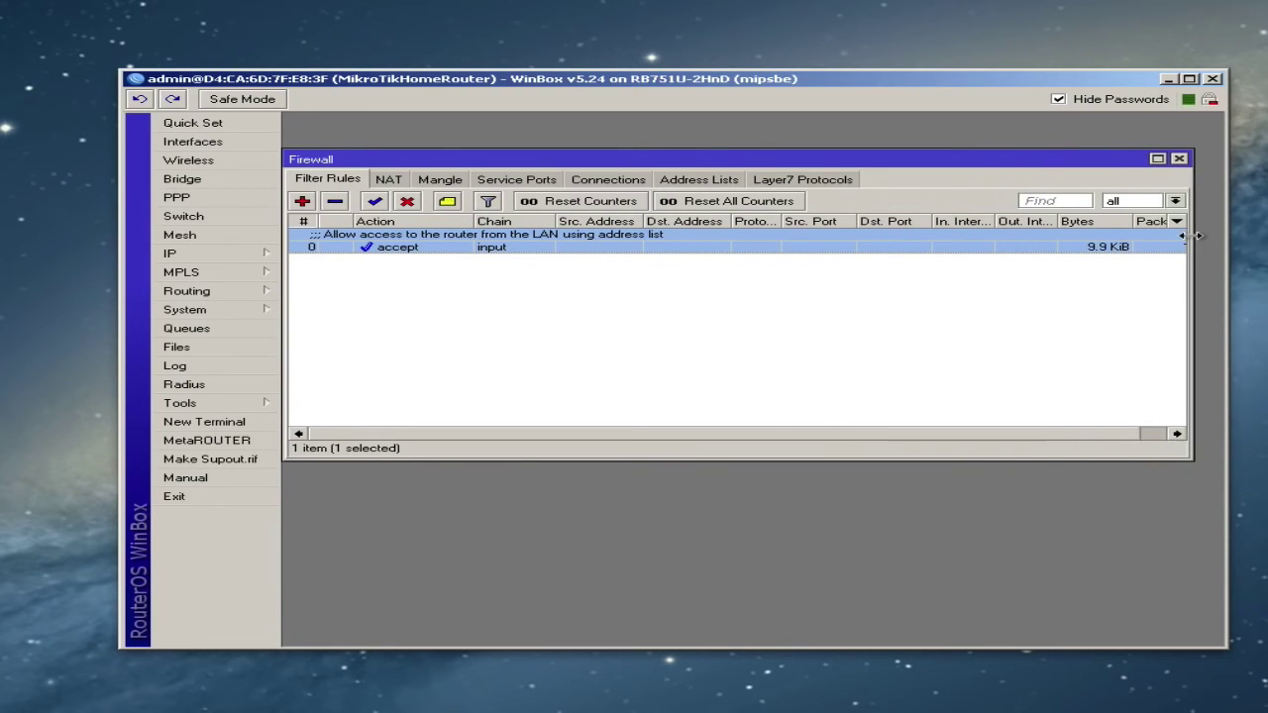
# Add a second firewall filter rule on the input chain with the action drop and apply it.
pyautogui.click(302, 201)
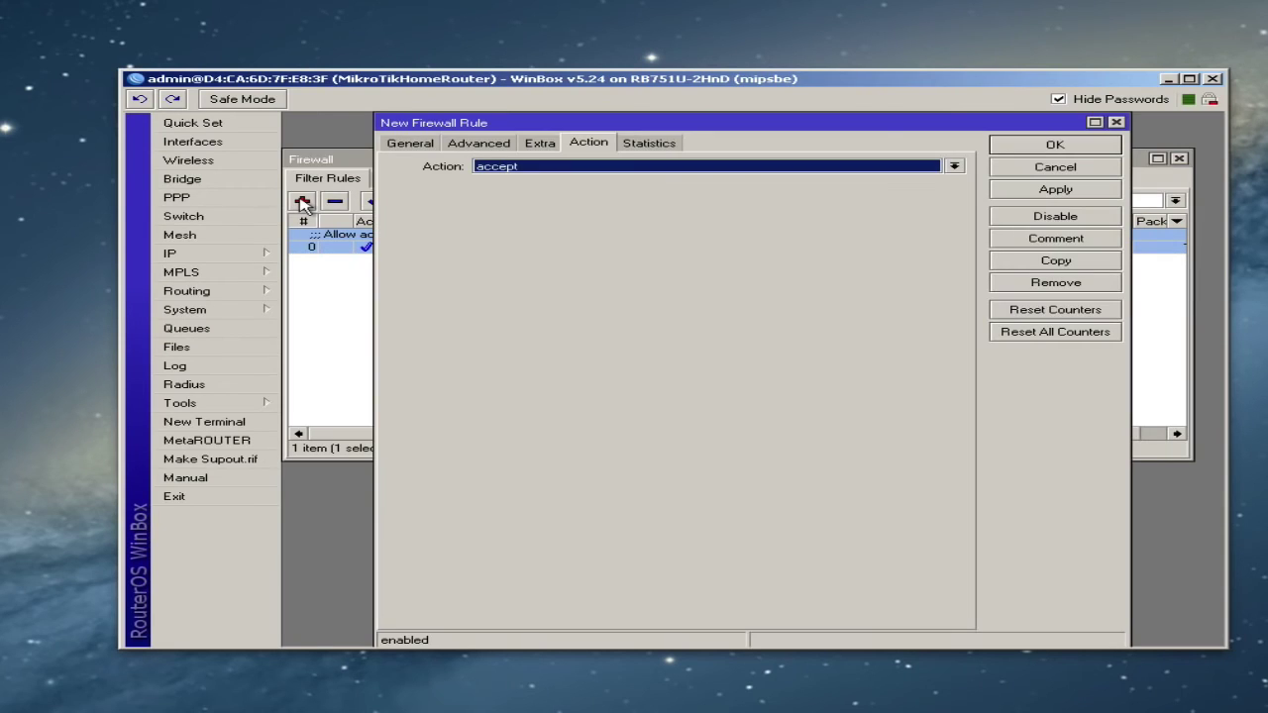
pyautogui.click(409, 143)
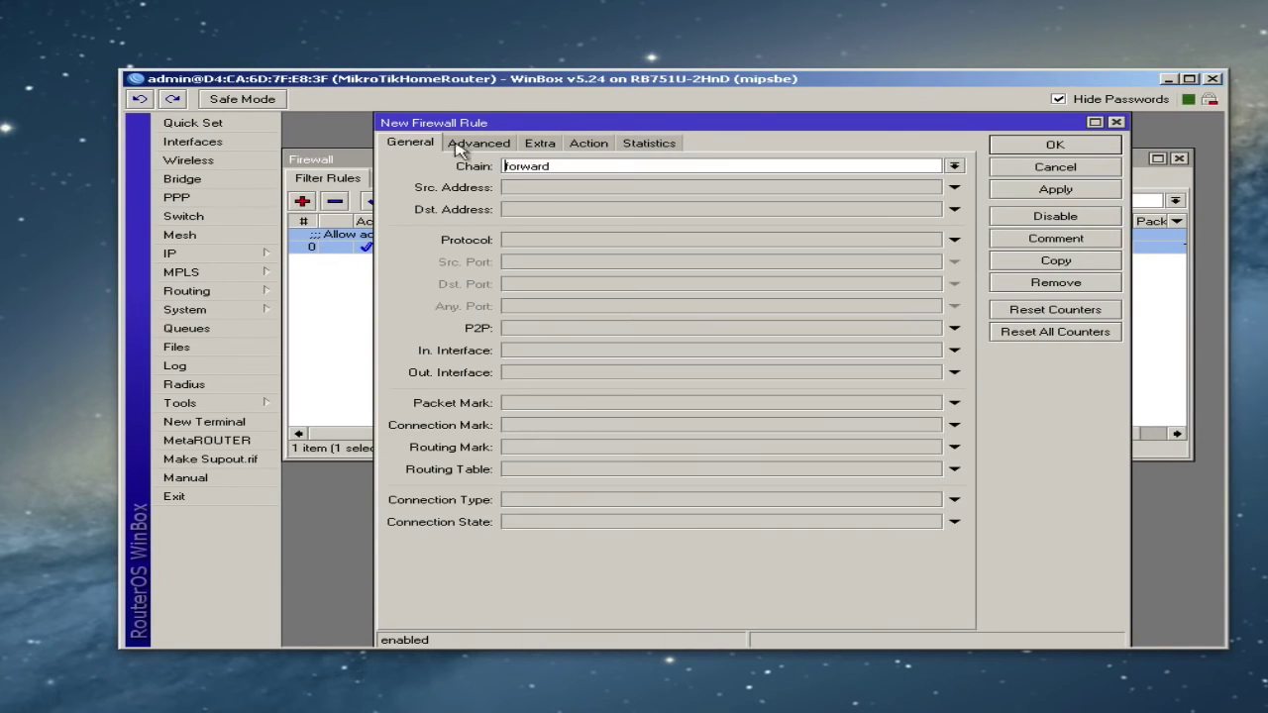
pyautogui.click(953, 166)
pyautogui.click(866, 189)
pyautogui.click(586, 144)
pyautogui.click(532, 176)
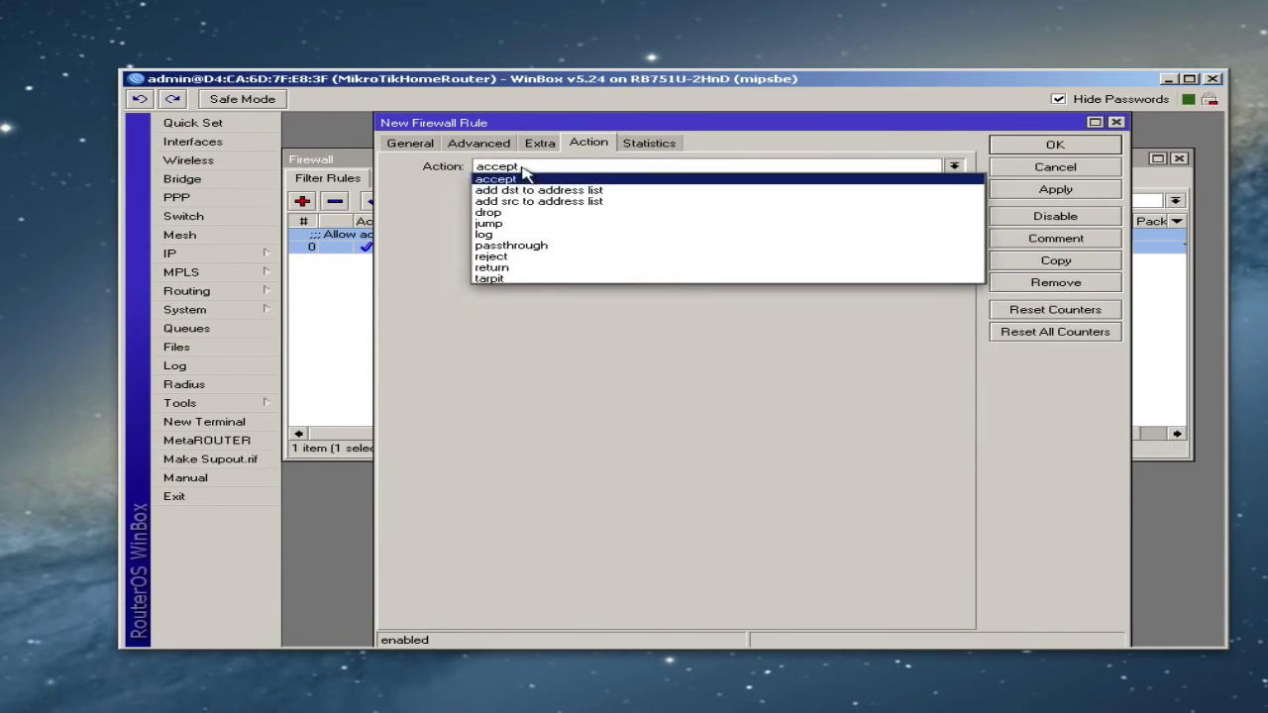
pyautogui.click(528, 214)
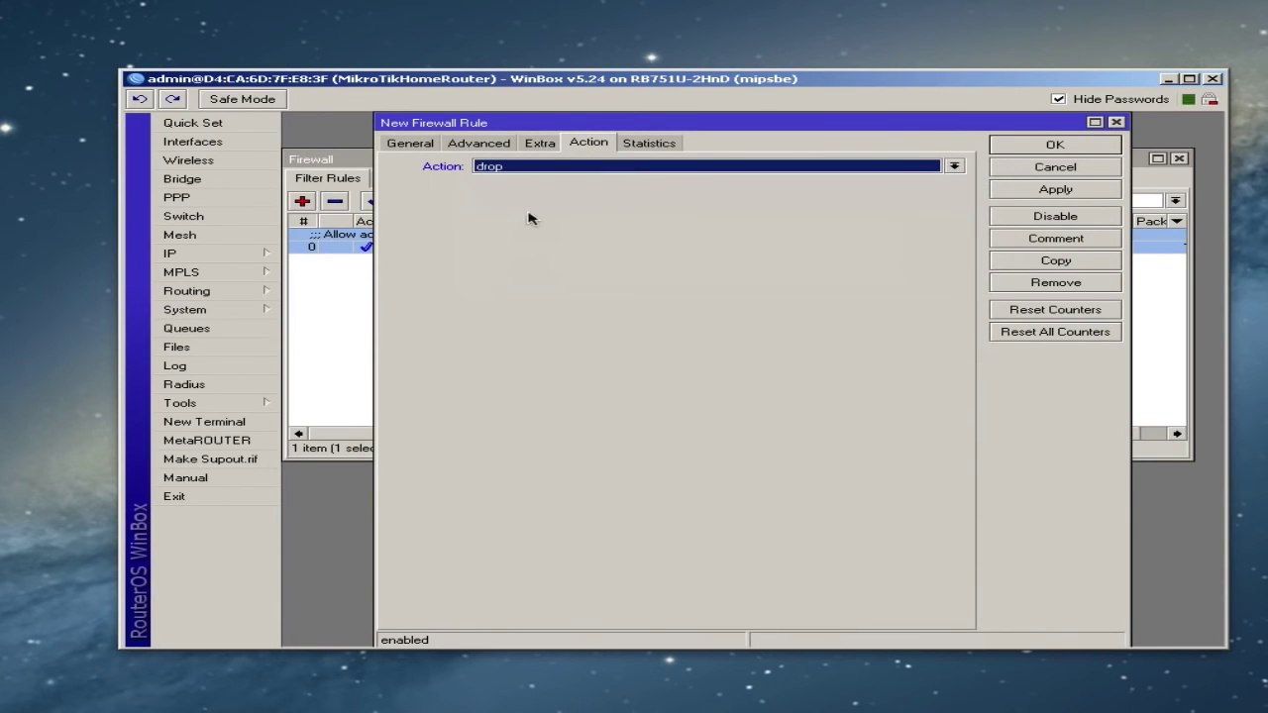
pyautogui.click(1053, 196)
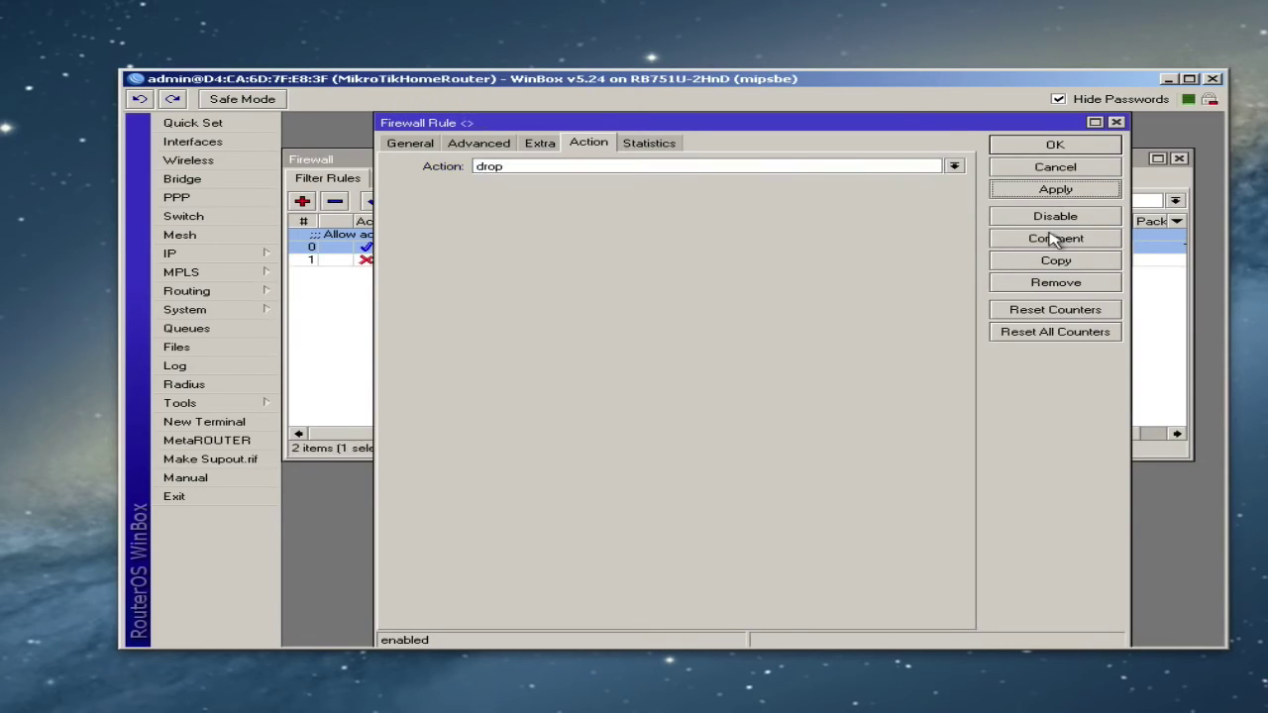
# Comment the drop rule "Drop all other traffic to router" and save the rule.
pyautogui.click(1054, 239)
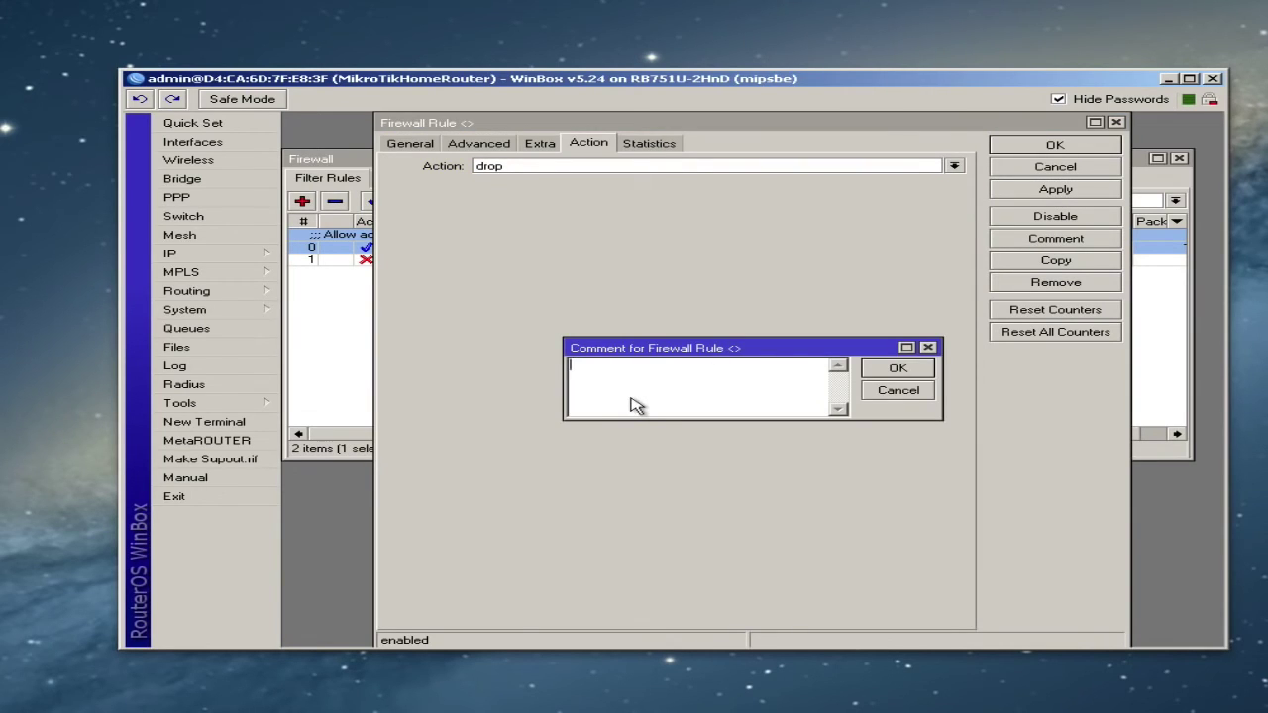
pyautogui.write('Drop all other traffic to router')
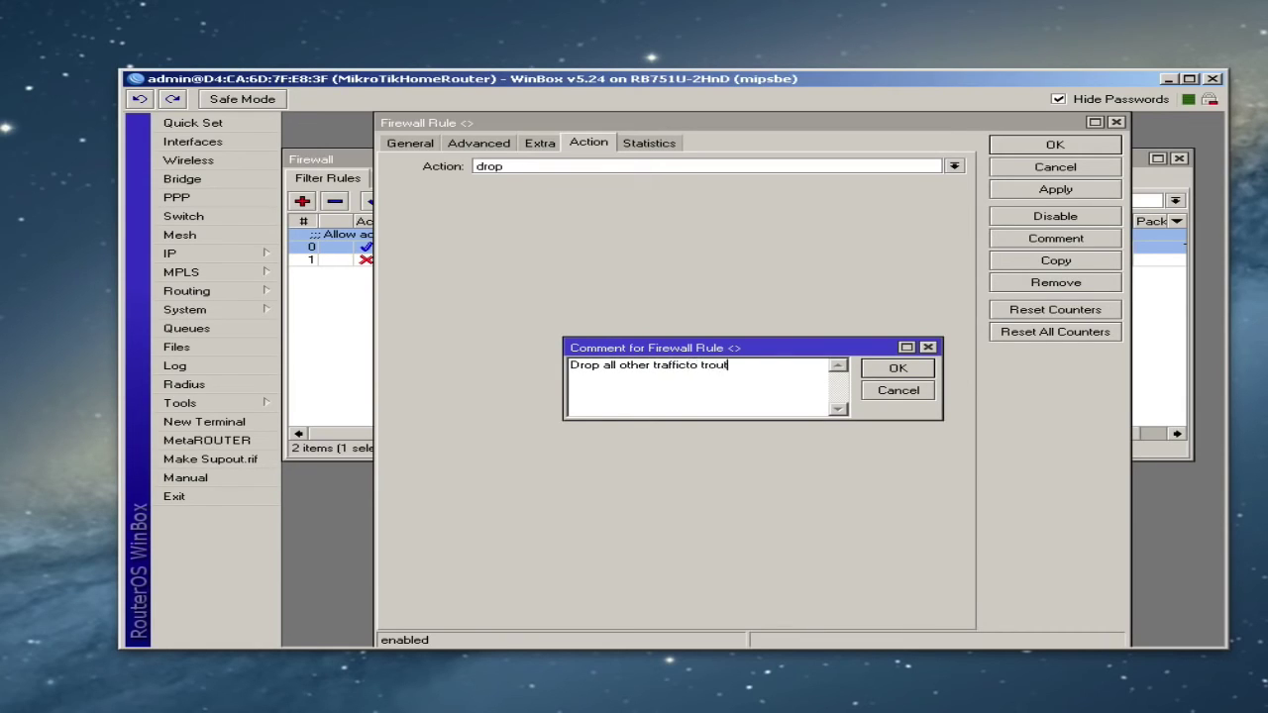
pyautogui.click(706, 365)
pyautogui.press('BackSpace')
pyautogui.click(897, 368)
pyautogui.click(1040, 148)
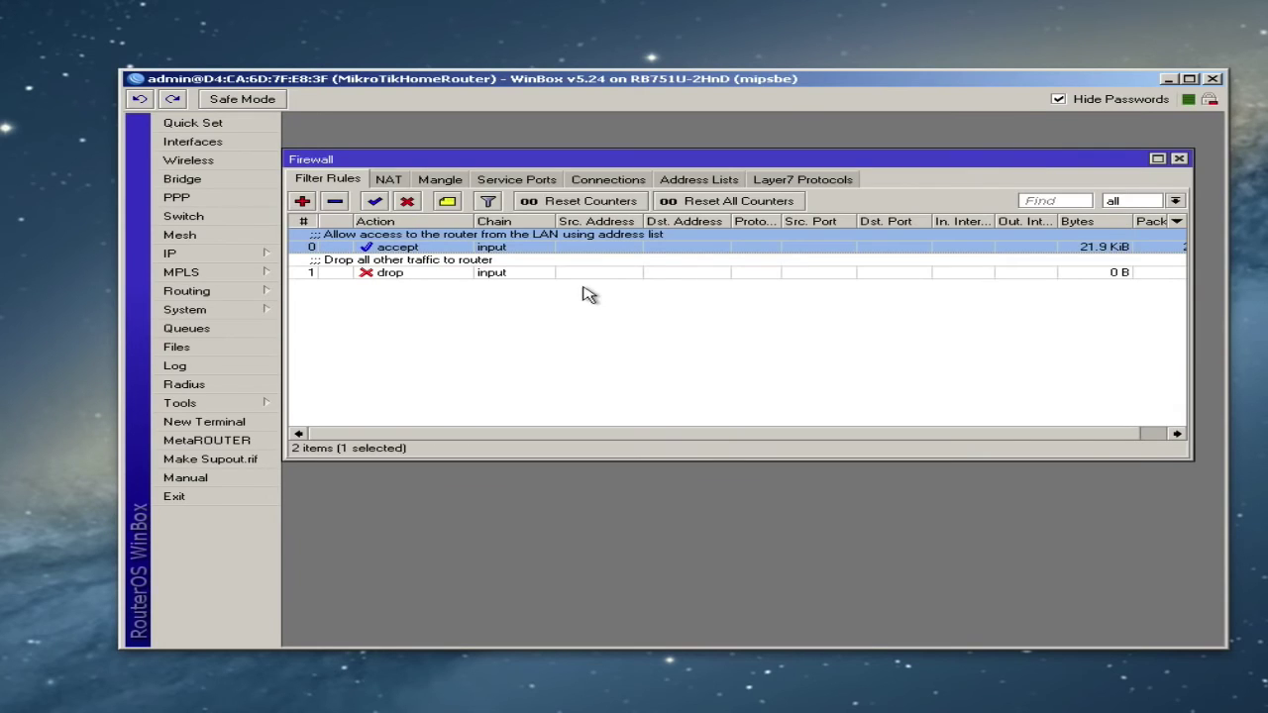
# Review the accept rule's chain, source address list and action, and close the rule.
pyautogui.click(583, 294)
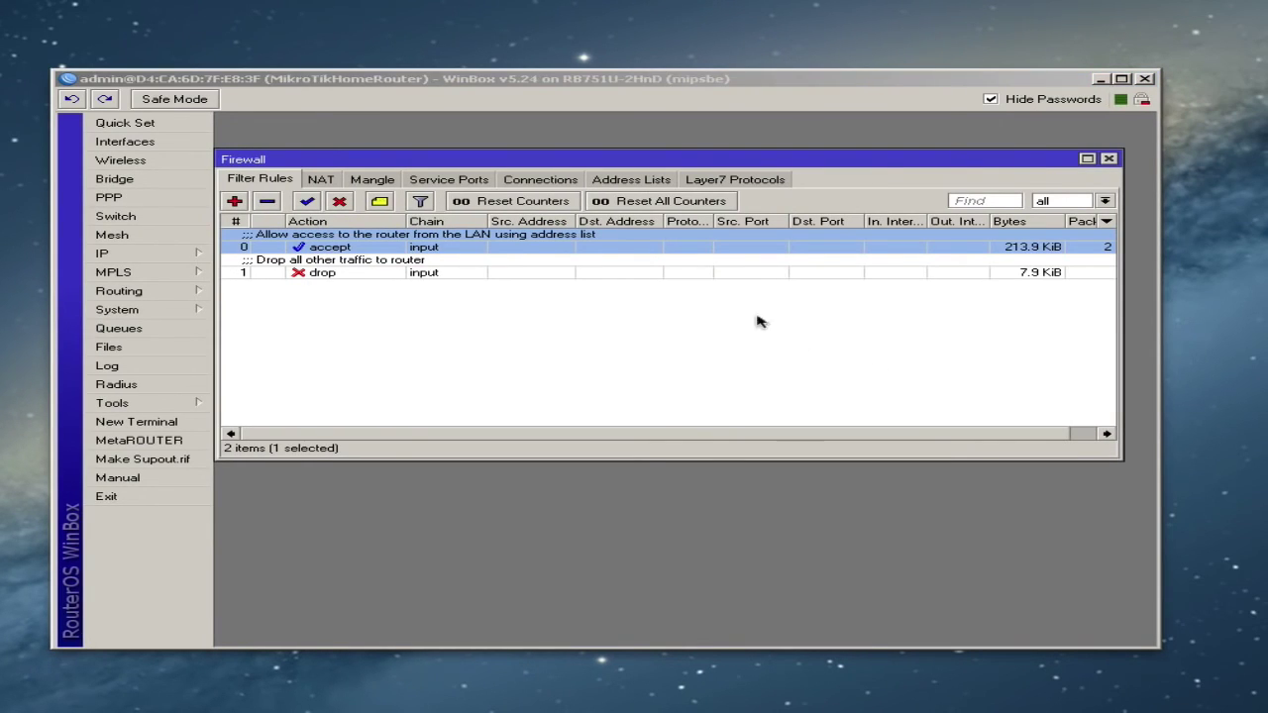
pyautogui.click(577, 322)
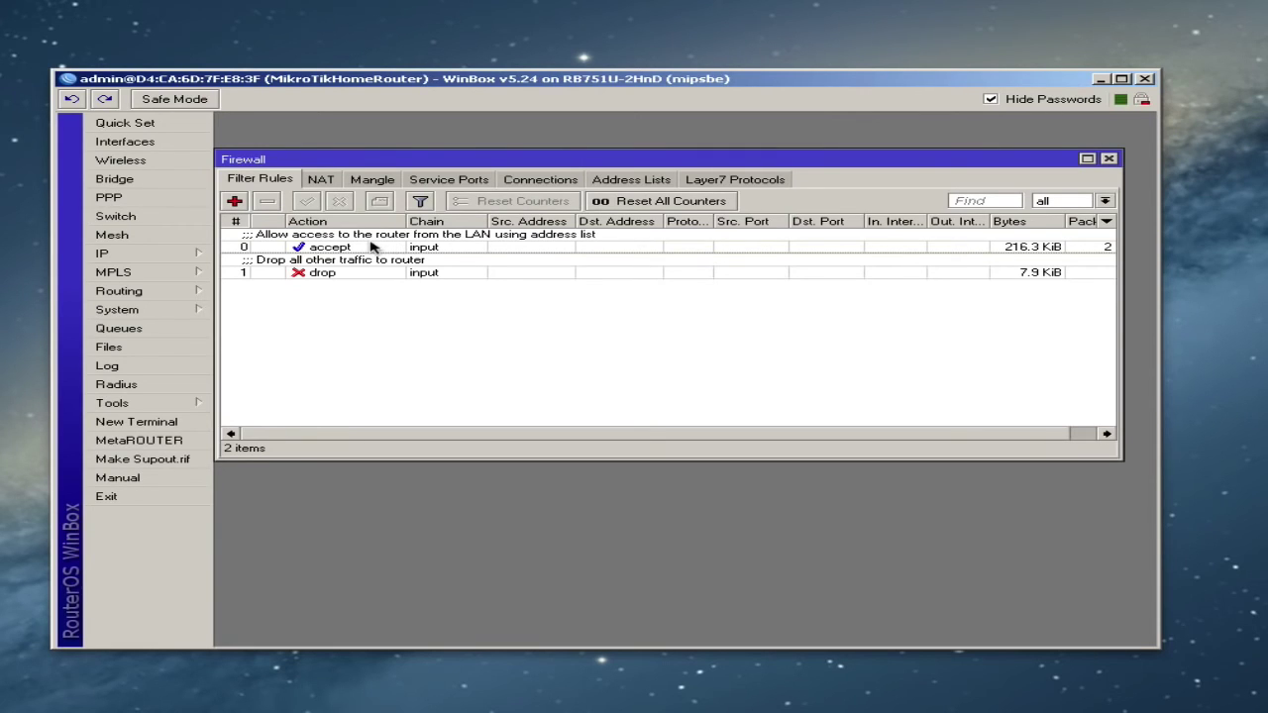
pyautogui.doubleClick(371, 247)
pyautogui.click(342, 146)
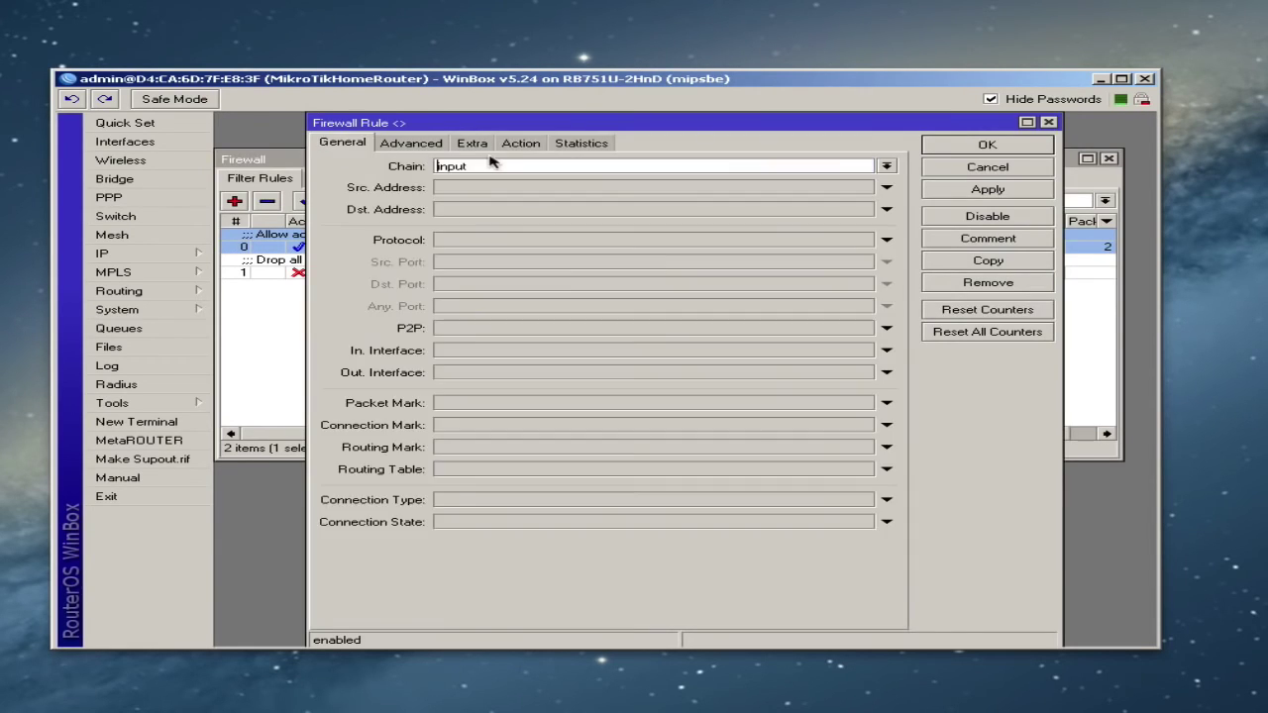
pyautogui.click(420, 147)
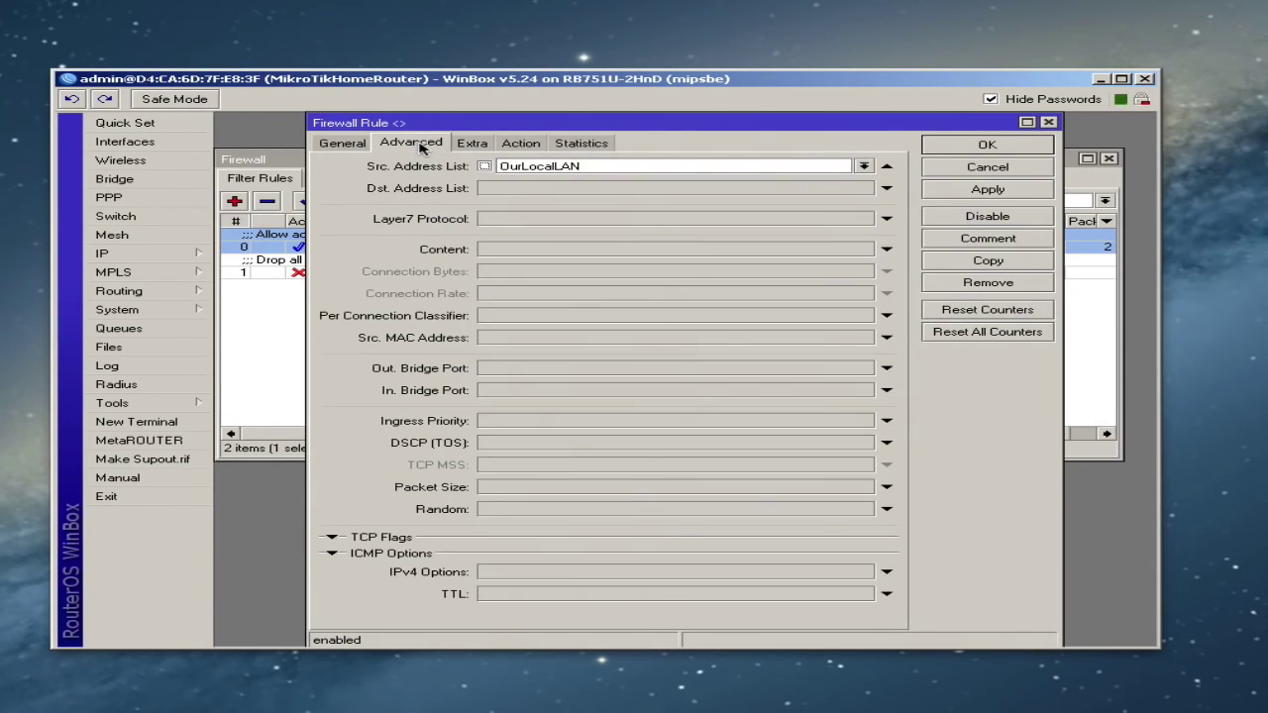
pyautogui.click(535, 146)
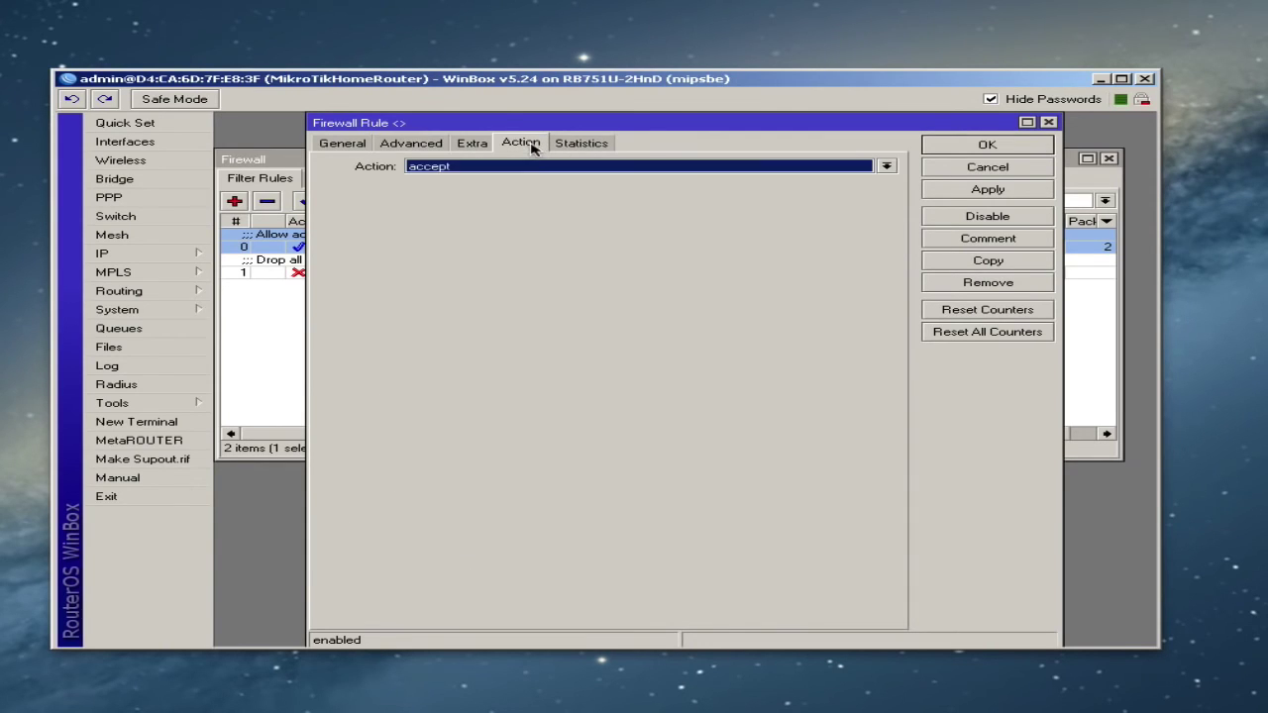
pyautogui.click(946, 146)
# Check the addresses of both OurLocalLAN entries in the firewall address lists.
pyautogui.click(630, 179)
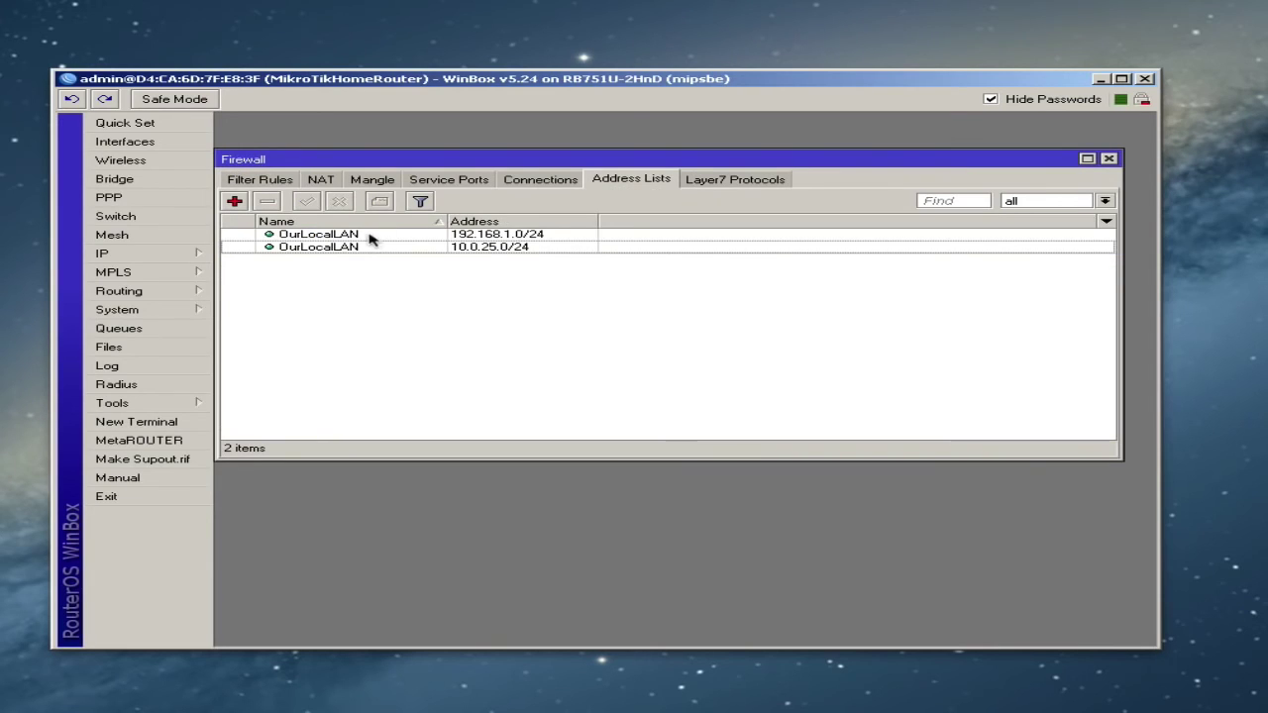
pyautogui.click(458, 236)
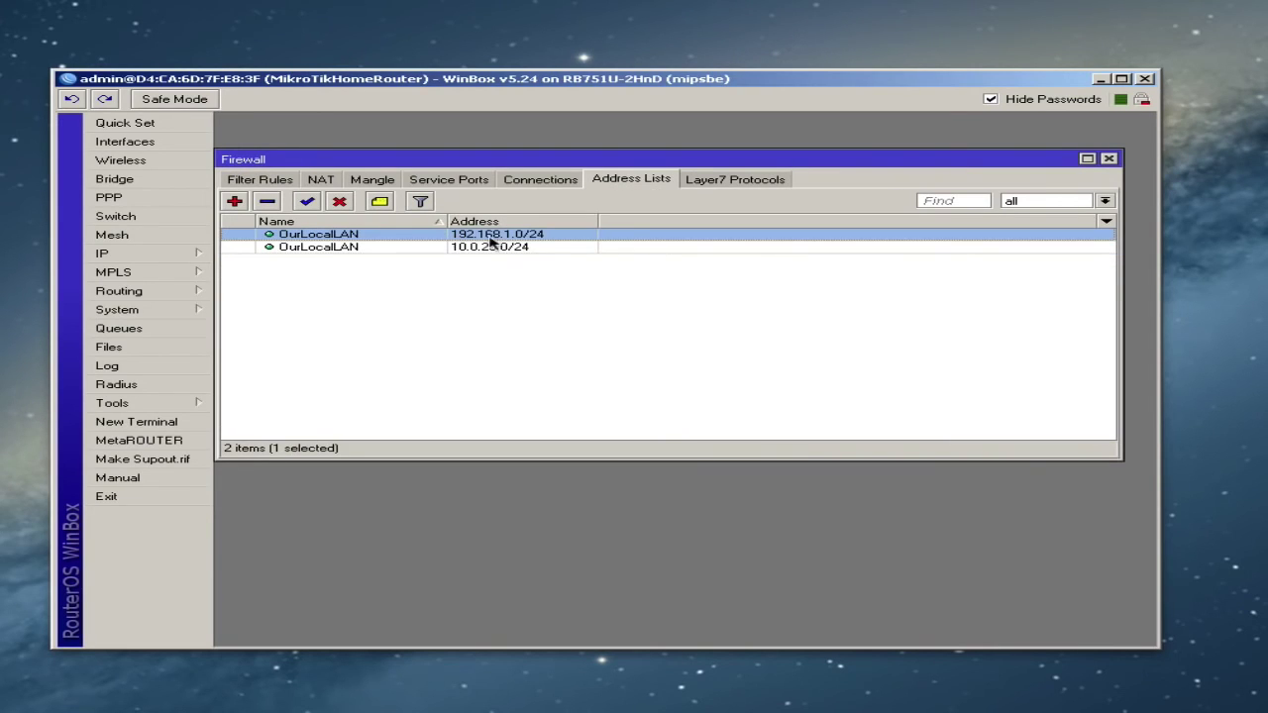
pyautogui.click(540, 250)
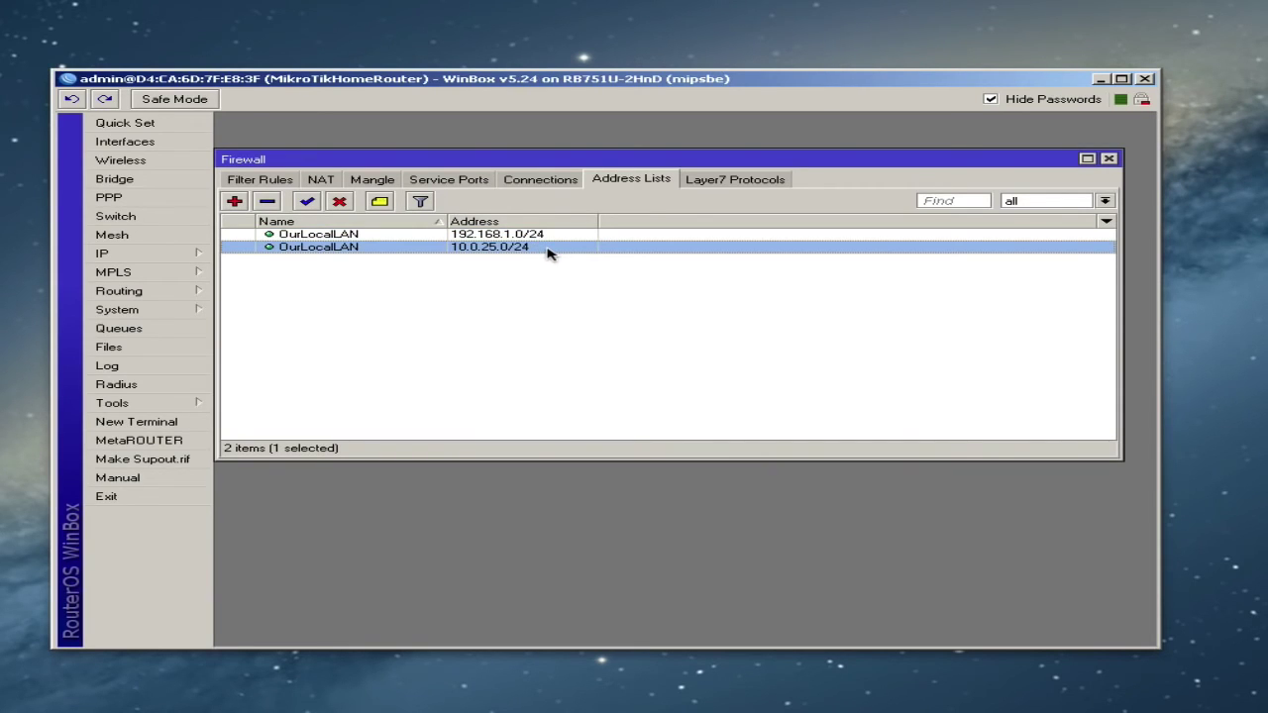
# Return to the filter rules and review the drop rule's chain and action.
pyautogui.click(265, 181)
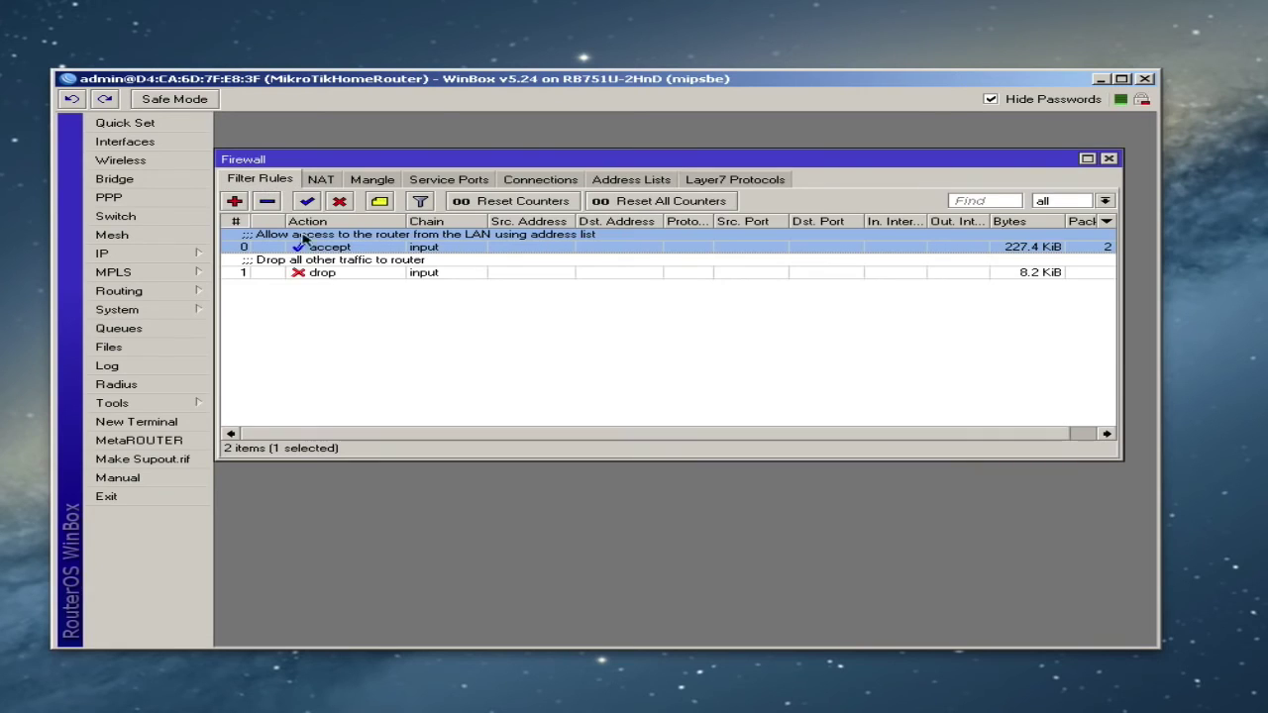
pyautogui.click(304, 273)
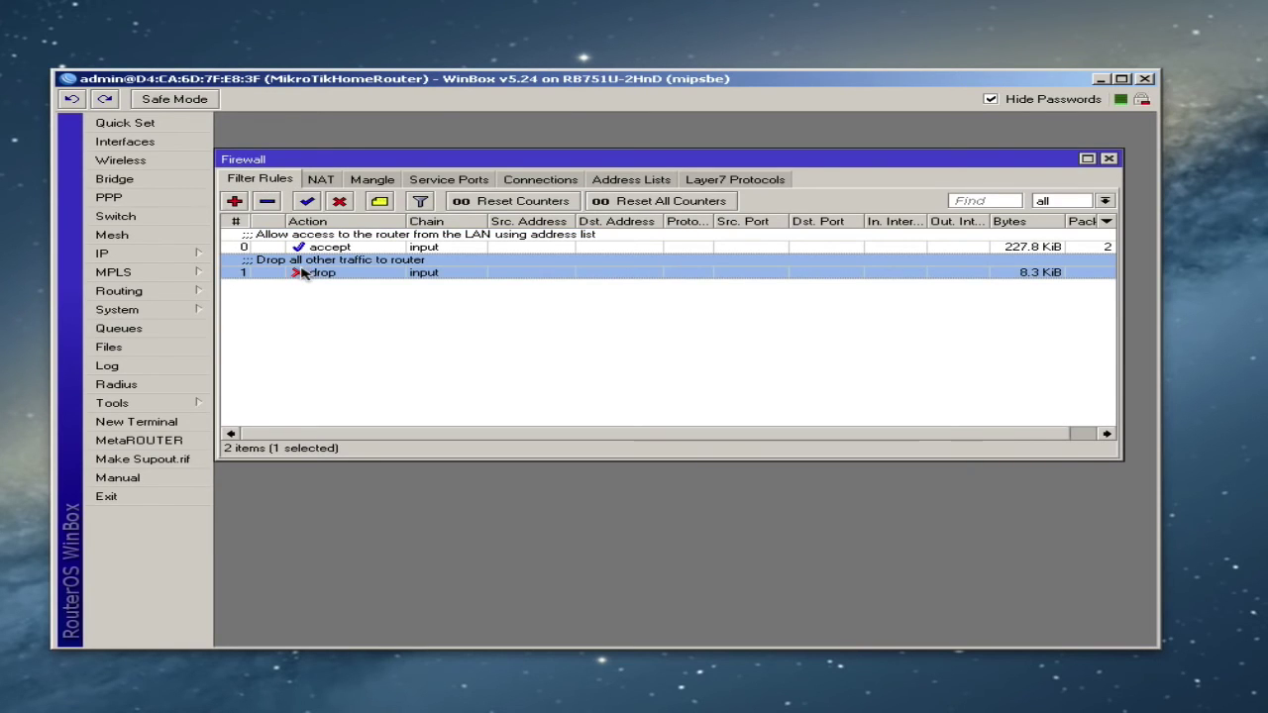
pyautogui.doubleClick(304, 273)
pyautogui.click(342, 143)
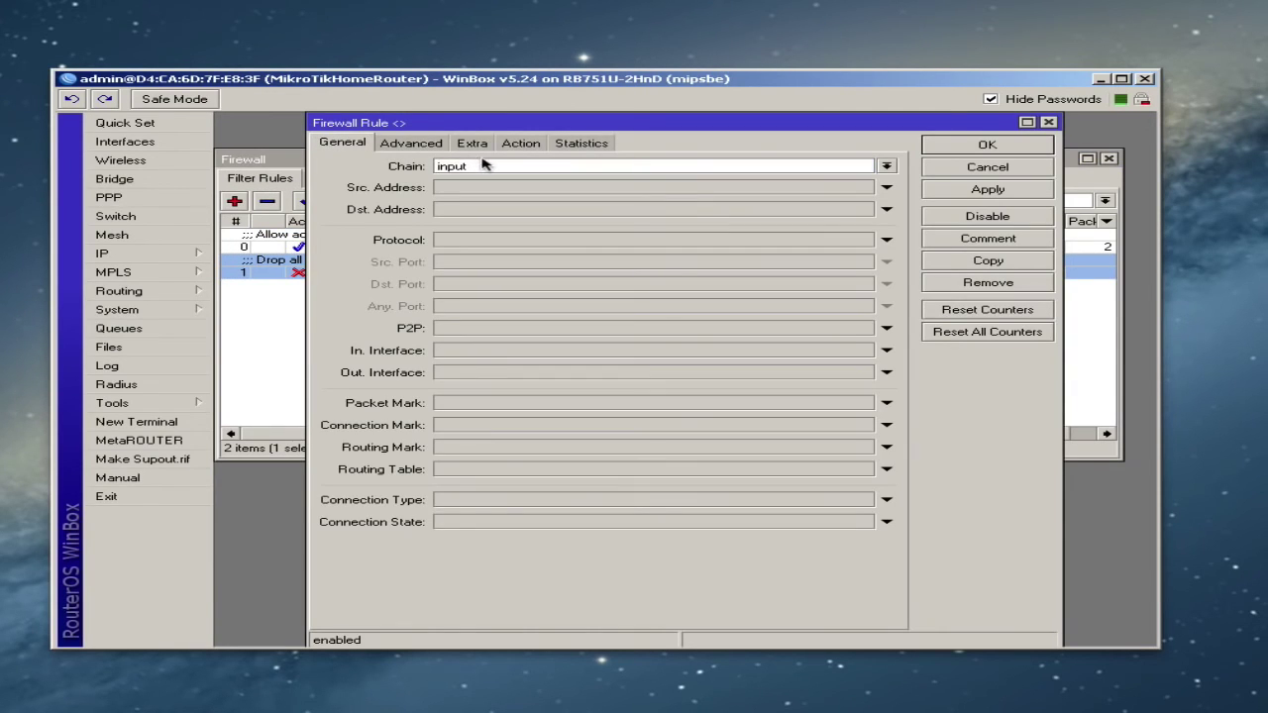
pyautogui.click(520, 143)
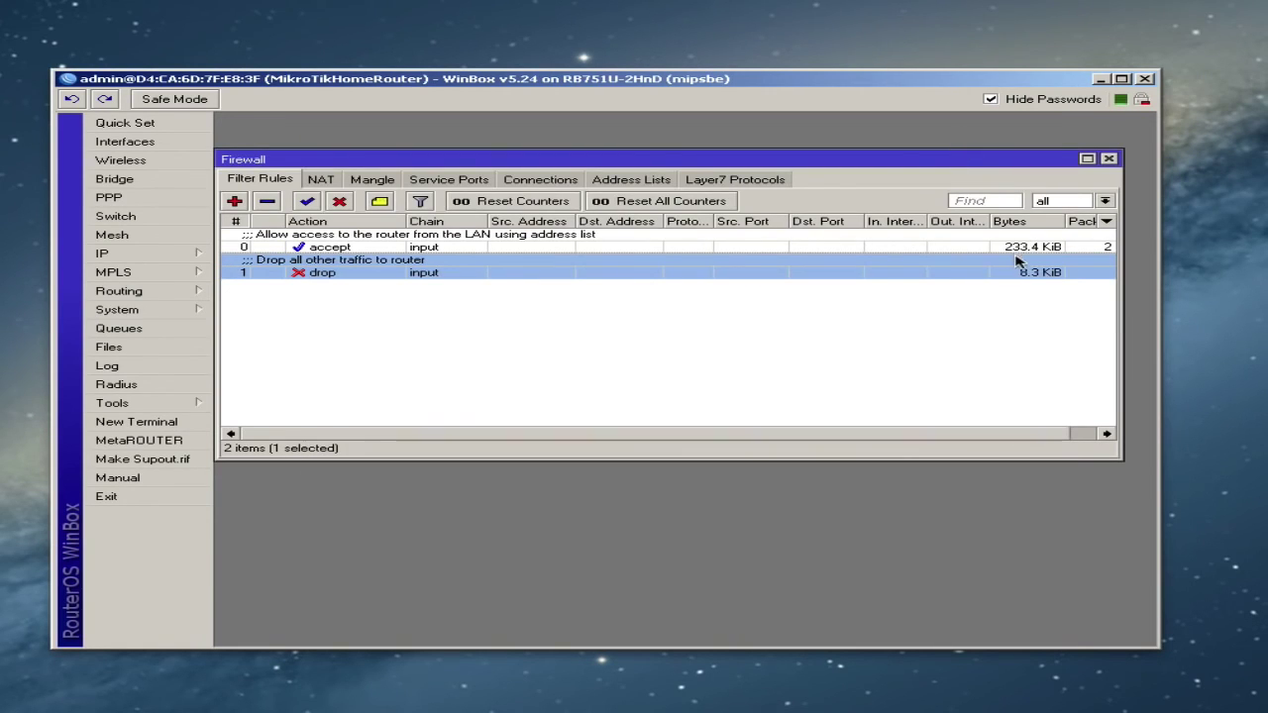
# Examine the byte and packet counters of both filter rules, keeping the list sorted by rule number.
pyautogui.click(1078, 434)
pyautogui.click(1089, 249)
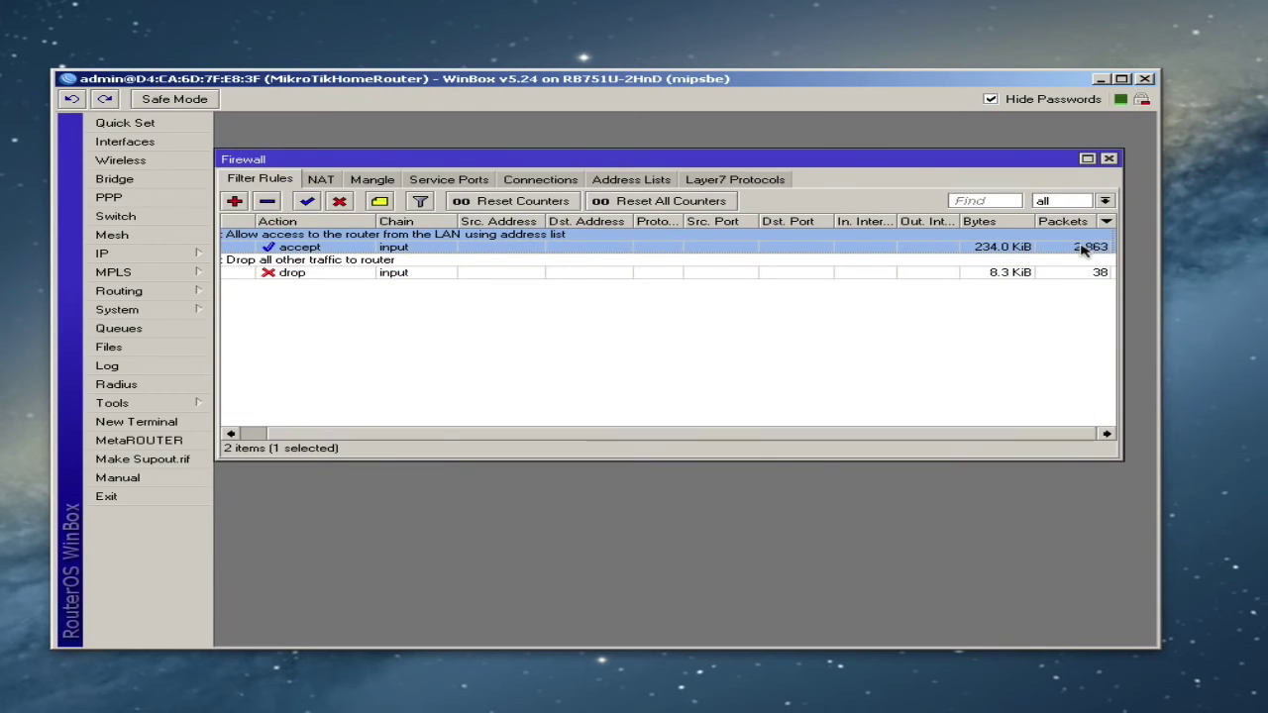
pyautogui.click(1105, 224)
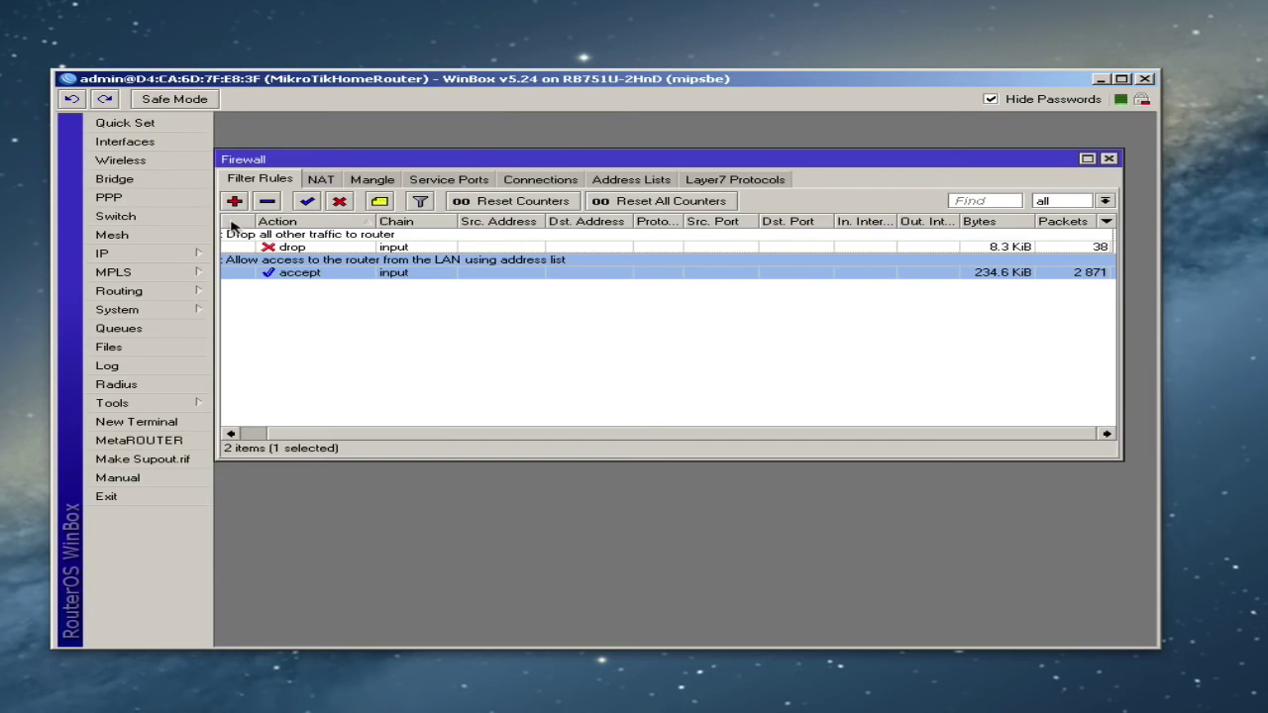
pyautogui.click(255, 436)
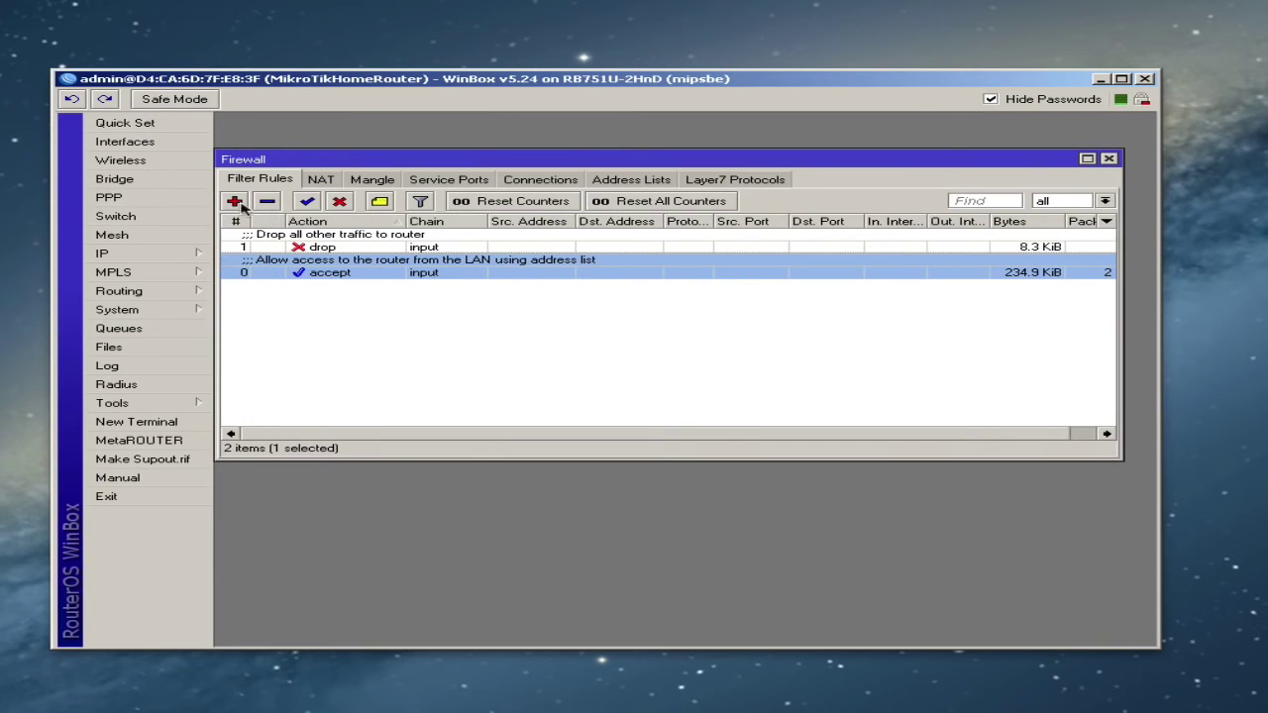
pyautogui.click(238, 221)
pyautogui.click(1070, 433)
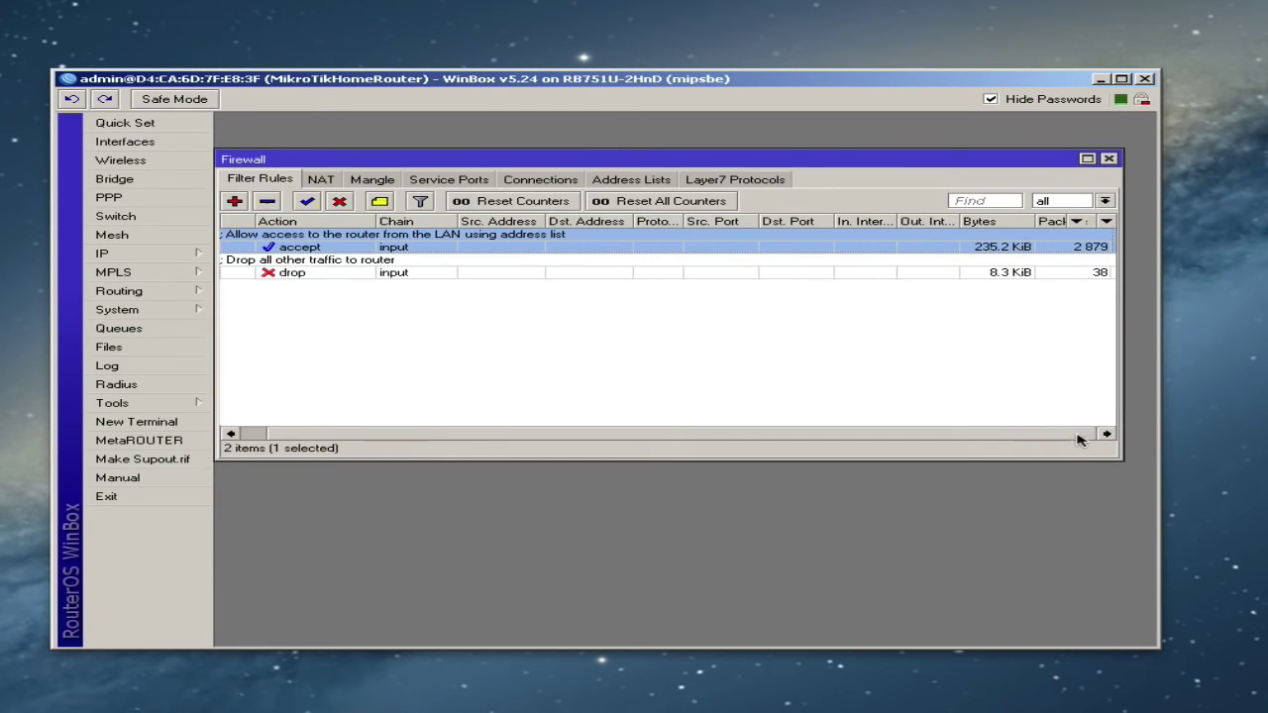
# Reset the counters of all filter rules and clear the rule selection.
pyautogui.click(667, 203)
pyautogui.click(653, 202)
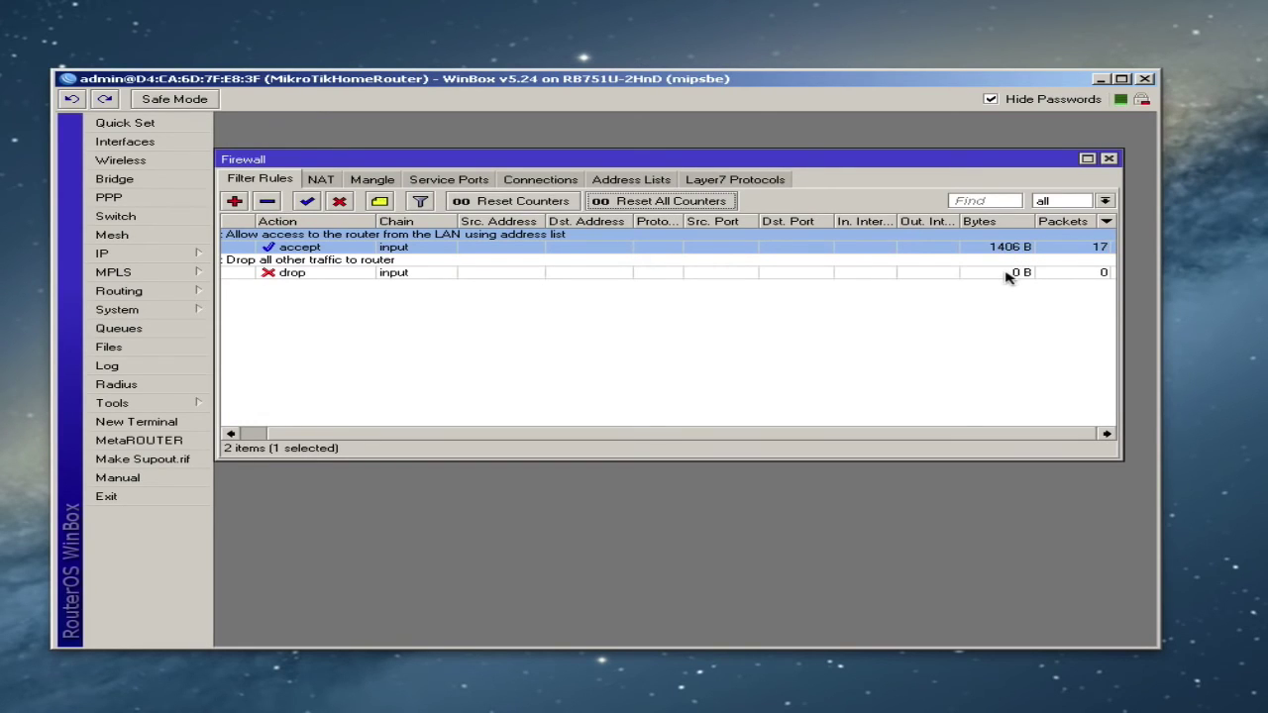
pyautogui.click(386, 436)
pyautogui.click(354, 340)
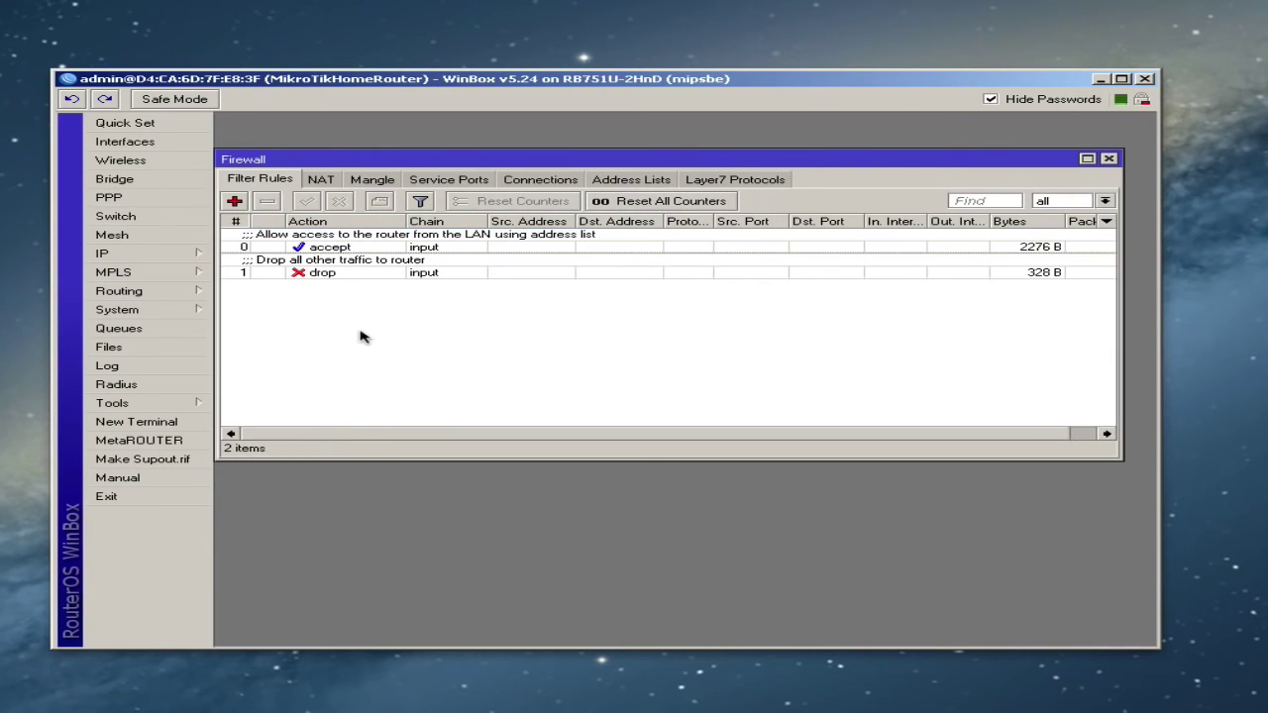
# Limit the filter rules list to the input chain.
pyautogui.click(1105, 201)
pyautogui.click(1040, 250)
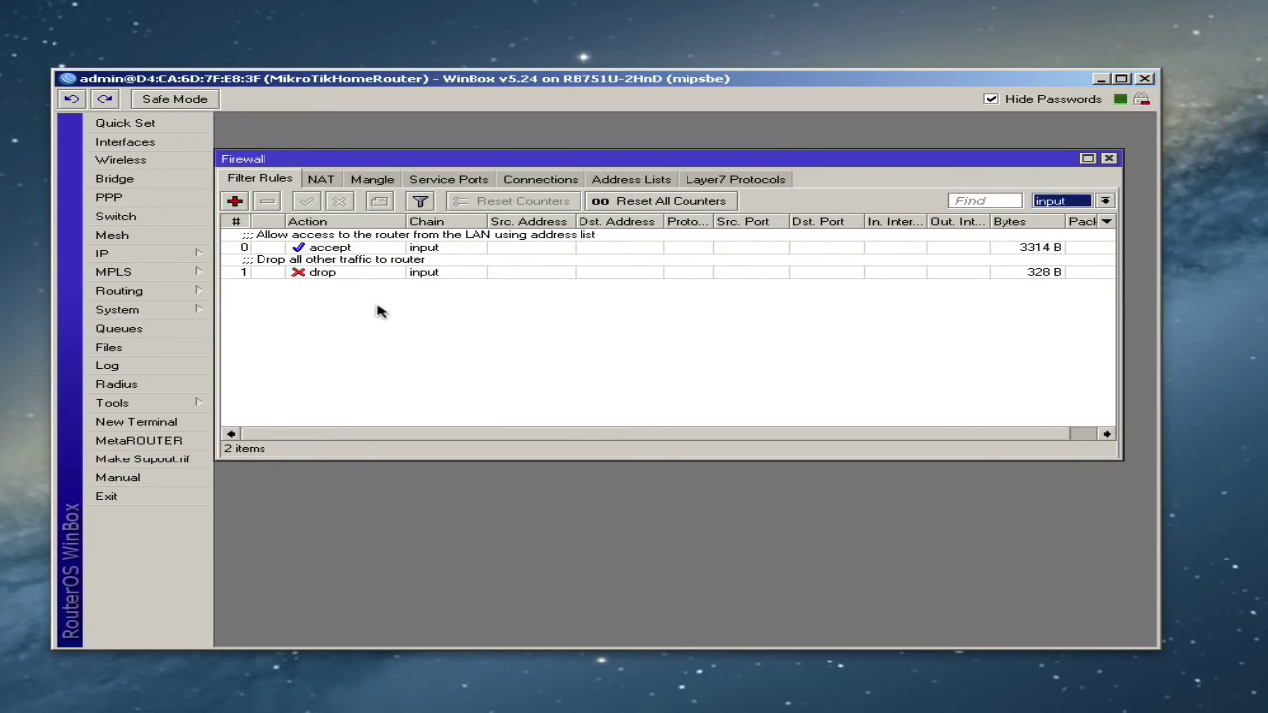
pyautogui.click(830, 316)
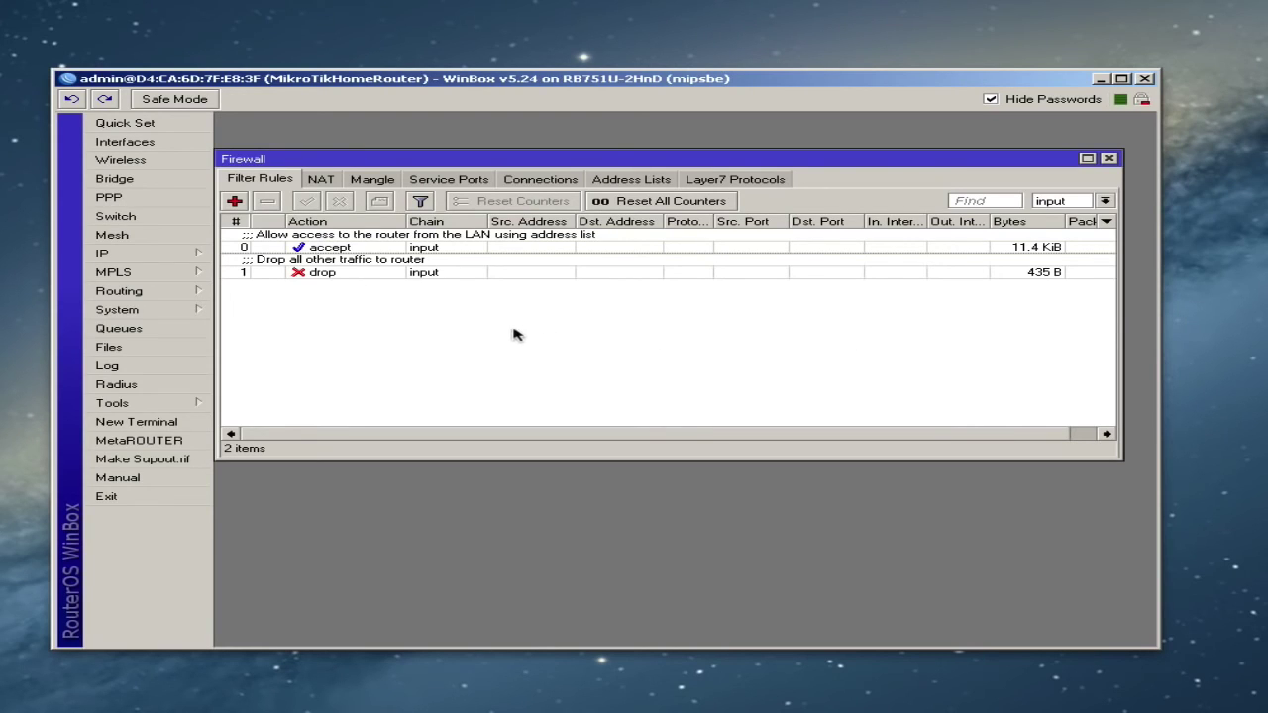
# Start a new filter rule in the forward chain matching connection state new.
pyautogui.click(234, 201)
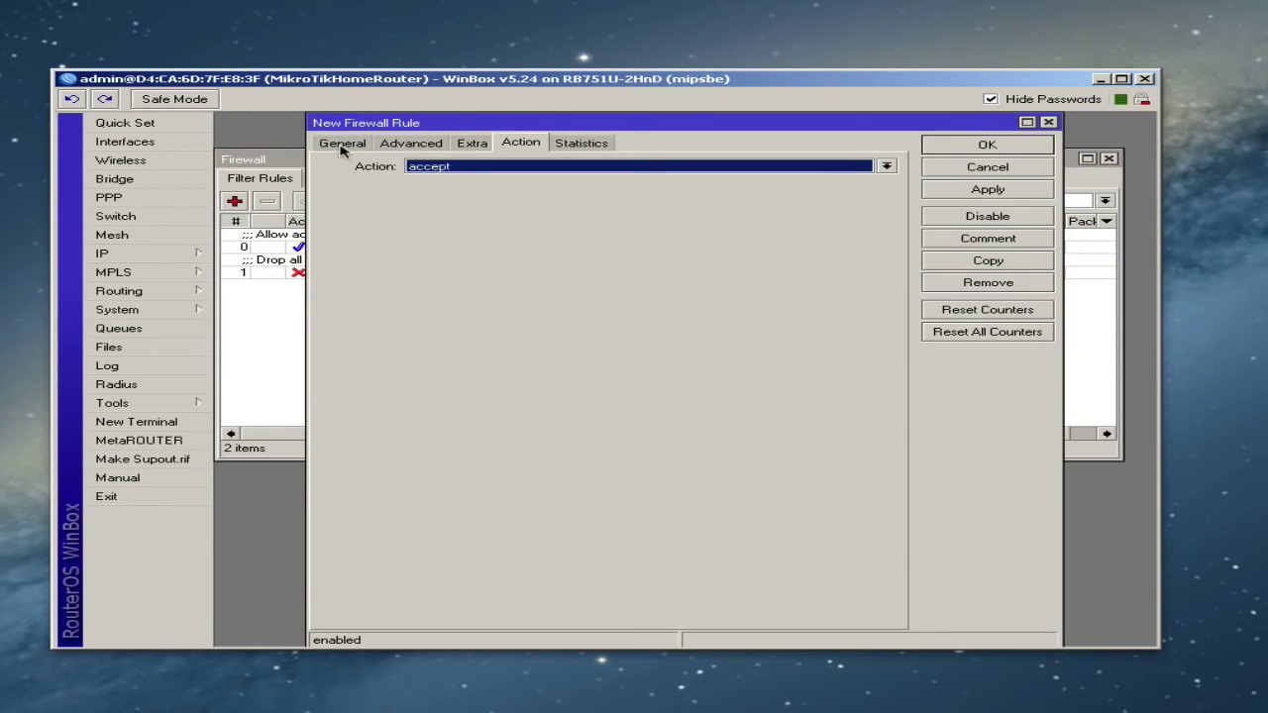
pyautogui.click(342, 147)
pyautogui.click(886, 166)
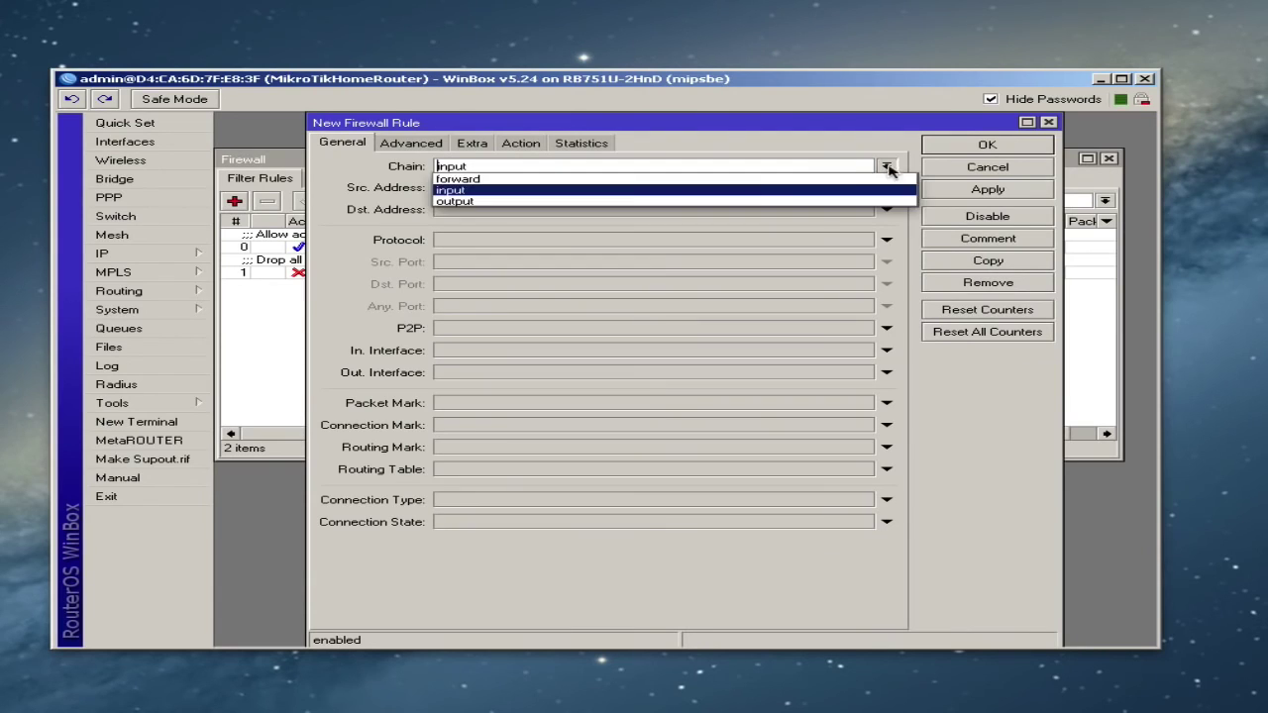
pyautogui.click(747, 187)
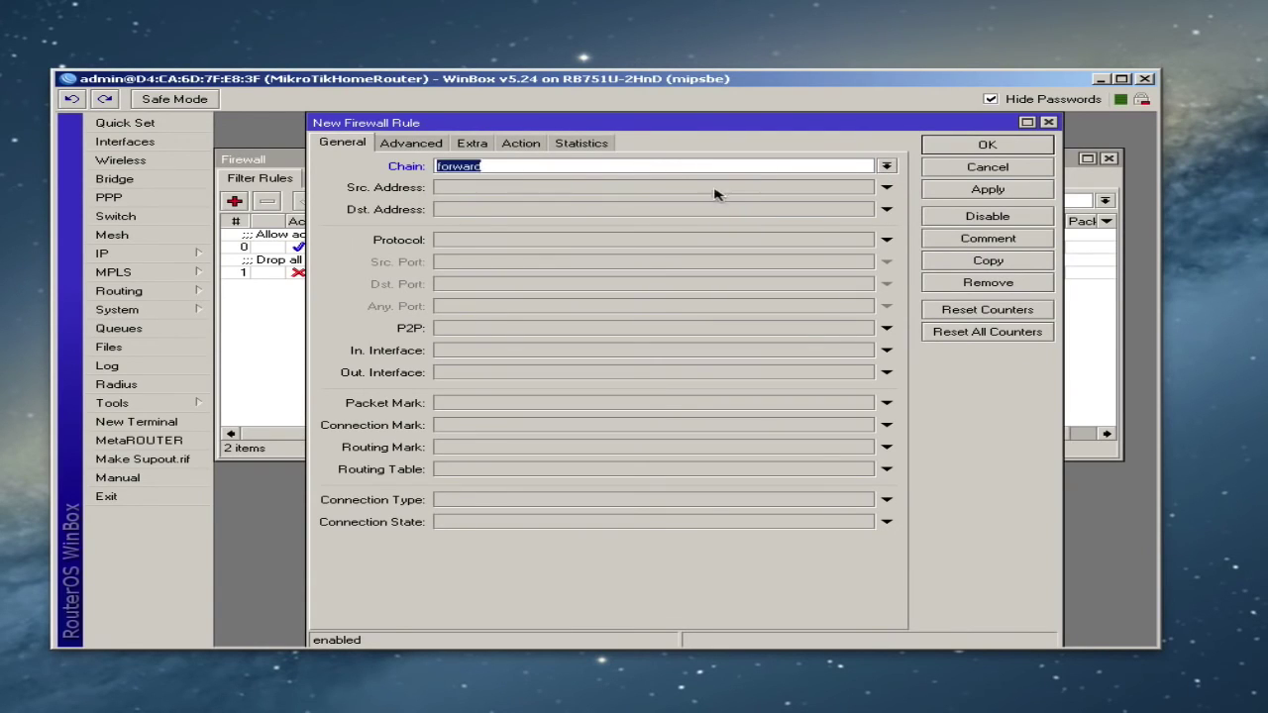
pyautogui.click(474, 525)
pyautogui.click(474, 526)
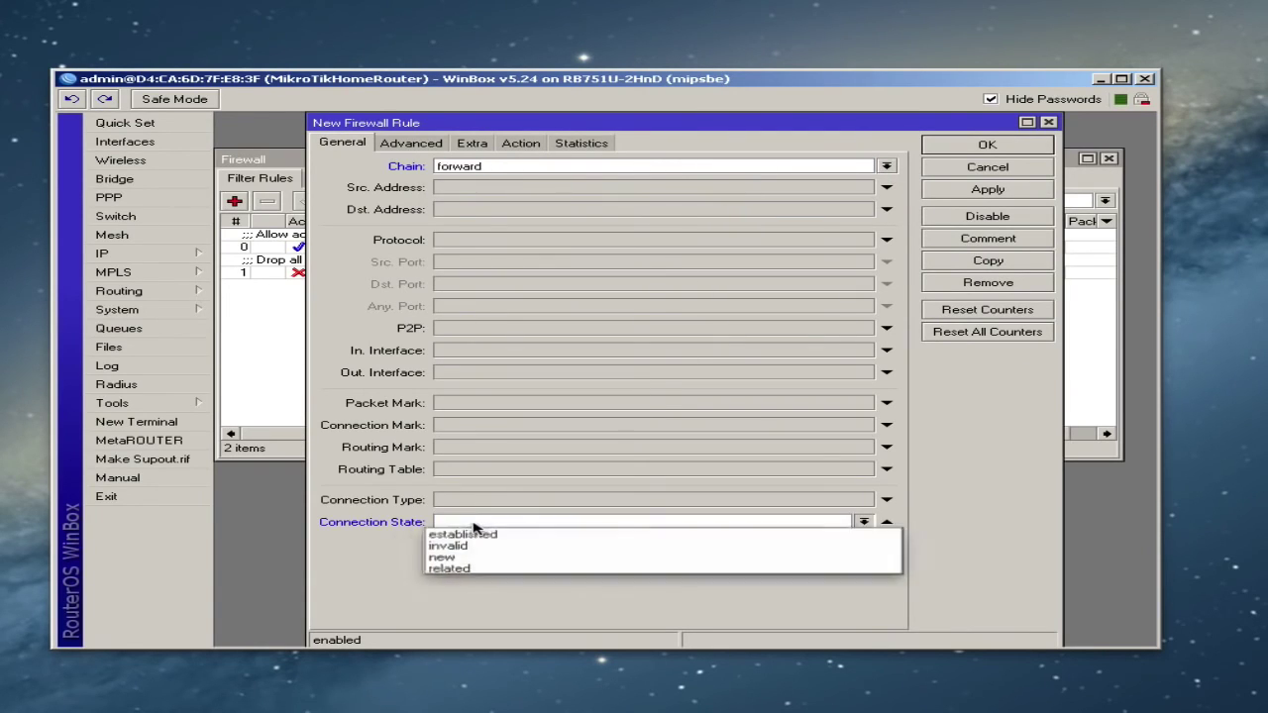
pyautogui.click(479, 555)
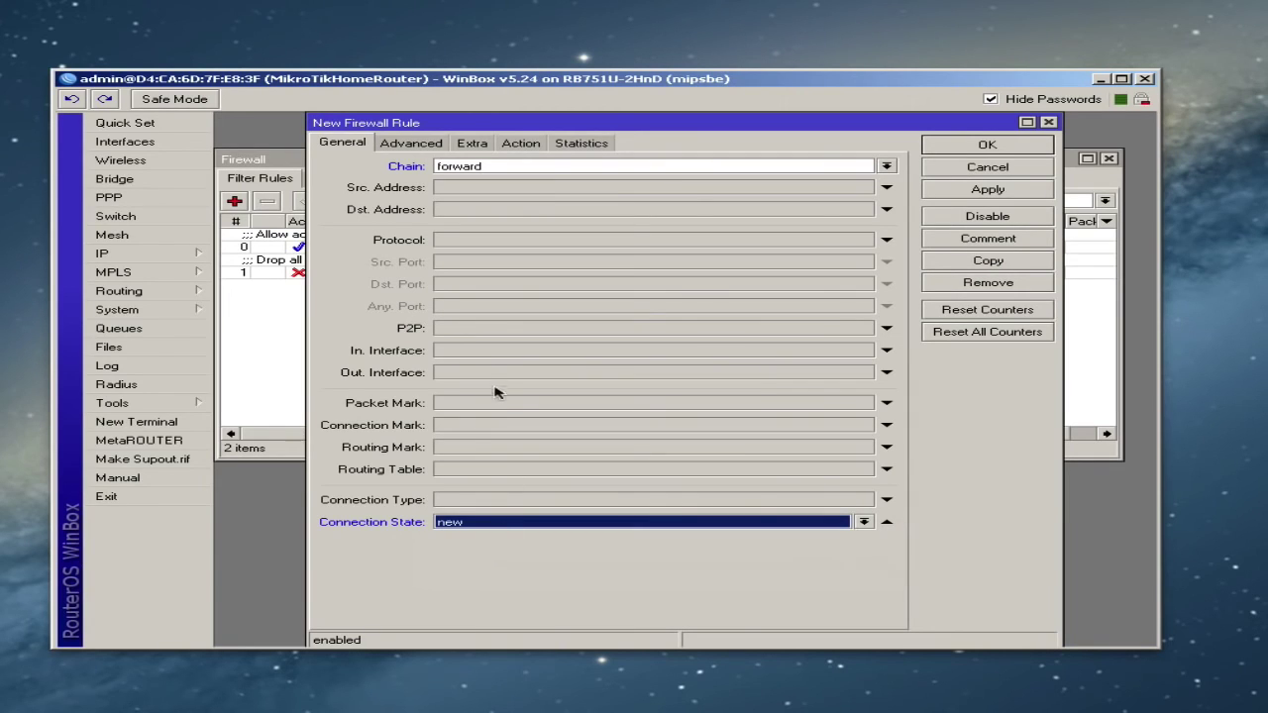
# Set the new rule's incoming interface to bridge1 and apply it with the accept action.
pyautogui.click(477, 354)
pyautogui.click(507, 352)
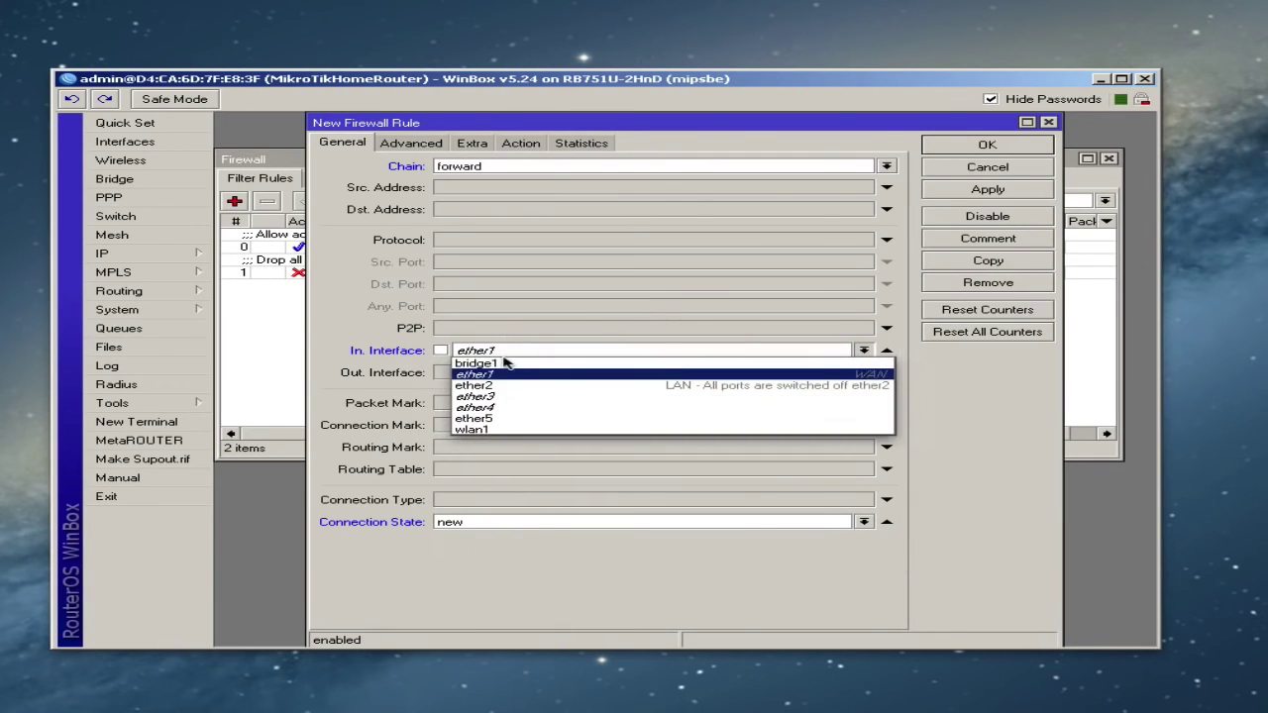
pyautogui.click(502, 368)
pyautogui.click(492, 356)
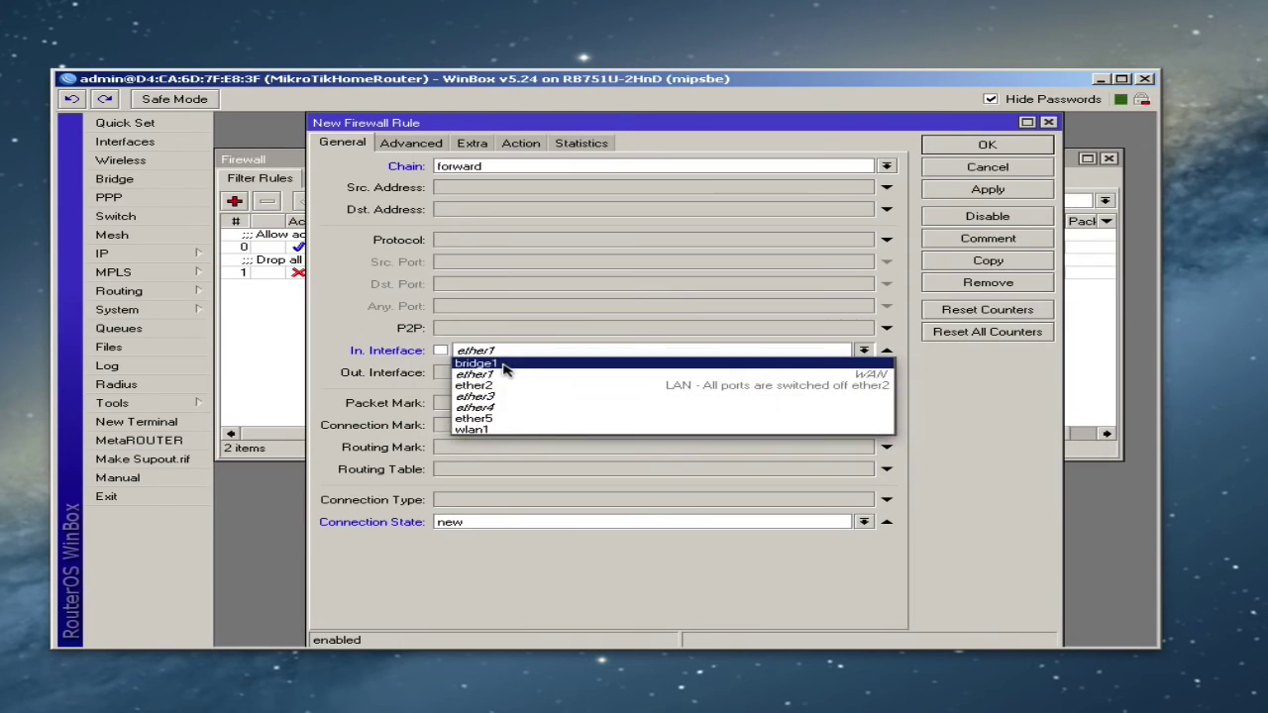
pyautogui.click(510, 362)
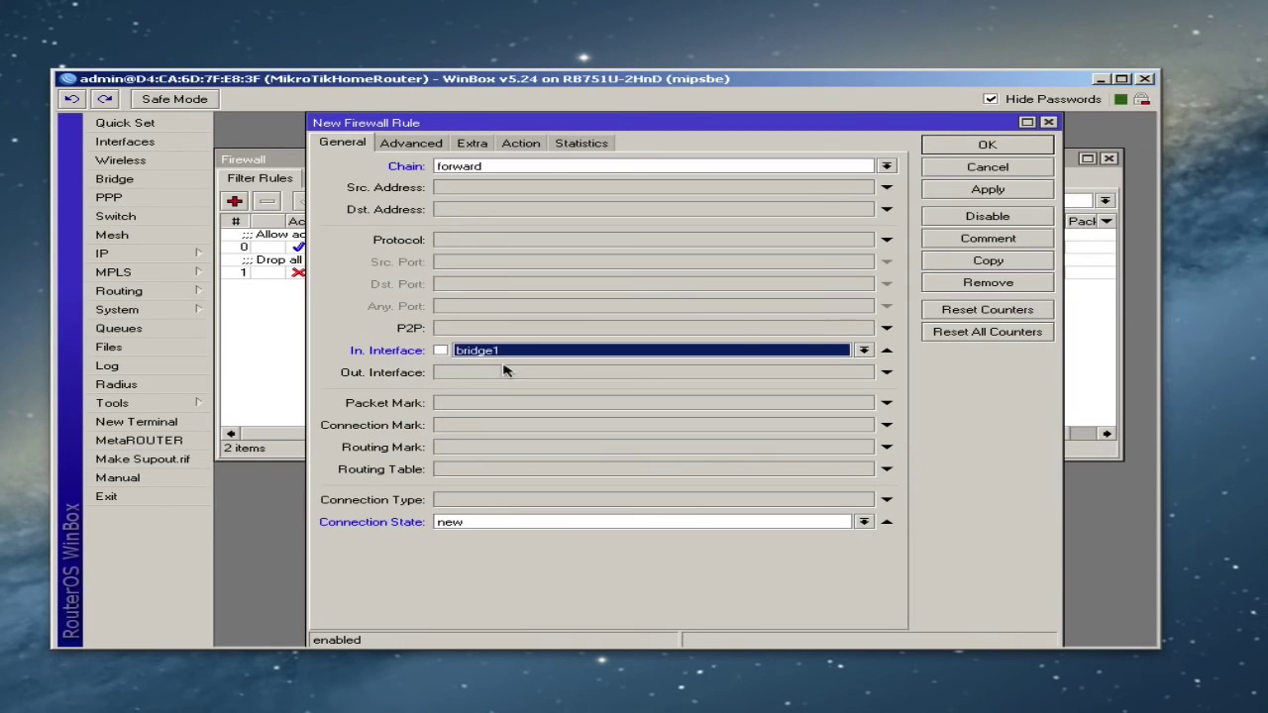
pyautogui.click(526, 145)
pyautogui.click(981, 193)
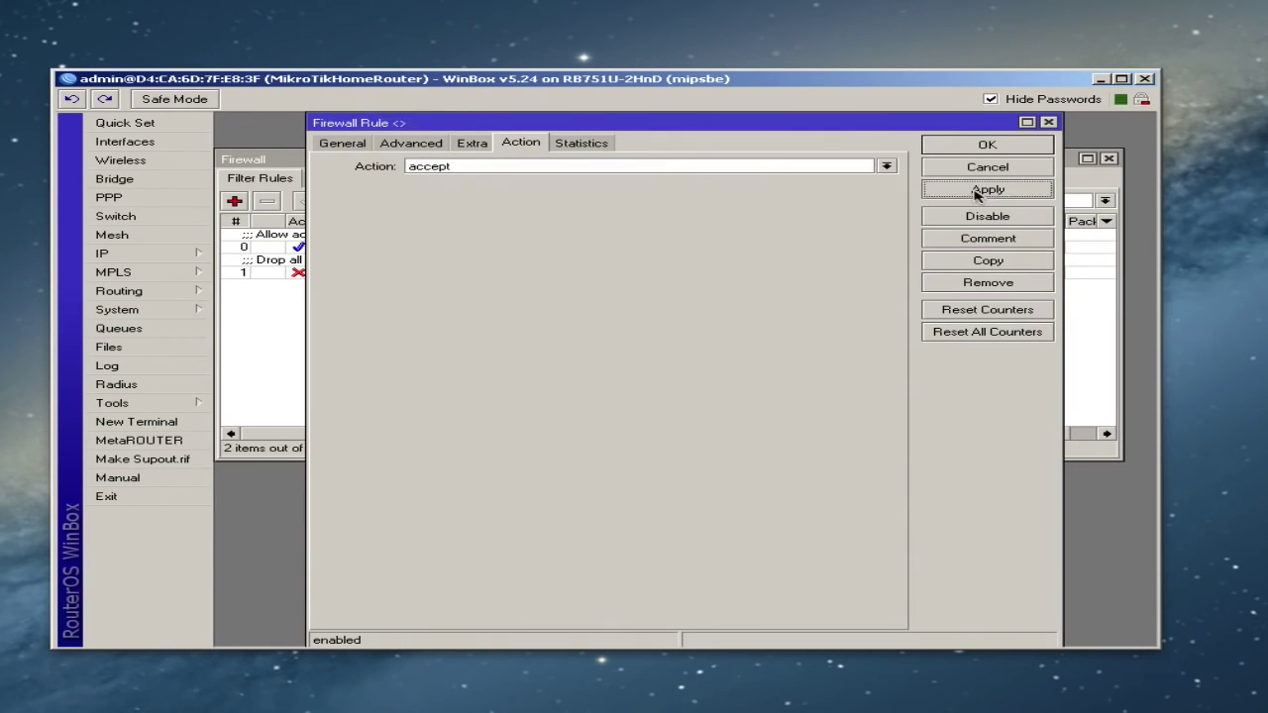
# Comment the new forward rule as "Allow connections from the LAN" and save it.
pyautogui.click(987, 242)
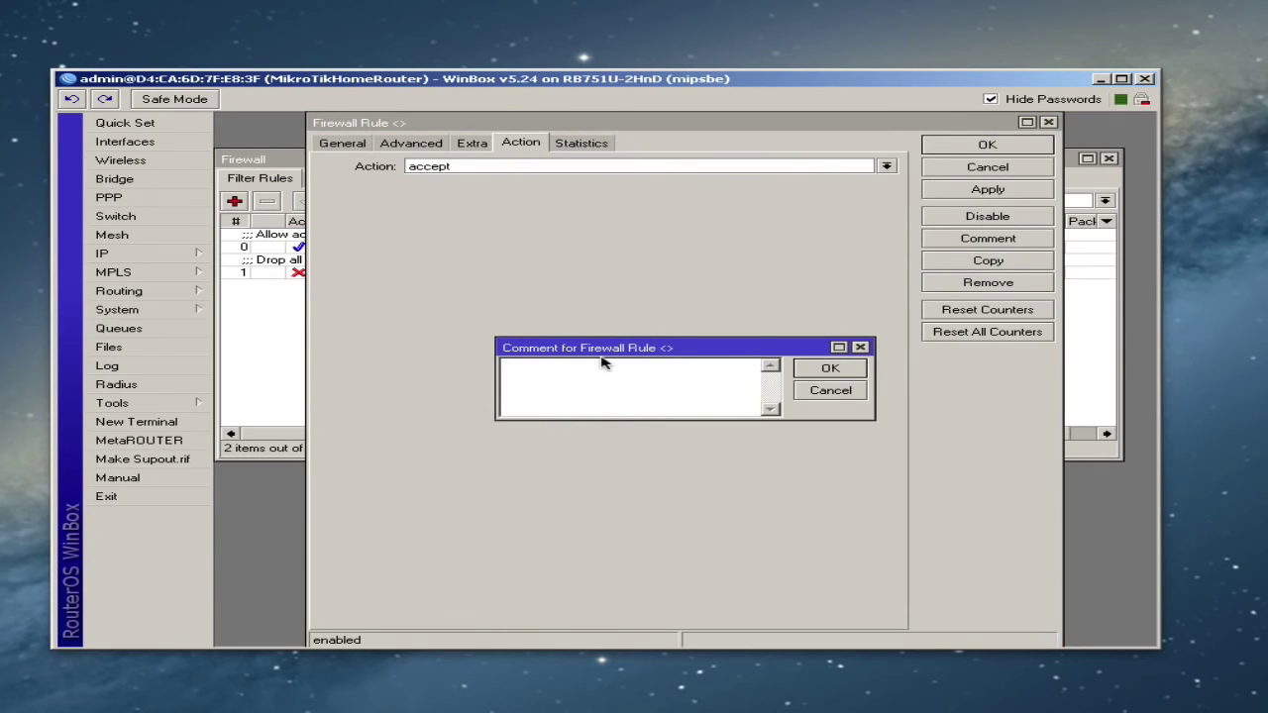
pyautogui.write('Allow connections from the LAN')
pyautogui.click(828, 370)
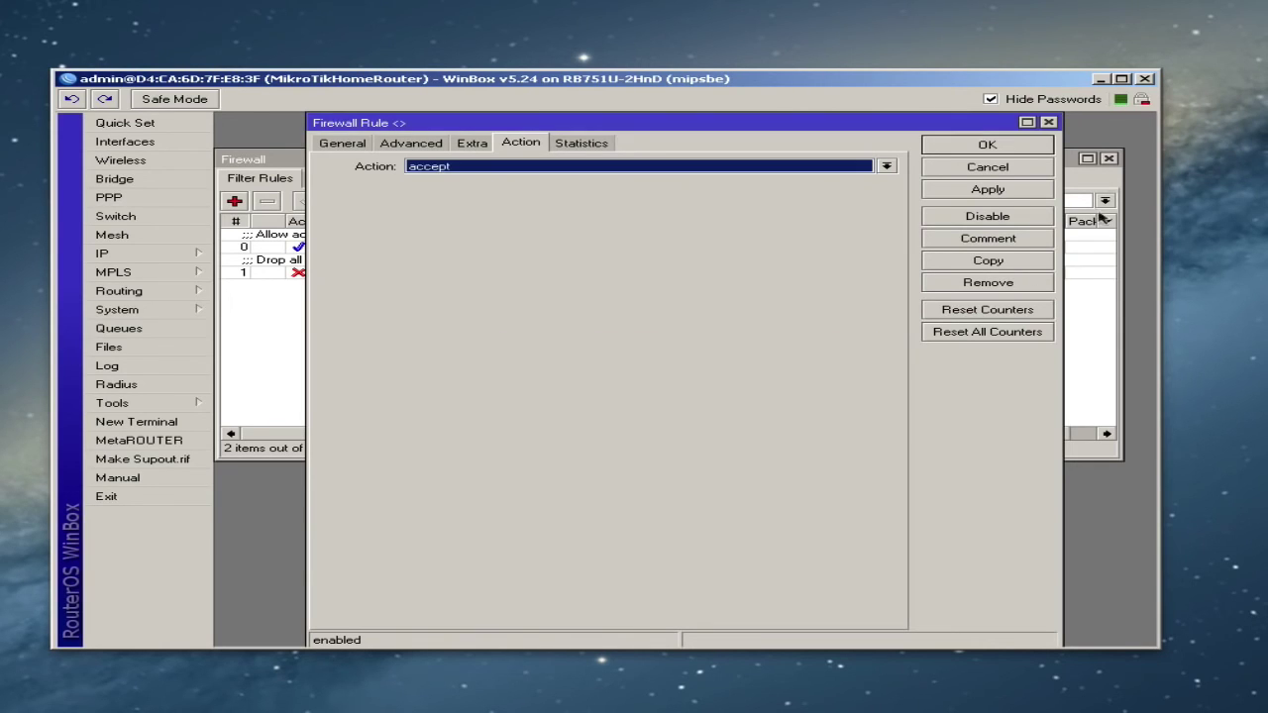
pyautogui.click(995, 149)
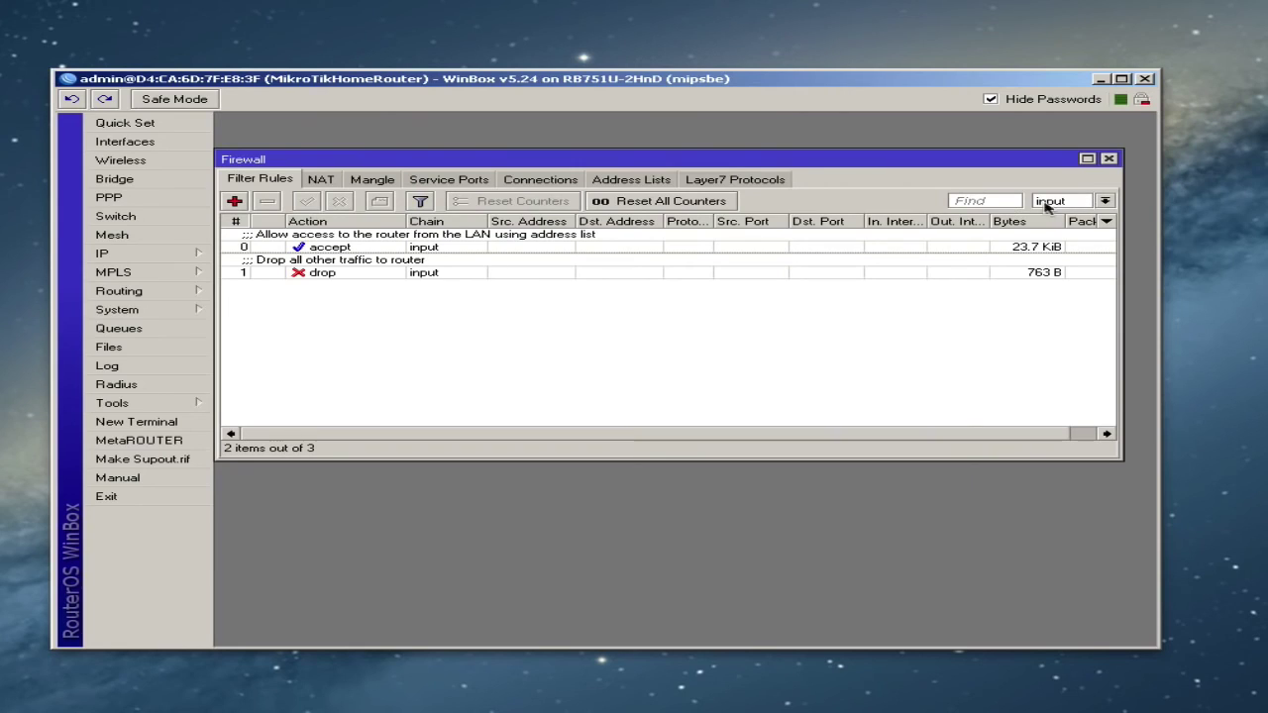
# Show the filter rules of all chains, and limit the list to the forward chain.
pyautogui.click(1105, 201)
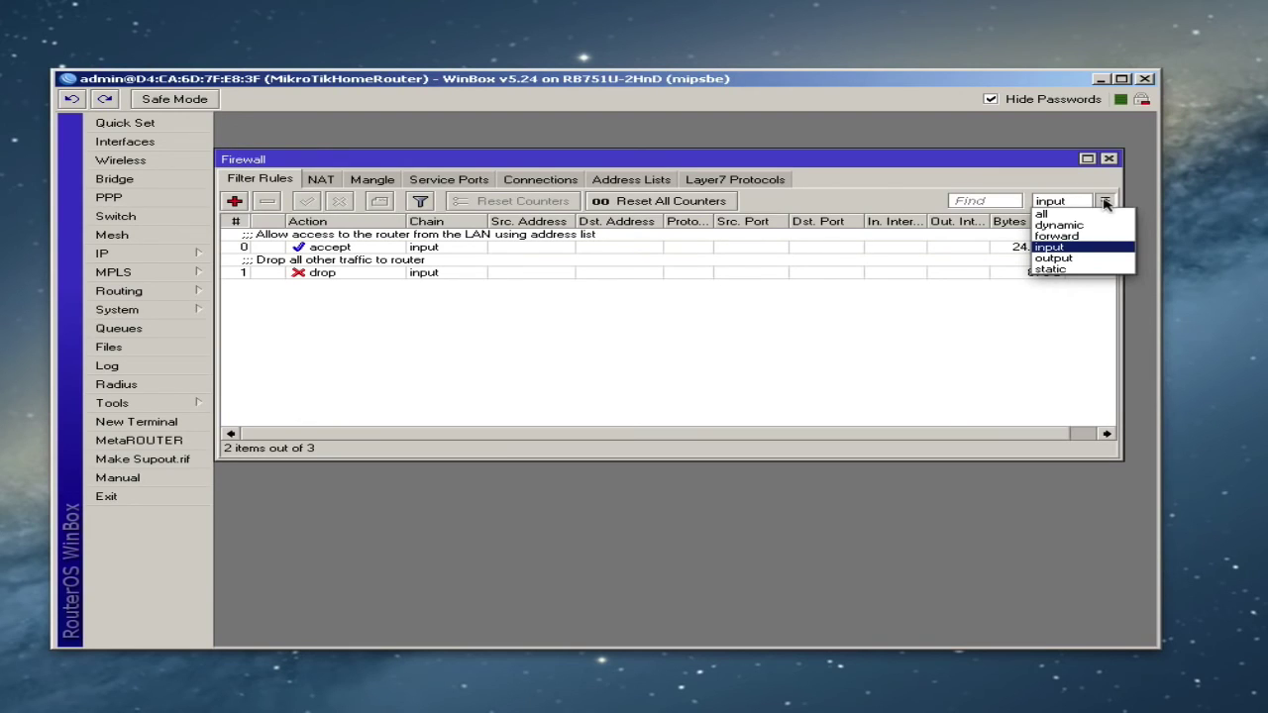
pyautogui.click(1070, 215)
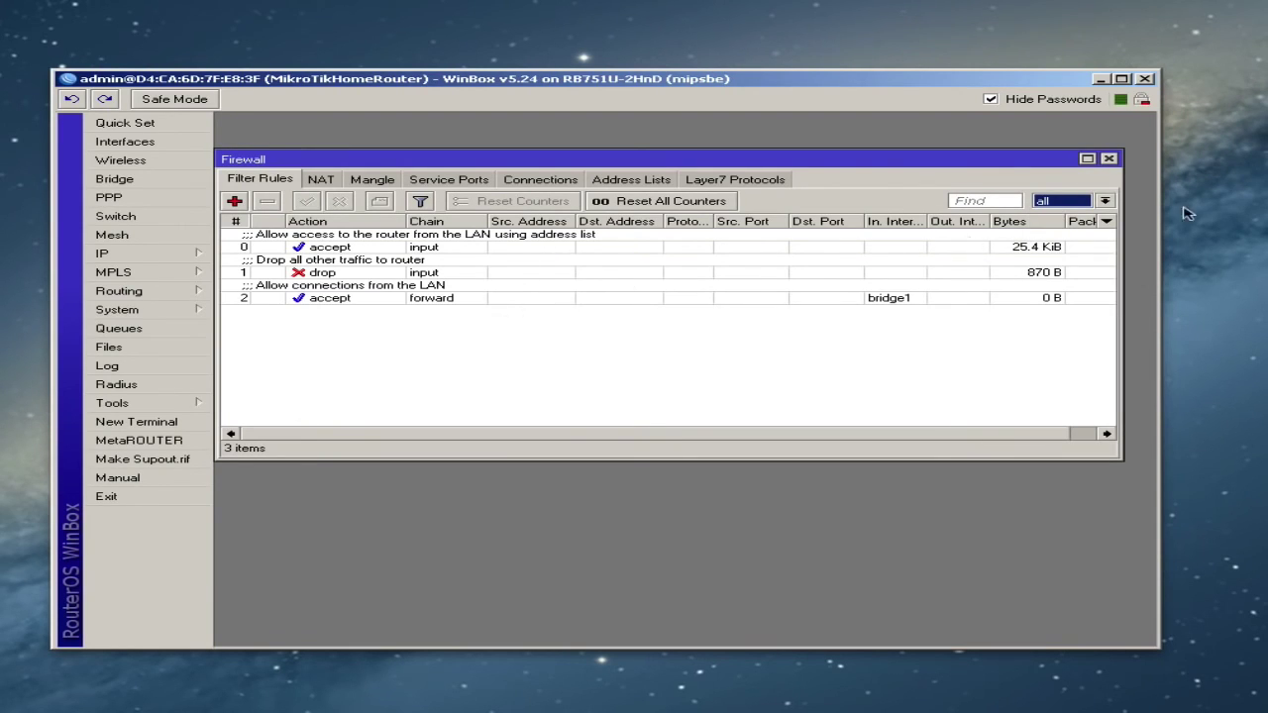
pyautogui.click(1104, 201)
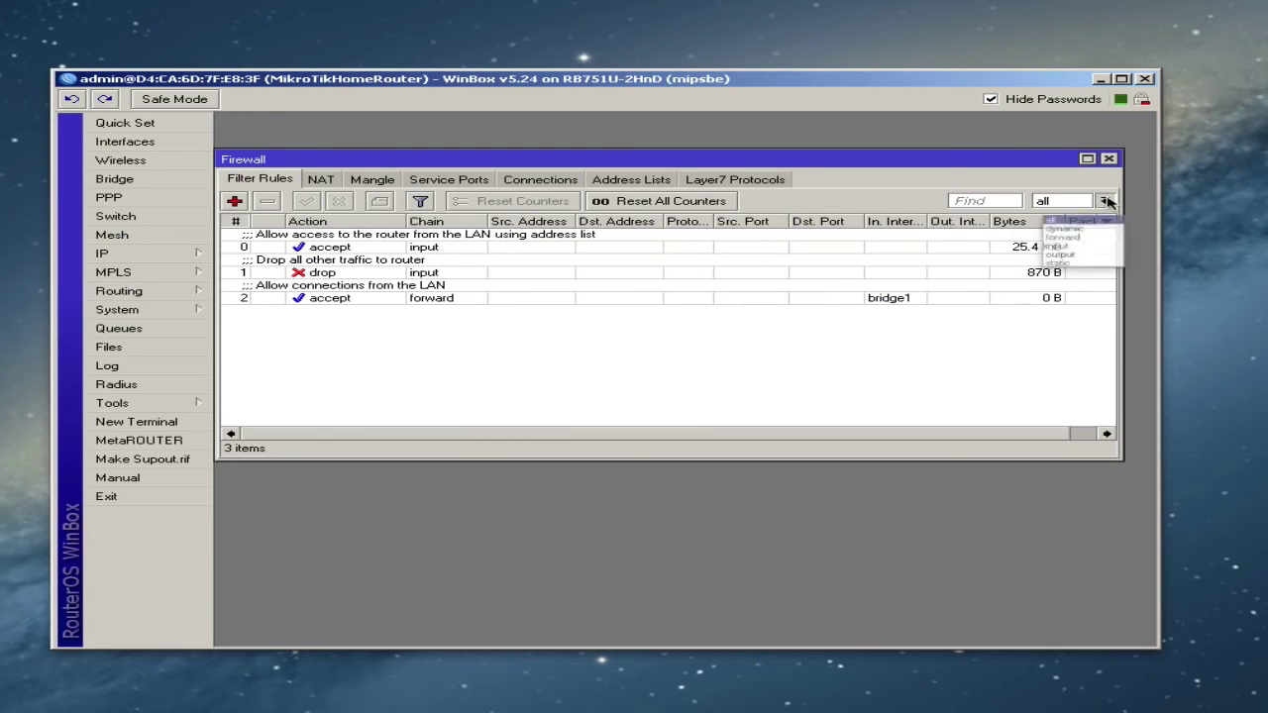
pyautogui.click(1056, 235)
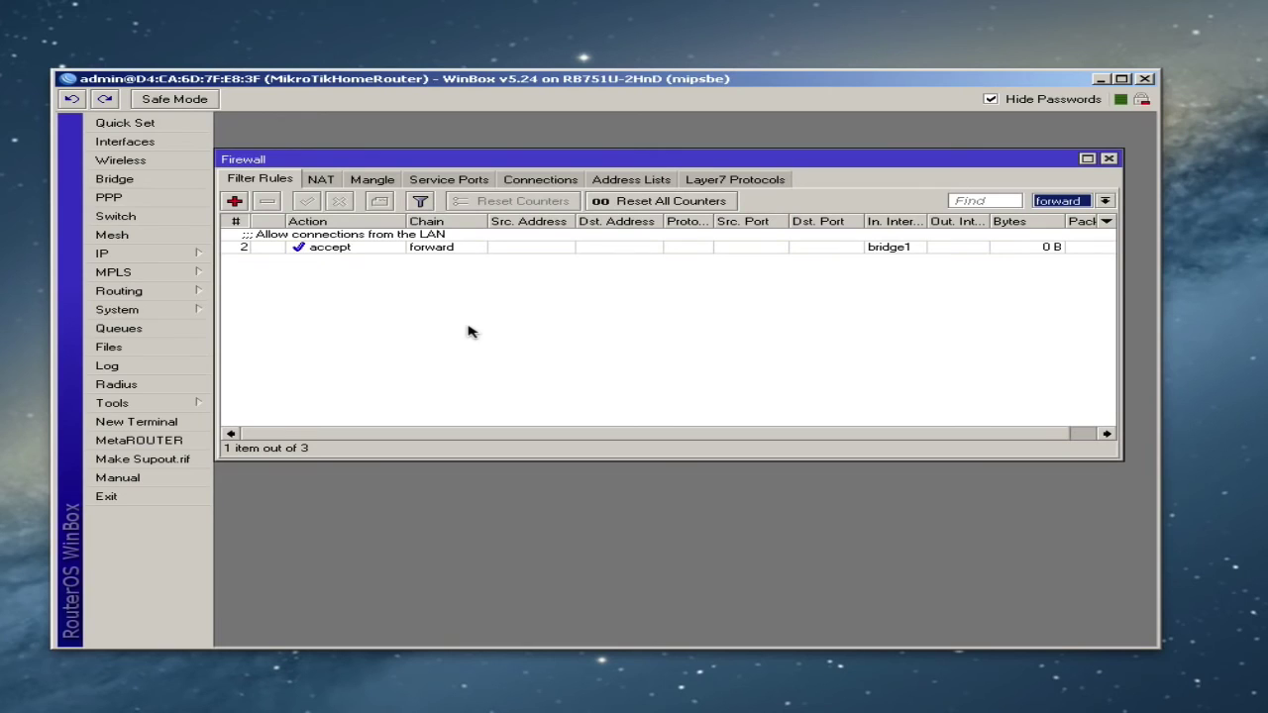
# Review the action, chain, incoming interface and connection state of the LAN forward rule.
pyautogui.doubleClick(359, 246)
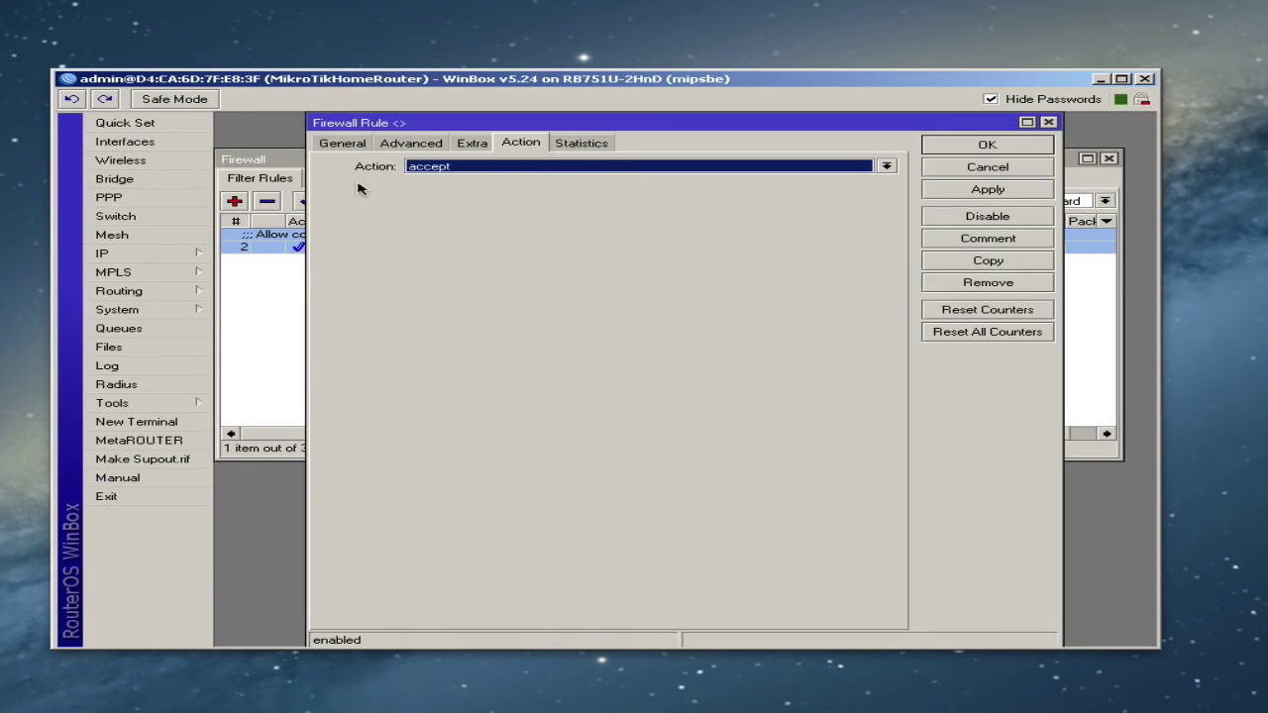
pyautogui.click(339, 144)
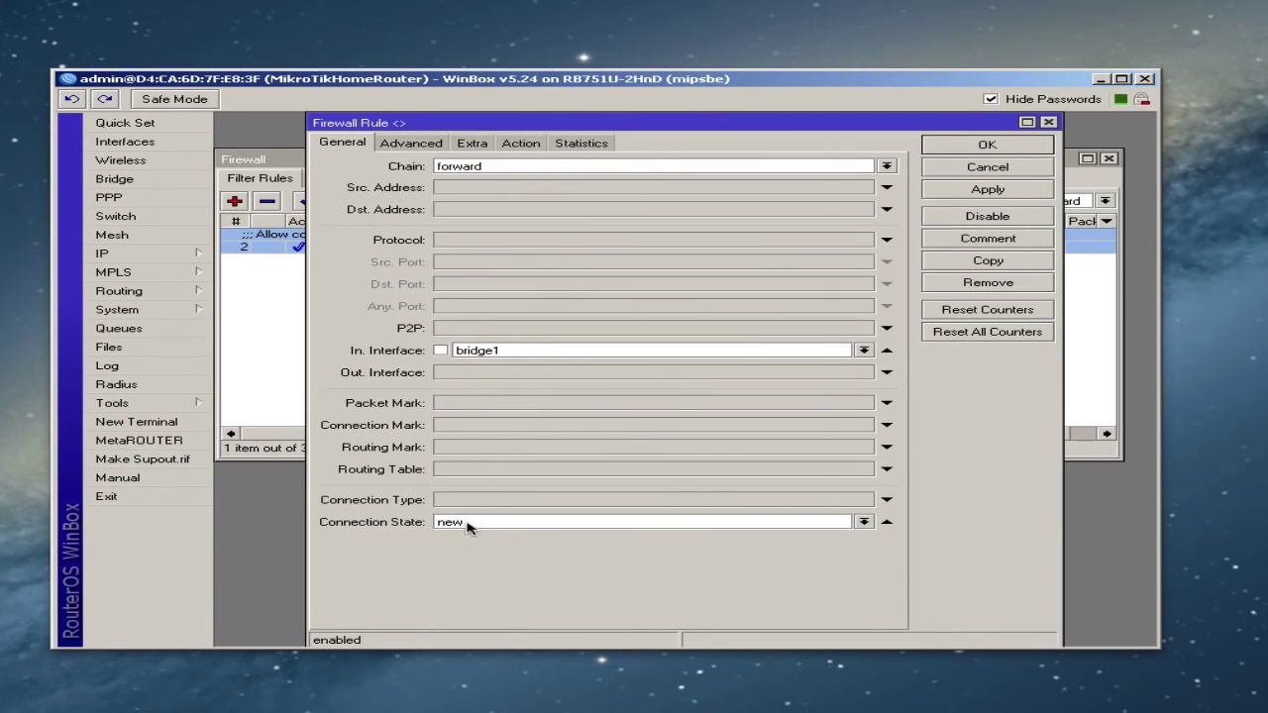
pyautogui.click(952, 146)
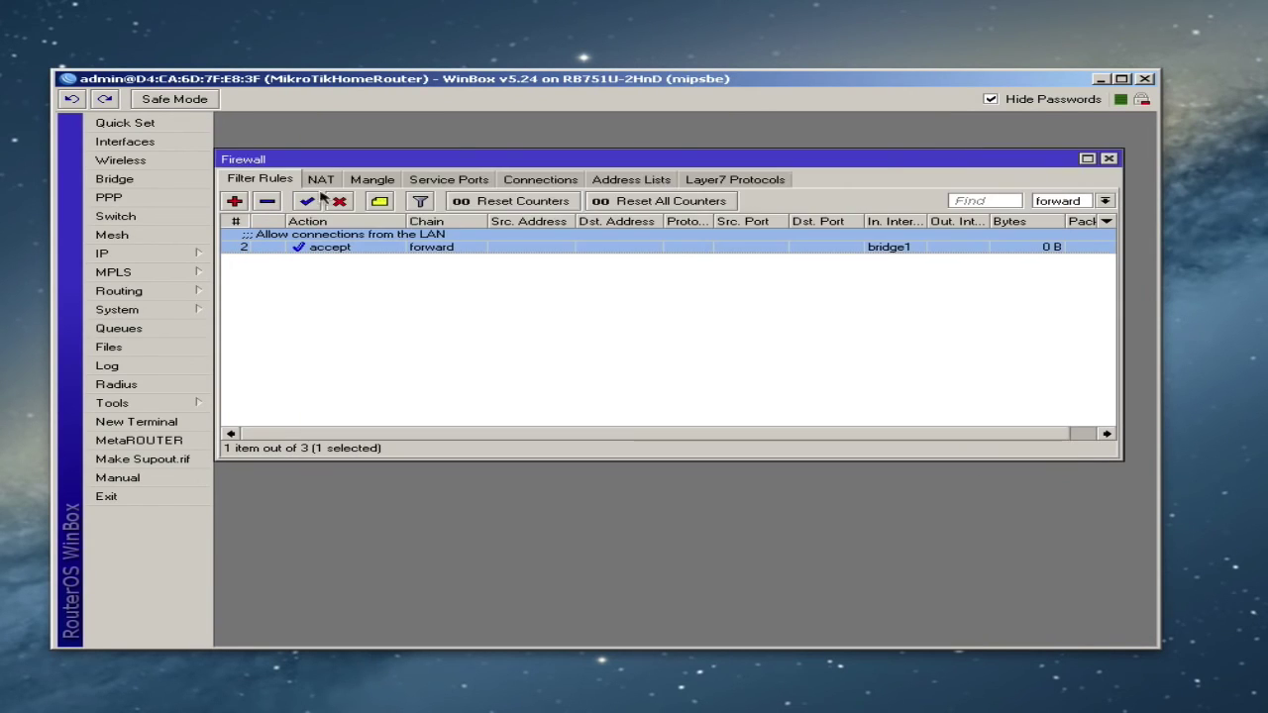
# Add a forward chain filter rule accepting connection state established.
pyautogui.click(236, 201)
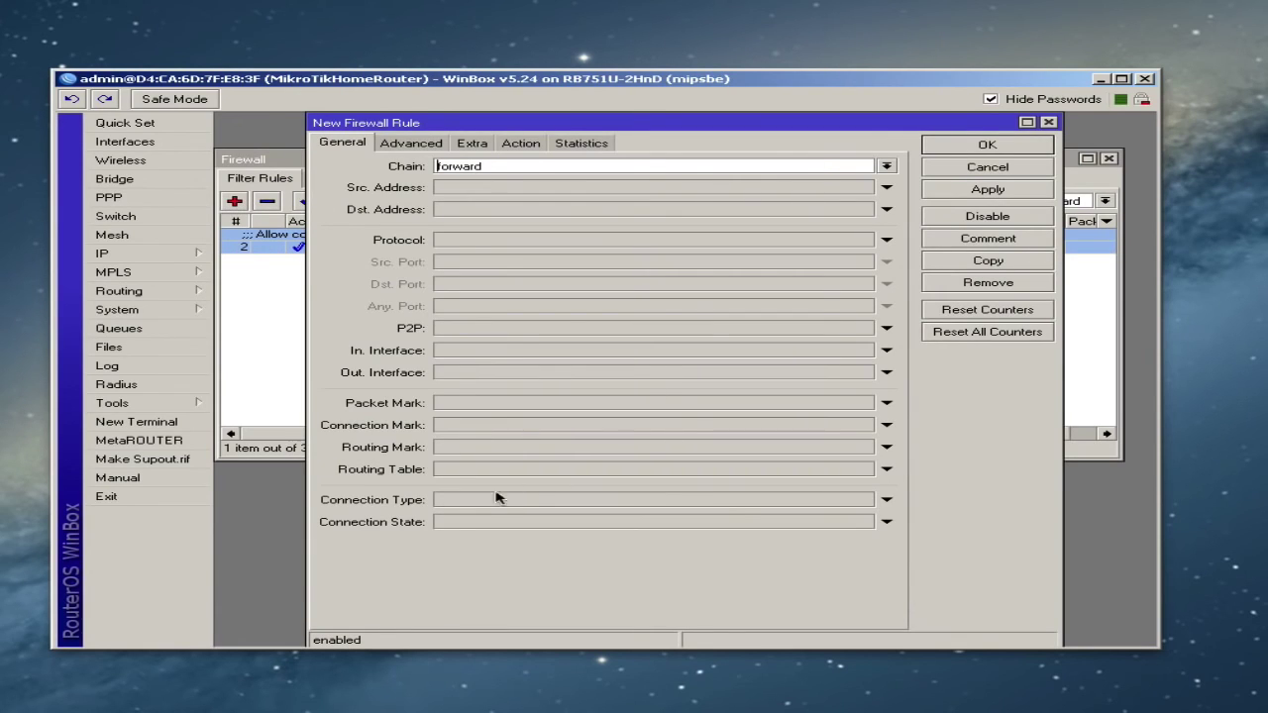
pyautogui.click(465, 522)
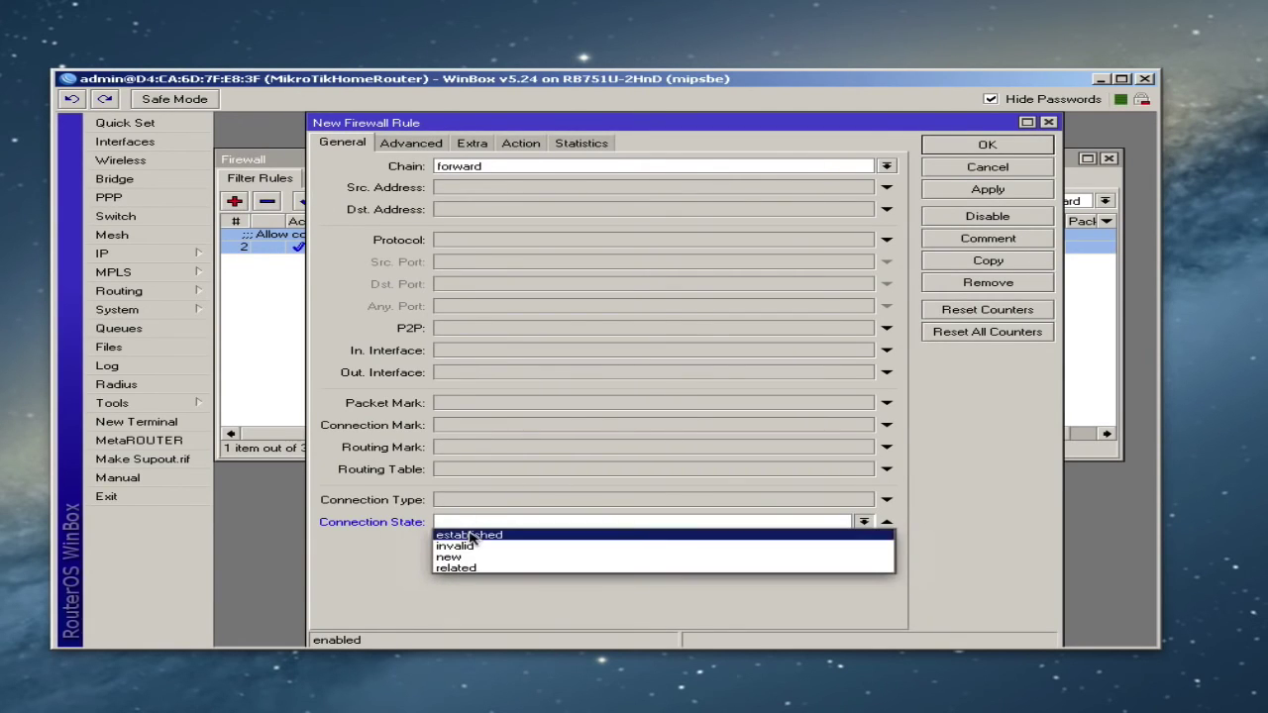
pyautogui.click(469, 535)
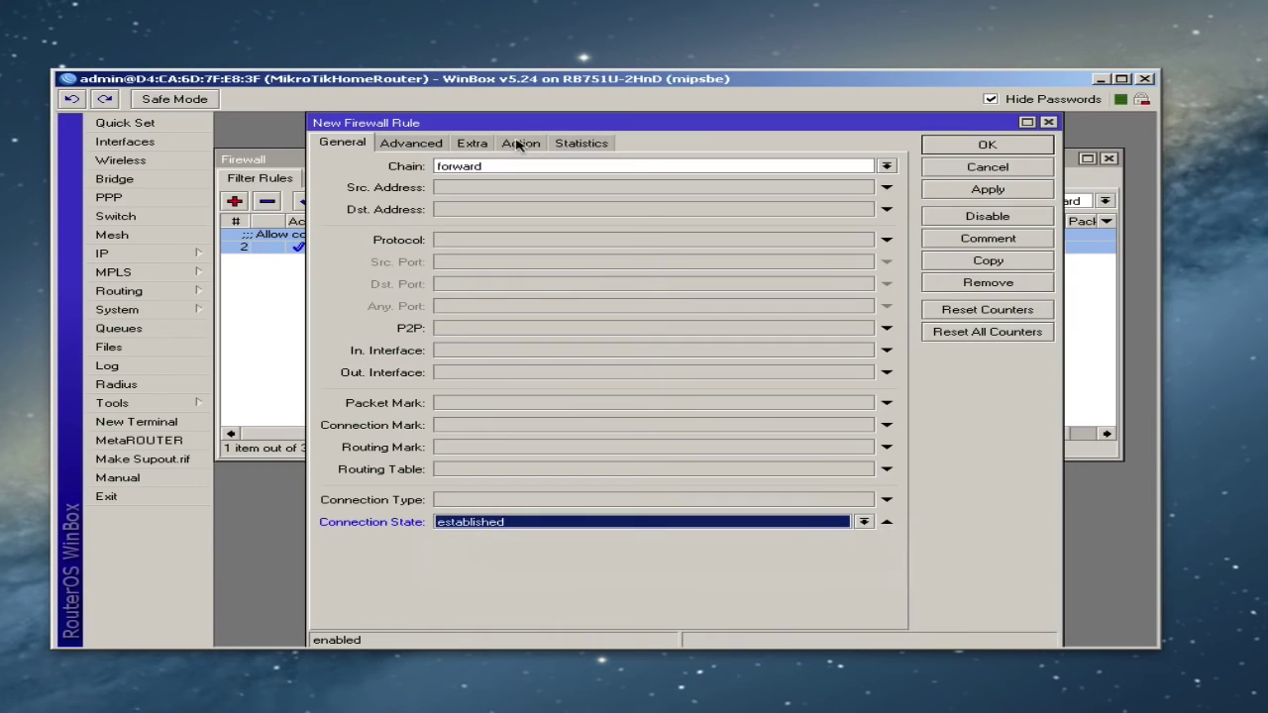
pyautogui.click(1003, 196)
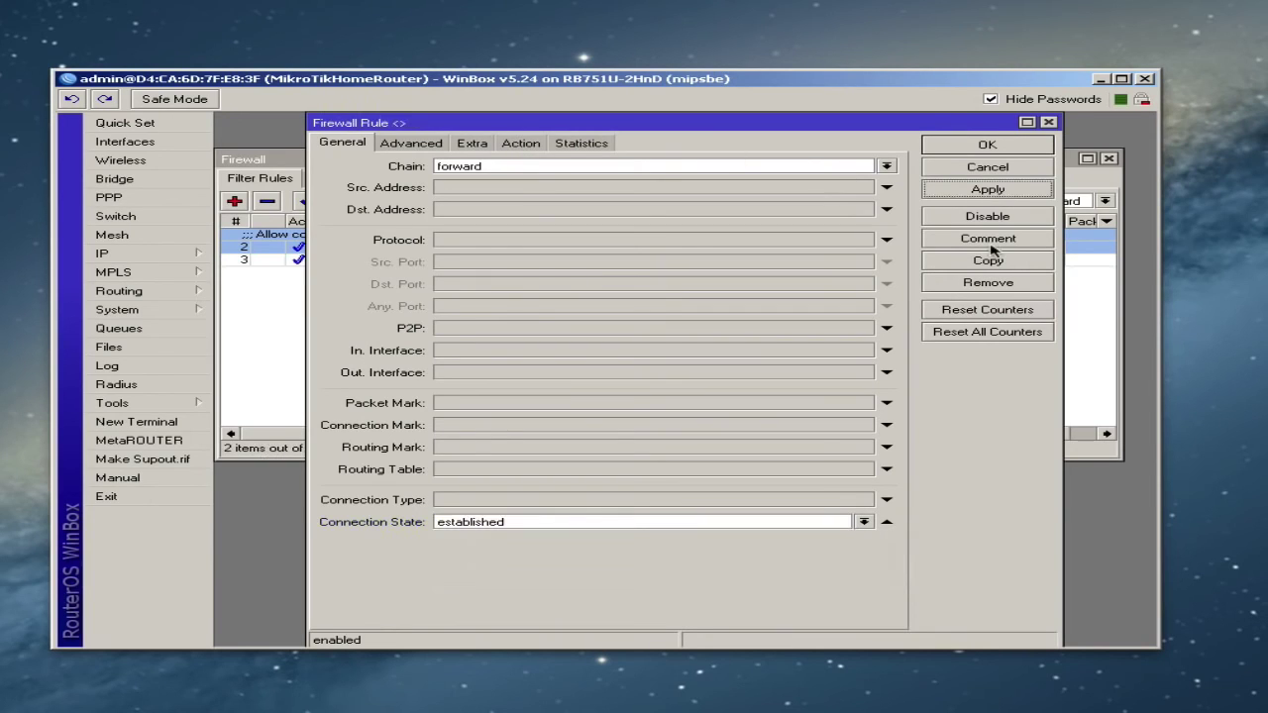
# Comment the established-state rule as "Allow established connections" and save it.
pyautogui.click(978, 241)
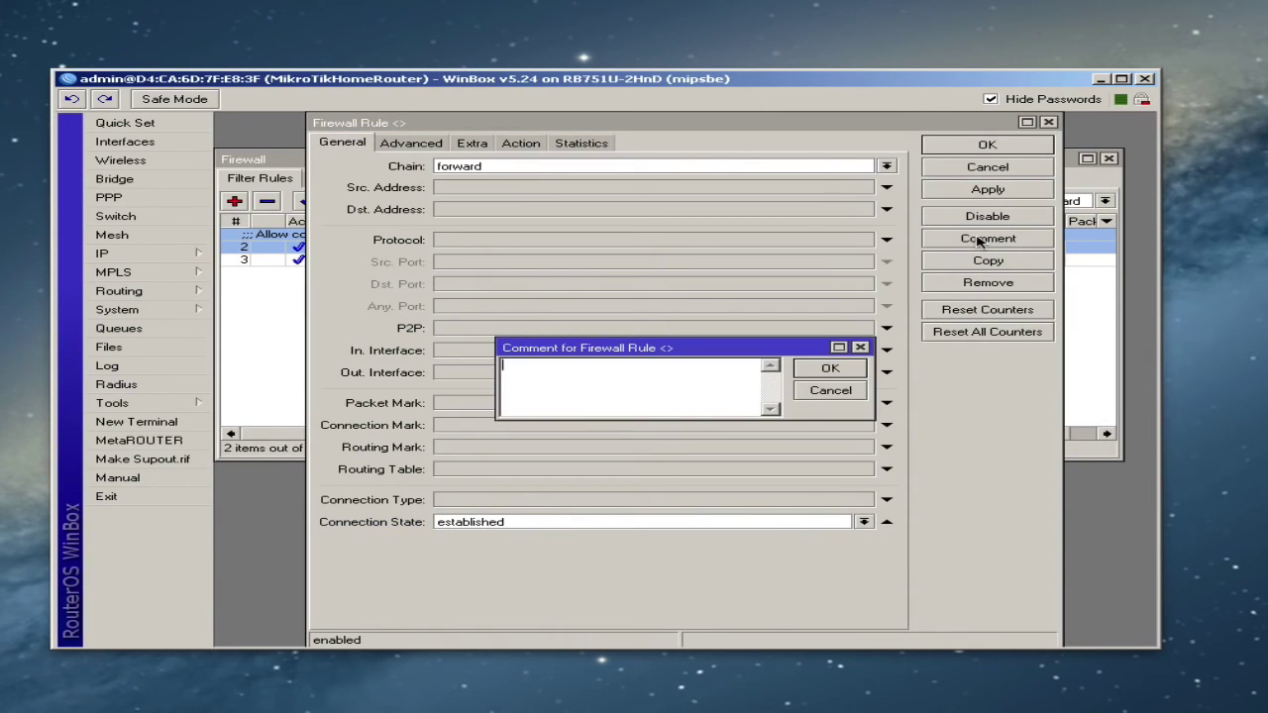
pyautogui.write('Allow established connections')
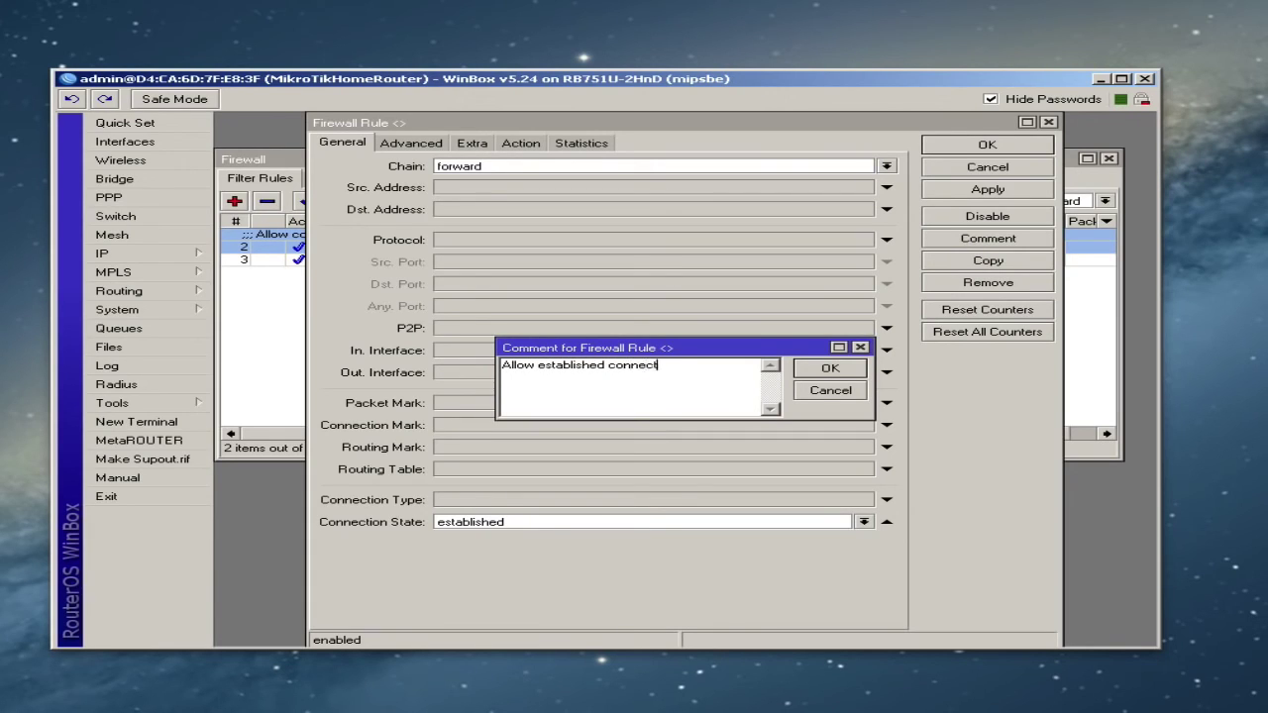
pyautogui.click(837, 371)
pyautogui.click(978, 148)
pyautogui.click(397, 274)
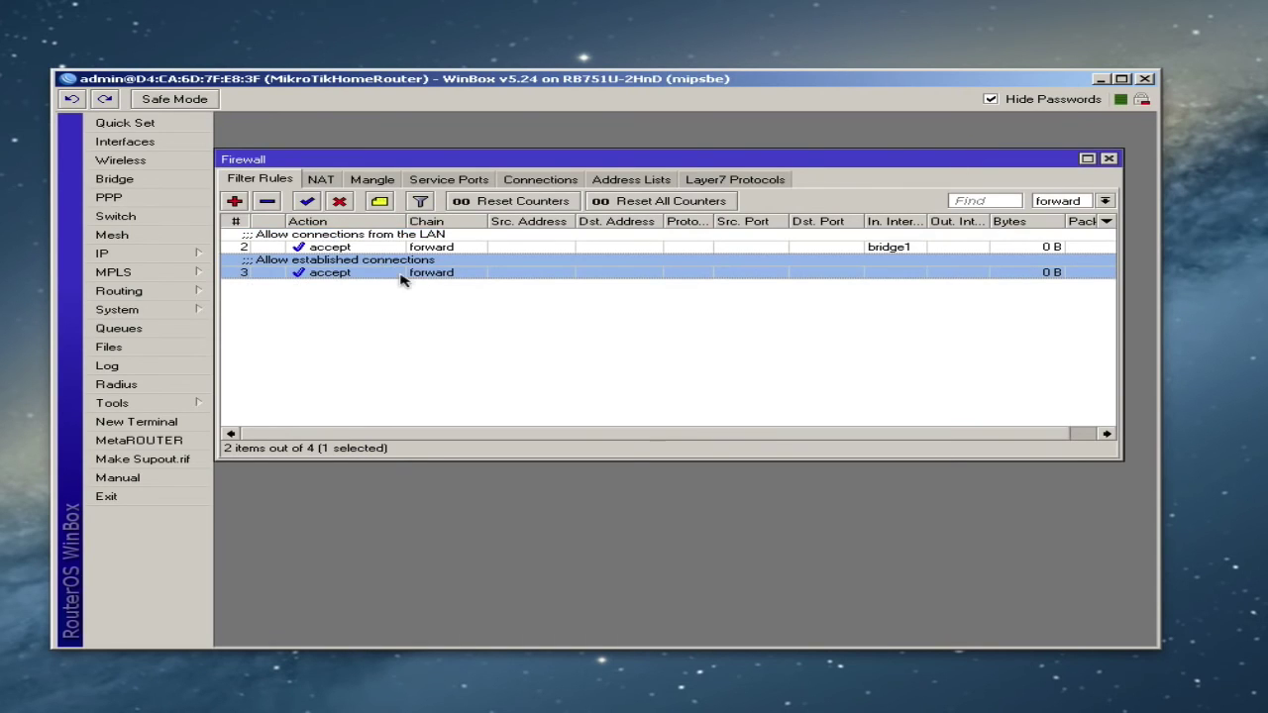
# Add another forward chain filter rule accepting connection state related.
pyautogui.click(240, 203)
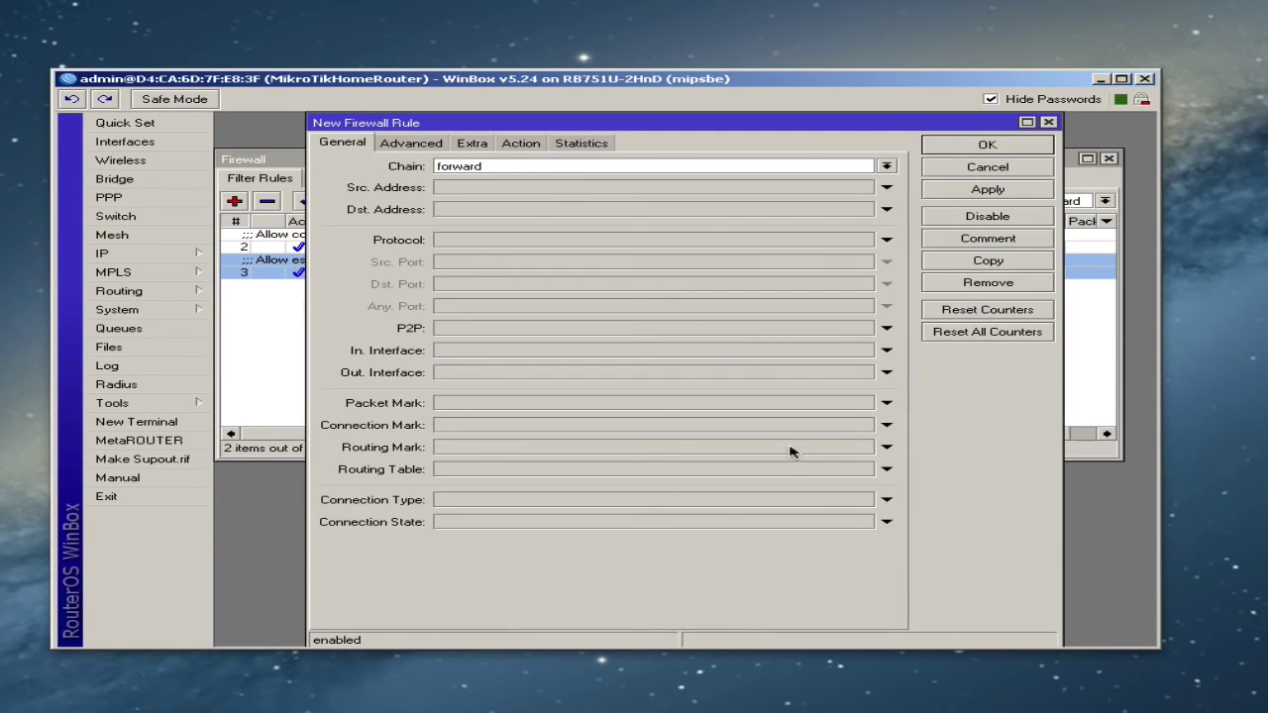
pyautogui.click(649, 522)
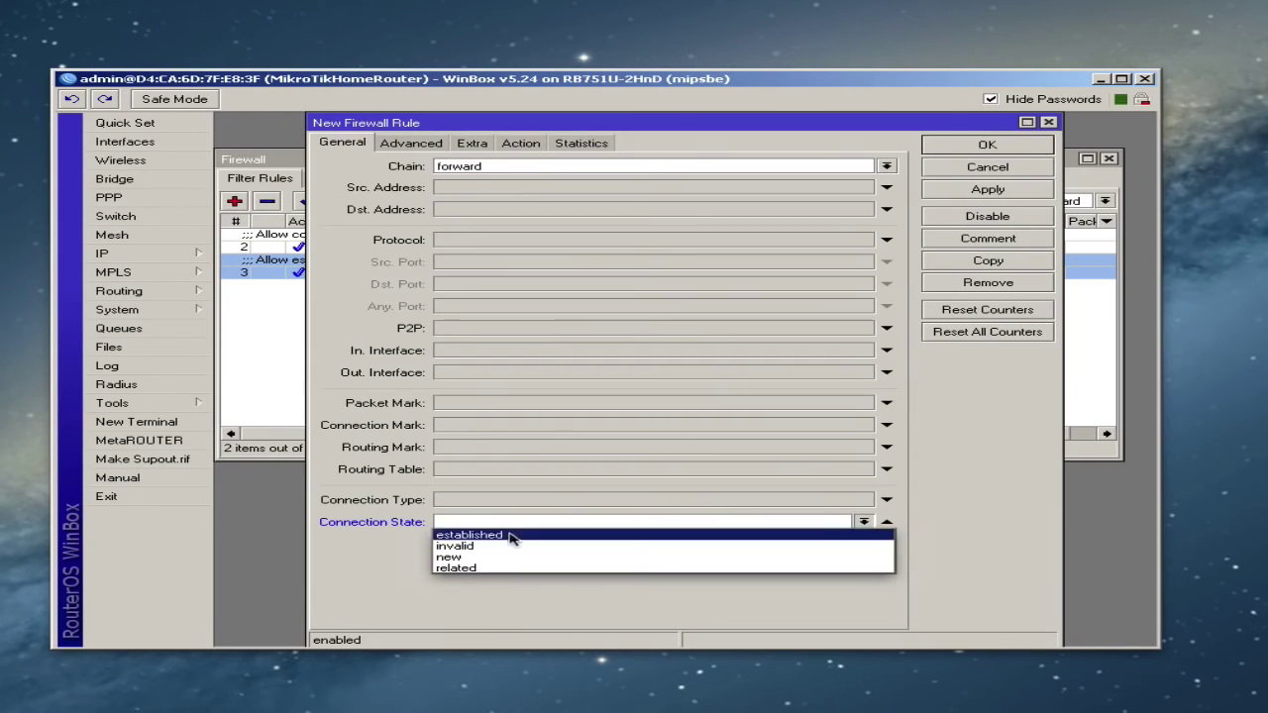
pyautogui.click(483, 567)
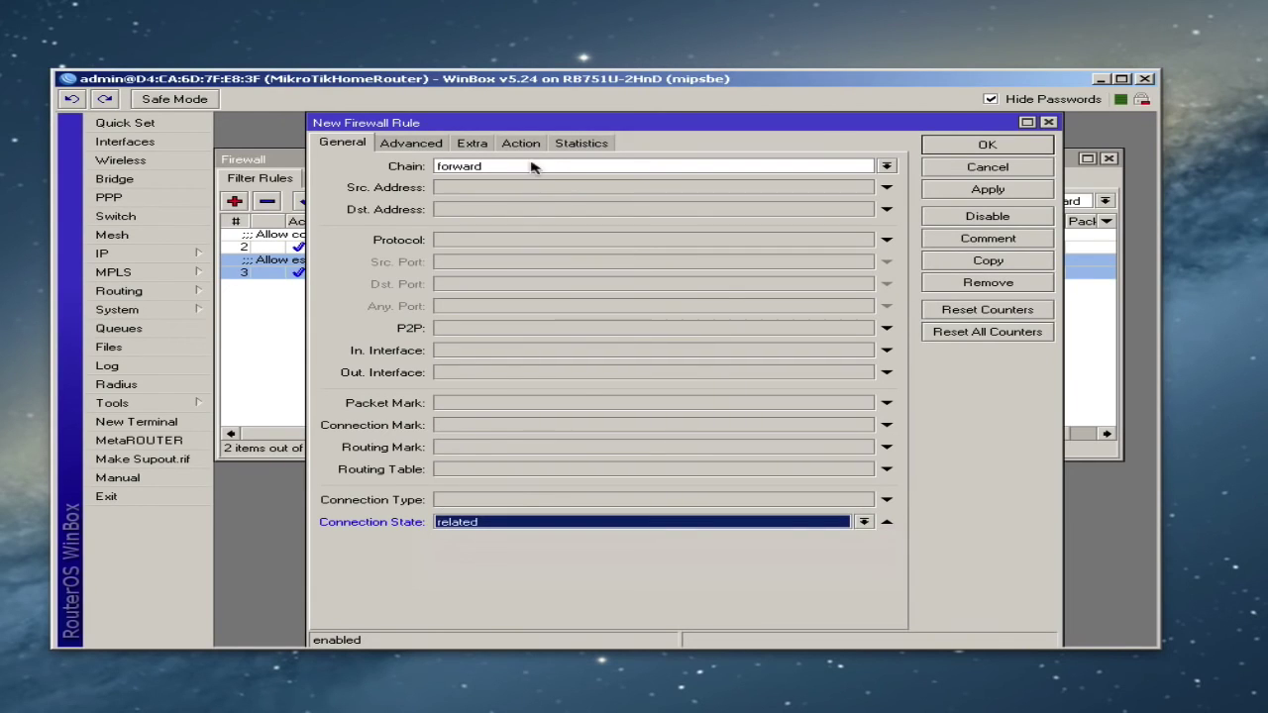
pyautogui.click(996, 190)
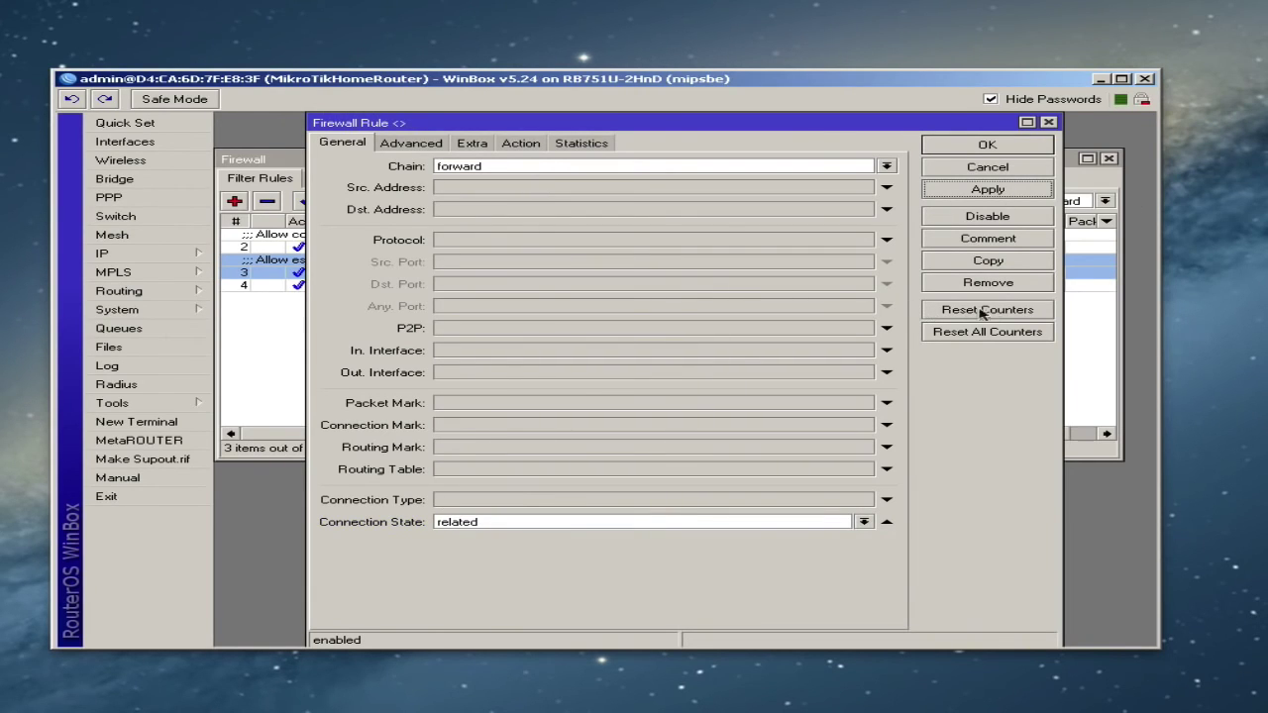
# Comment the related-state rule as "Allow related connections", save it and clear the rule selection.
pyautogui.click(982, 240)
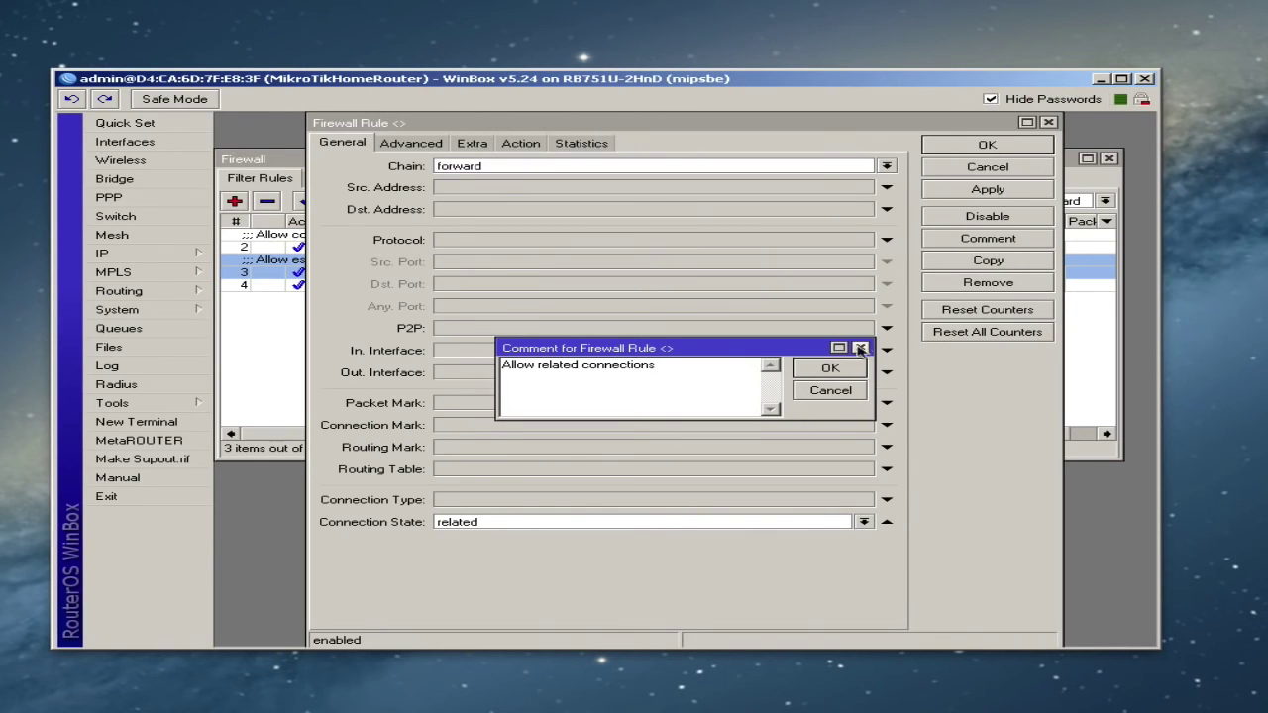
pyautogui.click(961, 149)
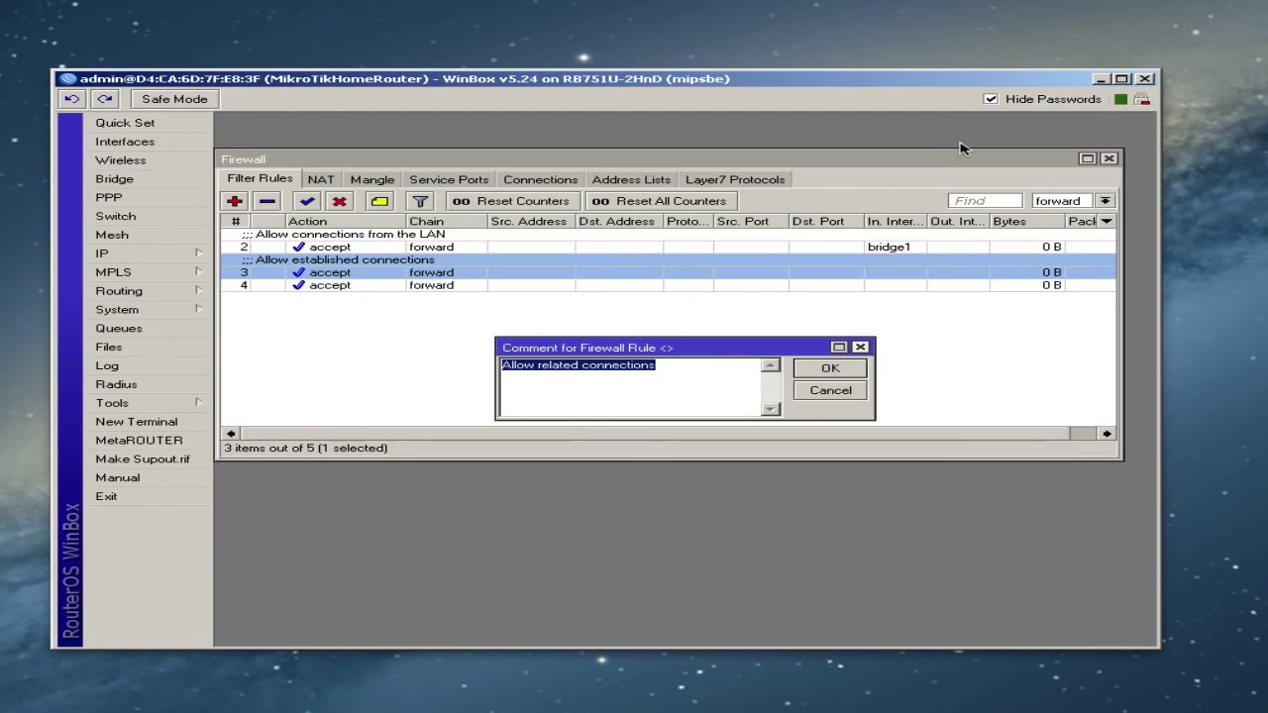
pyautogui.click(828, 367)
pyautogui.click(452, 320)
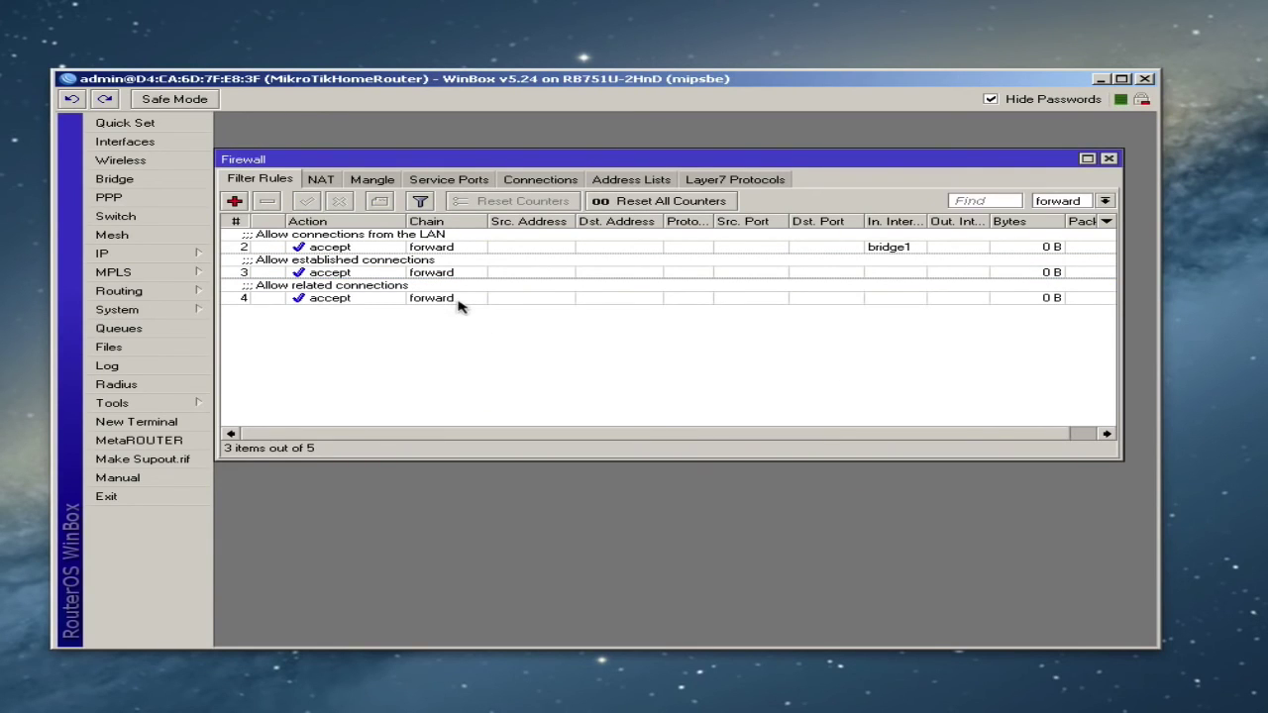
pyautogui.click(369, 248)
pyautogui.click(368, 272)
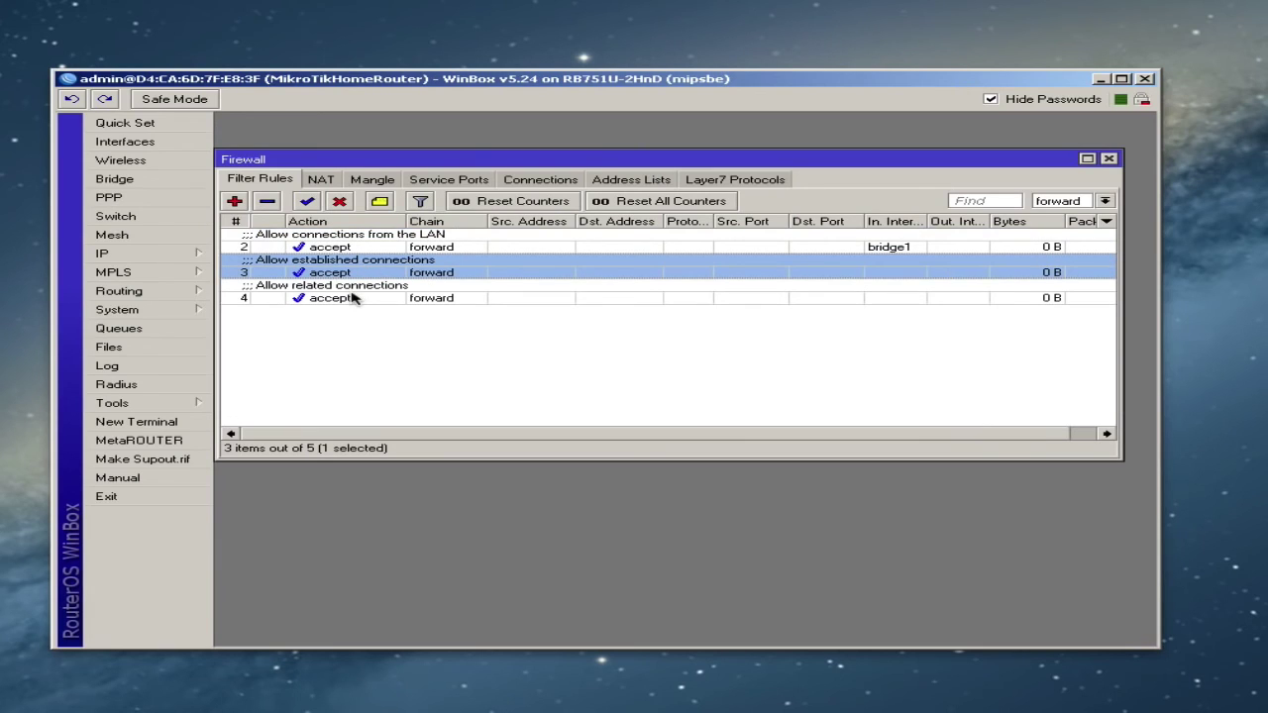
pyautogui.click(354, 298)
pyautogui.click(363, 327)
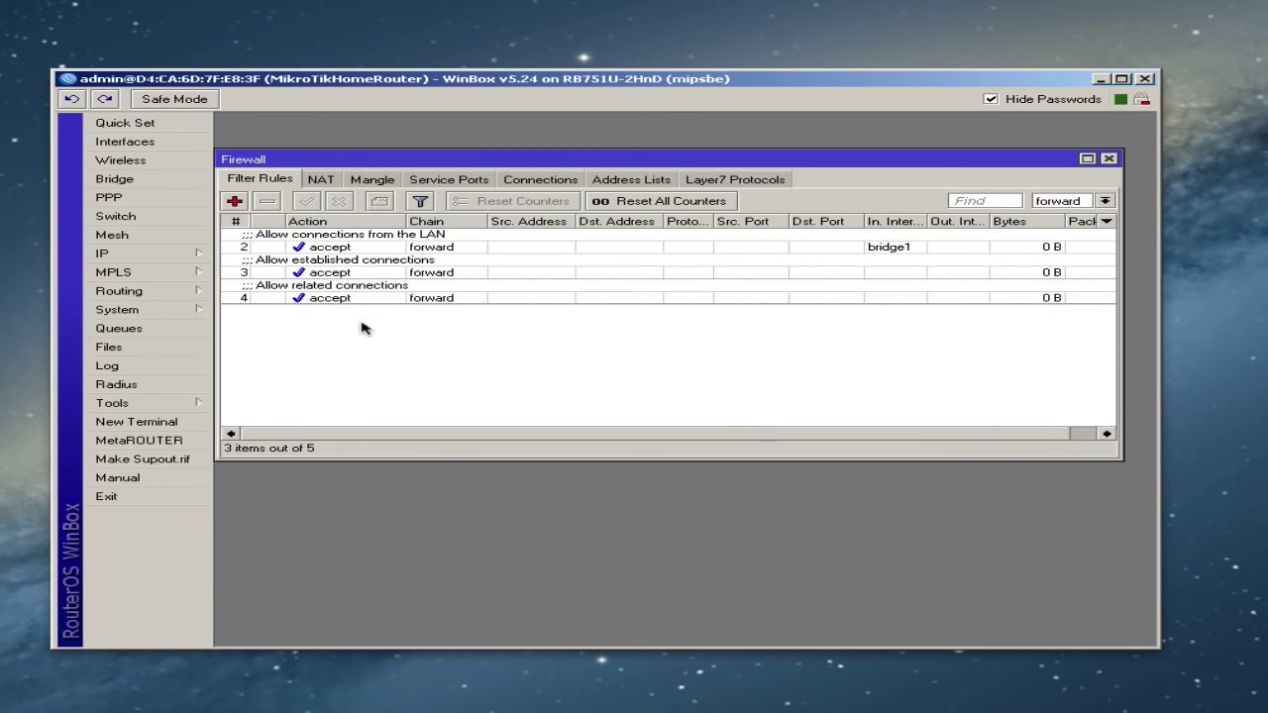
# Add a forward chain filter rule with action drop, comment it "Drop all other traffic through the router" and save it.
pyautogui.click(236, 201)
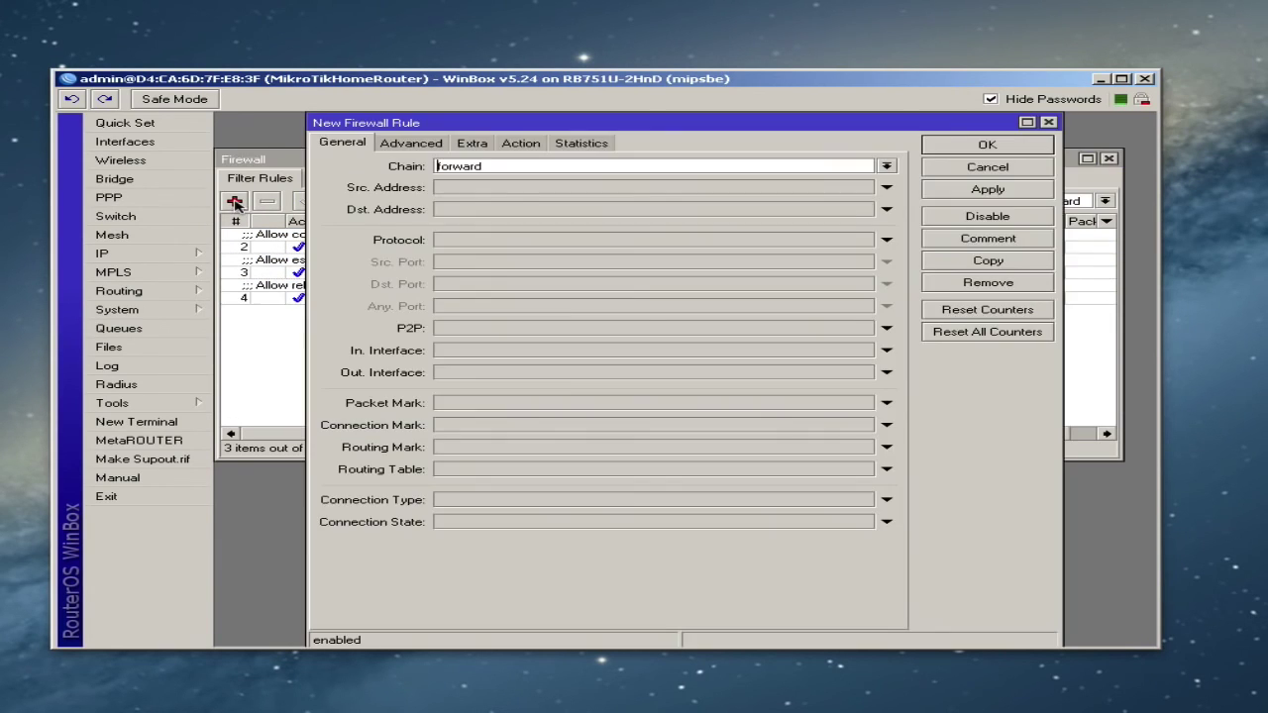
pyautogui.click(530, 145)
pyautogui.click(504, 167)
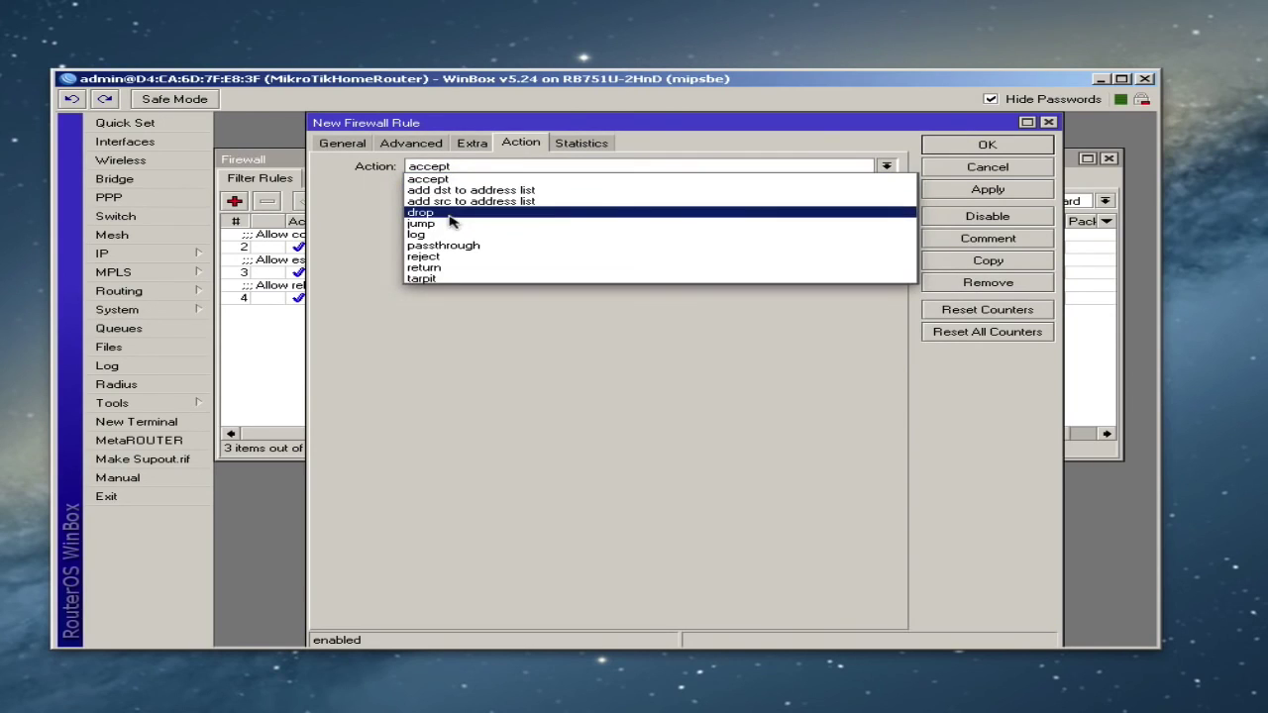
pyautogui.click(497, 216)
pyautogui.click(947, 191)
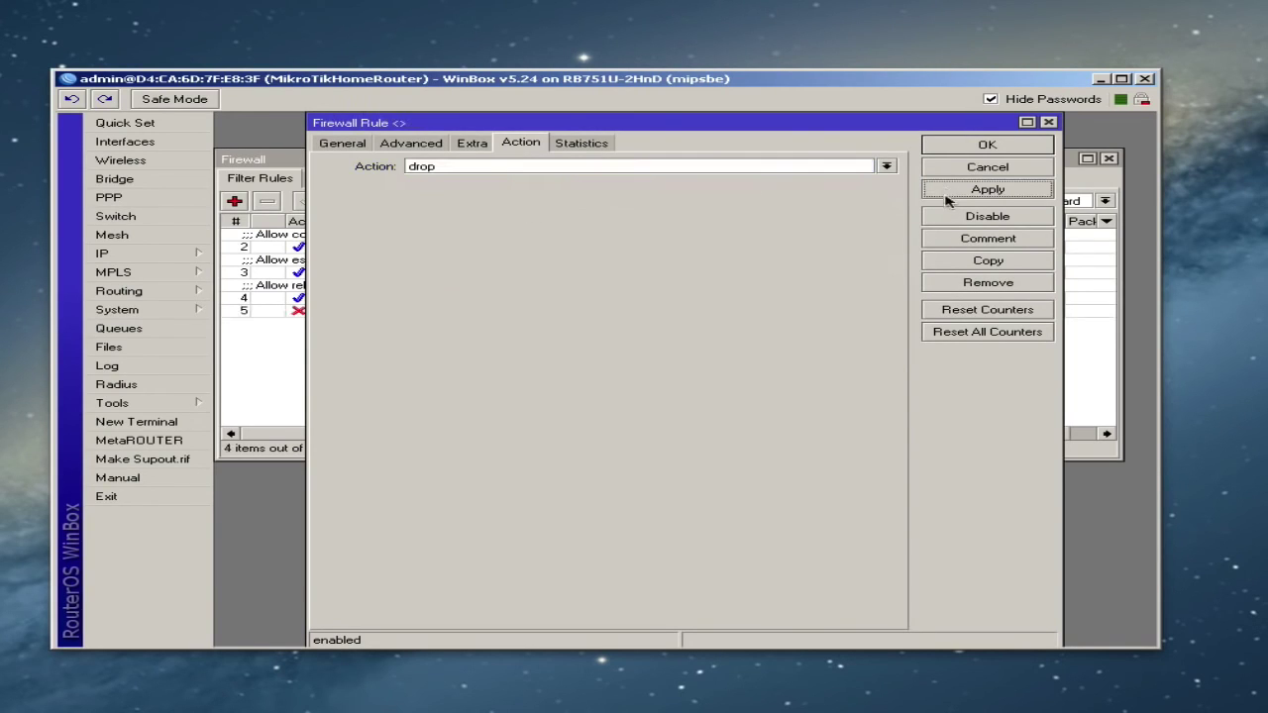
pyautogui.click(984, 240)
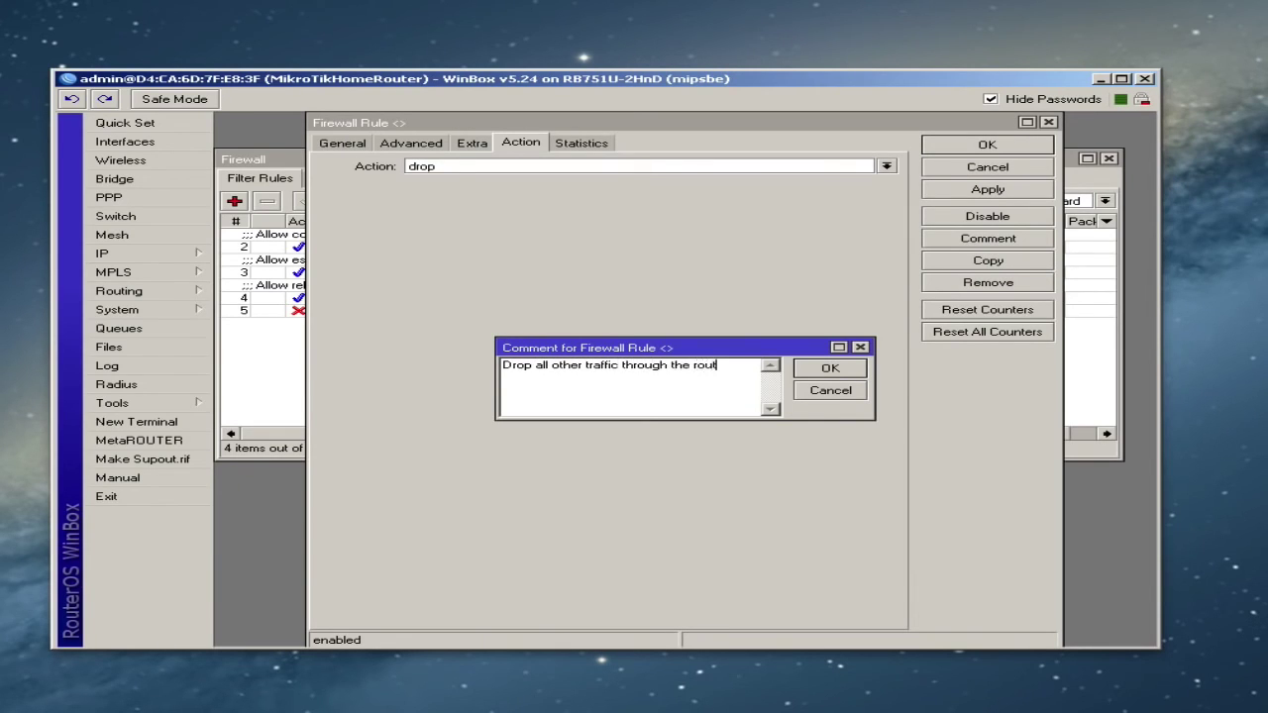
pyautogui.click(828, 369)
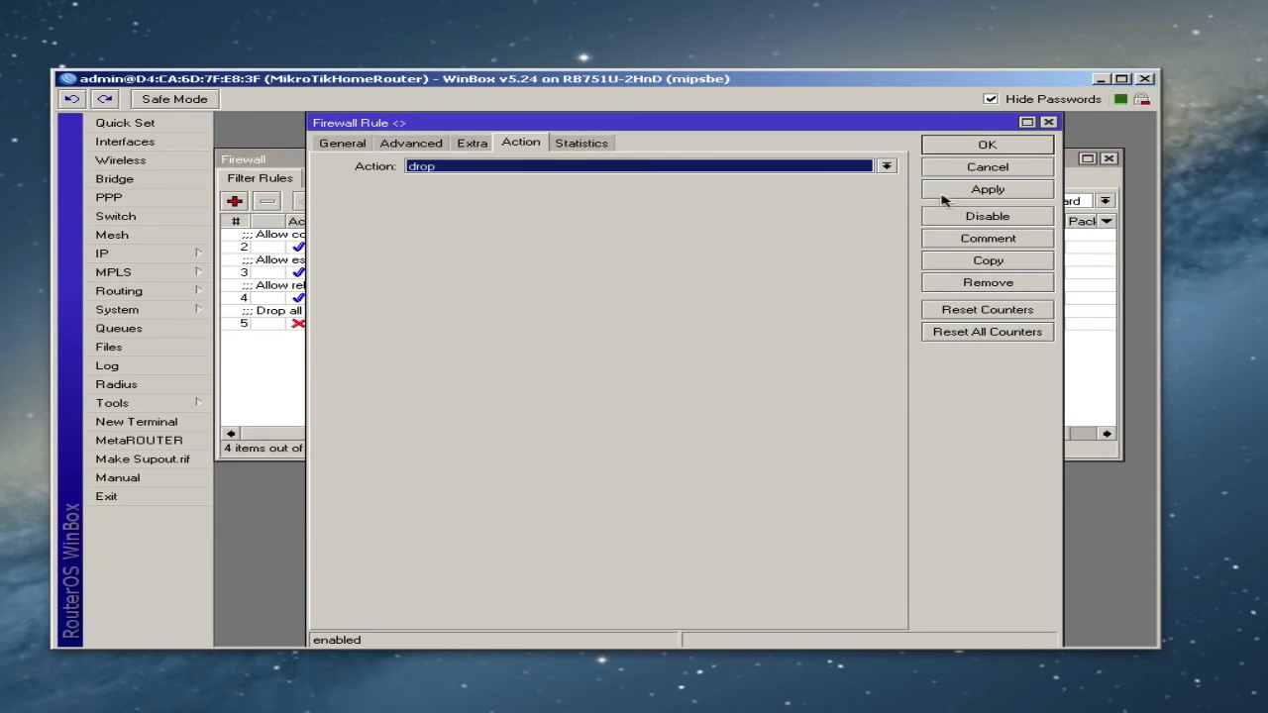
pyautogui.click(958, 147)
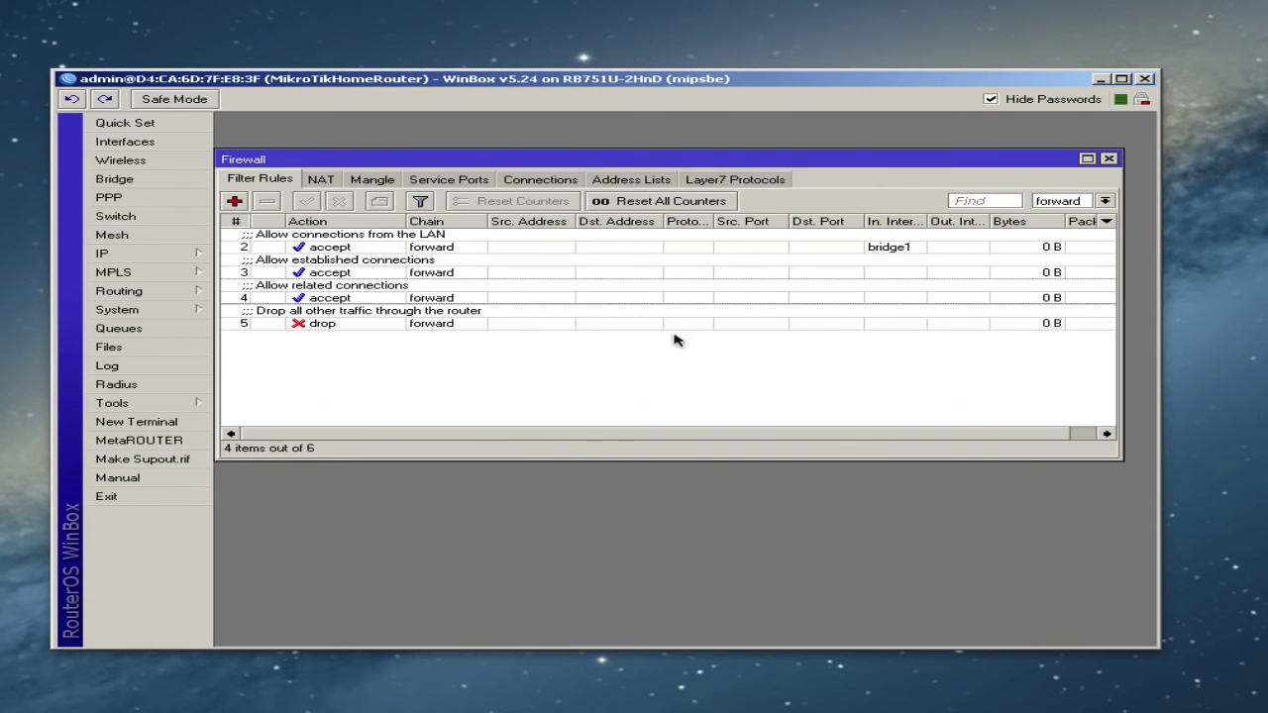
# Add a forward chain filter rule that drops packets with connection state invalid.
pyautogui.click(234, 202)
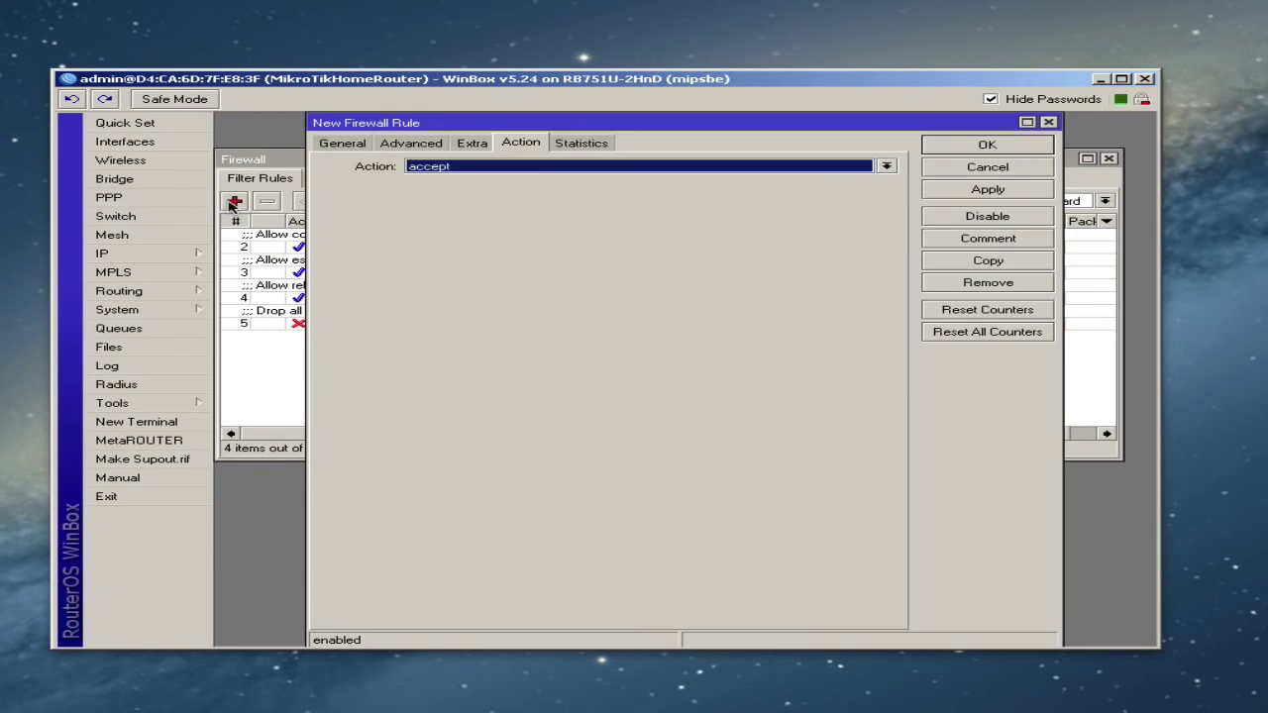
pyautogui.click(347, 145)
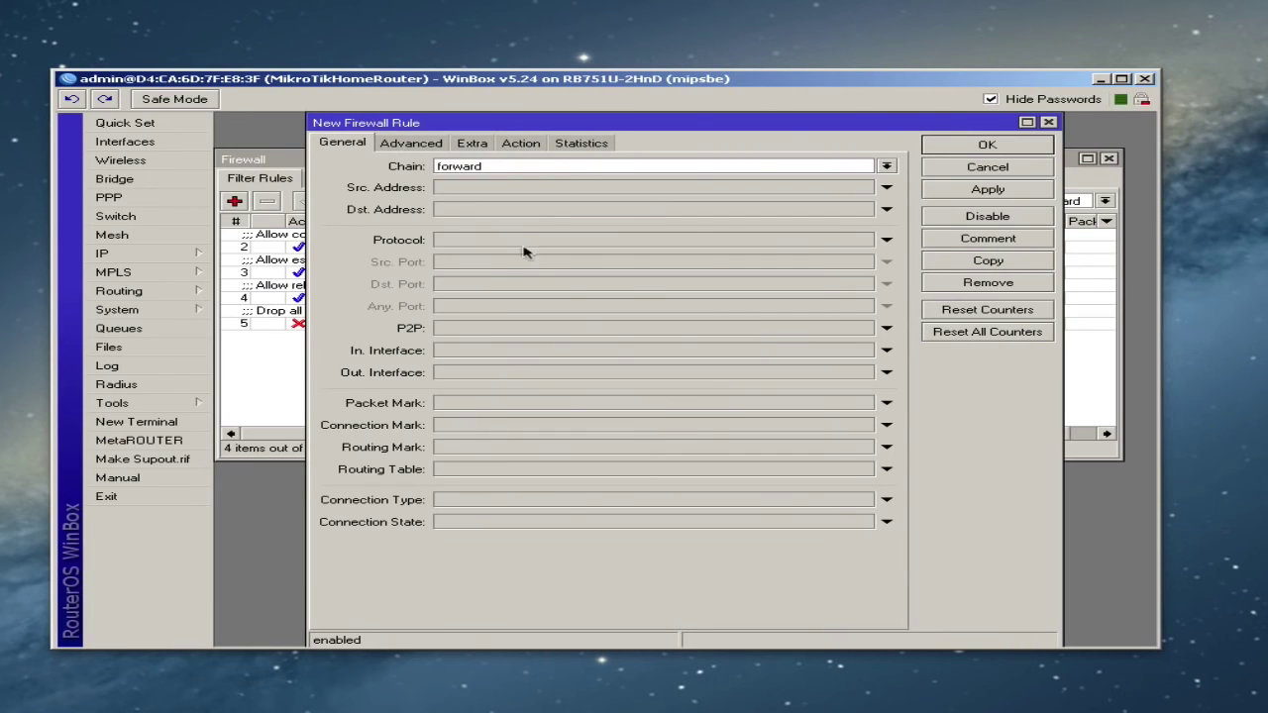
pyautogui.click(490, 525)
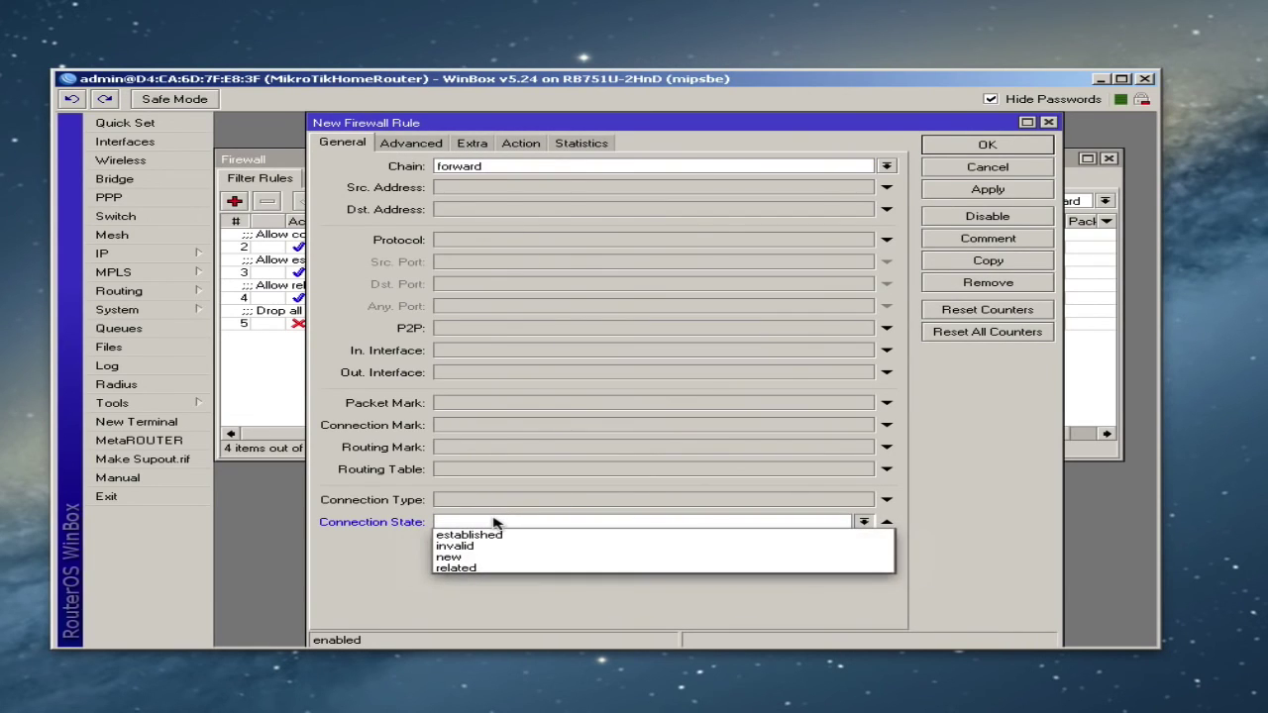
pyautogui.click(475, 548)
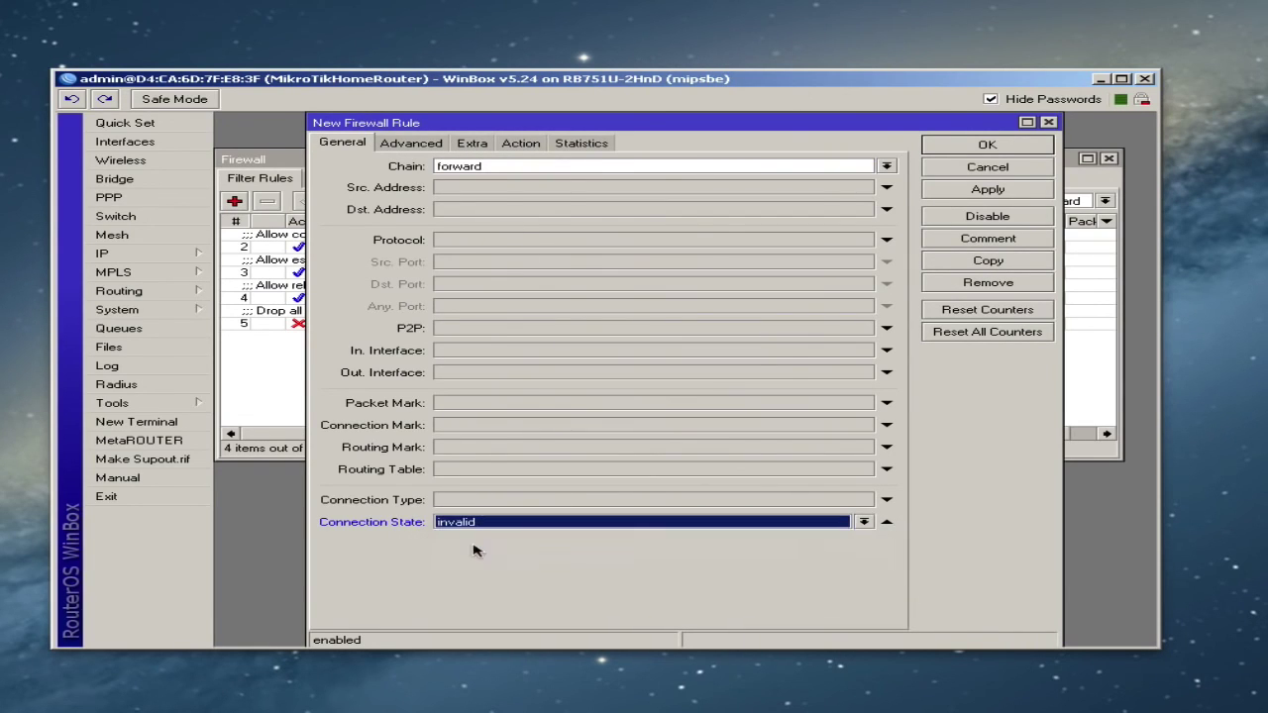
pyautogui.click(525, 145)
pyautogui.click(509, 167)
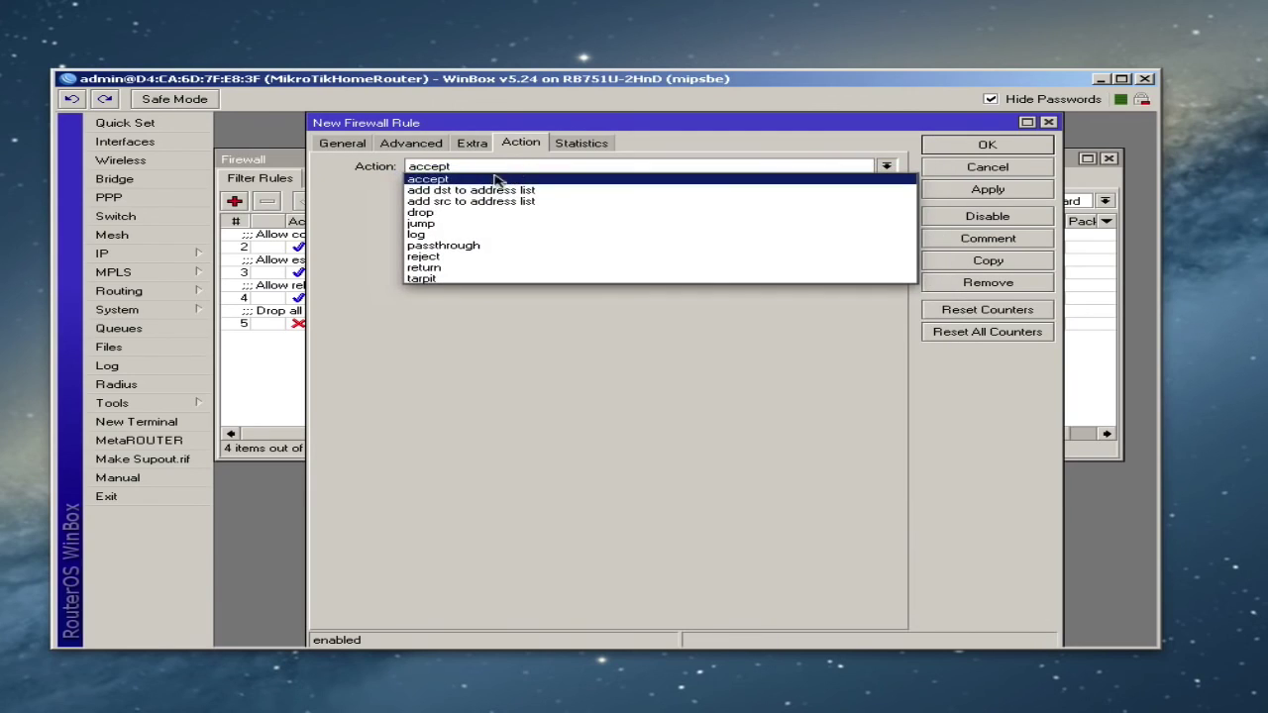
pyautogui.click(451, 213)
pyautogui.click(1019, 190)
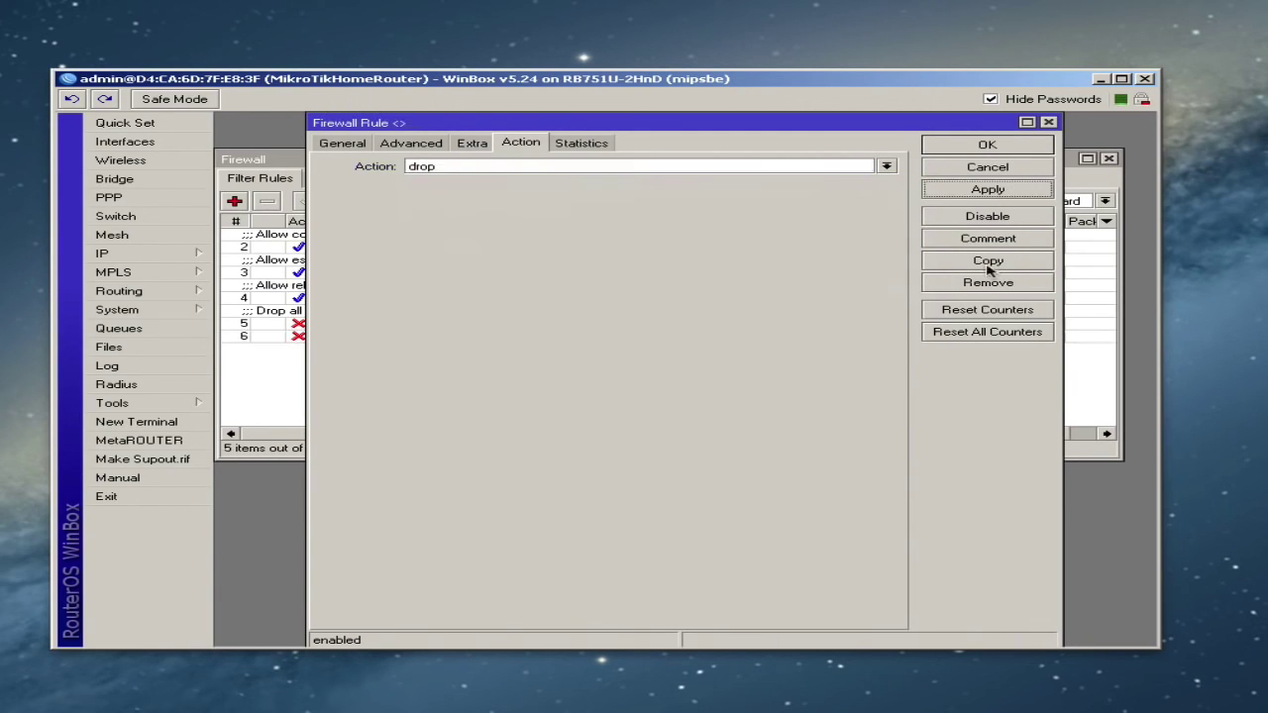
# Comment the invalid-state rule as "Drop invalid connections", save it and move it above all other forward rules.
pyautogui.click(960, 243)
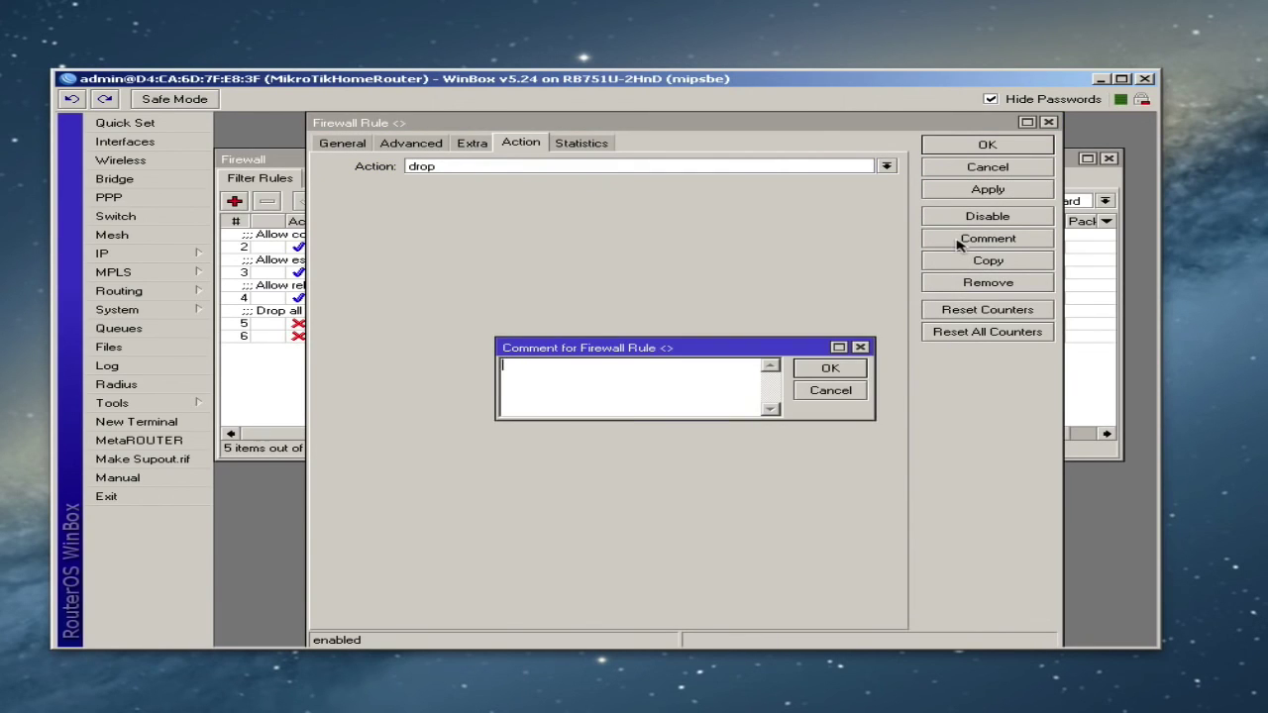
pyautogui.write('Drop invalid connections')
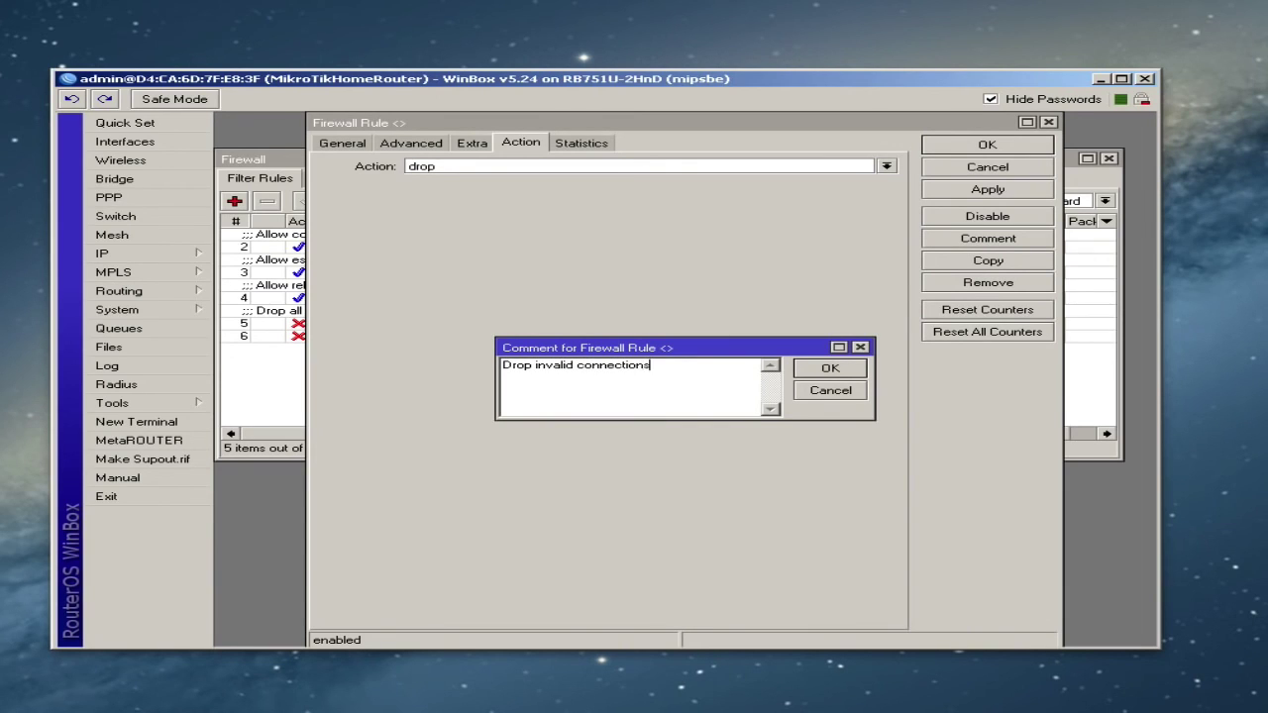
pyautogui.click(817, 370)
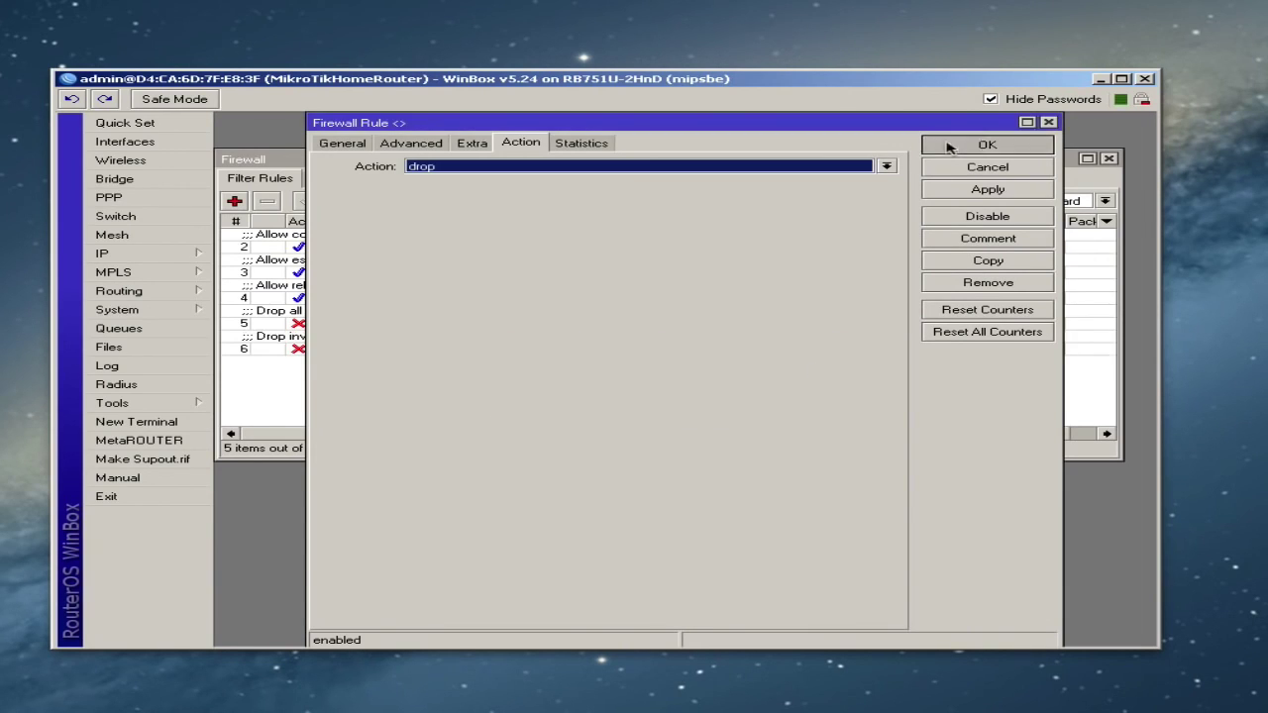
pyautogui.click(947, 147)
pyautogui.click(329, 349)
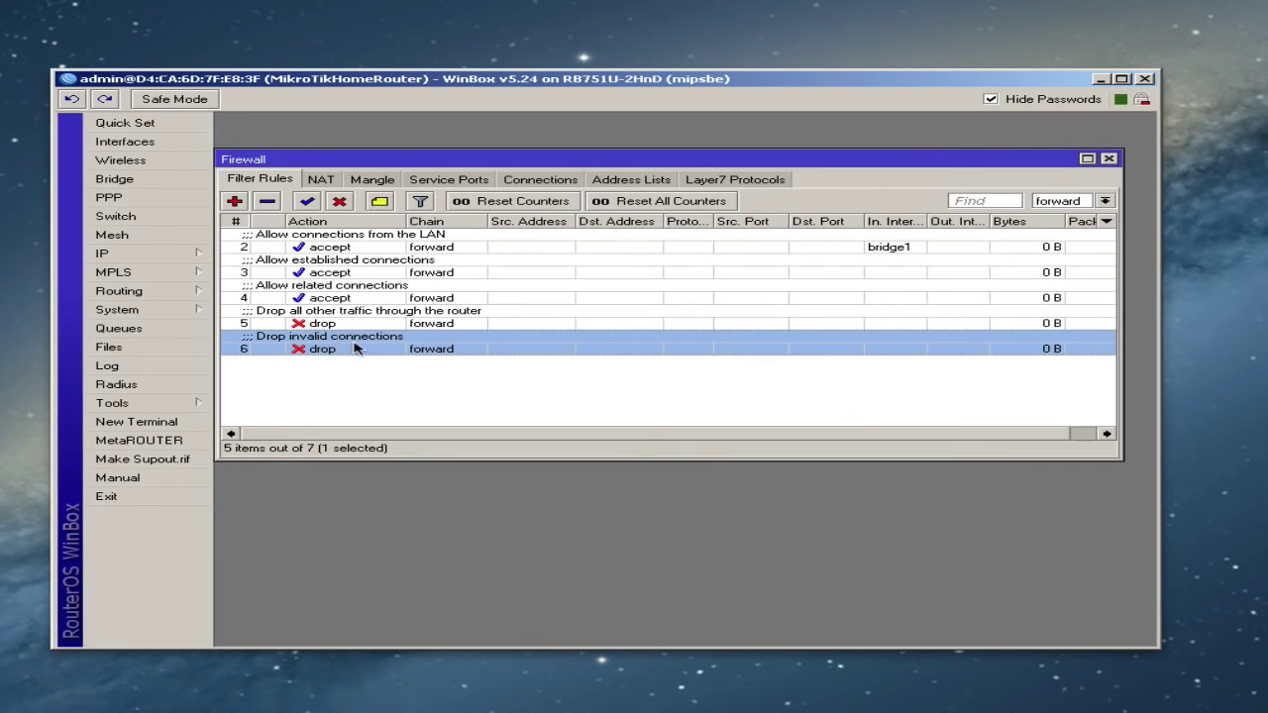
pyautogui.moveTo(356, 349); pyautogui.dragTo(368, 237)
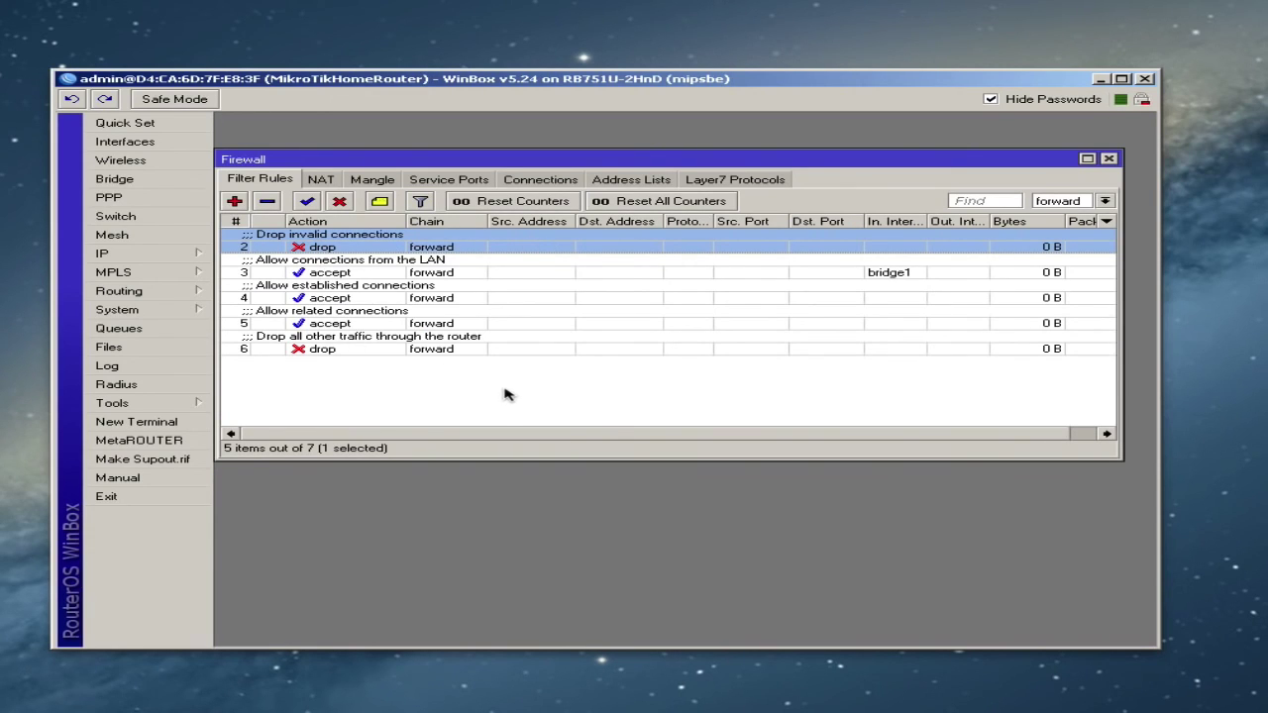
# List the filter rules of all chains and enlarge the Firewall window to examine the complete rule order.
pyautogui.click(1104, 201)
pyautogui.click(1045, 214)
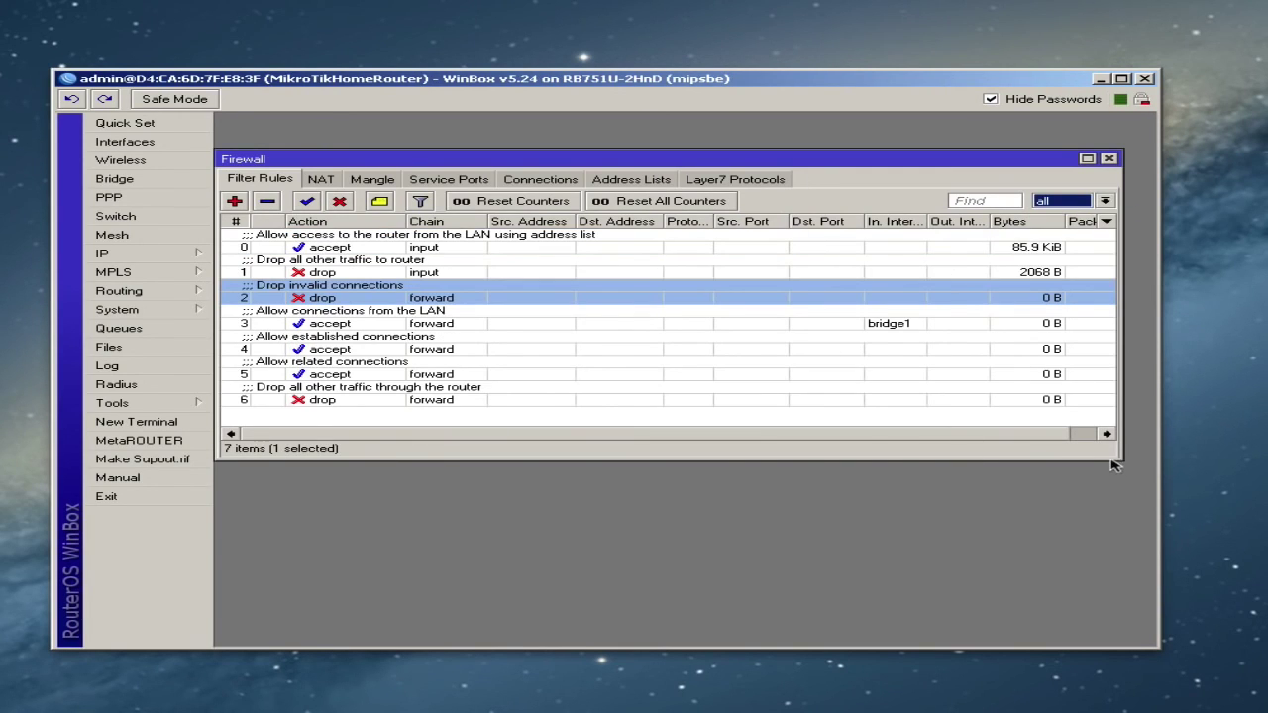
pyautogui.moveTo(1109, 462); pyautogui.dragTo(1132, 542)
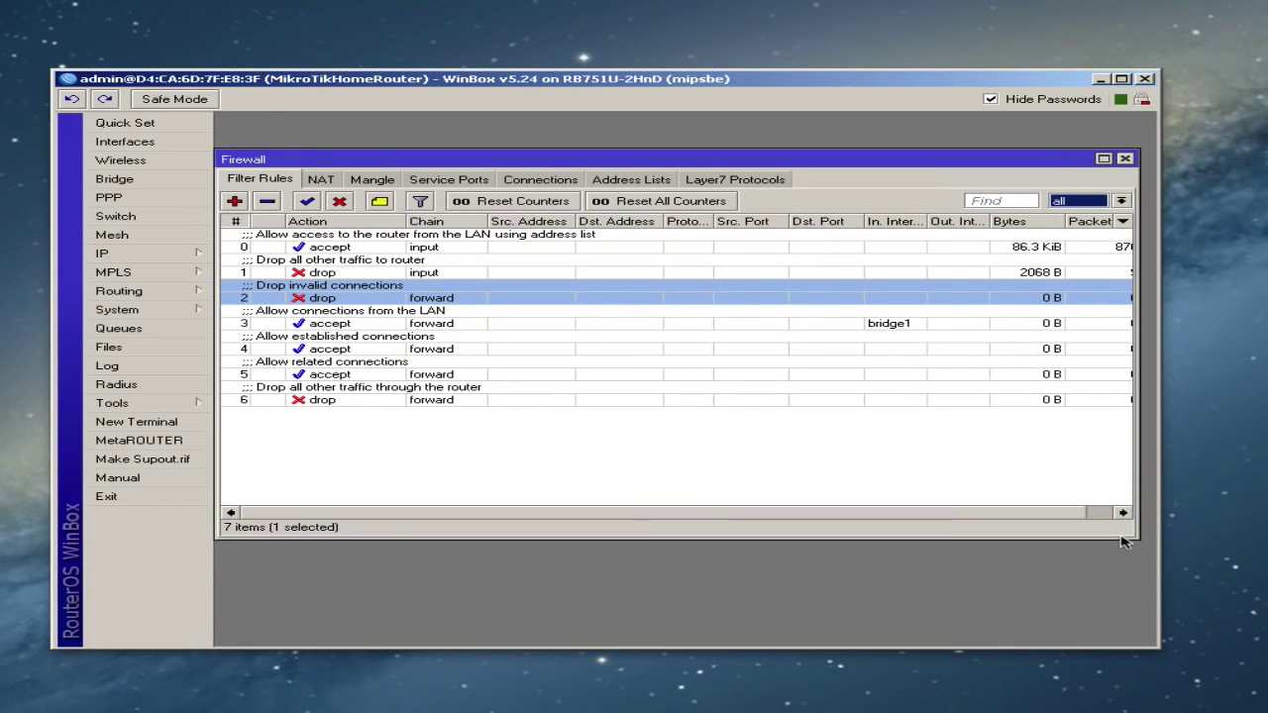
pyautogui.click(718, 399)
pyautogui.click(445, 249)
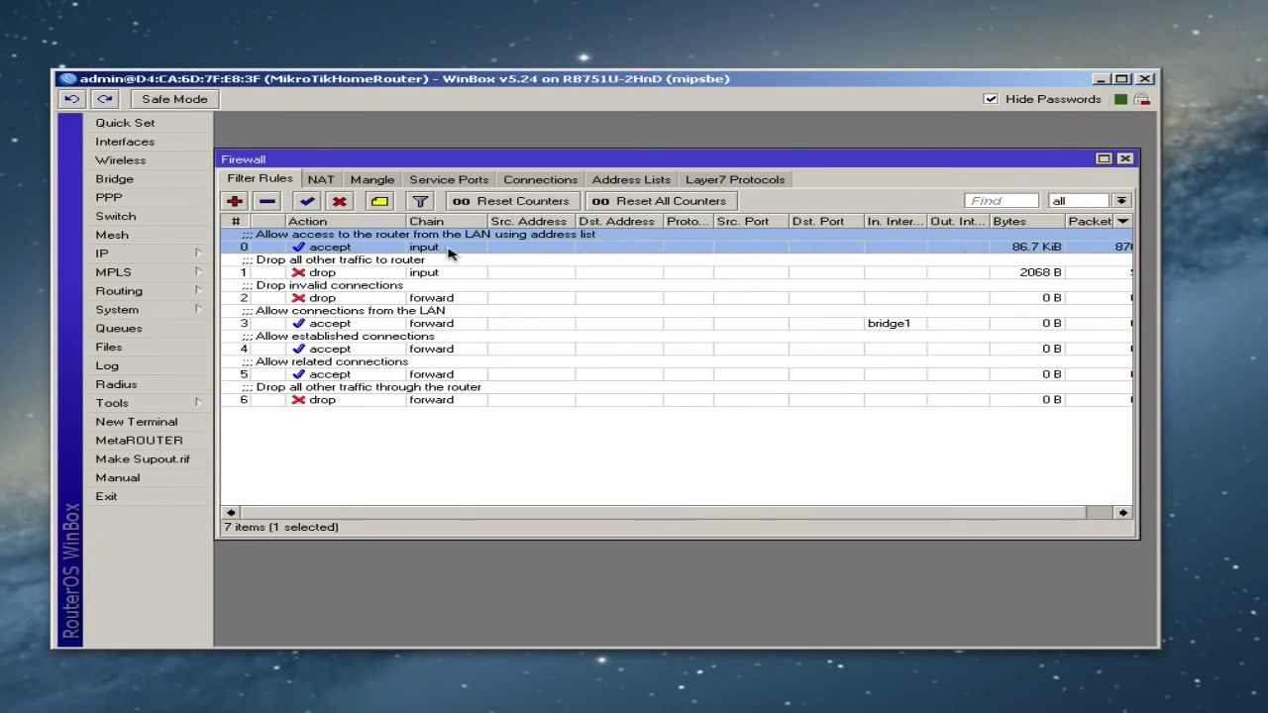
# Filter the rule list to the input chain and review its accept and drop rules.
pyautogui.click(1095, 202)
pyautogui.click(1097, 248)
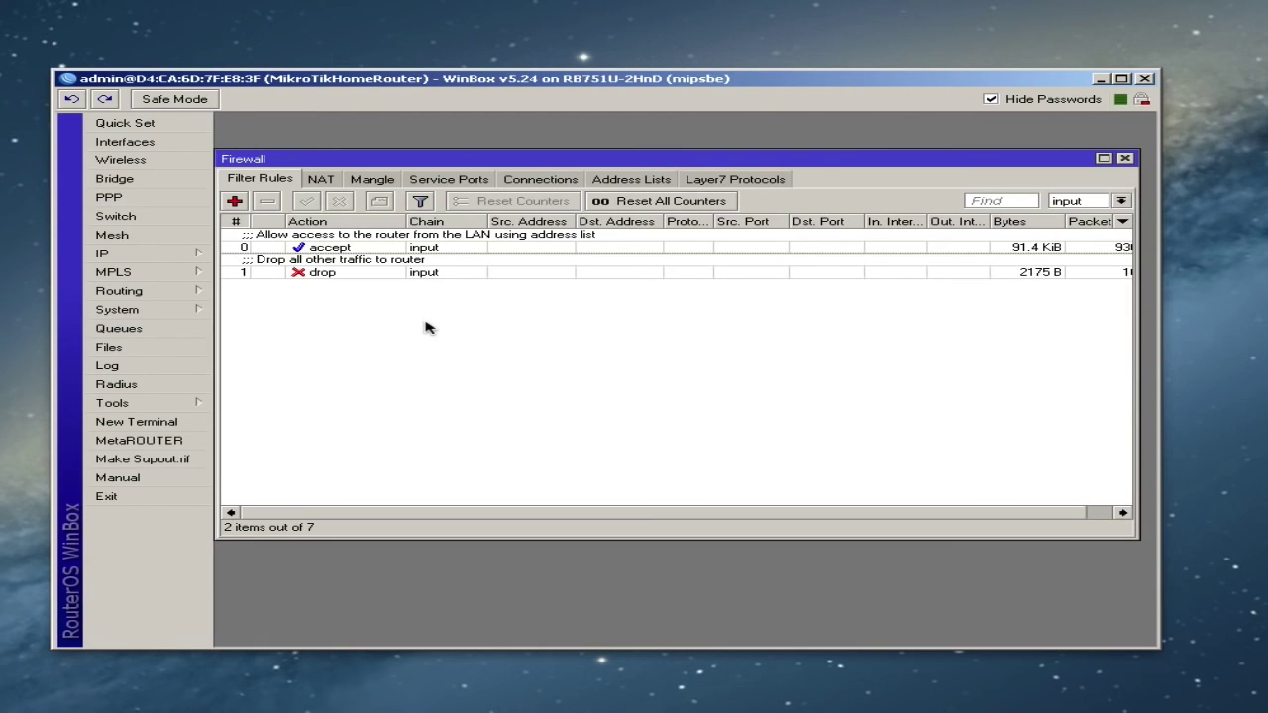
pyautogui.click(356, 246)
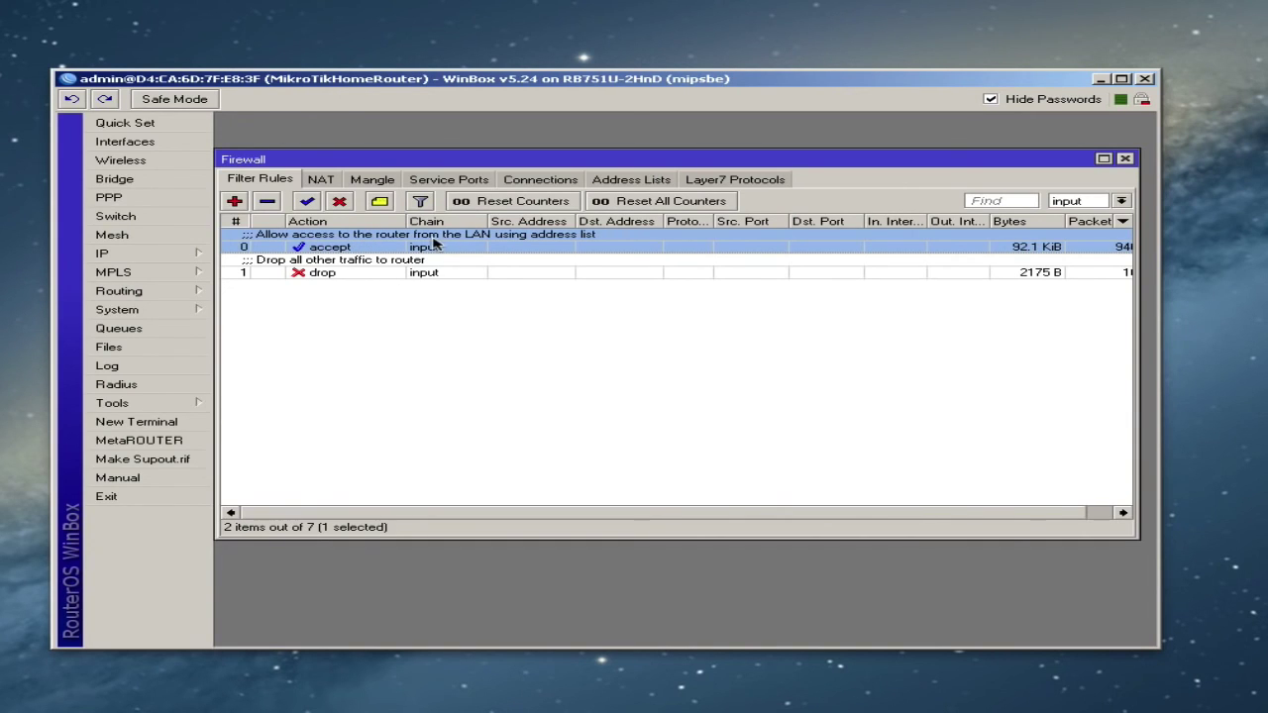
pyautogui.click(436, 272)
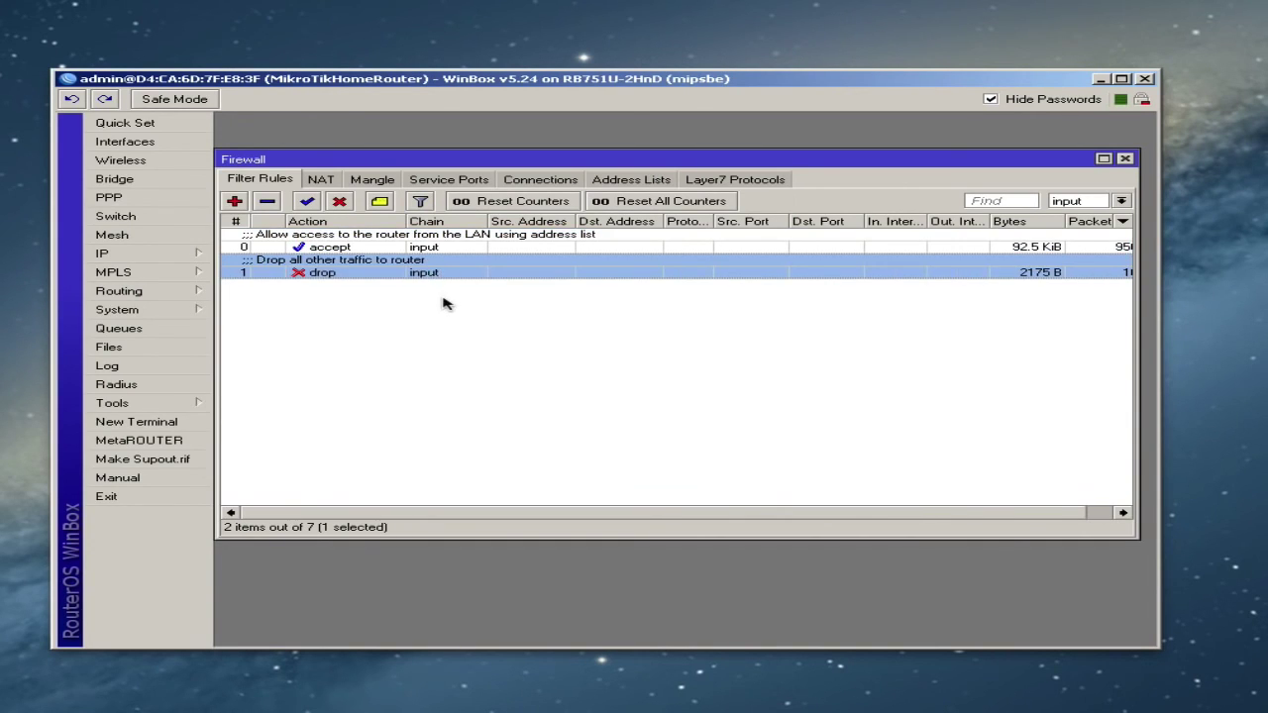
pyautogui.click(442, 299)
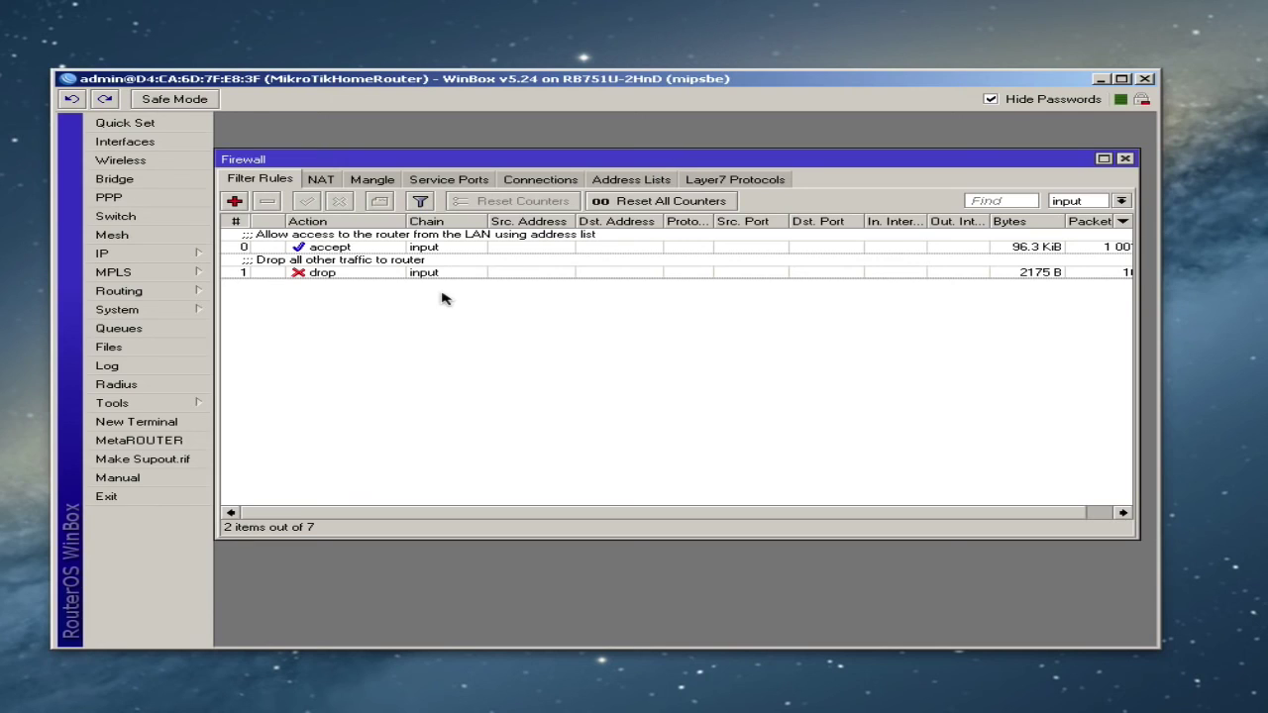
# Add an input chain filter rule accepting connection state established.
pyautogui.click(235, 201)
pyautogui.click(343, 144)
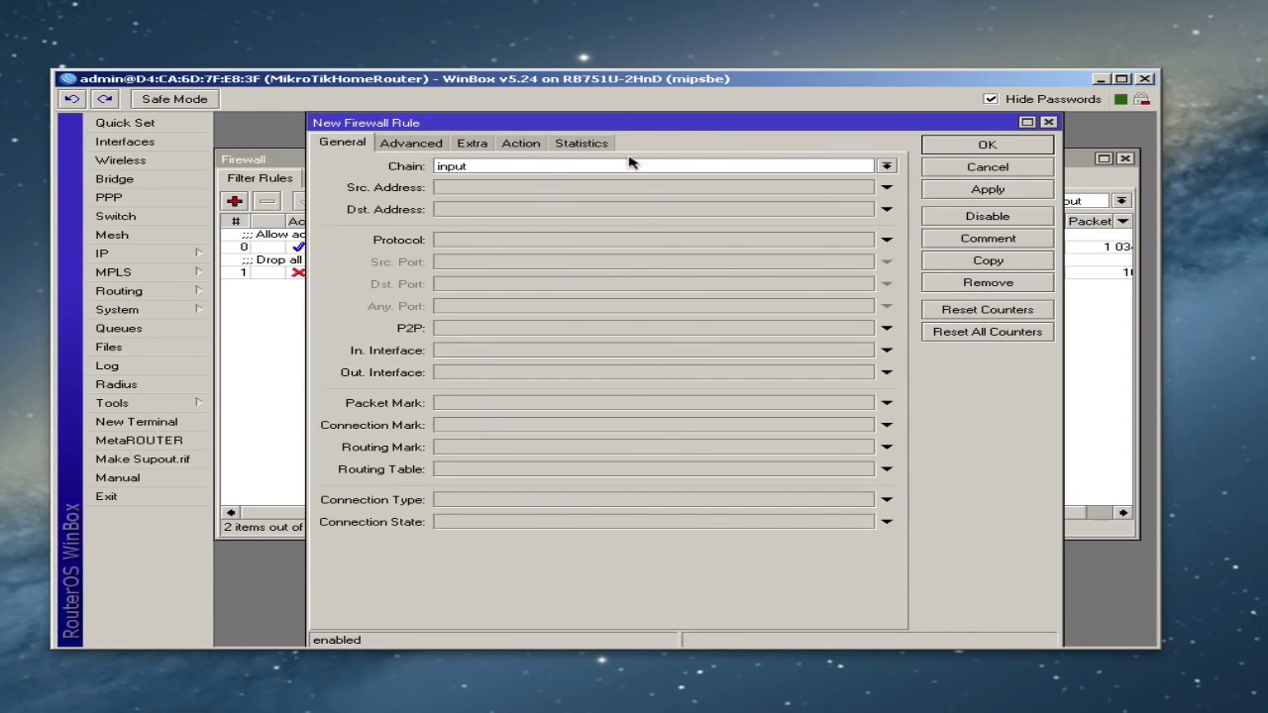
pyautogui.click(484, 522)
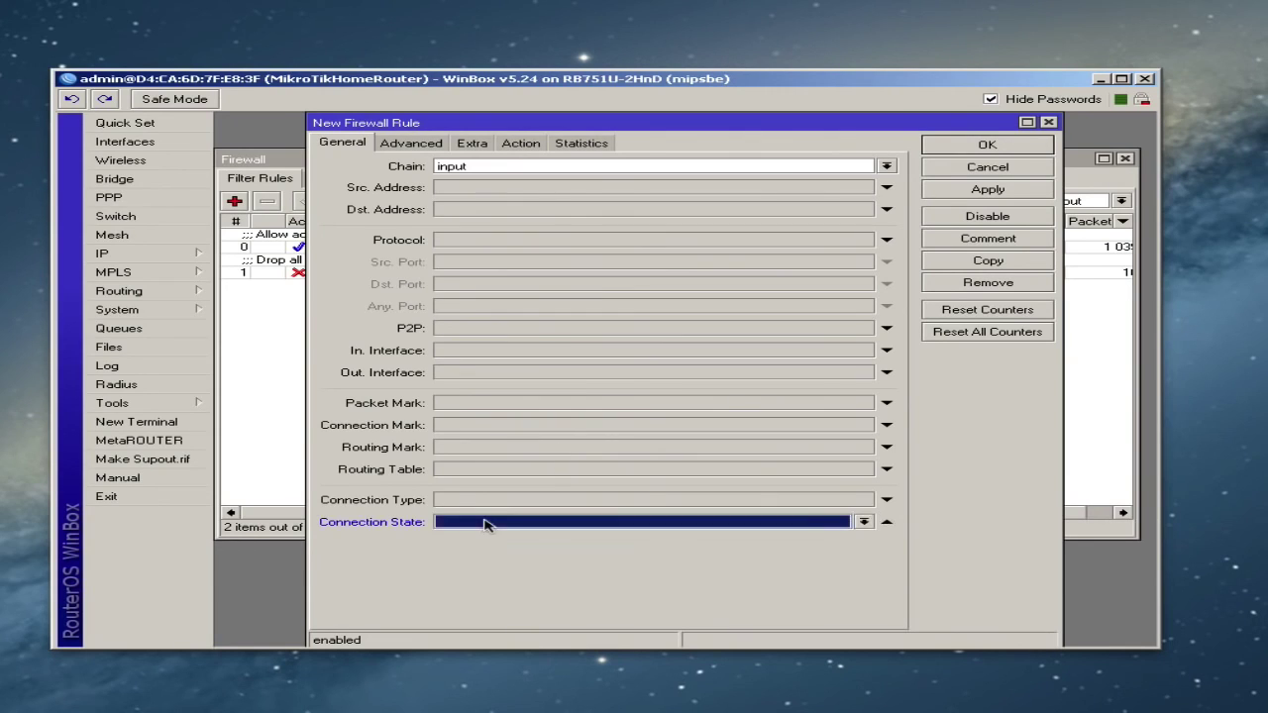
pyautogui.click(489, 534)
pyautogui.click(560, 148)
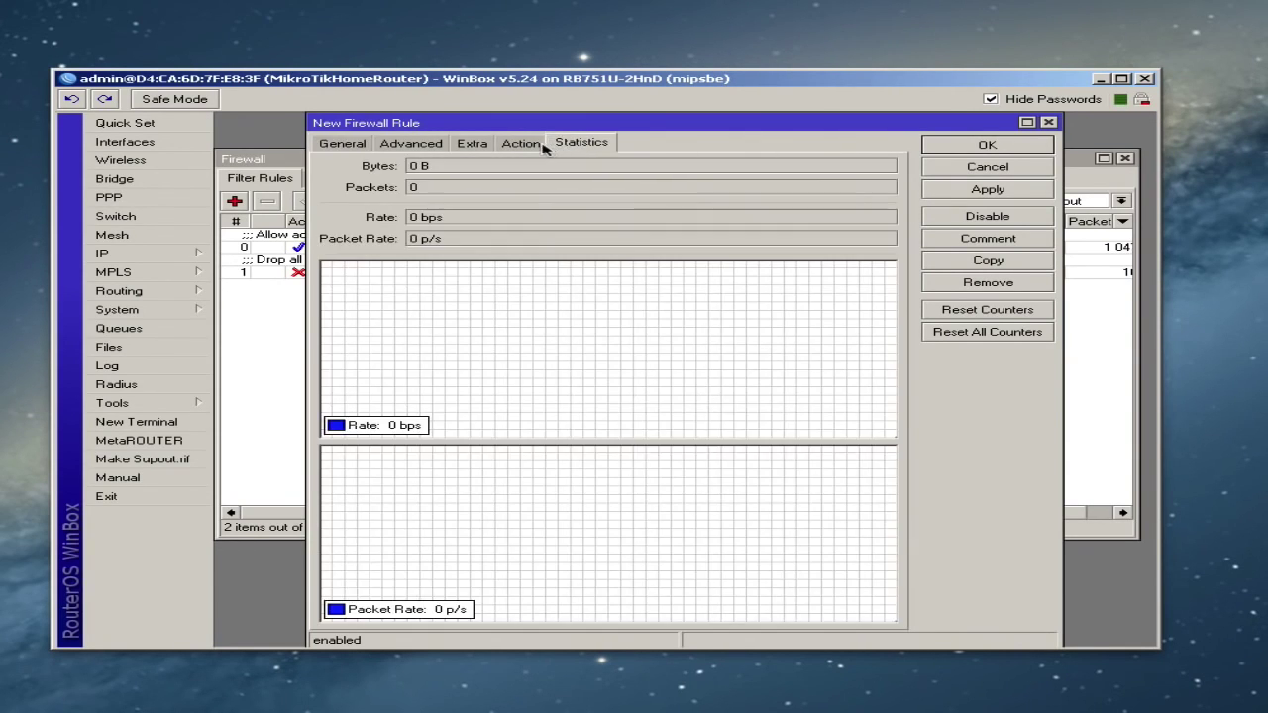
pyautogui.click(538, 146)
pyautogui.click(1033, 194)
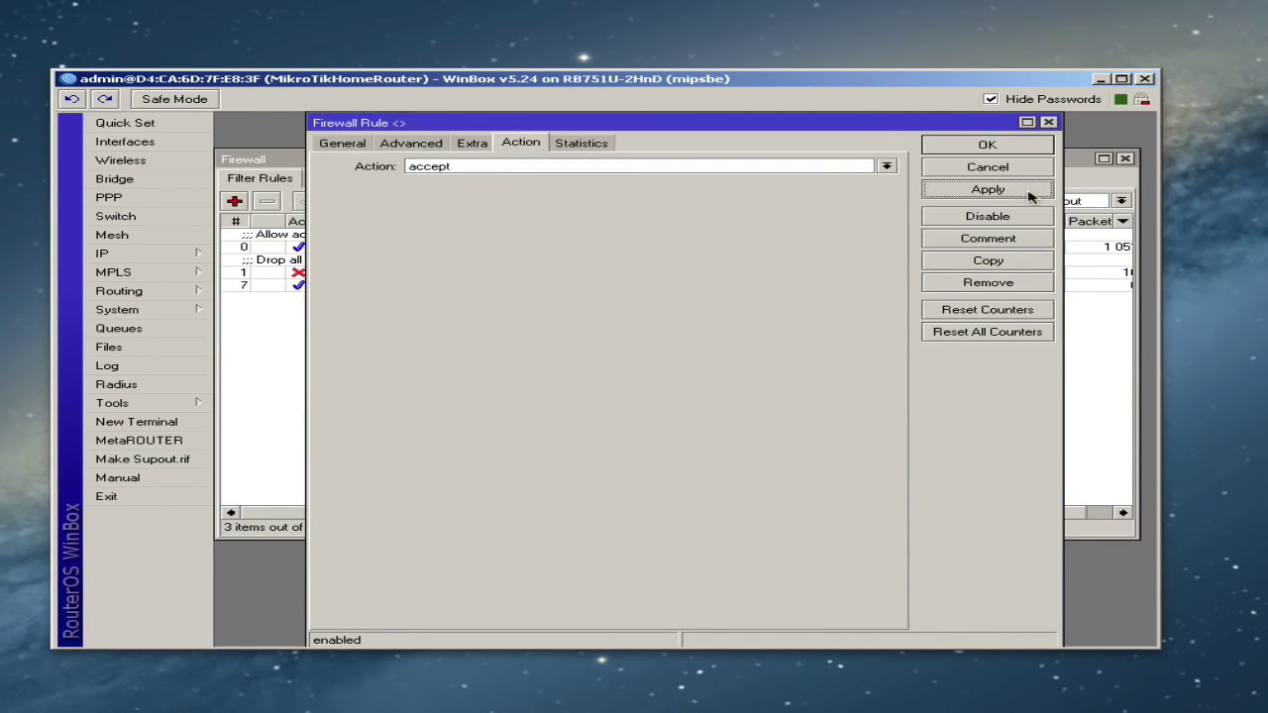
# Comment the new input rule as "Allow established connection to the router" and apply it.
pyautogui.click(980, 243)
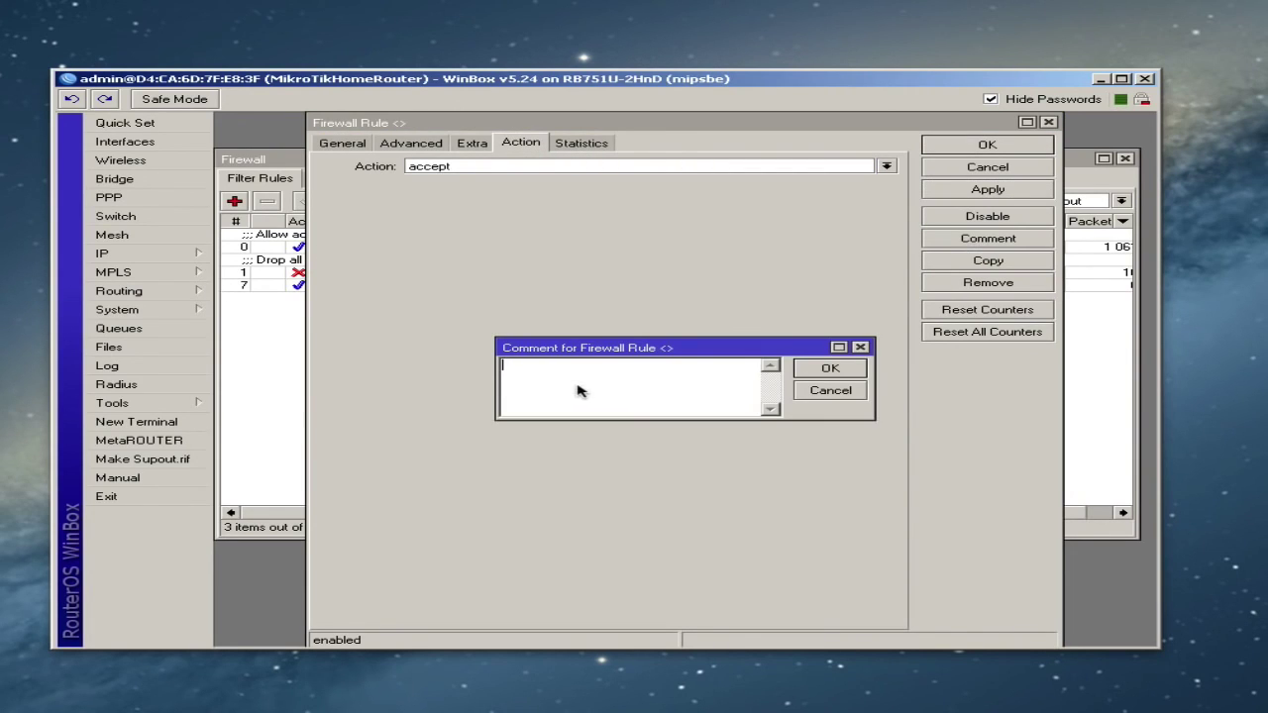
pyautogui.write('Allow established connection to the')
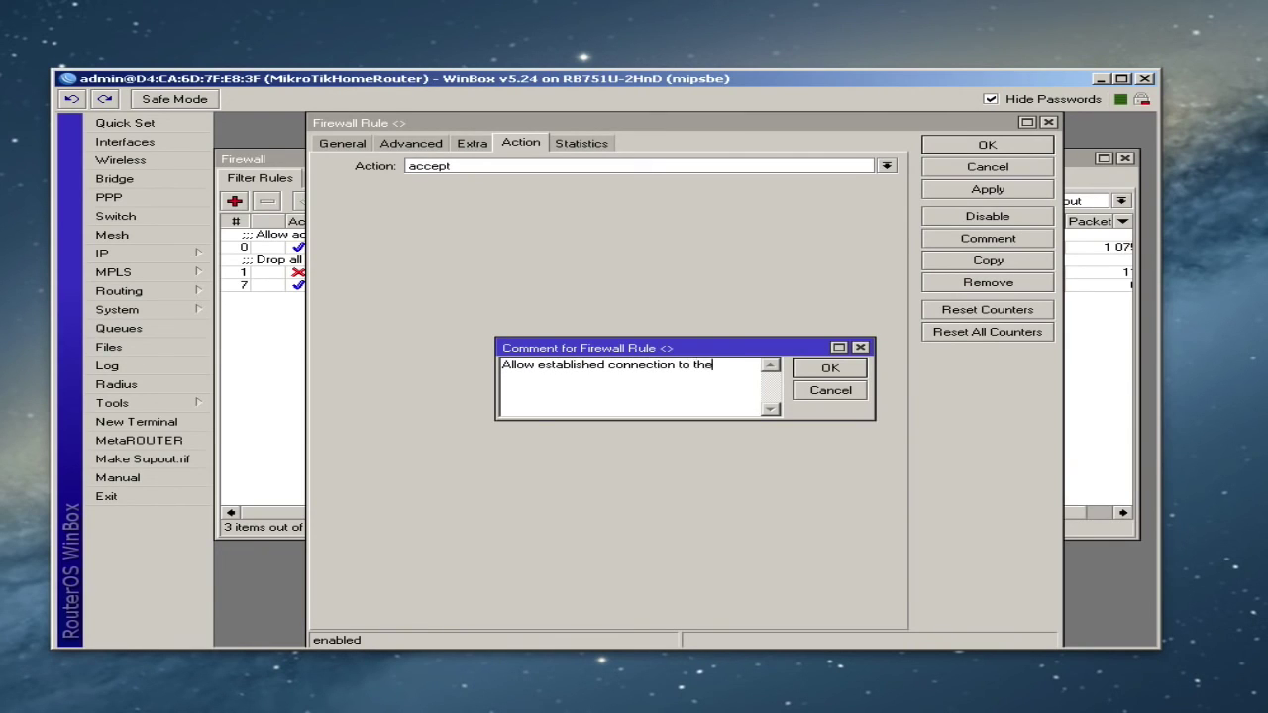
pyautogui.write(' router')
pyautogui.click(828, 368)
pyautogui.click(959, 195)
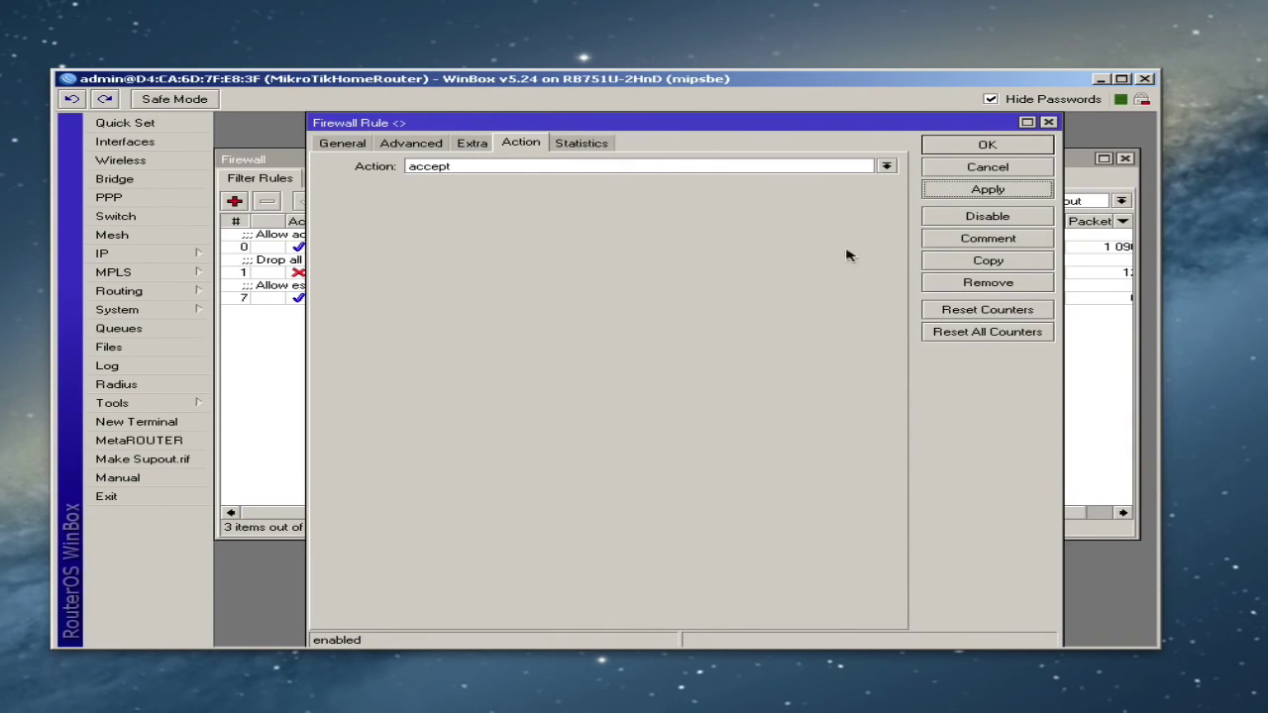
# Copy the established-state input rule and set the copy's connection state to related.
pyautogui.click(335, 146)
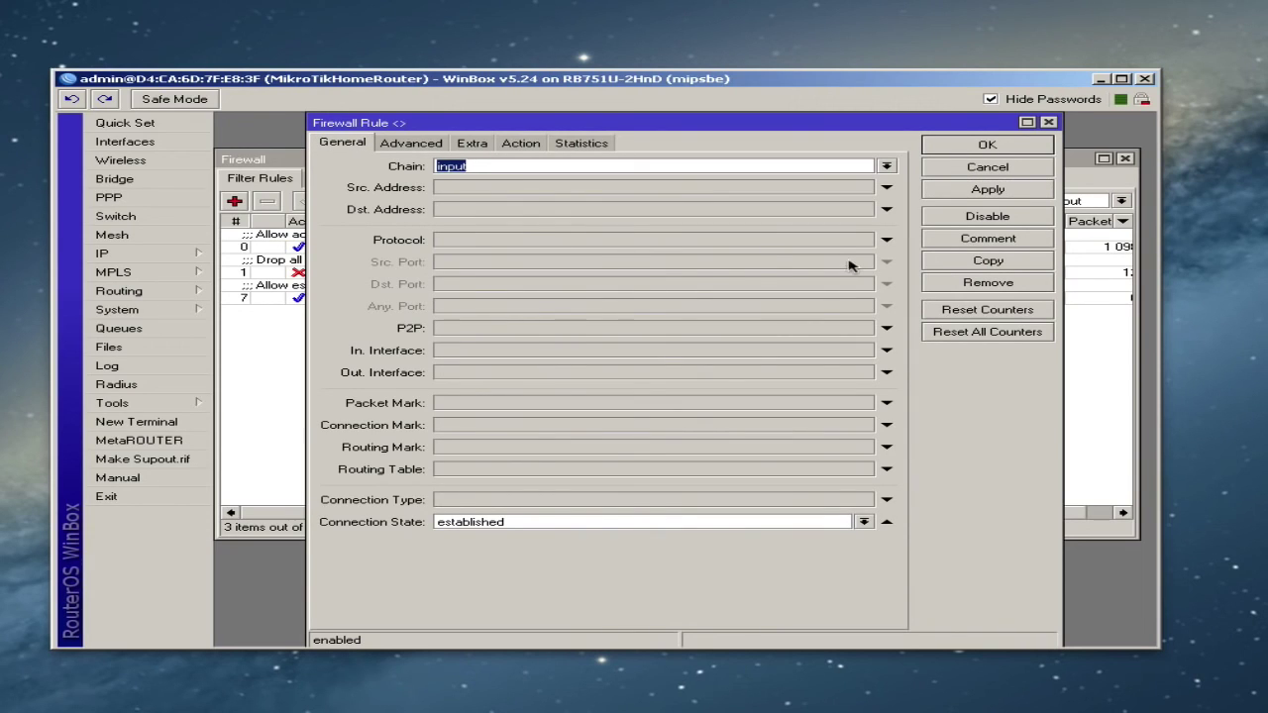
pyautogui.click(976, 262)
pyautogui.click(358, 144)
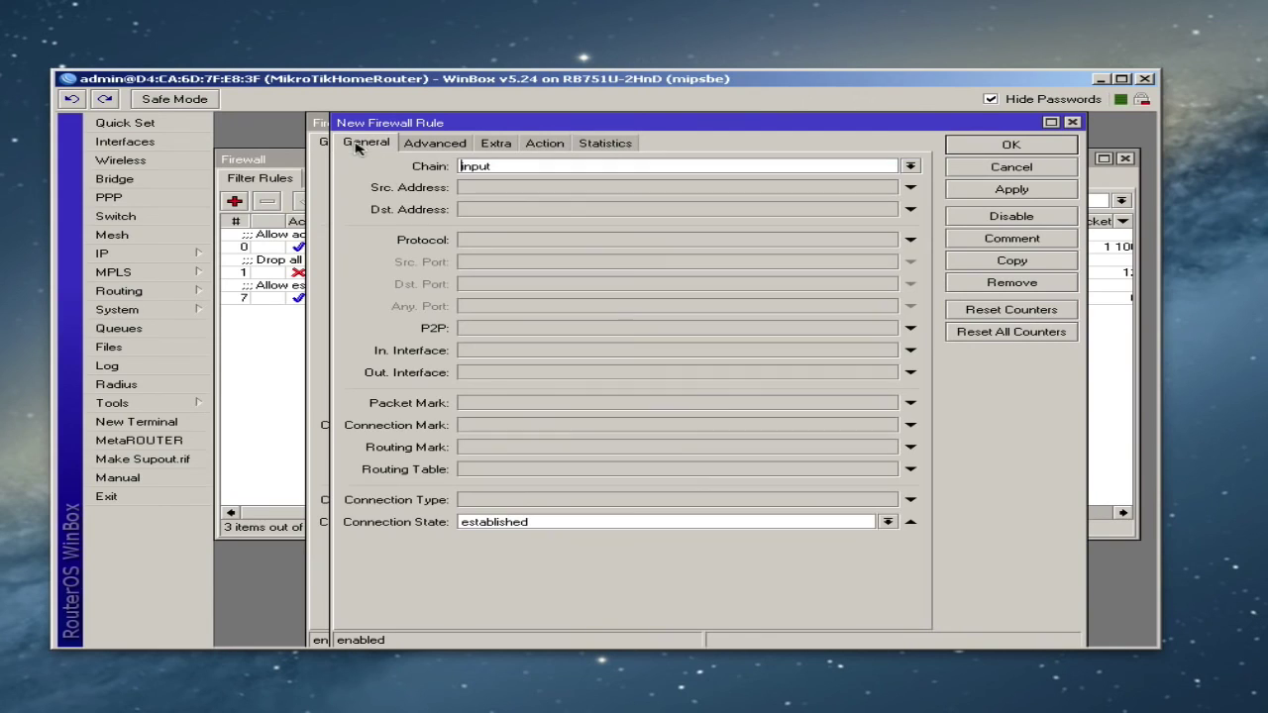
pyautogui.click(530, 523)
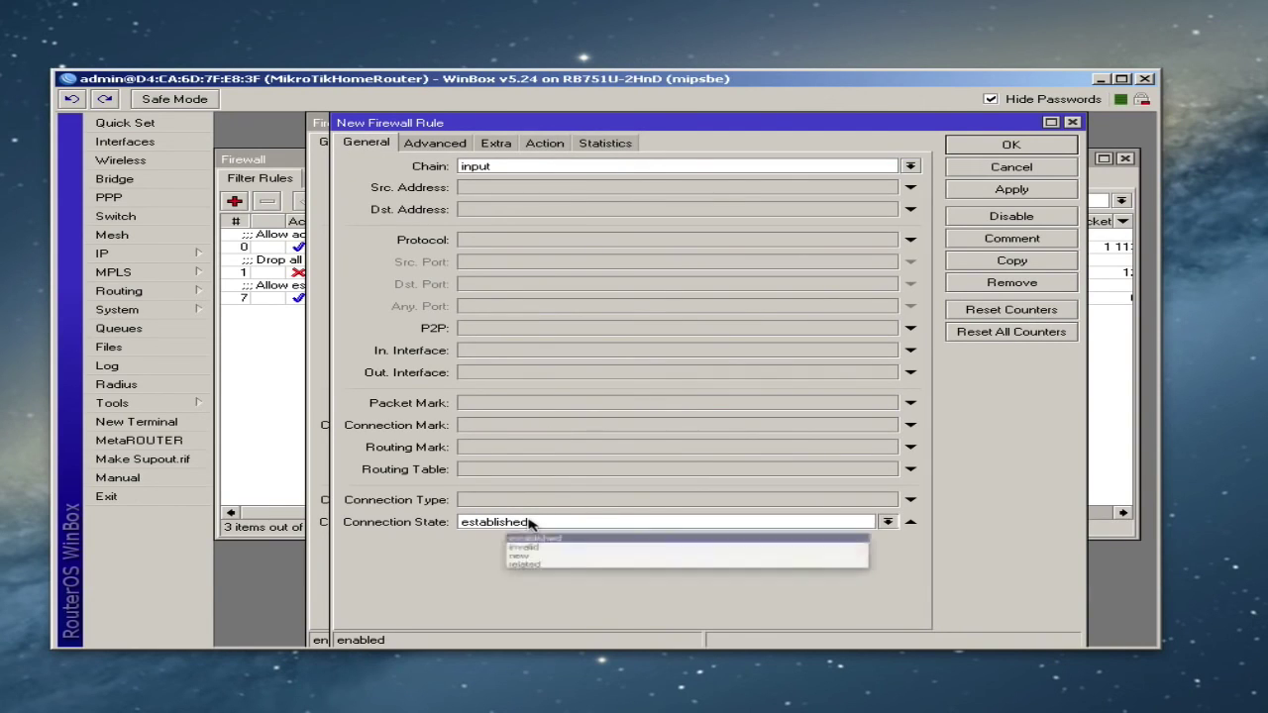
pyautogui.click(509, 566)
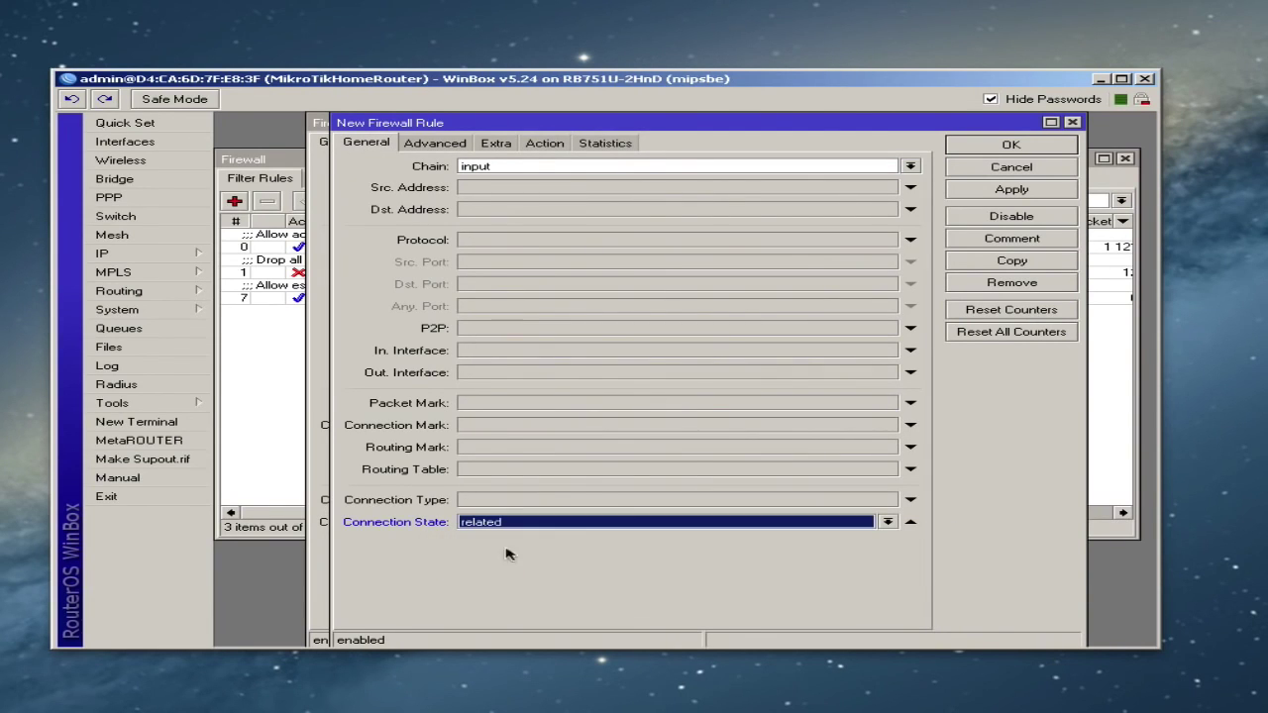
# Check that the related-state copy uses the accept action, save it, and close the original established-state rule.
pyautogui.click(544, 144)
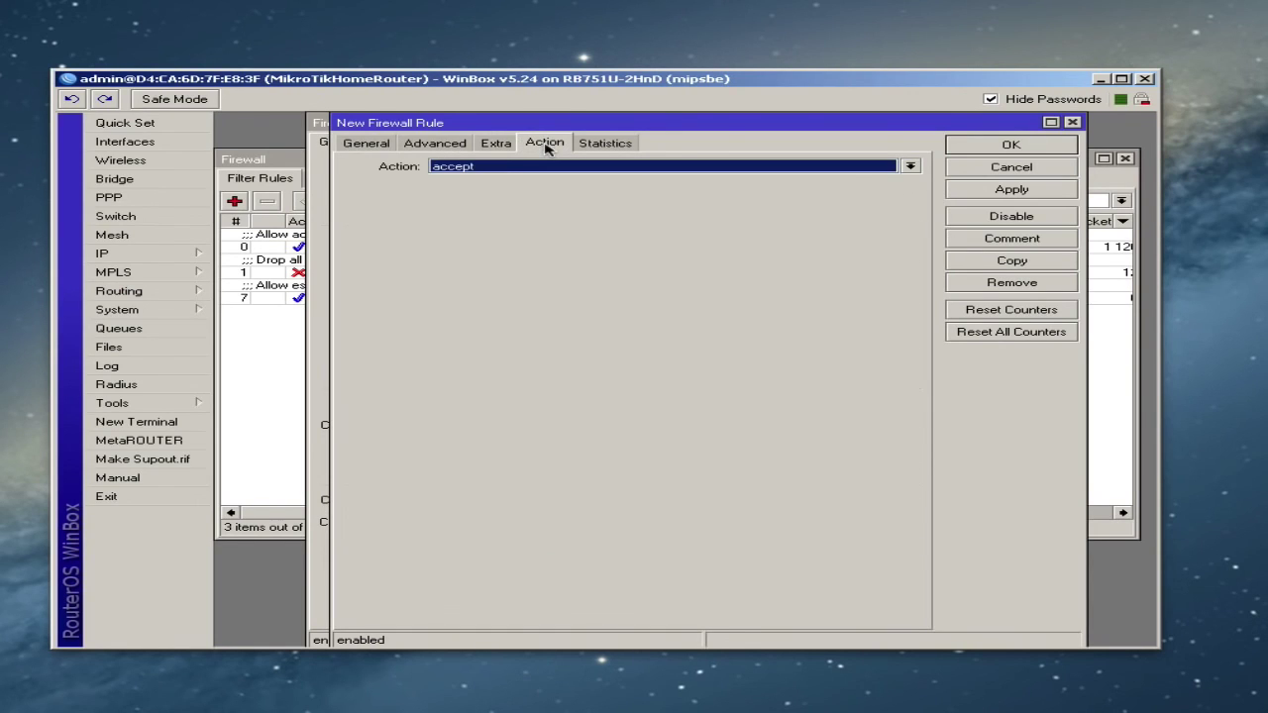
pyautogui.click(982, 192)
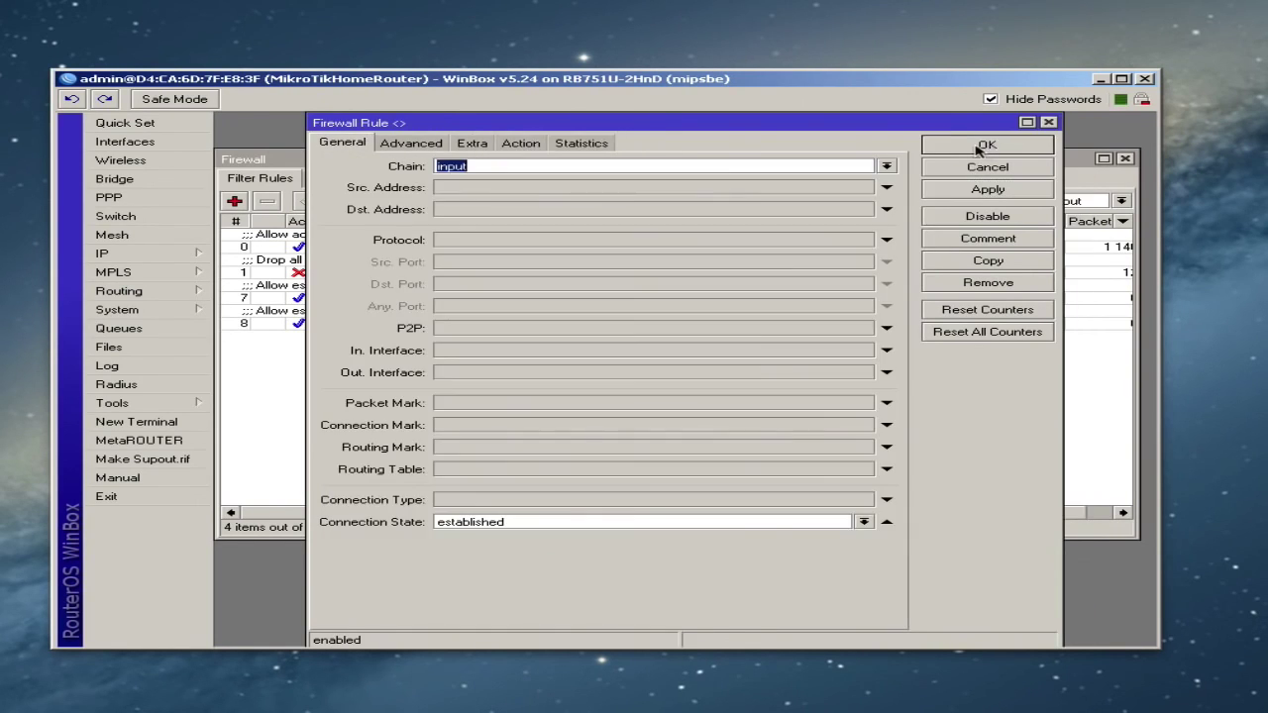
pyautogui.click(986, 146)
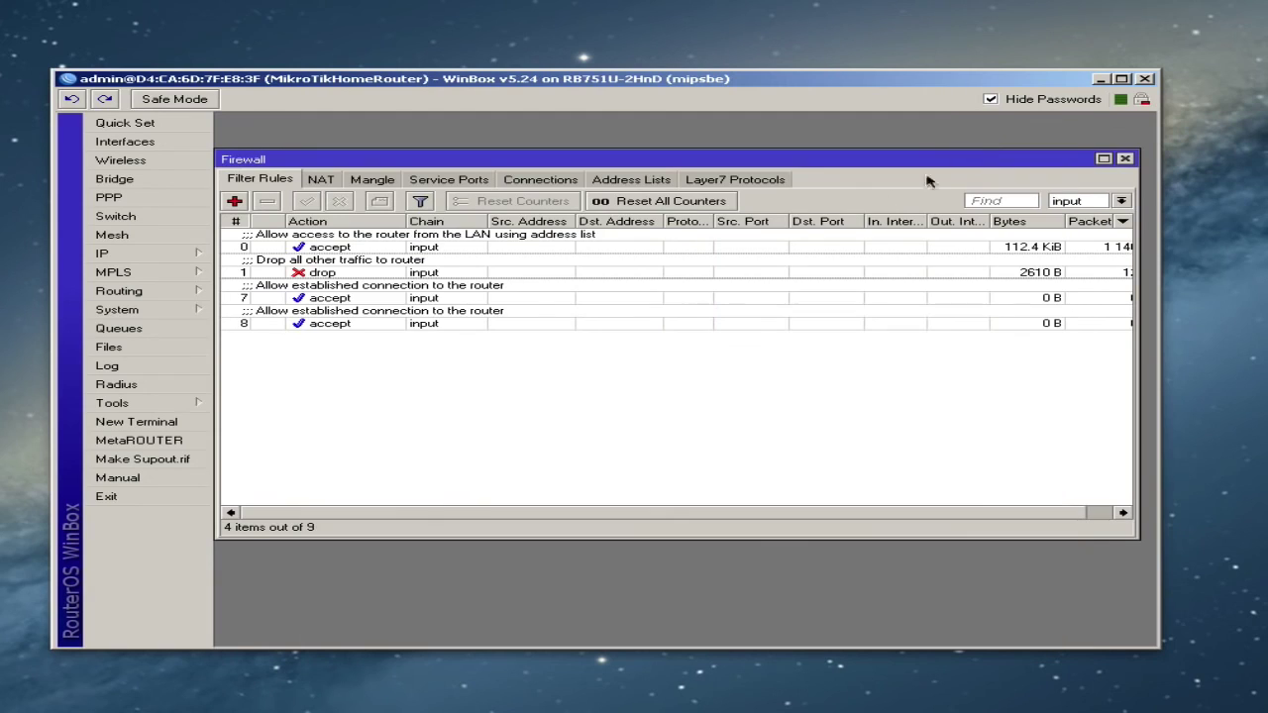
# Change the comment of the copied related-state input rule to "Allow related connection to the router" and save the rule.
pyautogui.click(362, 275)
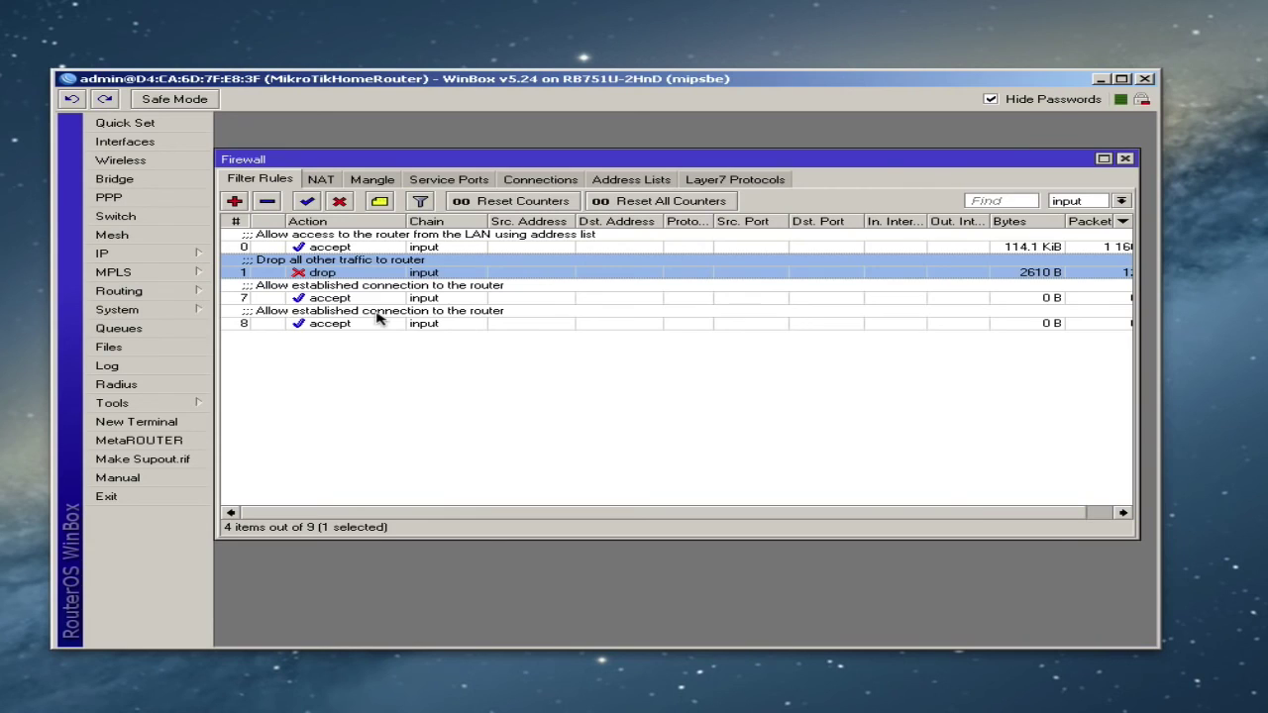
pyautogui.doubleClick(377, 315)
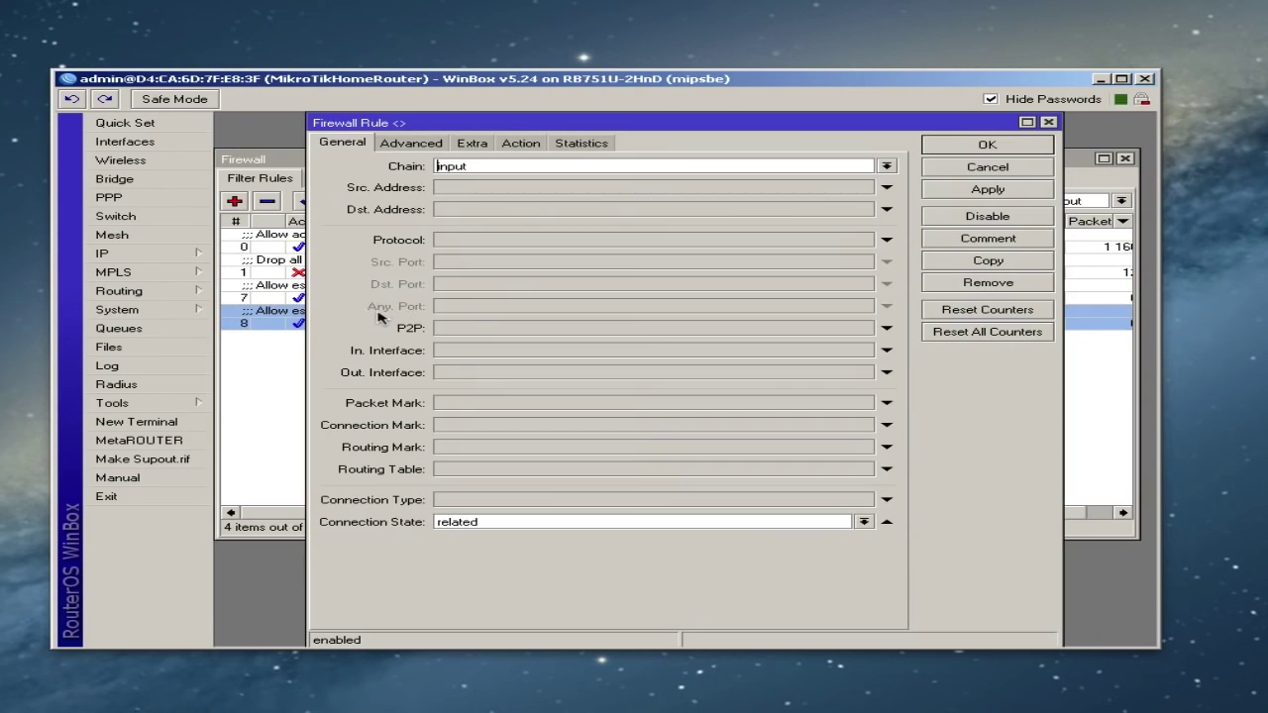
pyautogui.click(988, 238)
pyautogui.doubleClick(572, 366)
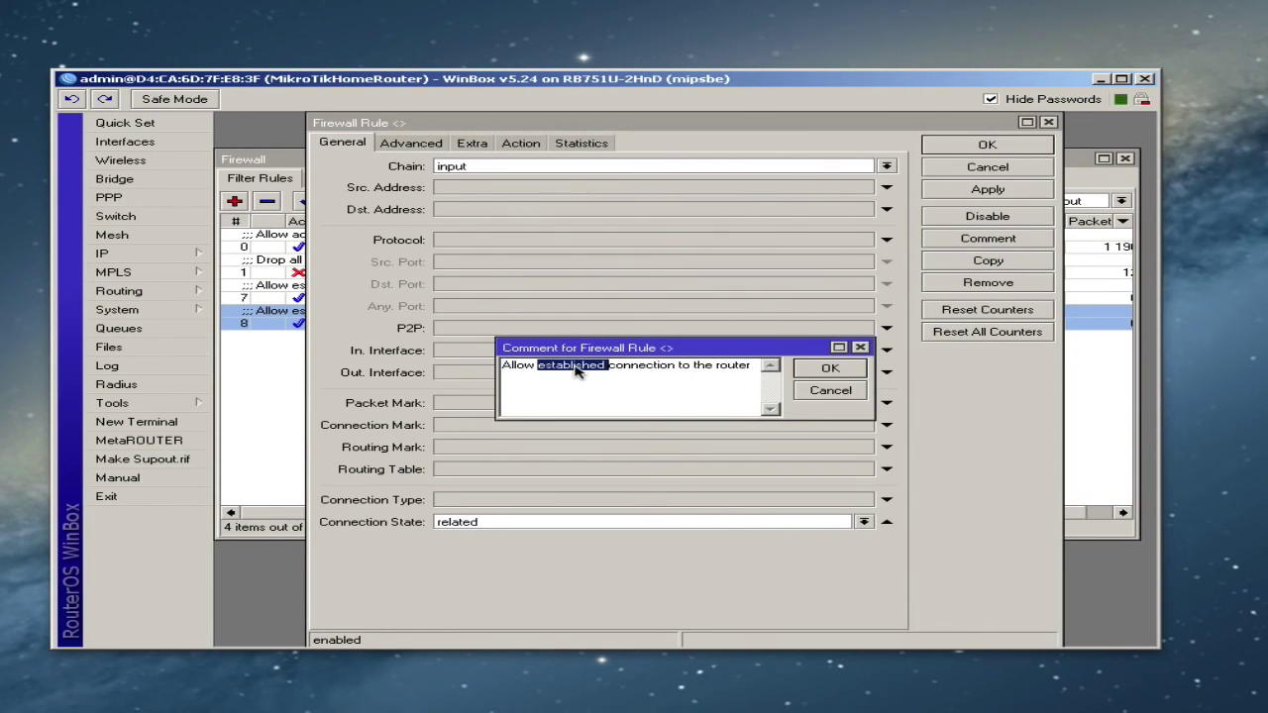
pyautogui.write('related')
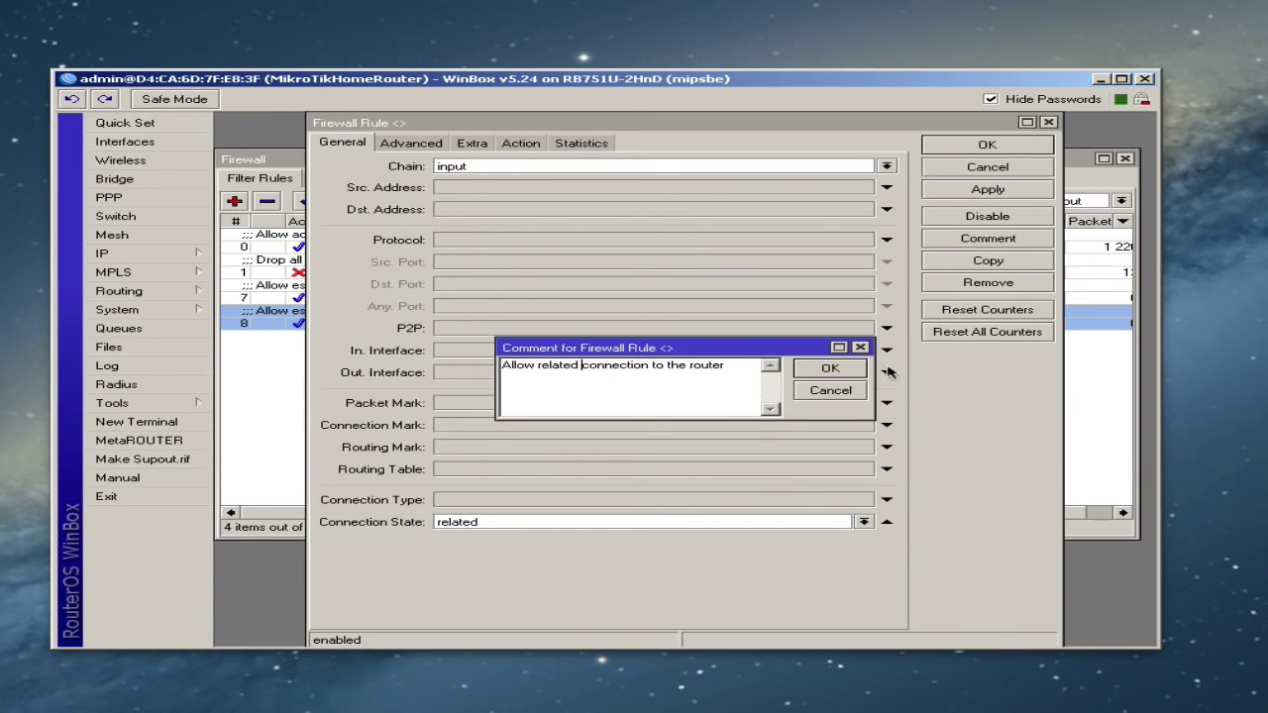
pyautogui.click(837, 369)
pyautogui.click(970, 151)
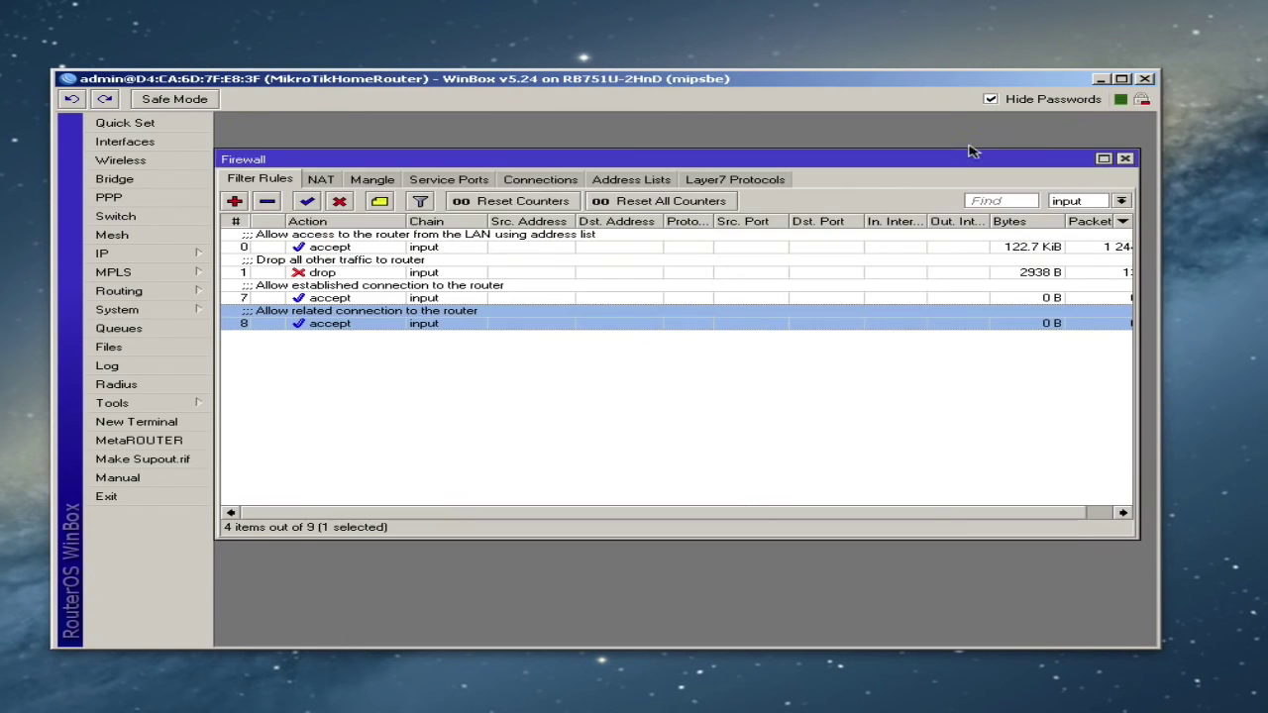
# Move the "Drop all other traffic to router" rule below the established and related accept rules in the input chain.
pyautogui.click(554, 373)
pyautogui.click(347, 274)
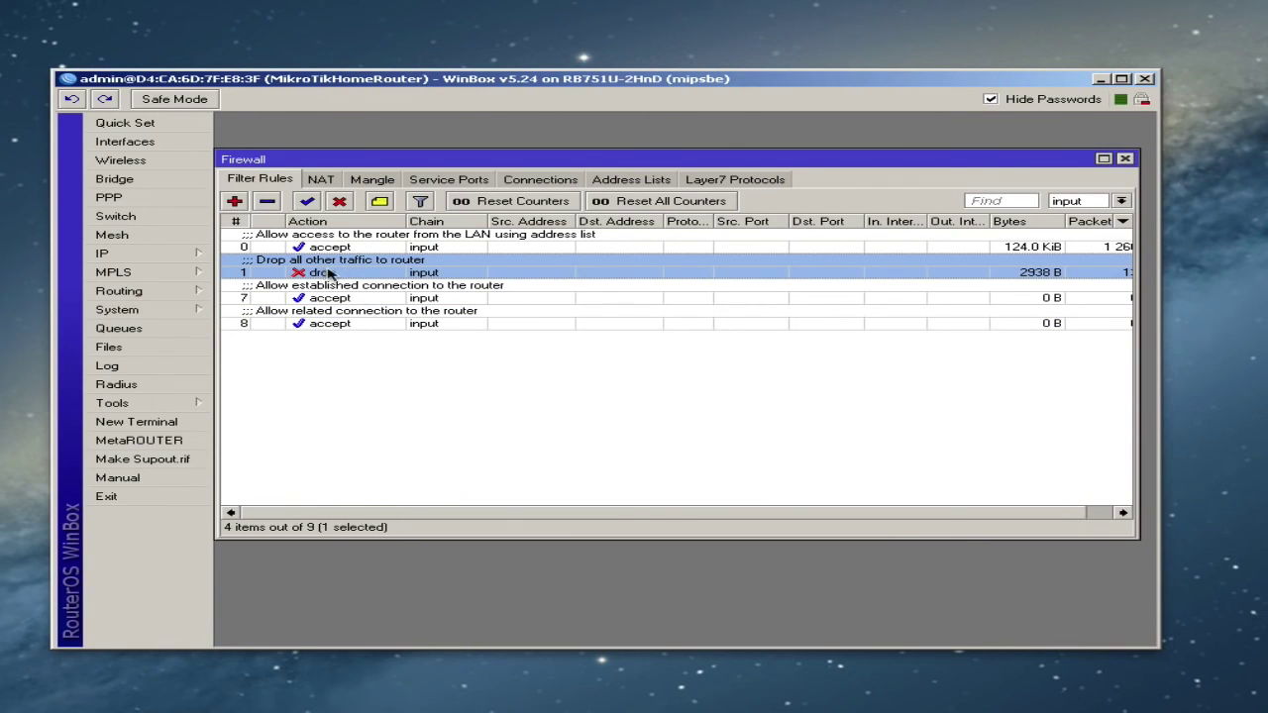
pyautogui.moveTo(327, 274); pyautogui.dragTo(335, 337)
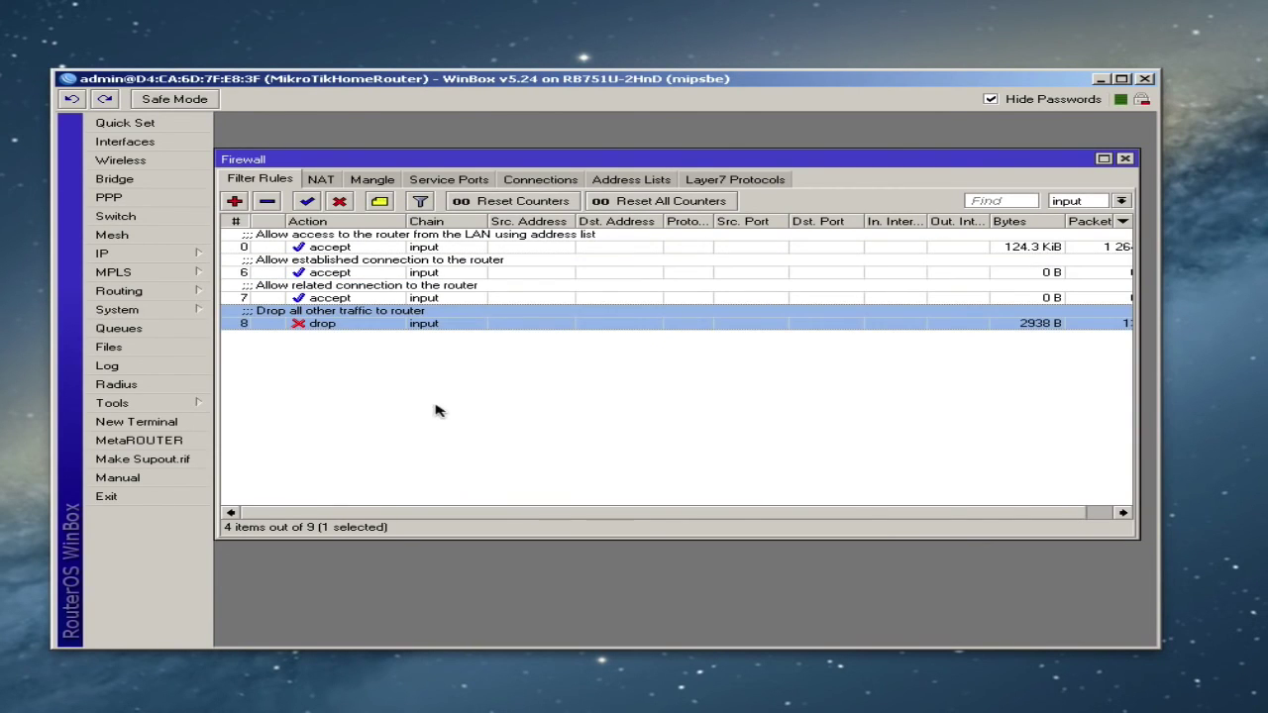
# Review the chain, source address list and action of the input rule allowing router access from the LAN.
pyautogui.click(1077, 204)
pyautogui.click(1076, 204)
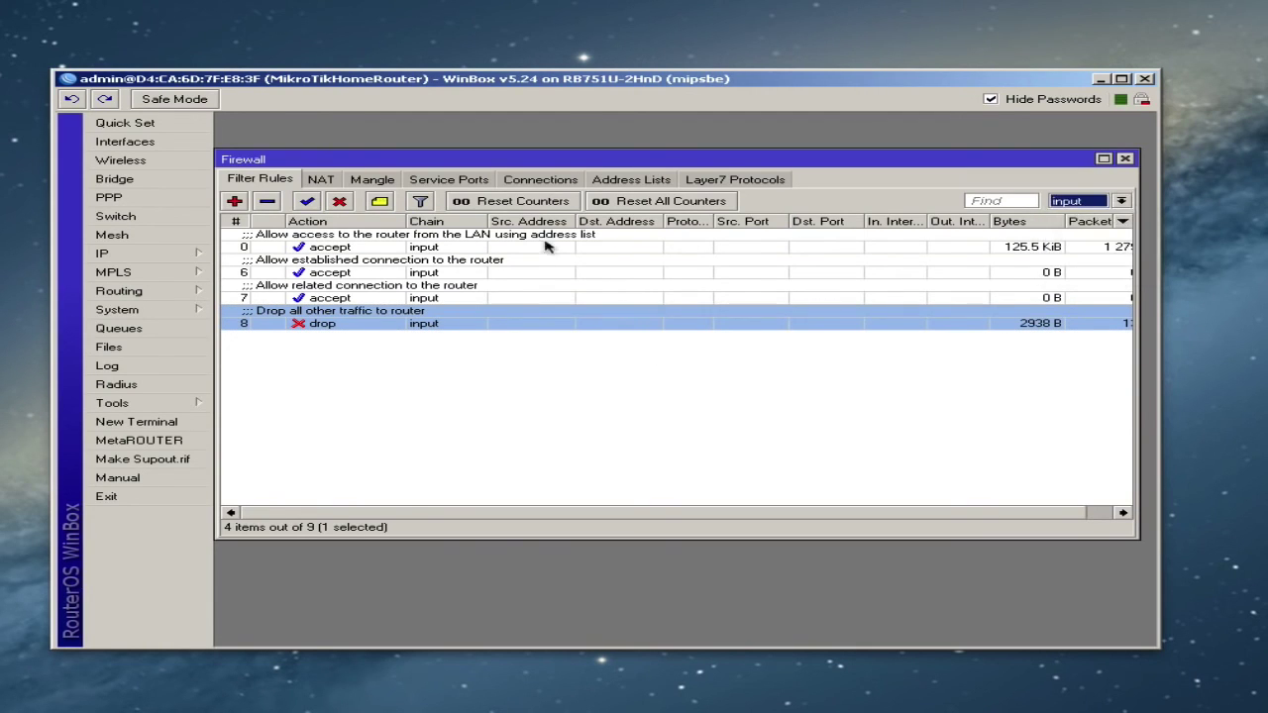
pyautogui.doubleClick(463, 247)
pyautogui.click(423, 149)
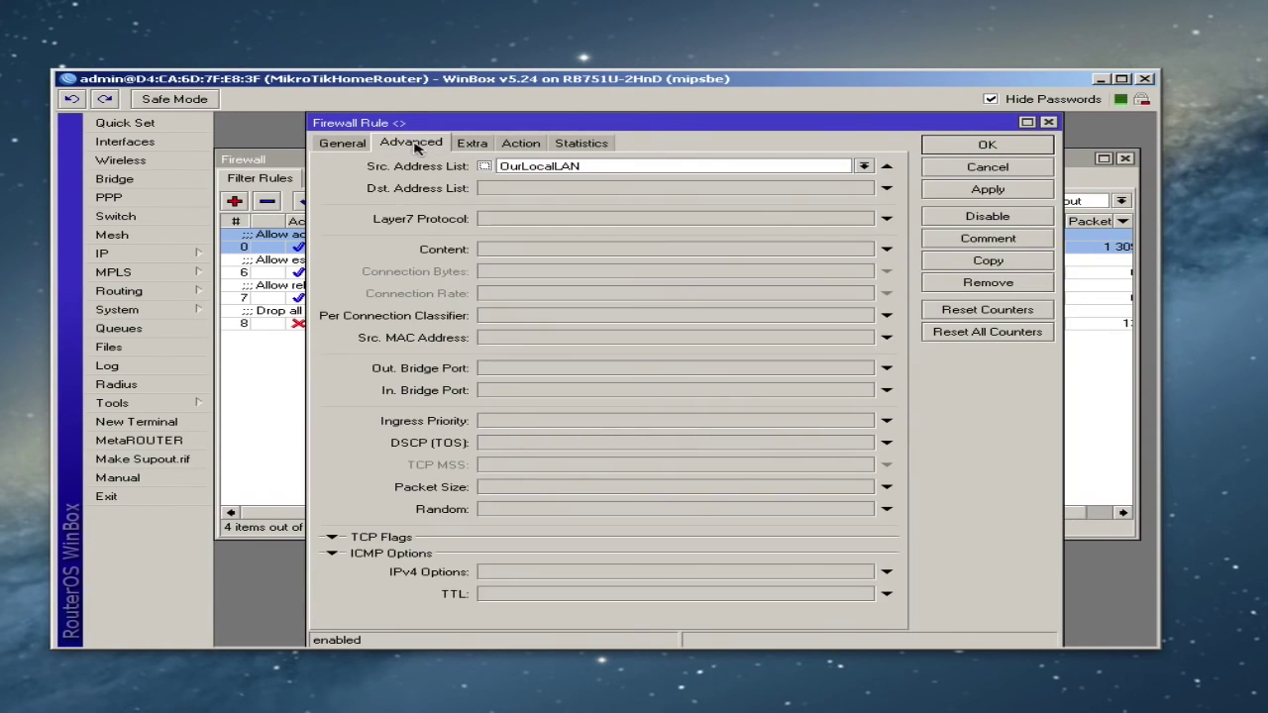
pyautogui.click(335, 150)
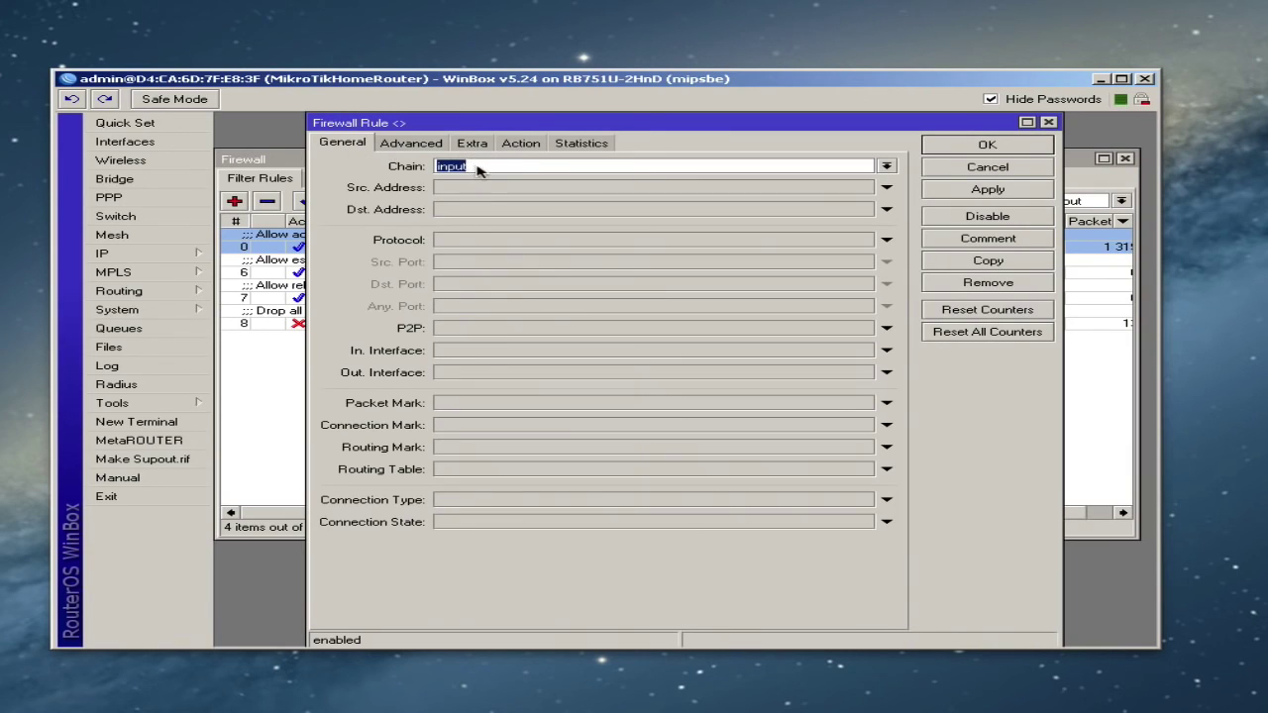
pyautogui.click(426, 145)
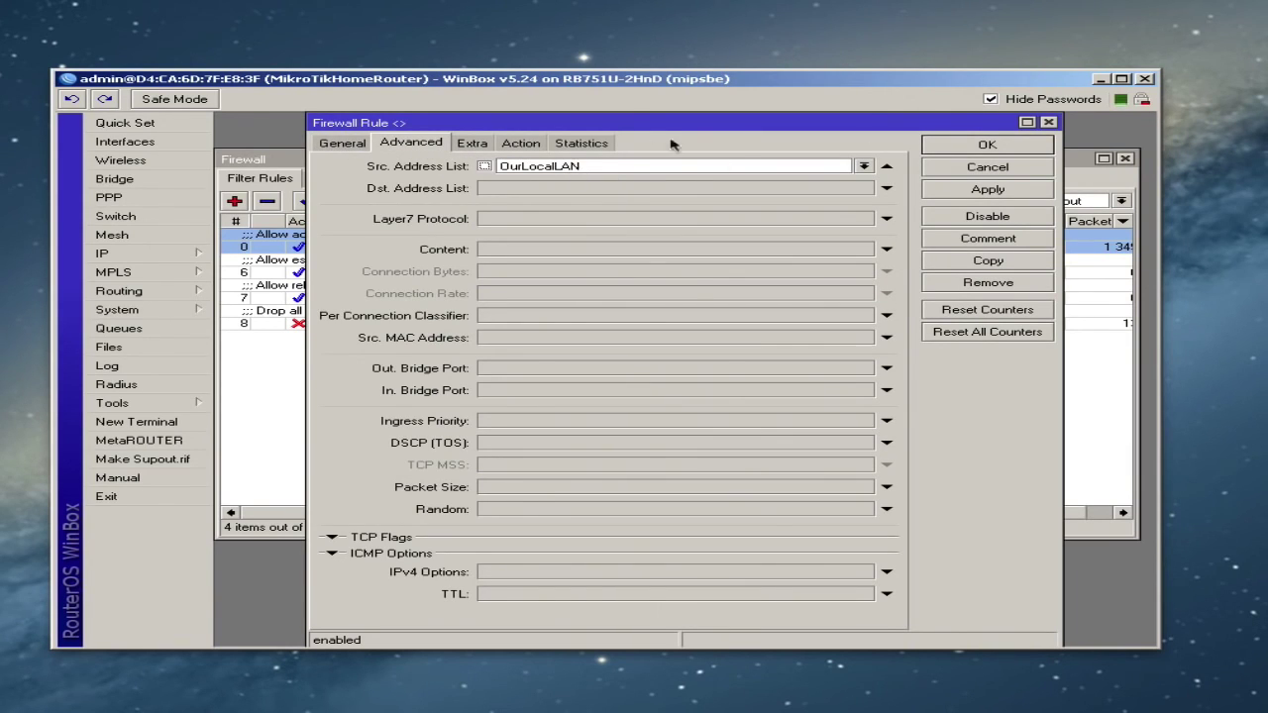
pyautogui.click(521, 144)
pyautogui.click(986, 145)
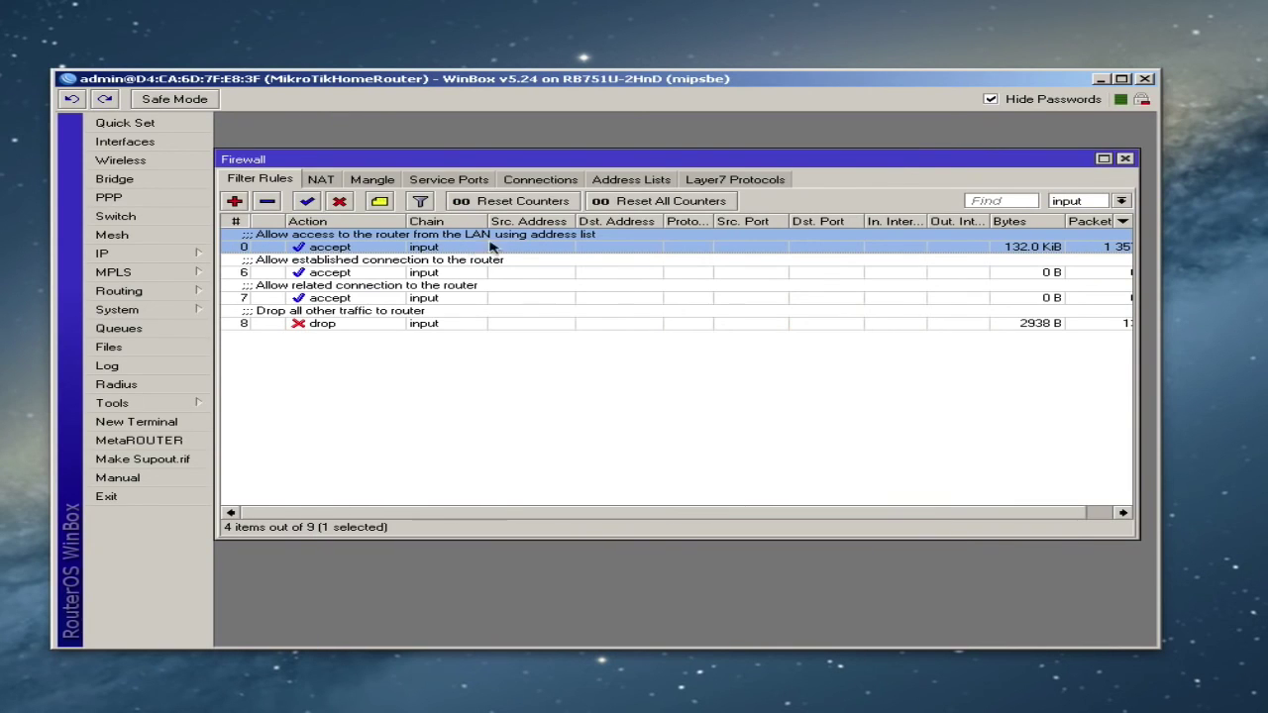
# Review the connection state and action of the input rules allowing established and related connections to the router.
pyautogui.doubleClick(437, 272)
pyautogui.click(343, 144)
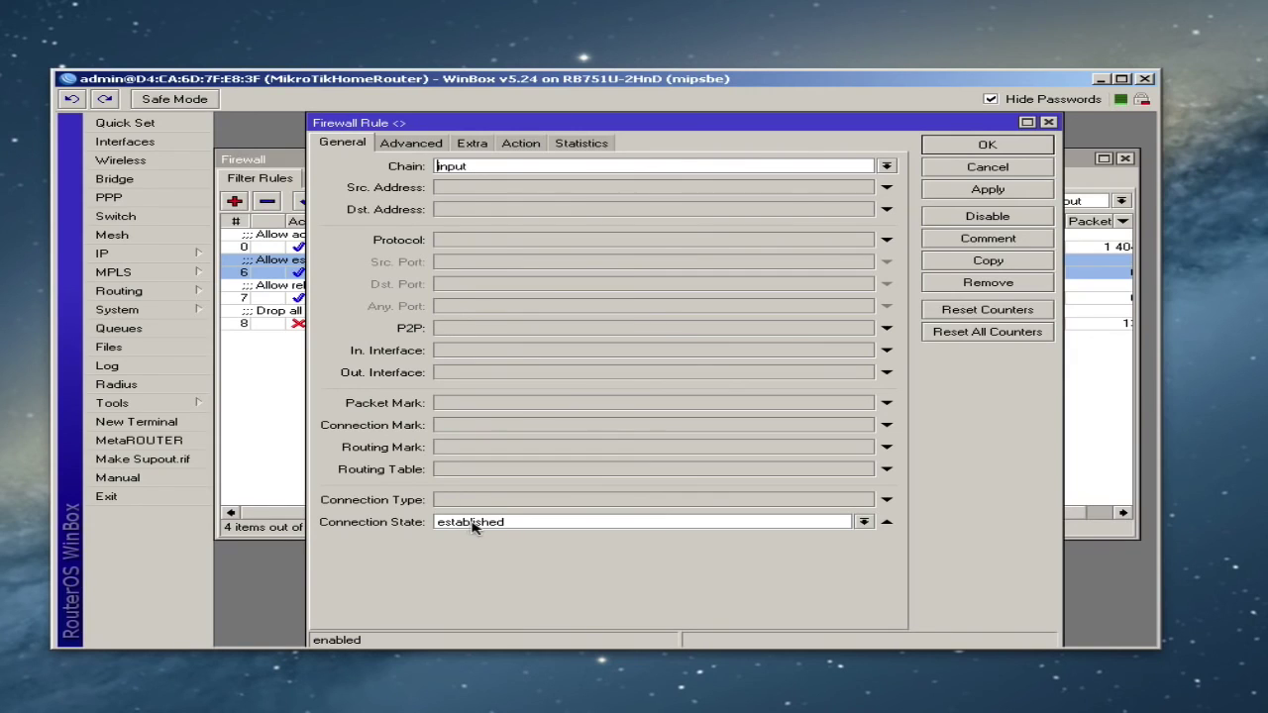
pyautogui.click(522, 144)
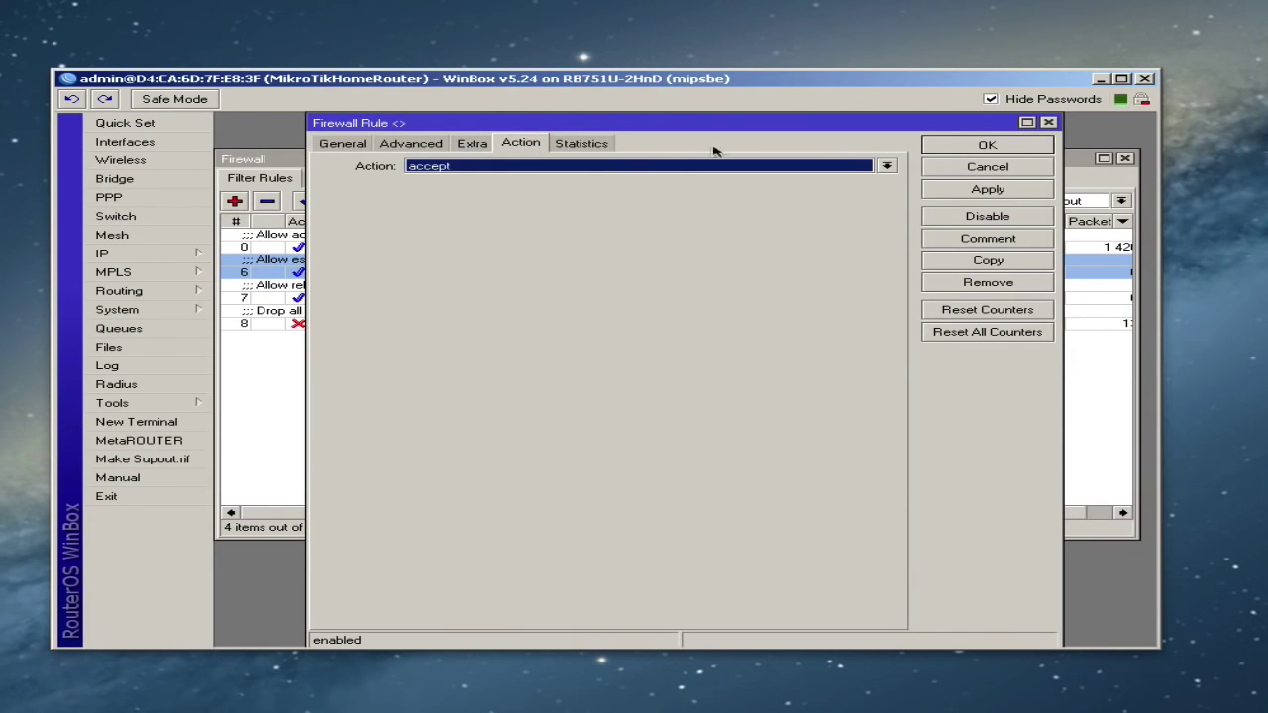
pyautogui.click(987, 144)
pyautogui.click(371, 290)
pyautogui.doubleClick(371, 291)
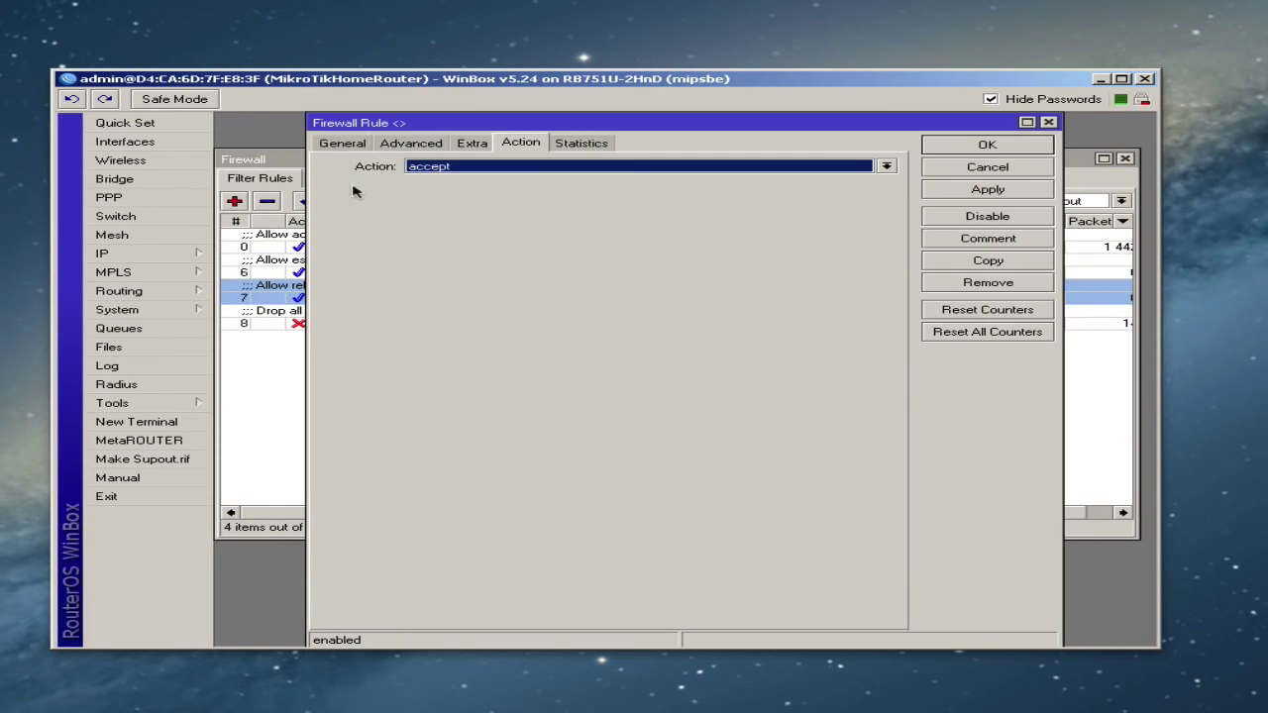
pyautogui.click(342, 144)
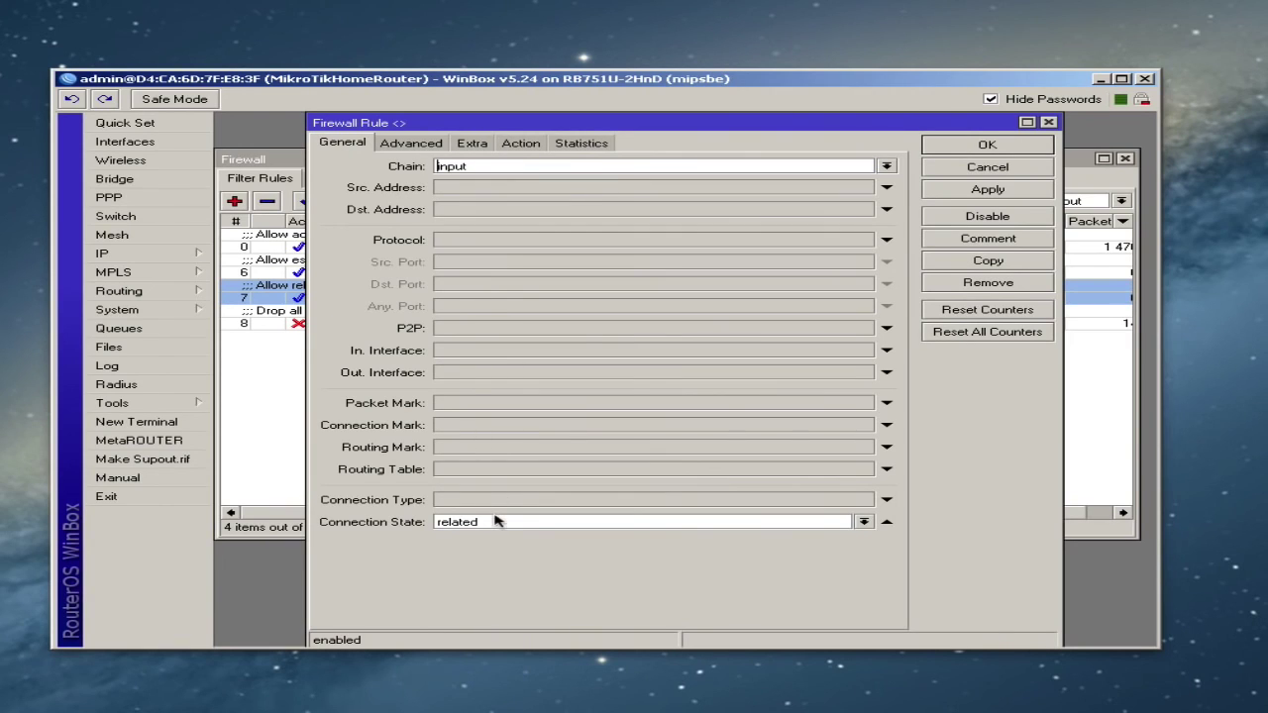
pyautogui.click(513, 144)
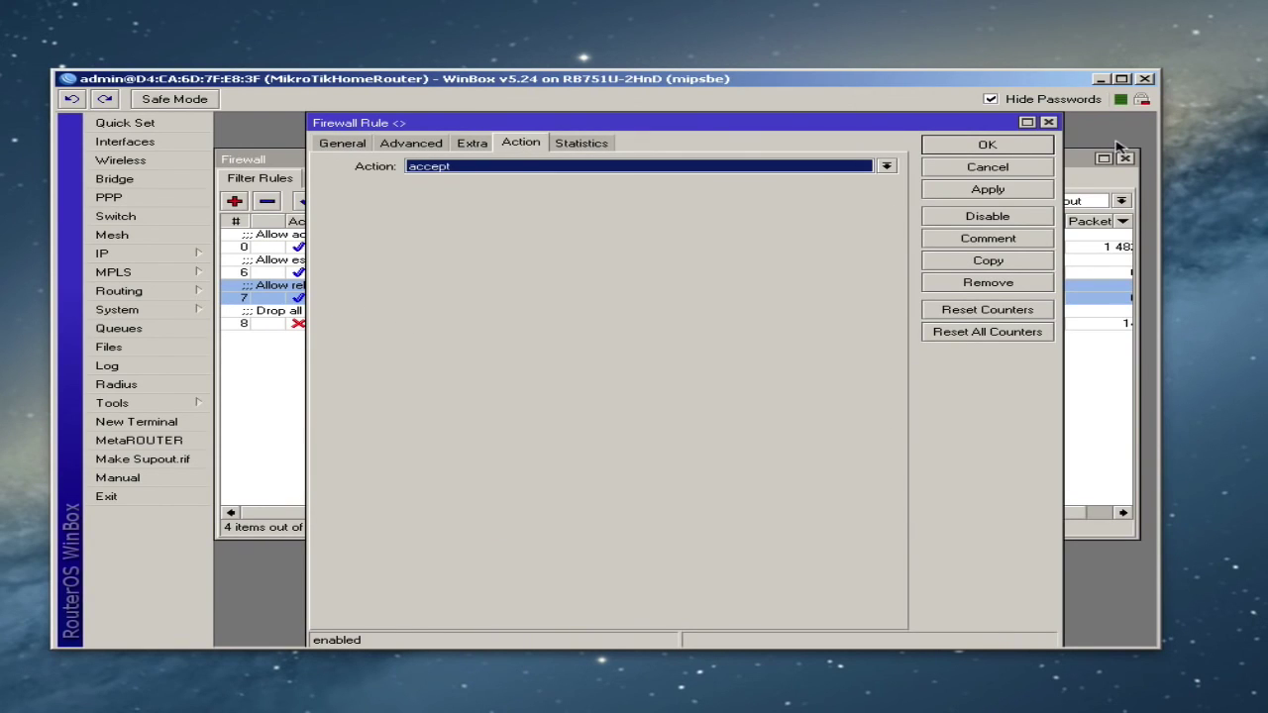
pyautogui.click(1004, 148)
# Review the chain and action of the input rule that drops all other traffic to the router.
pyautogui.doubleClick(359, 325)
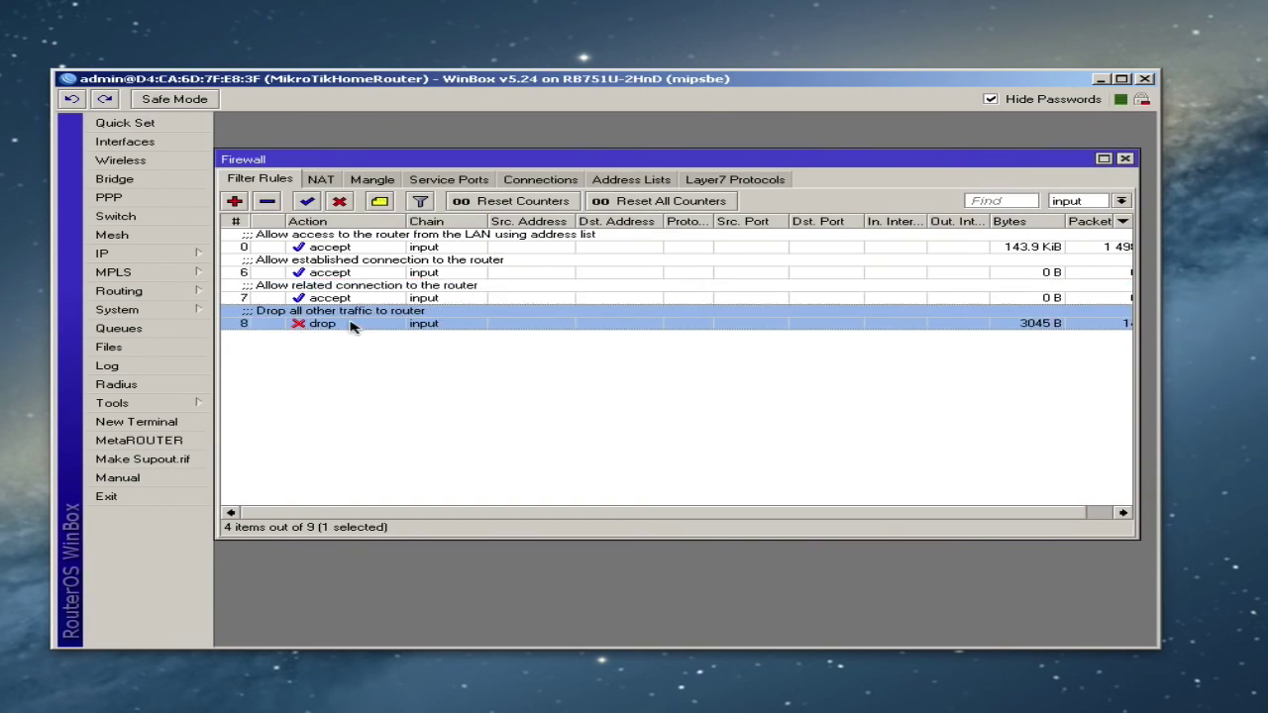
pyautogui.click(342, 144)
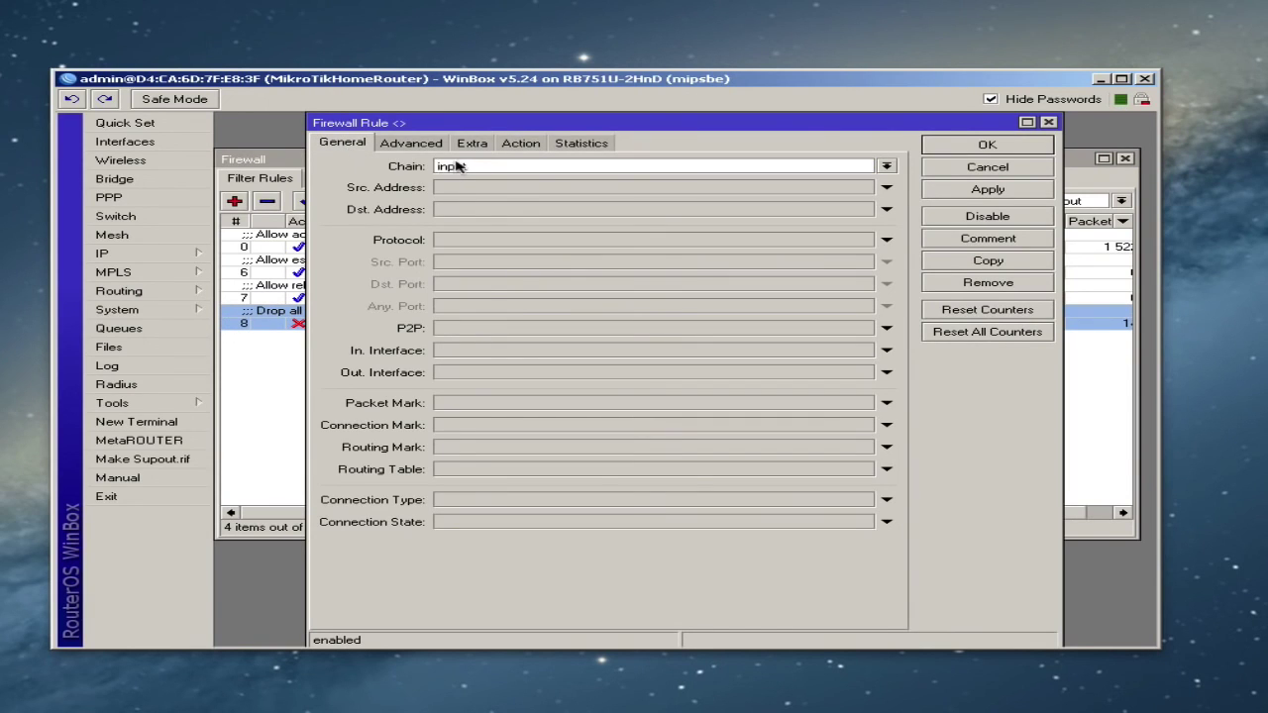
pyautogui.click(520, 144)
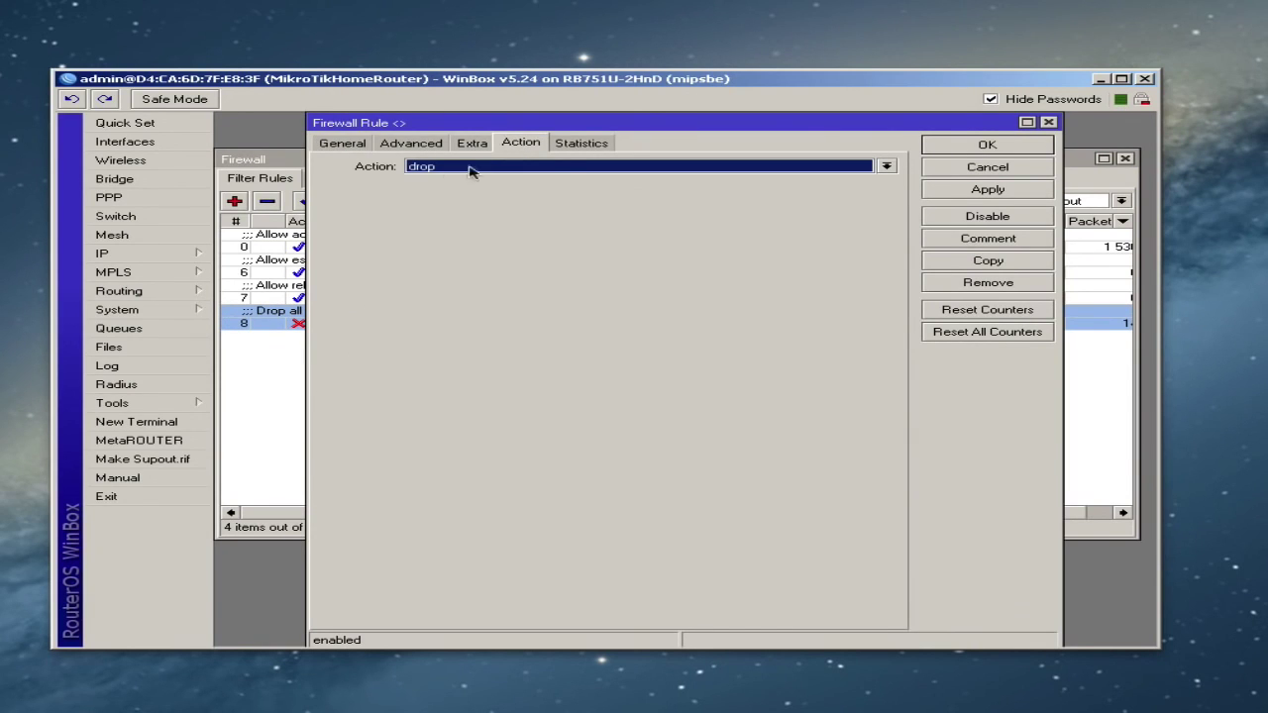
pyautogui.click(996, 148)
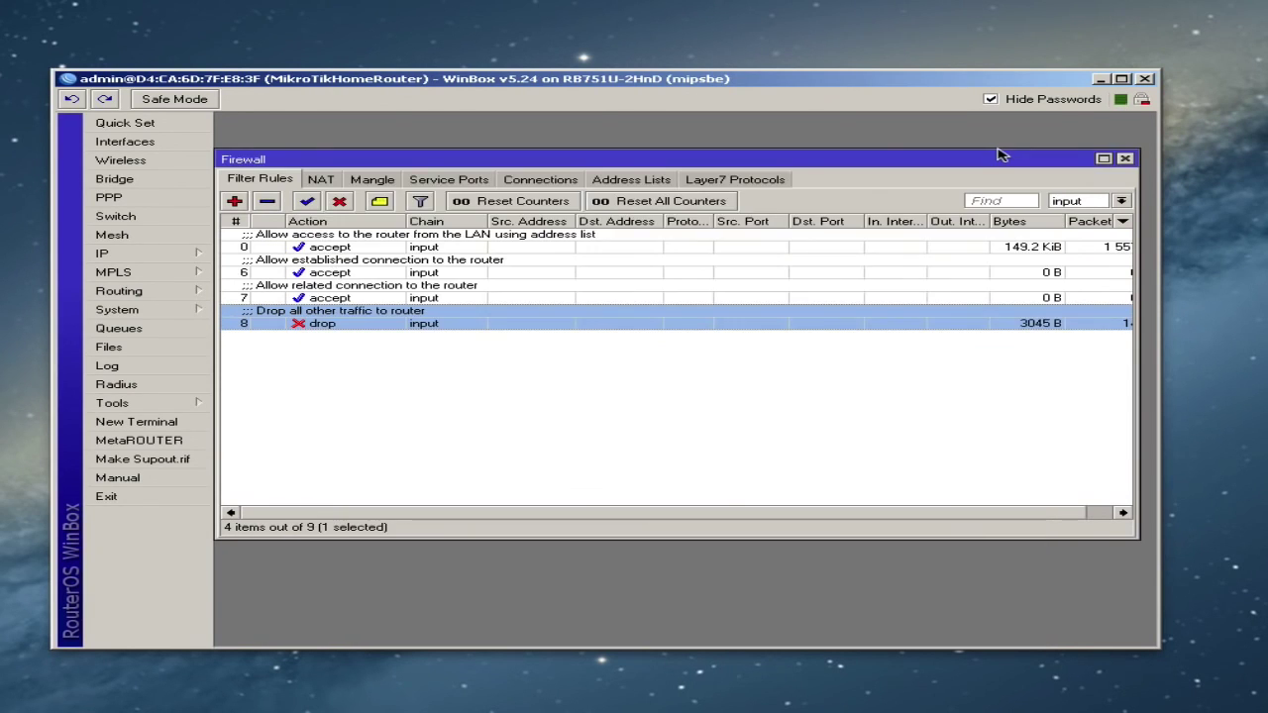
# Filter the rule list to the forward chain and review the connection state and action of the "Drop invalid connections" rule.
pyautogui.click(1122, 201)
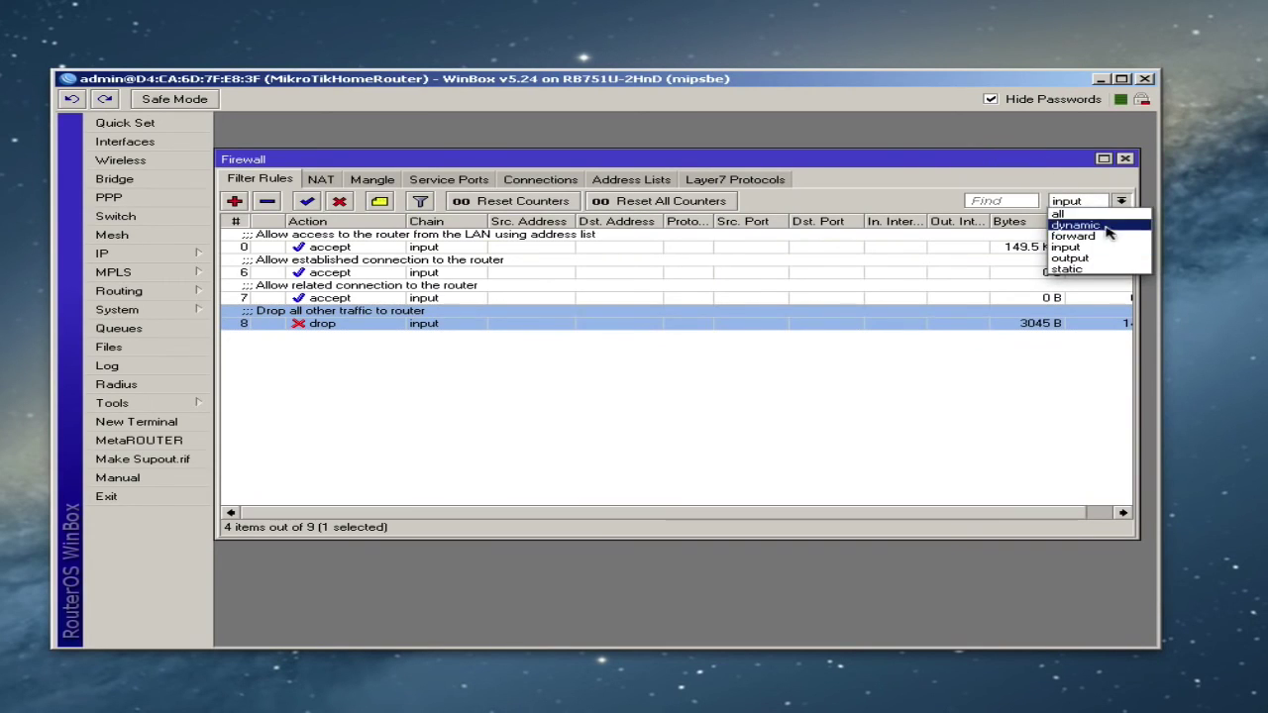
pyautogui.click(1100, 235)
pyautogui.doubleClick(394, 246)
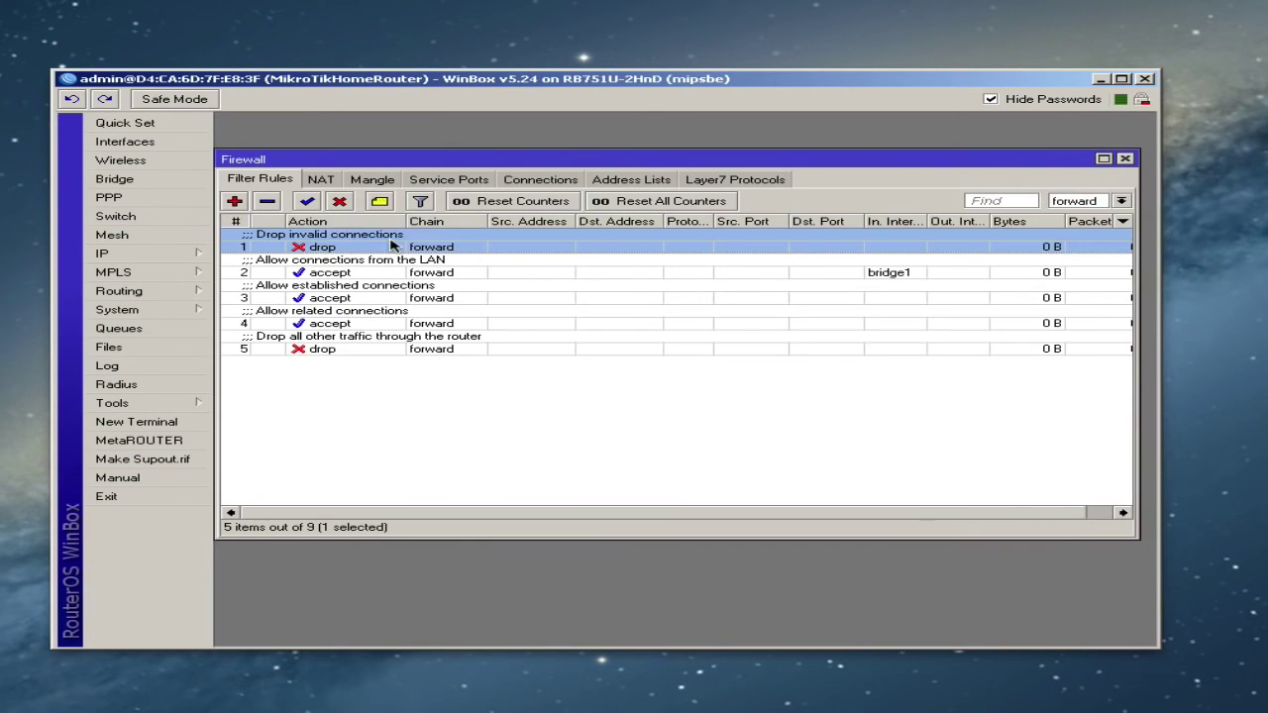
pyautogui.click(345, 142)
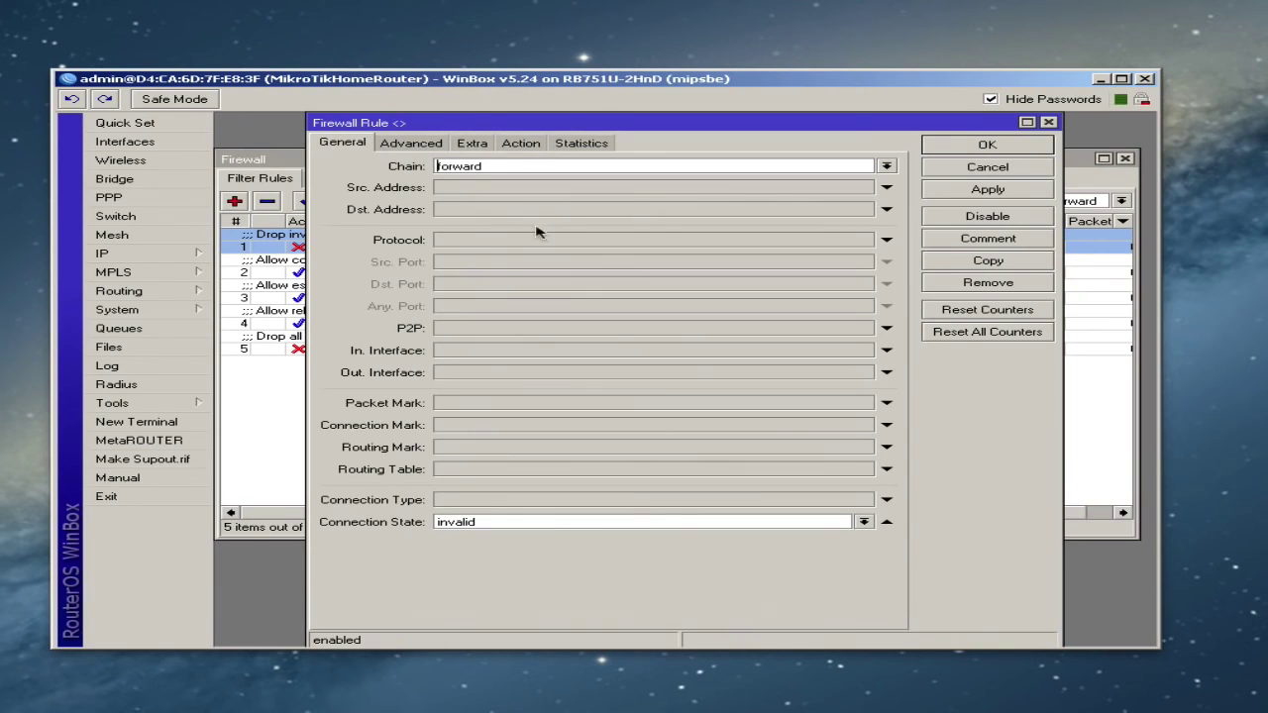
pyautogui.click(525, 145)
pyautogui.click(946, 148)
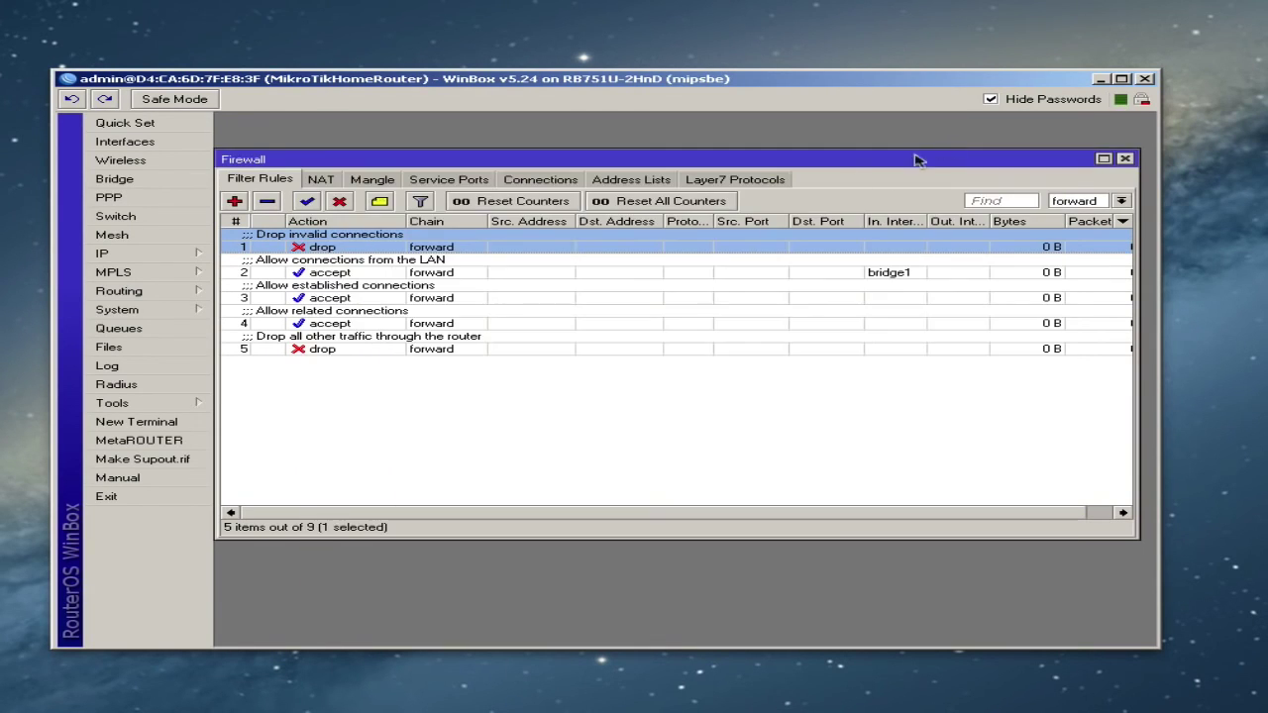
# Review the incoming interface, connection state and action of the forward rule allowing connections from the LAN.
pyautogui.doubleClick(383, 271)
pyautogui.click(342, 144)
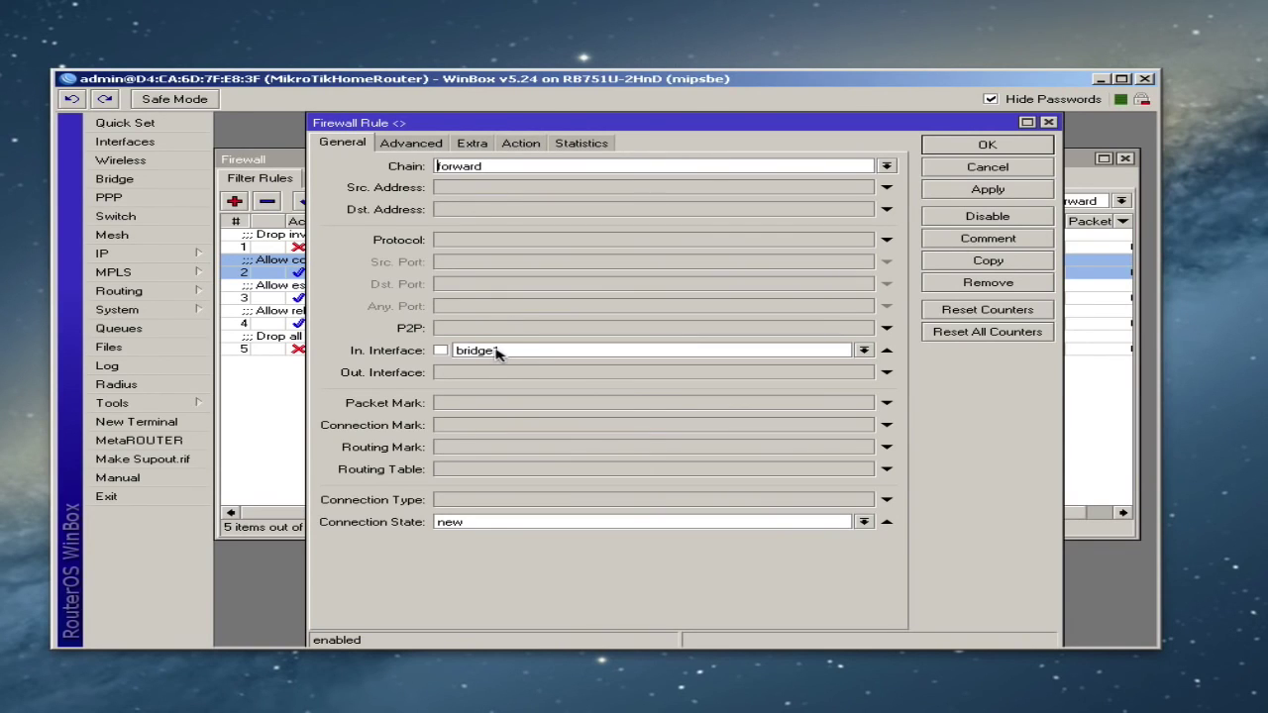
pyautogui.click(520, 144)
pyautogui.click(986, 145)
# Review the connection state and action of the forward rules allowing established and related connections.
pyautogui.doubleClick(401, 302)
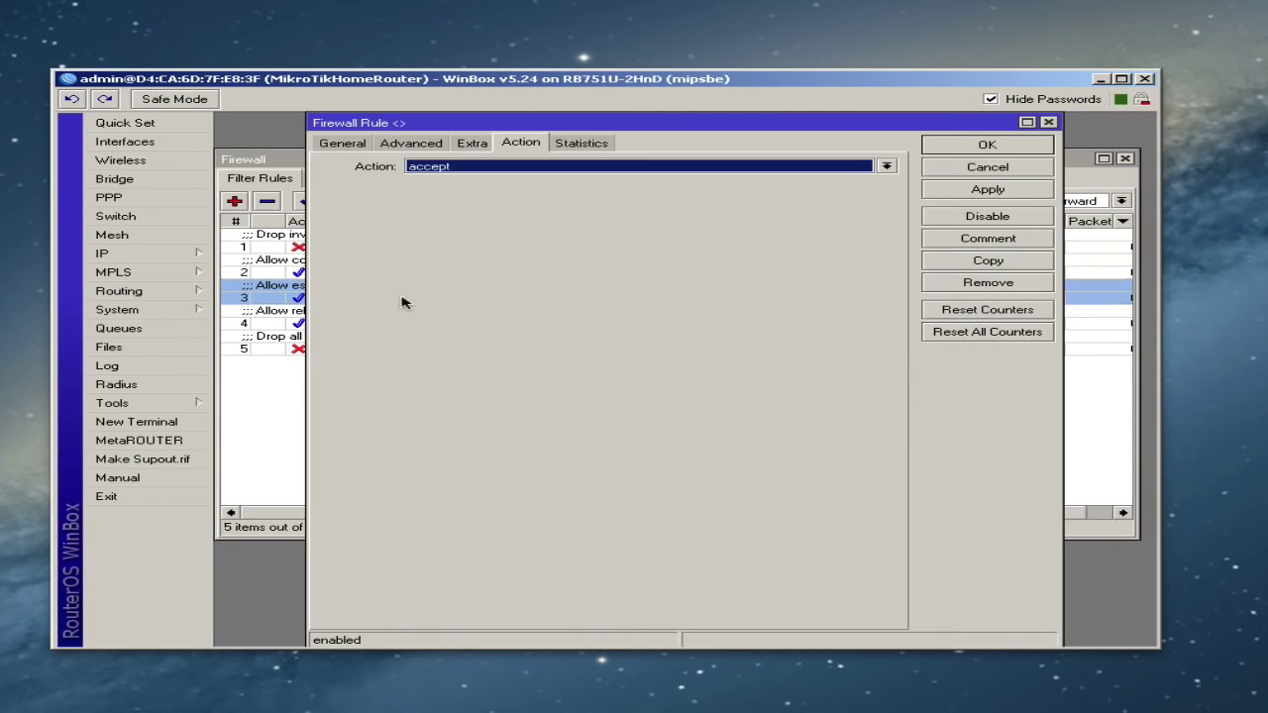
pyautogui.click(341, 144)
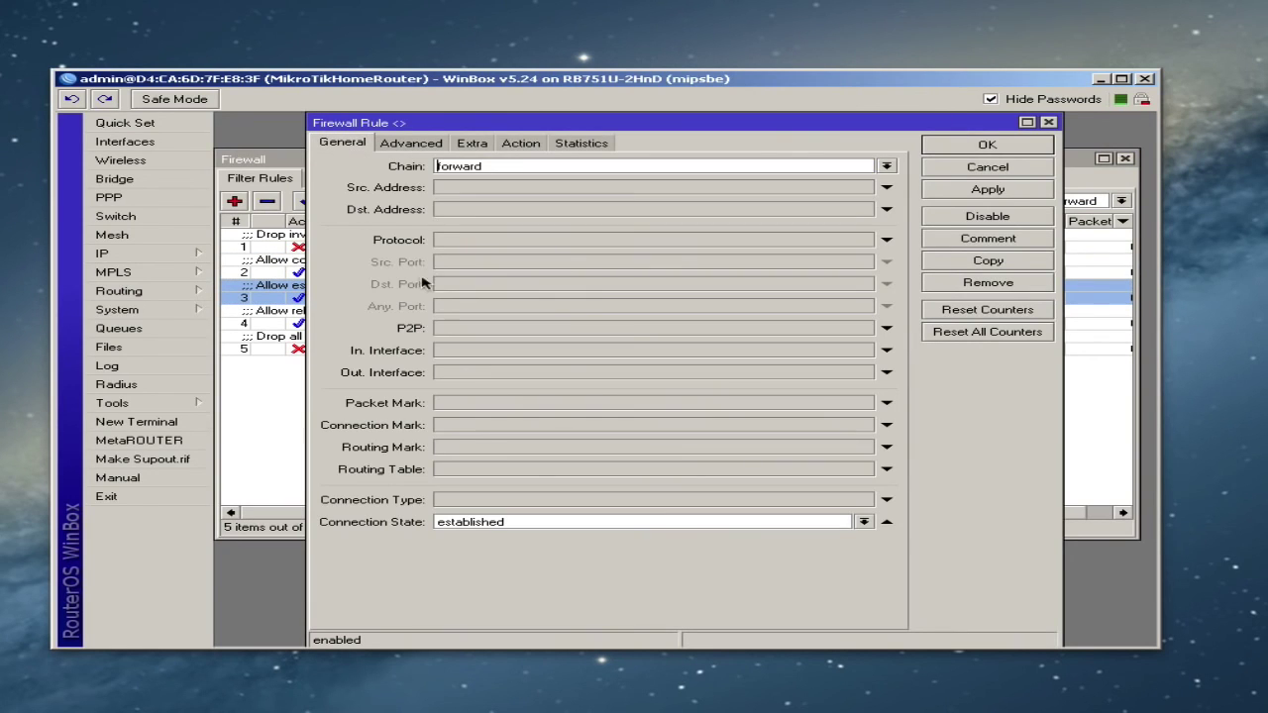
pyautogui.click(520, 144)
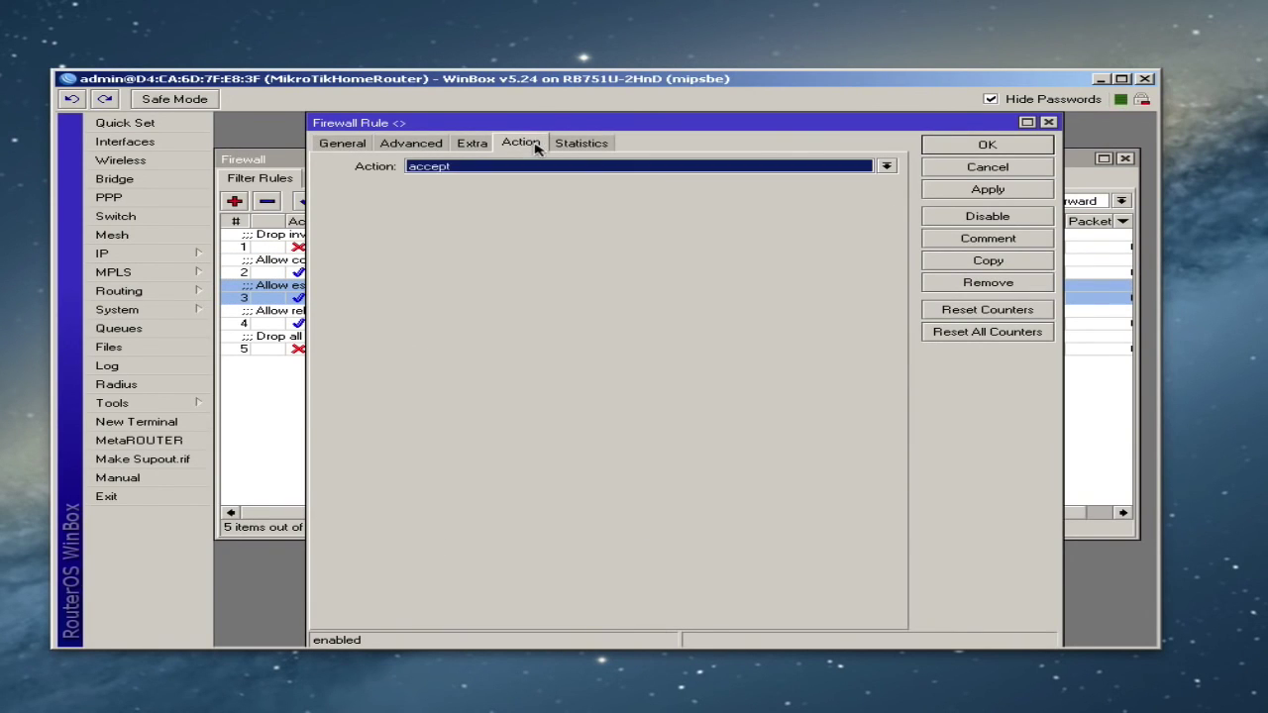
pyautogui.click(963, 149)
pyautogui.doubleClick(360, 317)
pyautogui.click(344, 145)
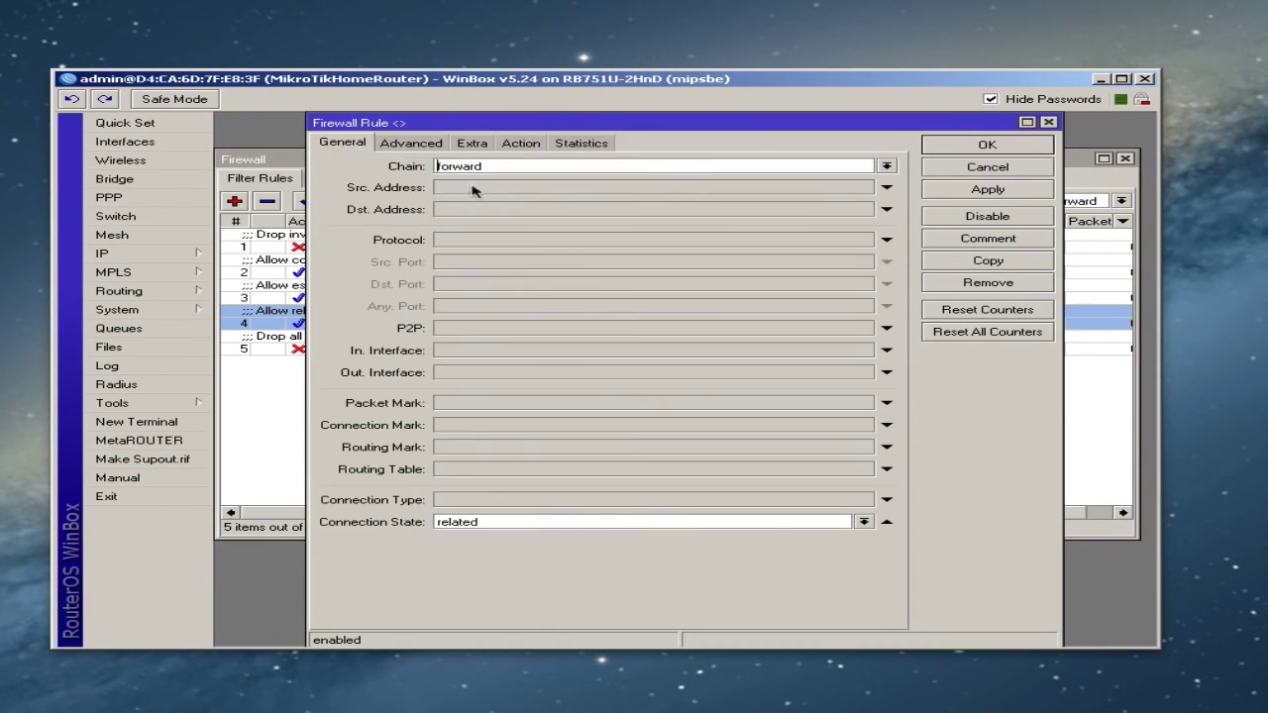
pyautogui.click(520, 144)
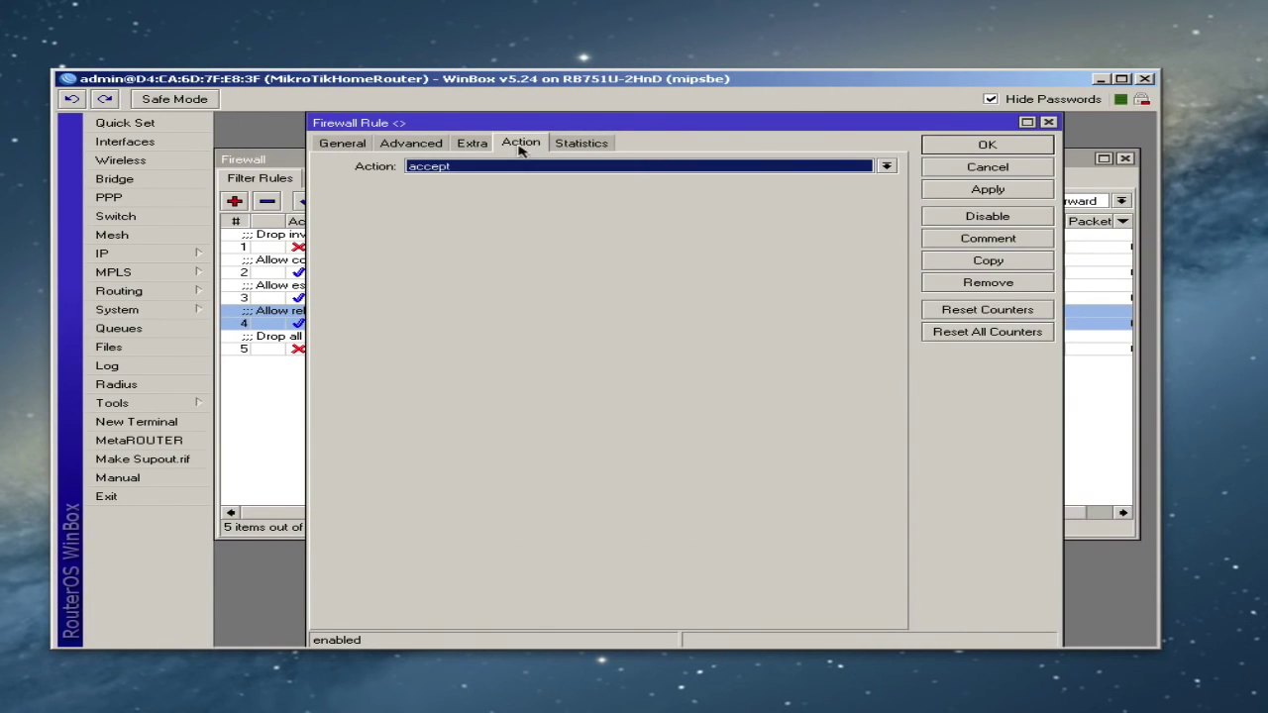
pyautogui.click(973, 148)
# Review the chain and action of the forward rule that drops all other traffic through the router.
pyautogui.doubleClick(334, 348)
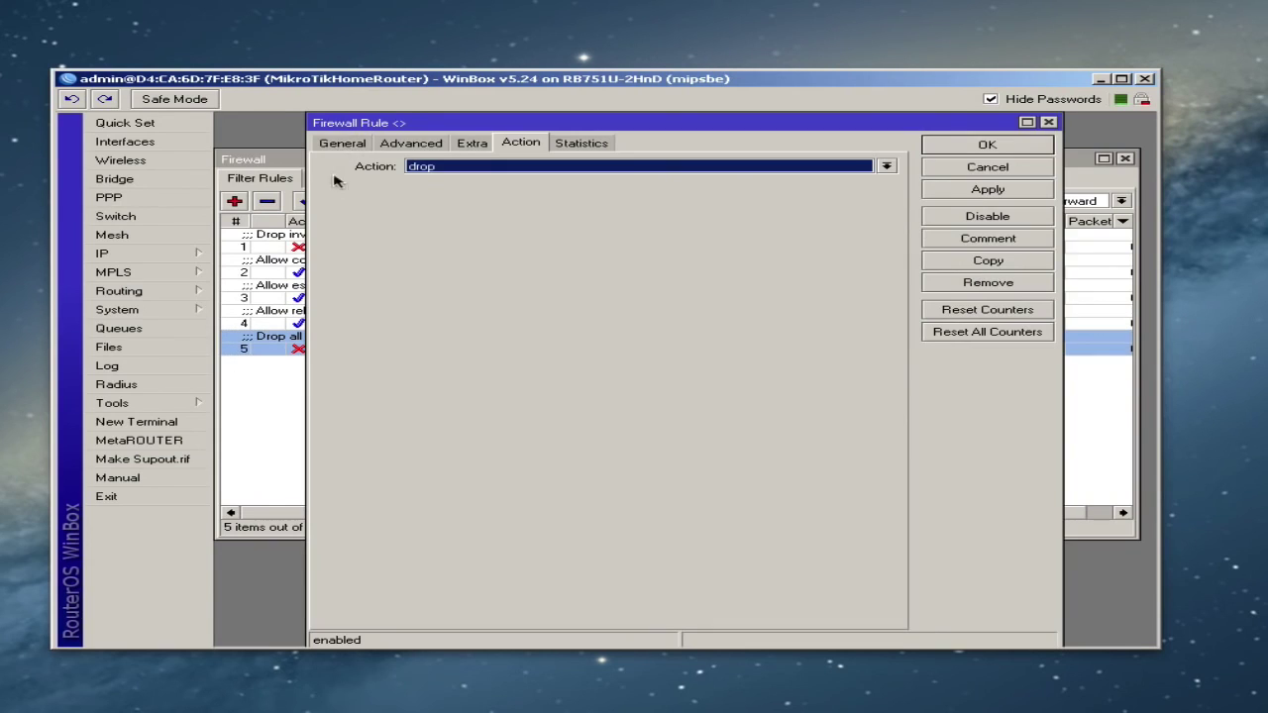
pyautogui.click(345, 143)
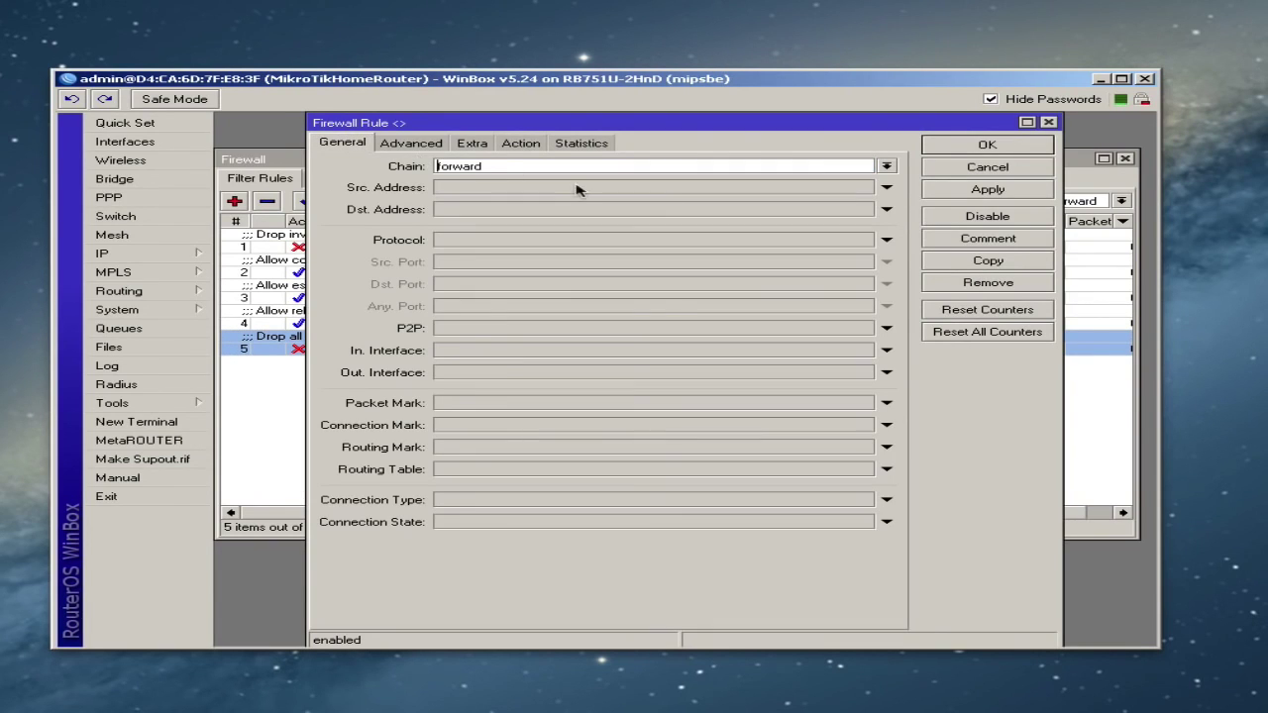
pyautogui.click(520, 143)
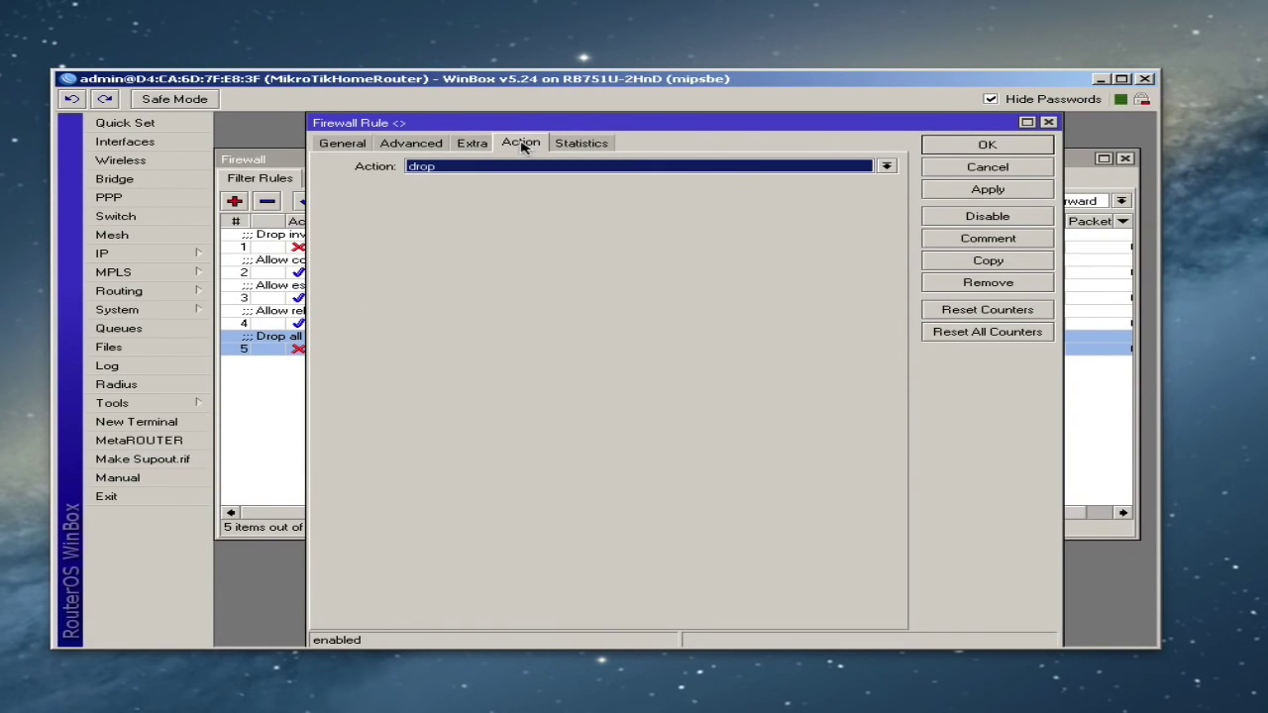
pyautogui.click(982, 146)
pyautogui.click(802, 368)
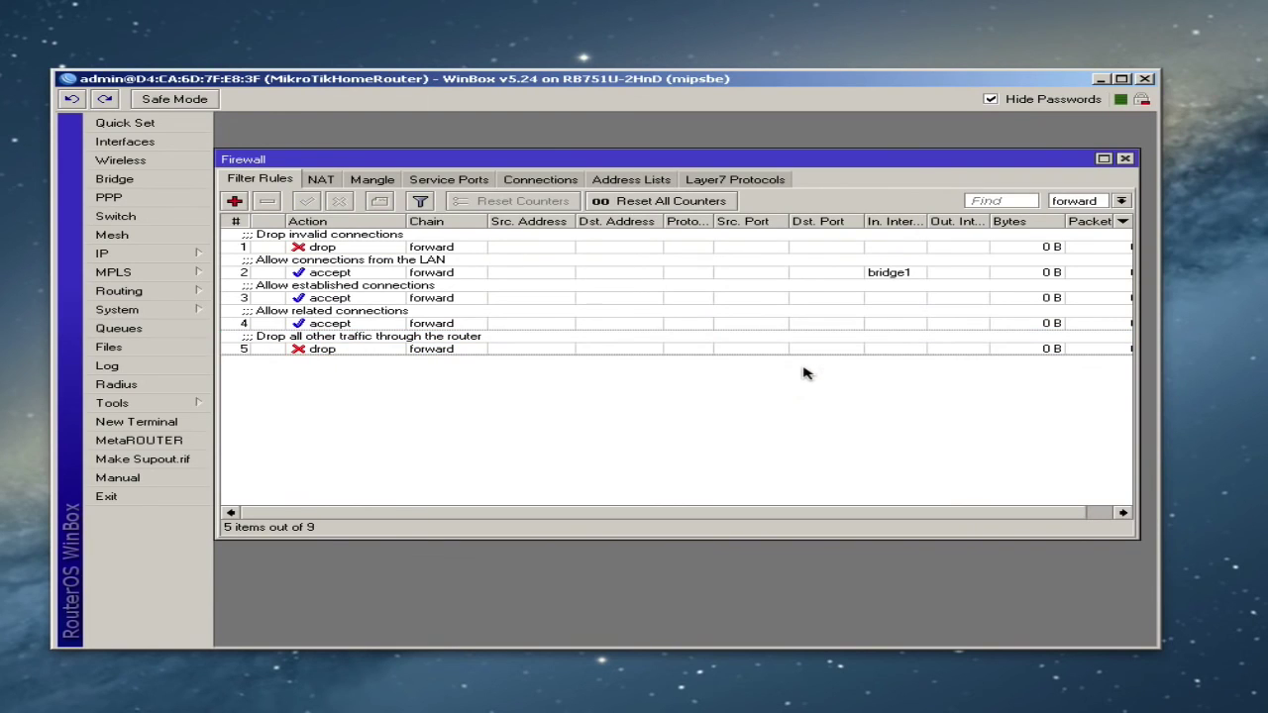
# Show the filter rules of all chains together and look over the complete rule list.
pyautogui.click(1121, 201)
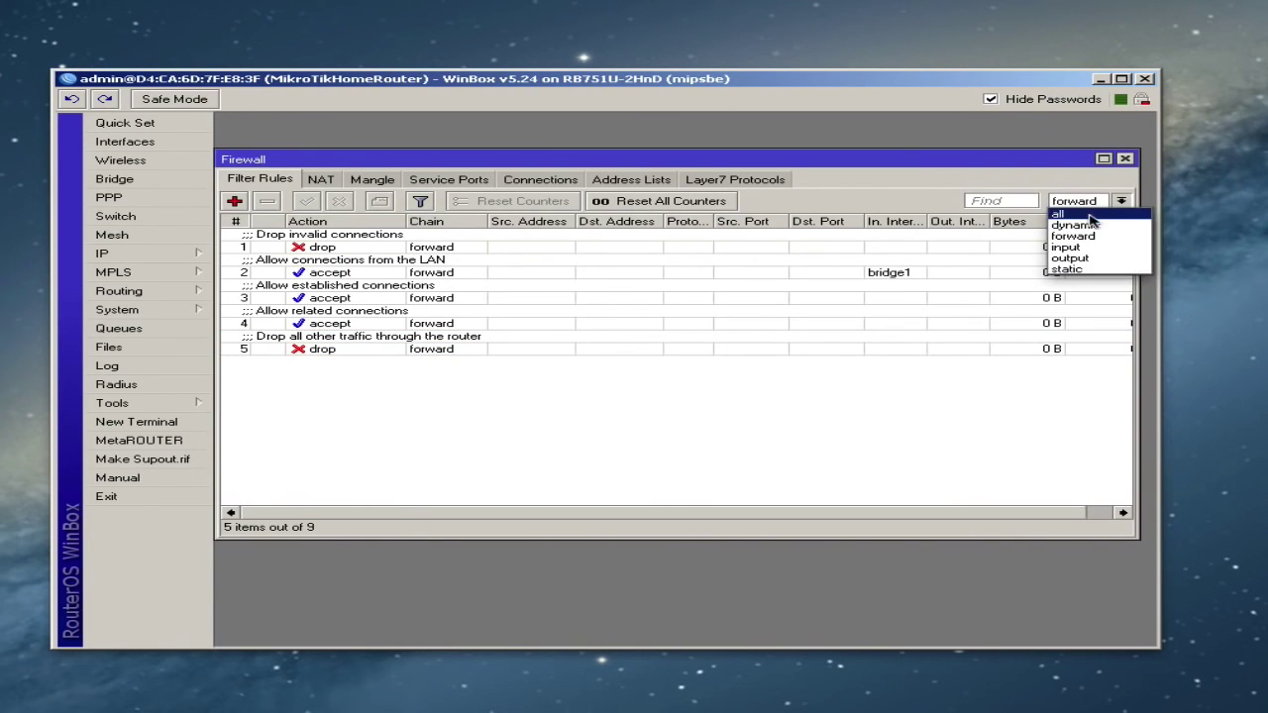
pyautogui.click(1065, 215)
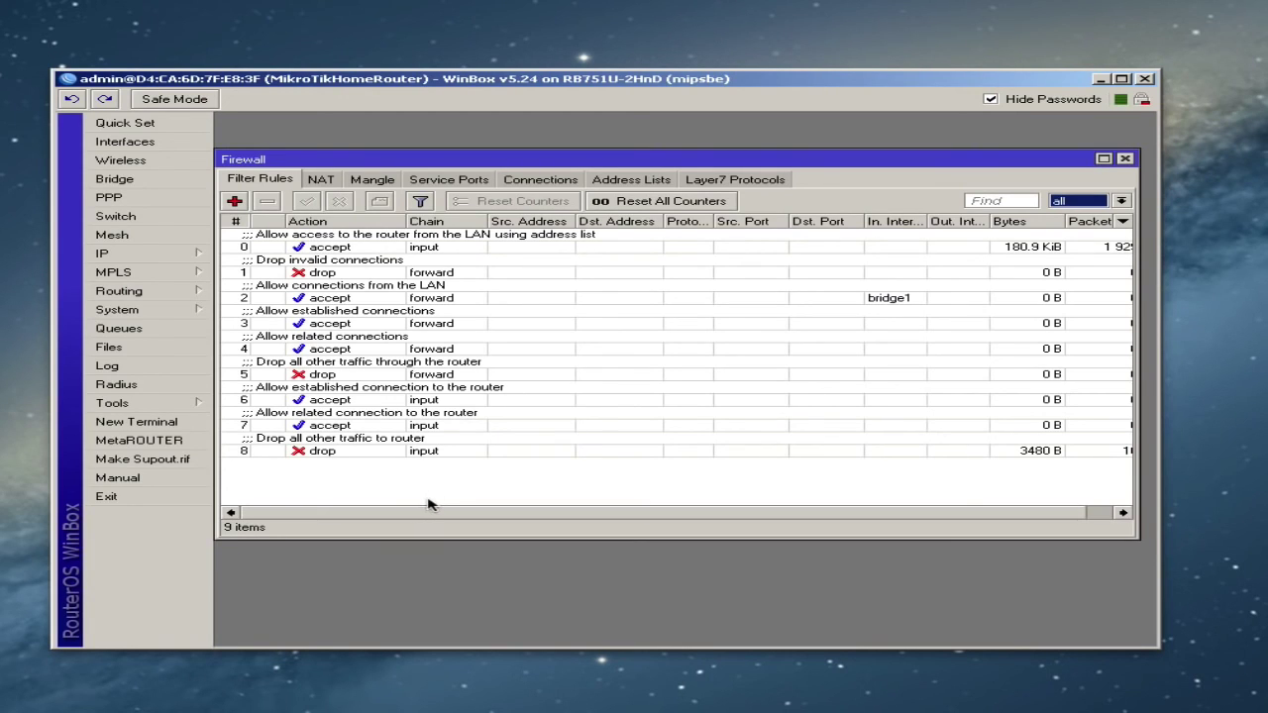
pyautogui.click(325, 273)
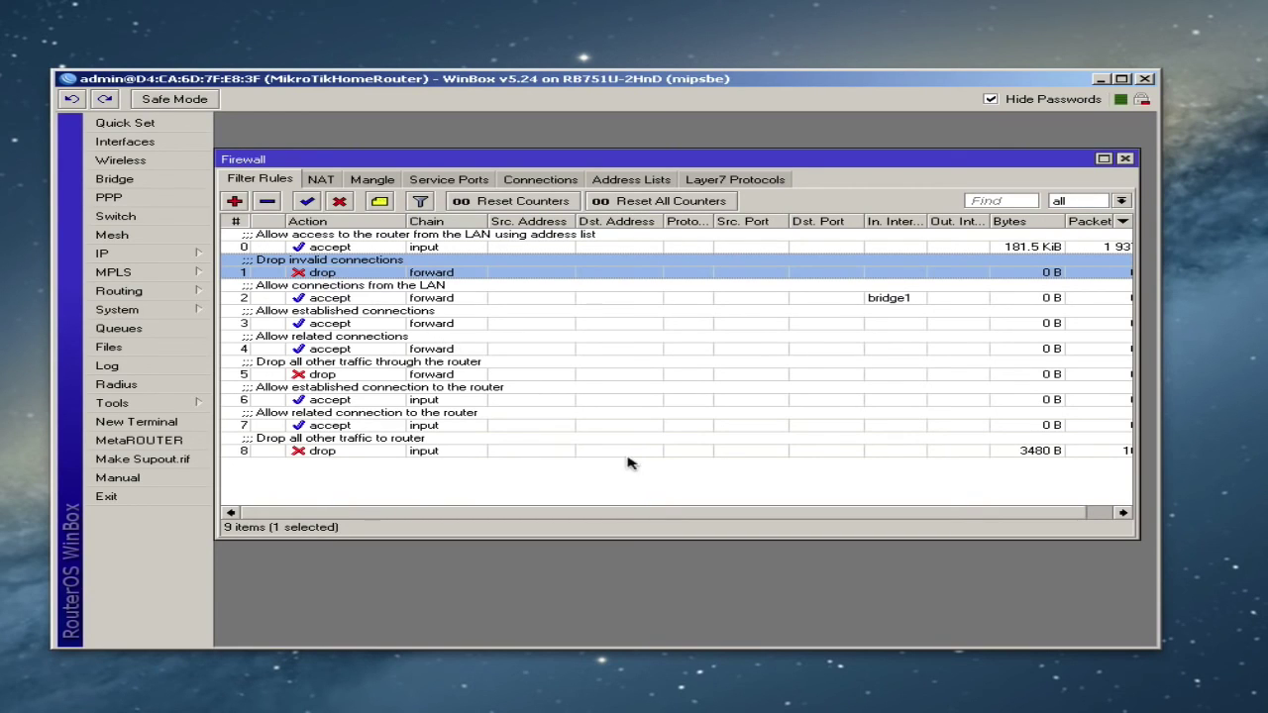
pyautogui.click(566, 487)
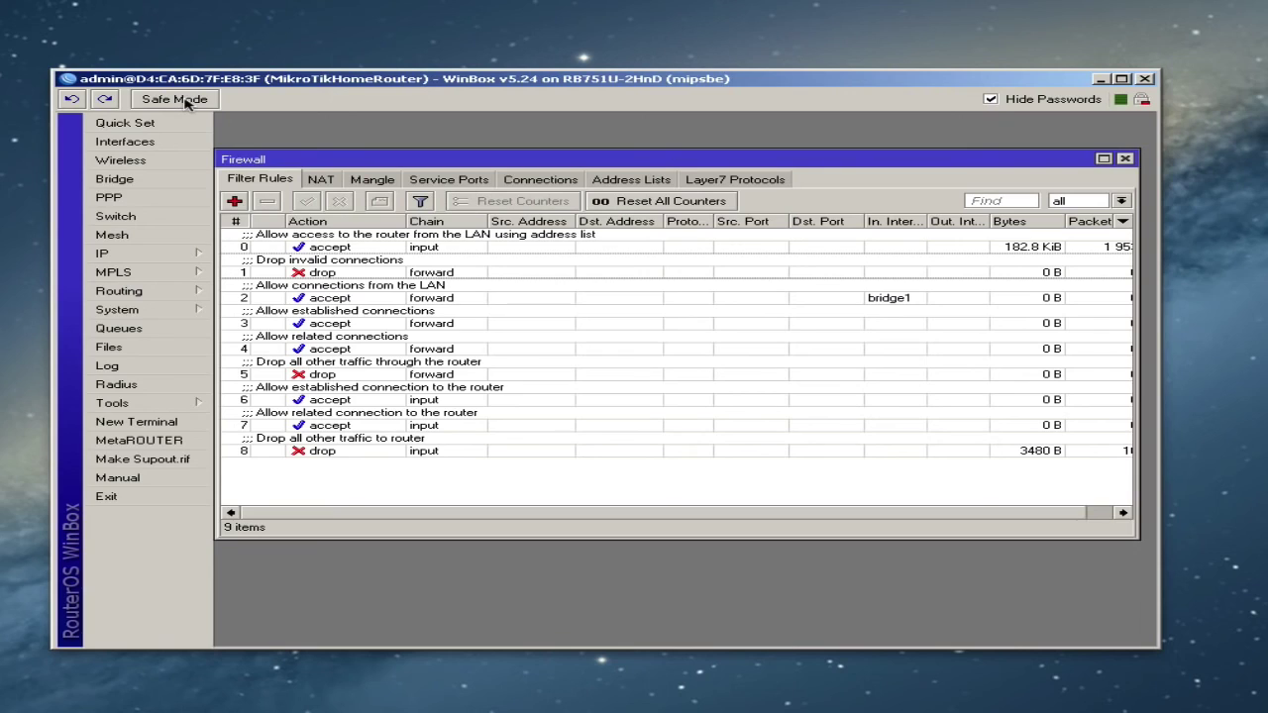
# Turn on Safe Mode and check in a new terminal that the router still responds, closing the terminal again.
pyautogui.click(185, 103)
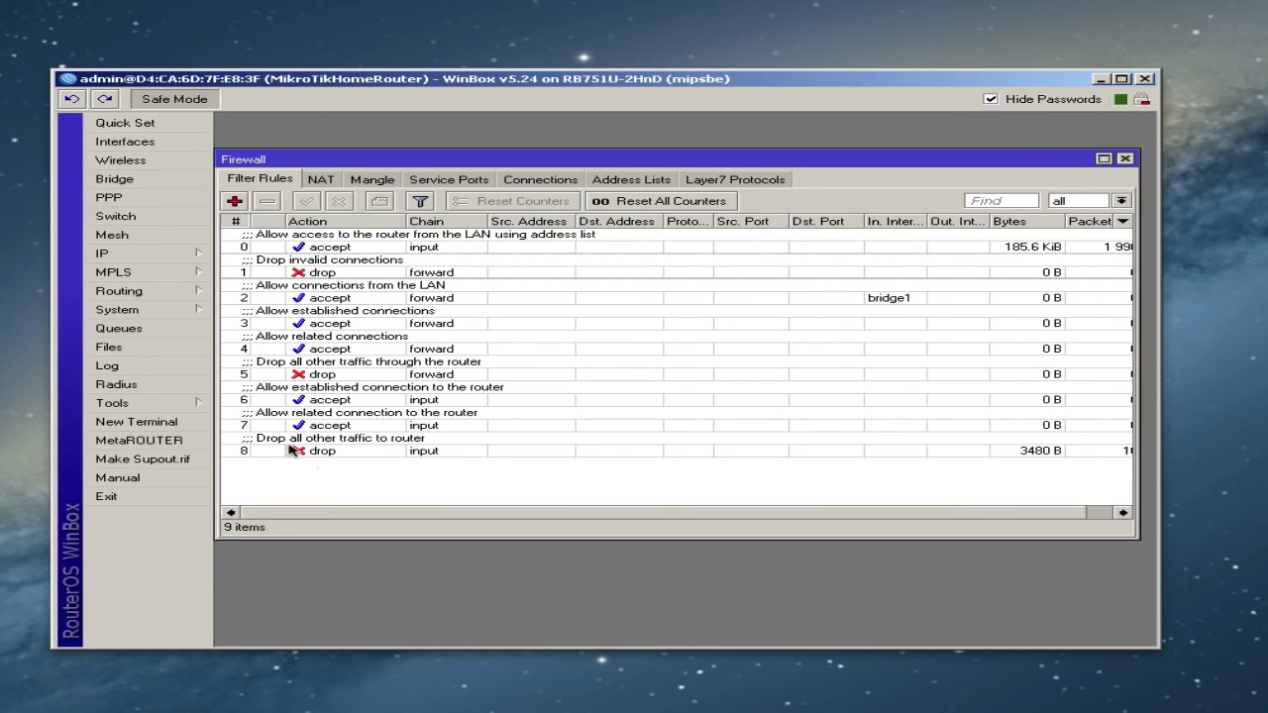
pyautogui.click(163, 422)
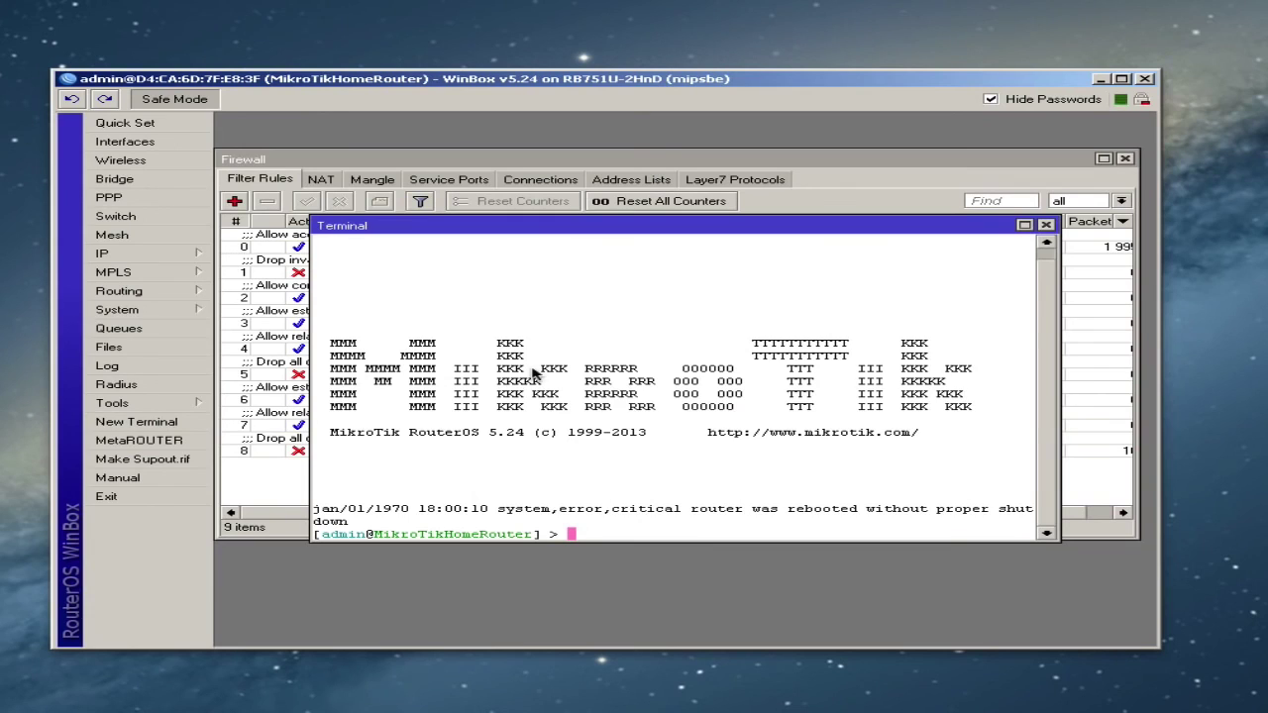
pyautogui.press('Return')
pyautogui.press('Return')
pyautogui.press('Return')
pyautogui.press('Return')
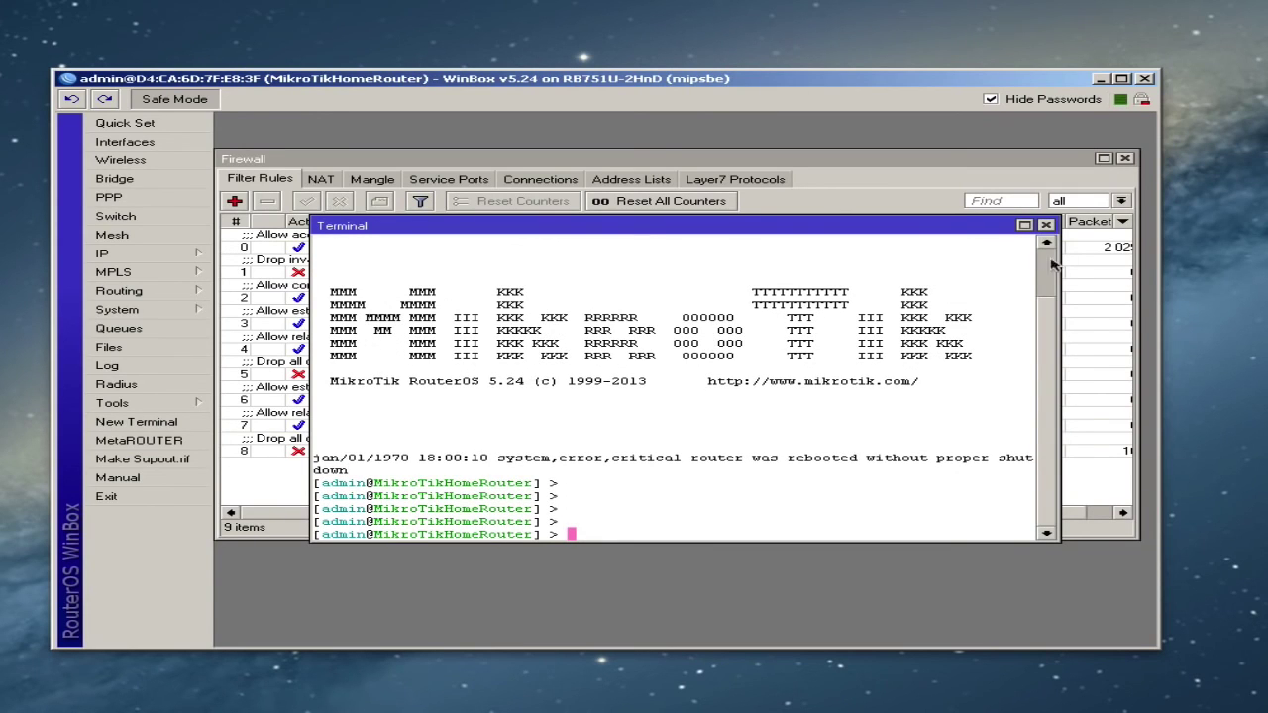
pyautogui.click(1045, 225)
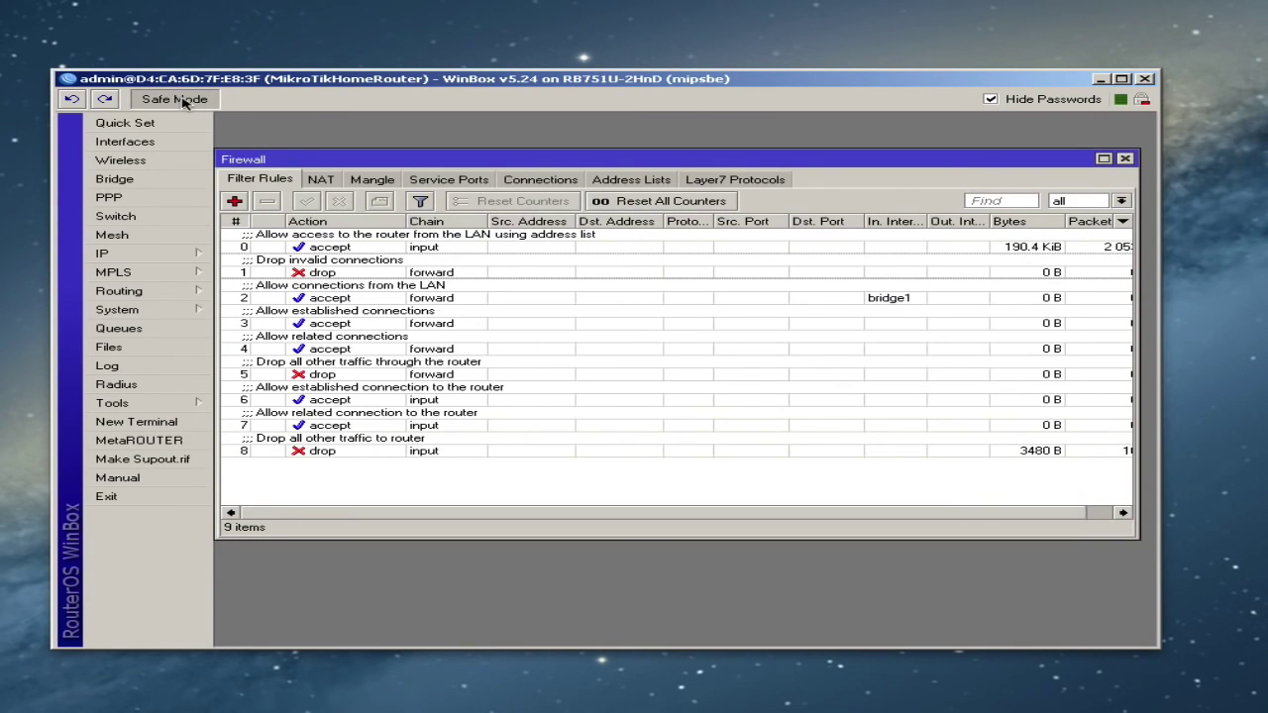